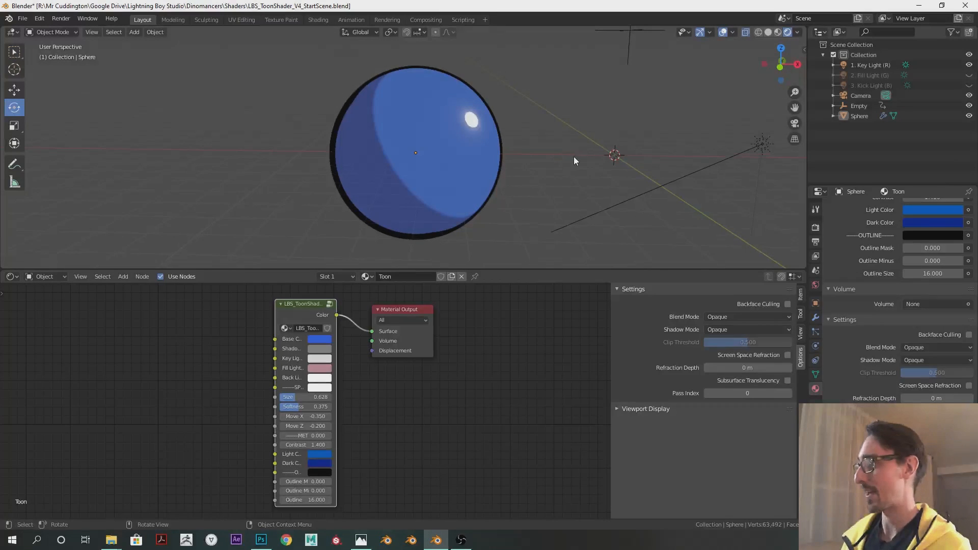
Step: Set the specular Size of the sphere's Toon material to 0
scroll(847, 316, "up", 6)
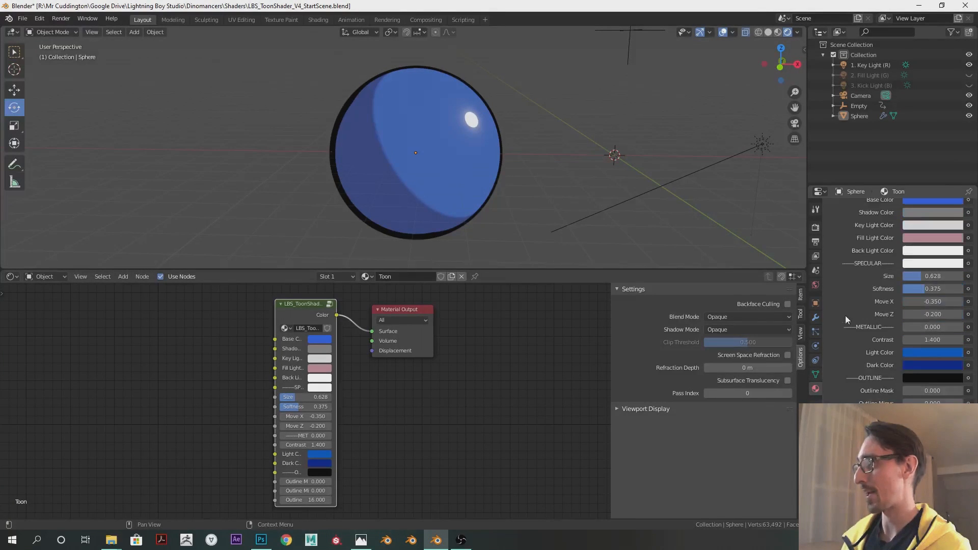
left_click_drag(922, 279, 903, 279)
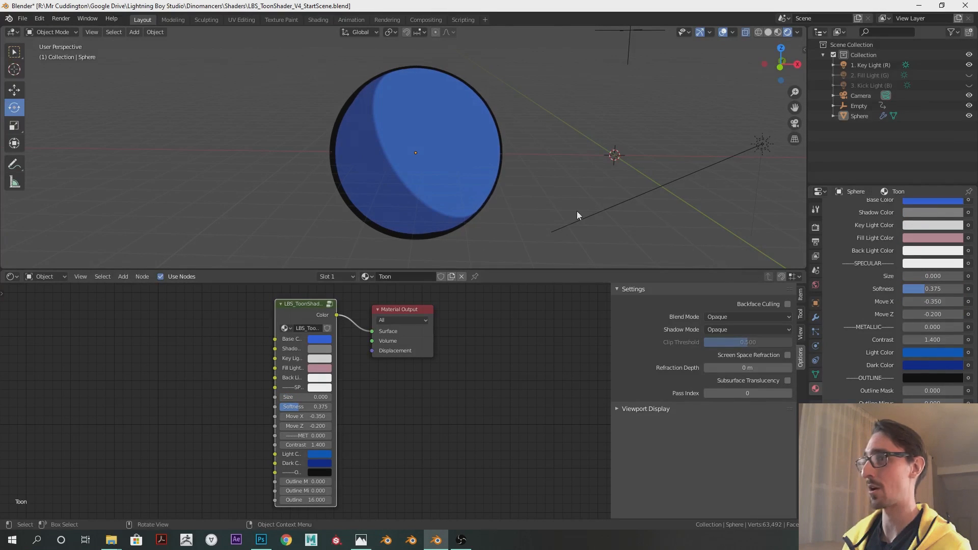
middle_click_drag(606, 224, 567, 231)
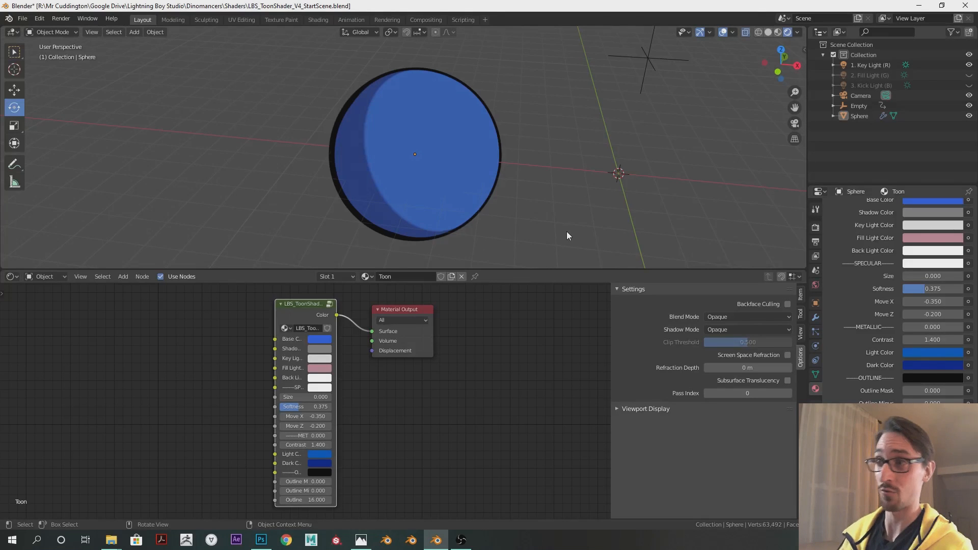
mouse_move(466, 207)
middle_mouse_down()
mouse_move(520, 176)
mouse_move(495, 182)
mouse_move(503, 179)
middle_mouse_up()
Step: Enlarge the node editor area and open the LBS_ToonShader node group for editing
middle_click_drag(456, 377, 505, 371)
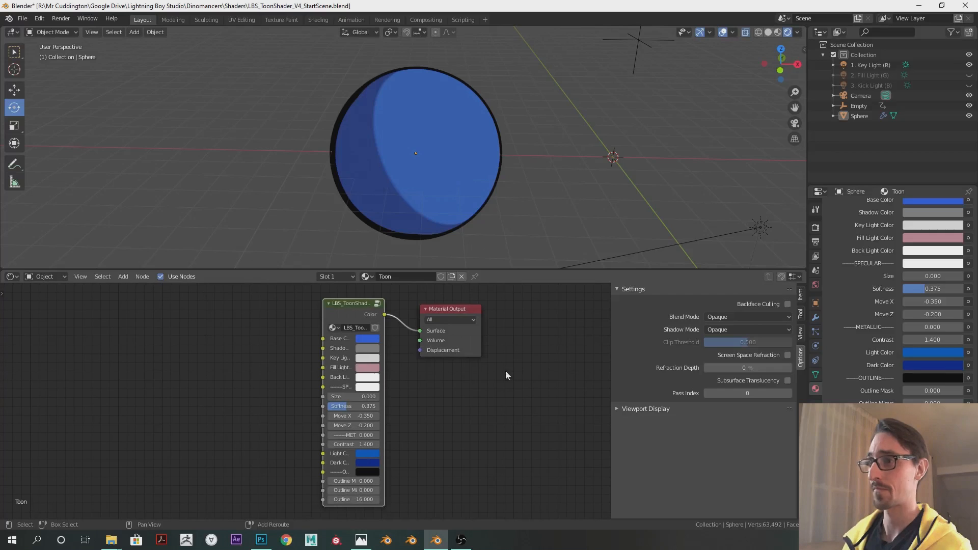
left_click_drag(436, 271, 436, 233)
middle_click_drag(354, 292, 362, 294)
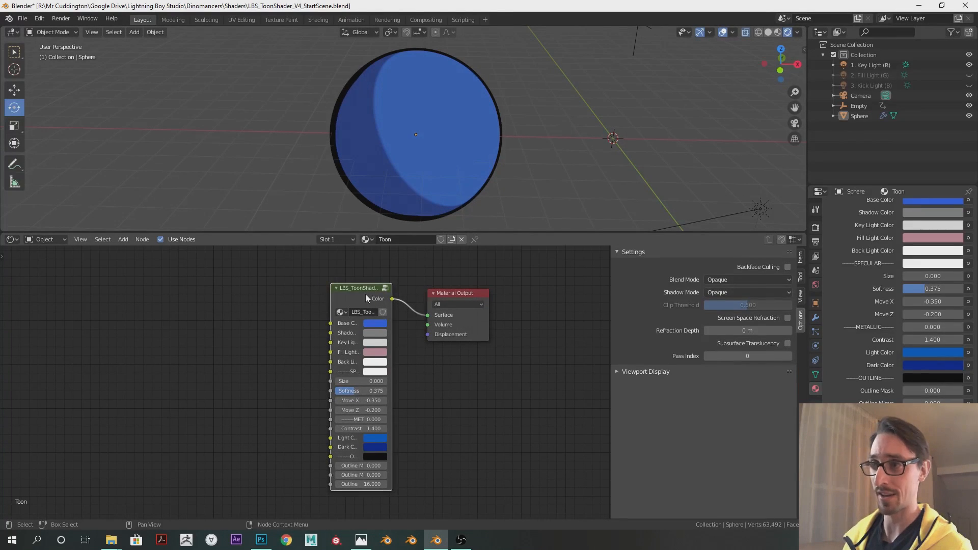
key("Tab")
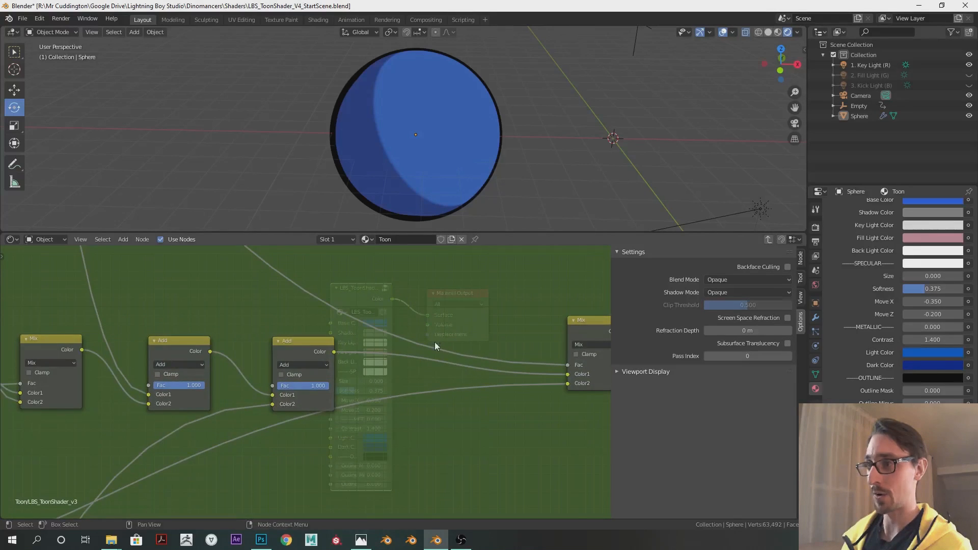
scroll(435, 344, "down", 5)
scroll(438, 349, "up", 3)
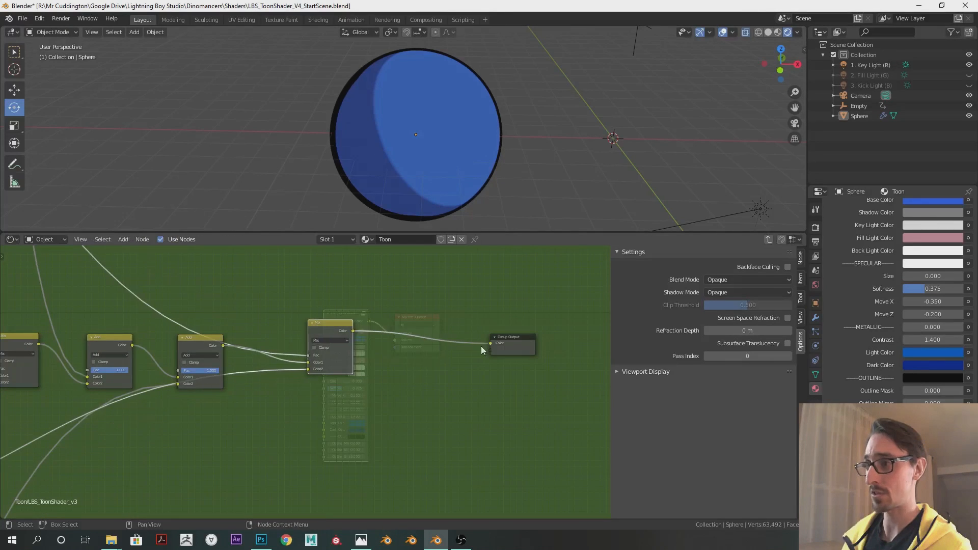
Step: Disconnect the Group Output node from the final Mix node and move it to the empty area above the Specular frame
scroll(466, 354, "up", 2)
left_click_drag(405, 353, 375, 361)
scroll(417, 334, "down", 7)
middle_click_drag(414, 334, 467, 407)
left_click_drag(421, 440, 370, 308)
scroll(371, 326, "down", 3)
middle_click_drag(366, 331, 458, 434)
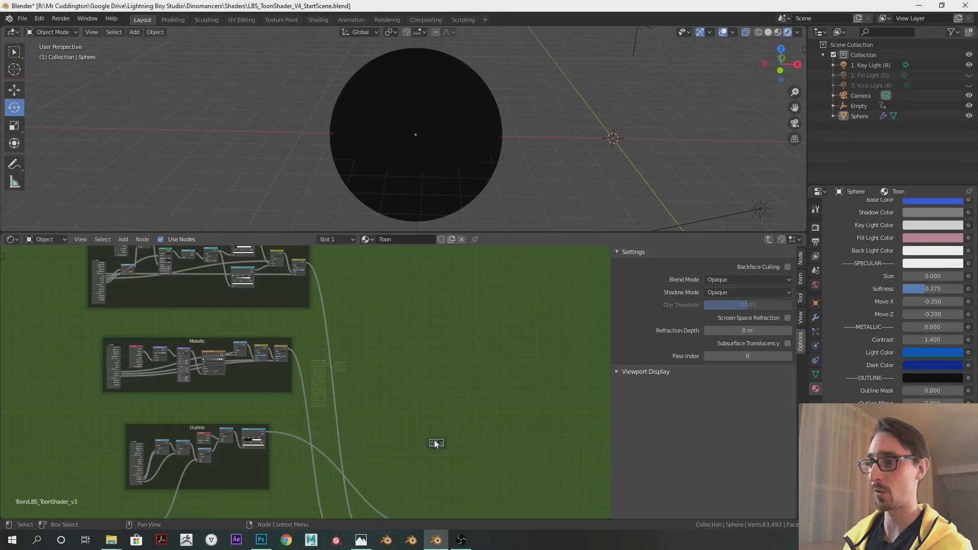
middle_click_drag(389, 295, 444, 438)
scroll(387, 340, "up", 1)
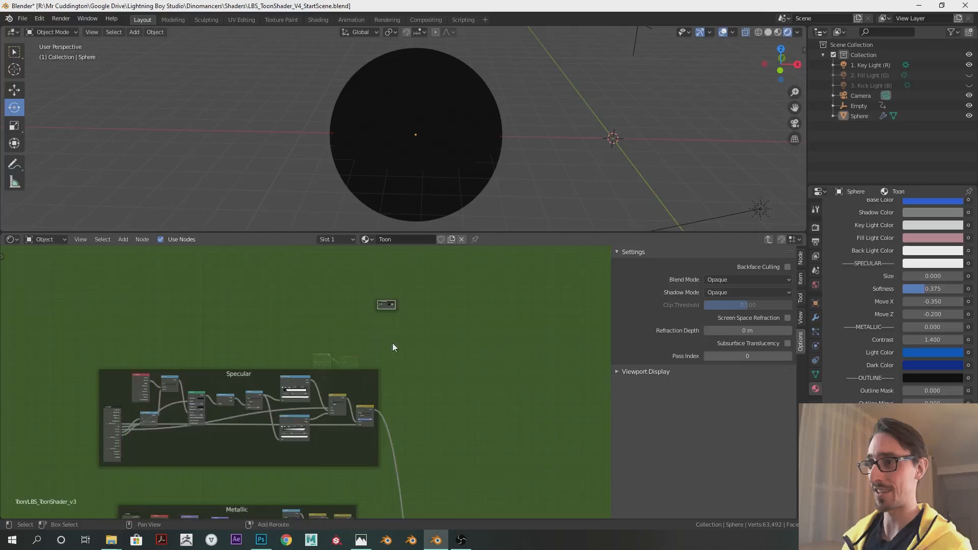
middle_click_drag(392, 345, 408, 345)
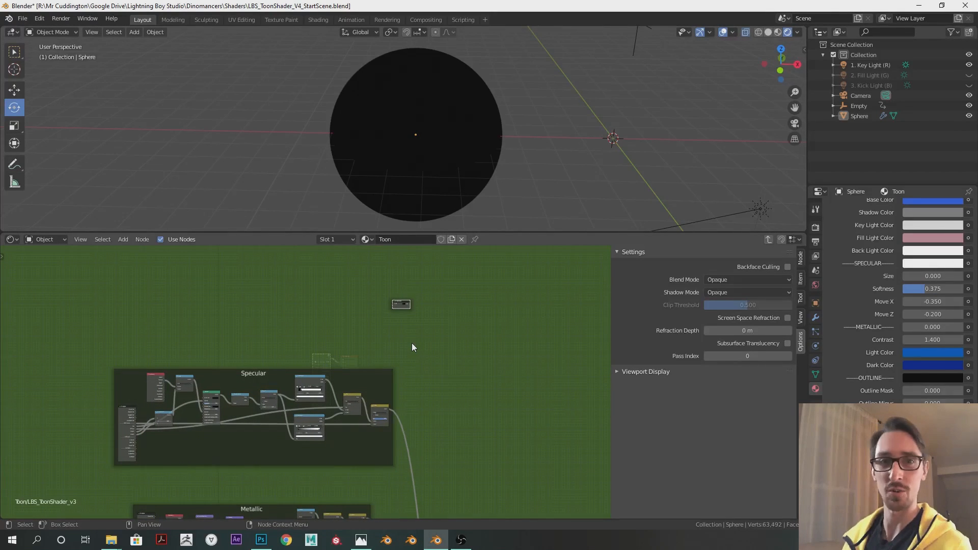
scroll(412, 343, "up", 1)
middle_click_drag(382, 327, 415, 329)
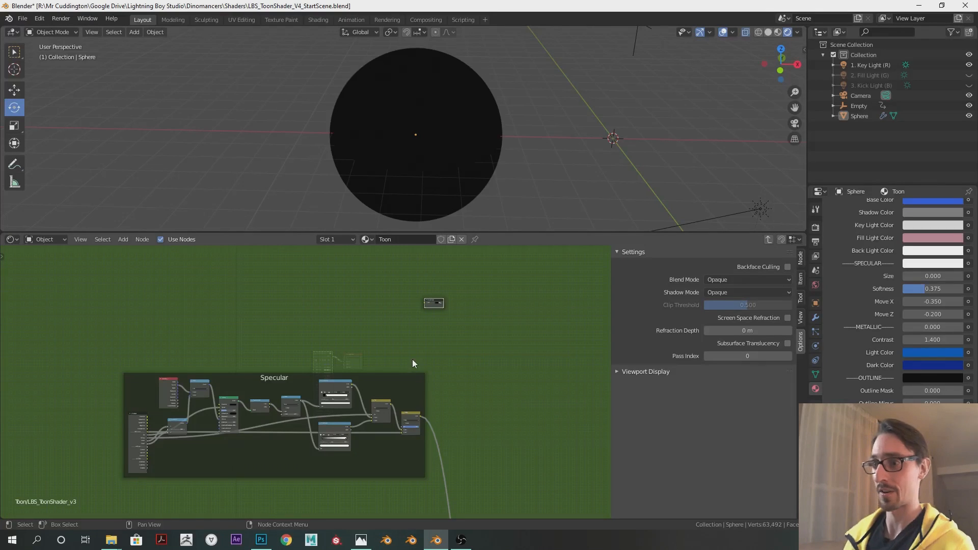
Step: Switch to Photos, enlarge the reference image comparing the two sphere highlights, and return to Blender
left_click(361, 540)
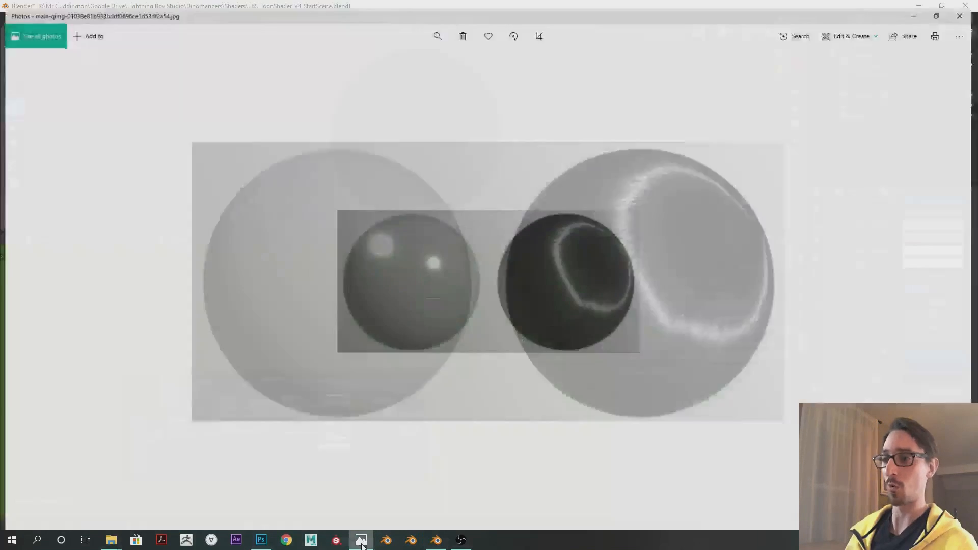
left_click(437, 32)
left_click_drag(392, 56, 419, 56)
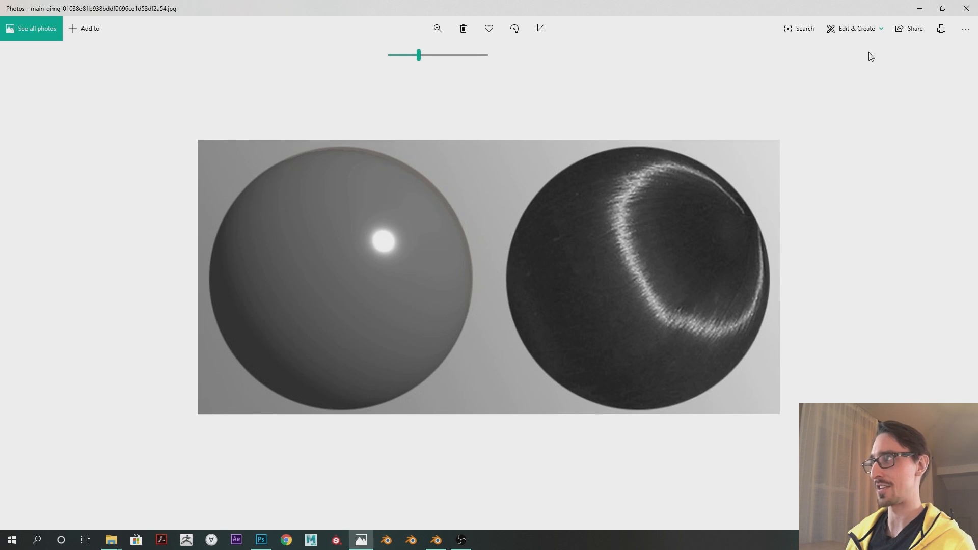
left_click(920, 9)
Step: Add a Frame node in the empty area above the Specular frame
scroll(464, 365, "up", 2)
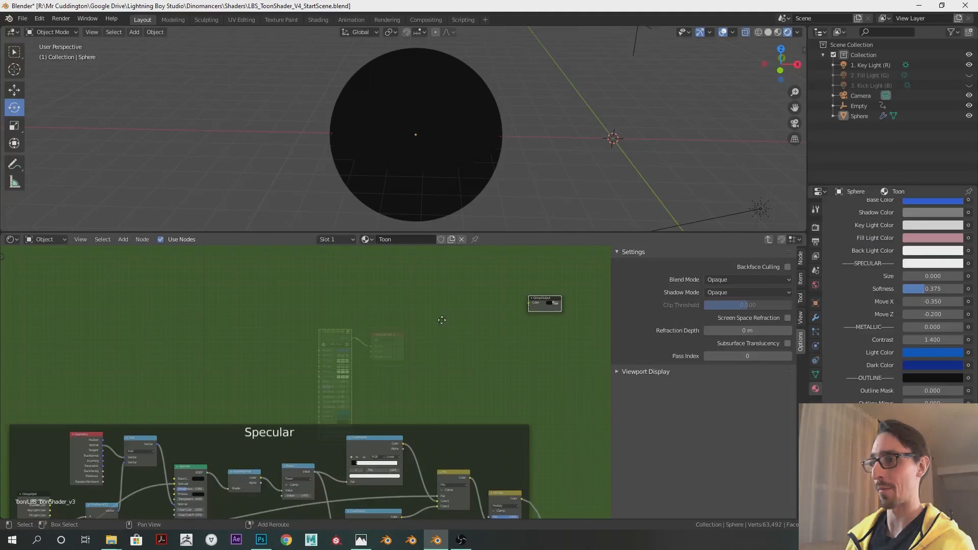
scroll(368, 340, "down", 2)
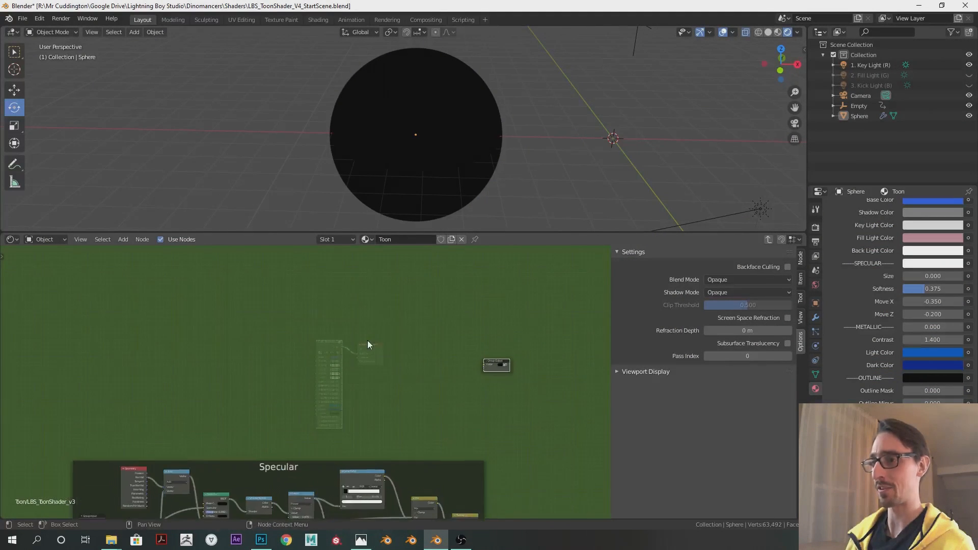
key("shift+a")
left_click(259, 297)
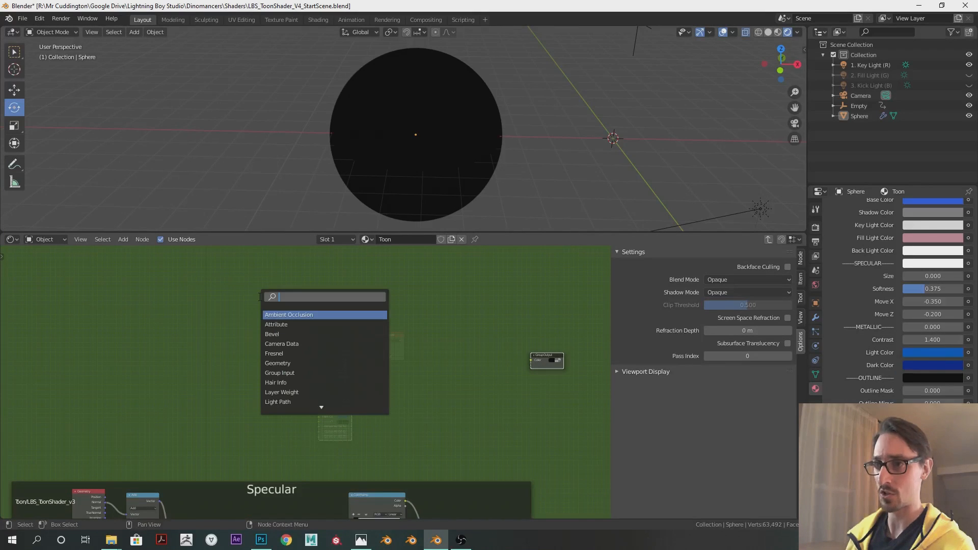
type("frame")
key("Return")
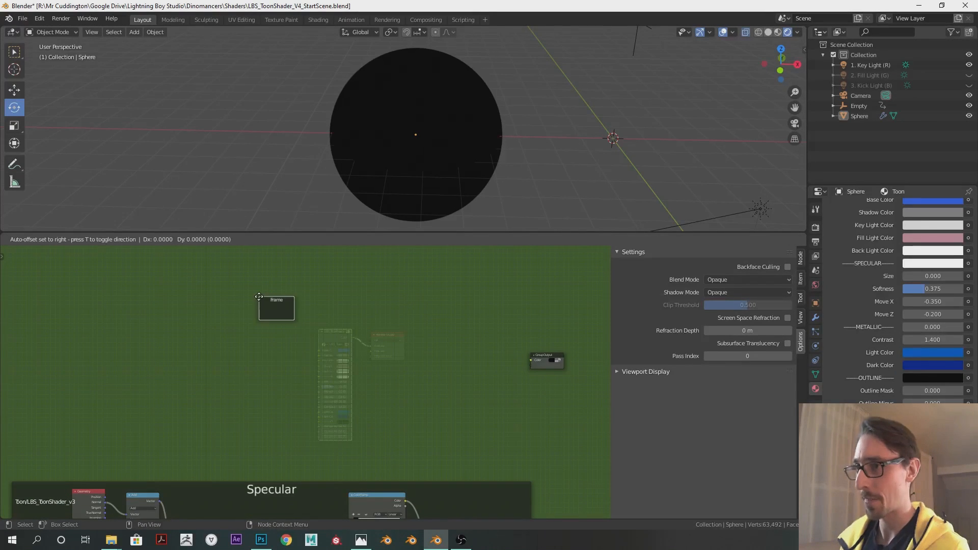
left_click(308, 342)
Step: Label the new frame Anisotropic and set its label size to 50
left_click(800, 278)
left_click(720, 279)
type("Anisotropic")
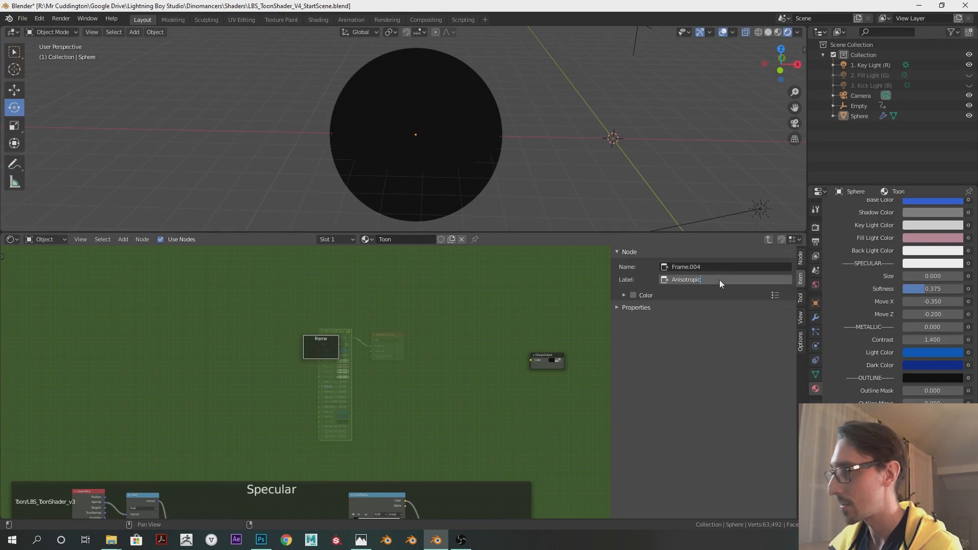
key("Return")
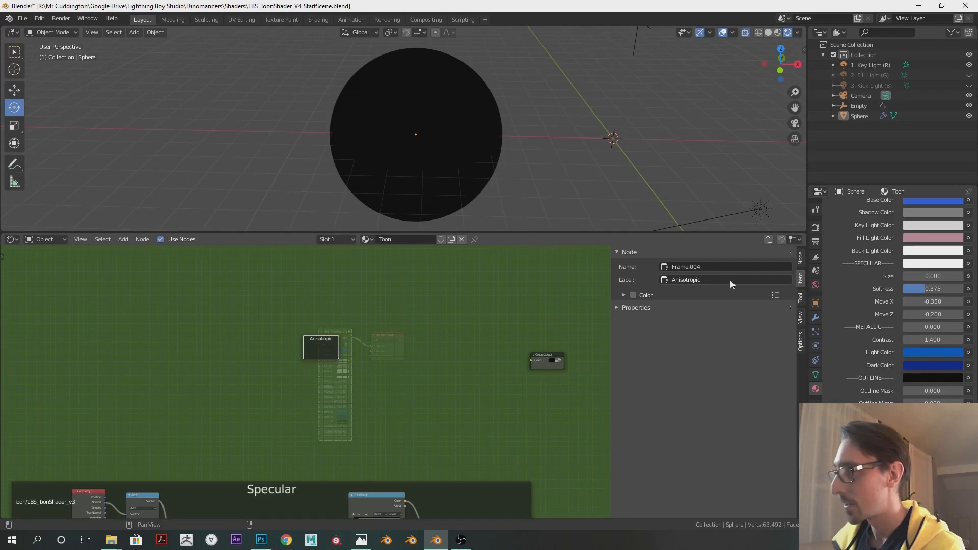
left_click(630, 307)
left_click(722, 317)
type("50")
key("Return")
left_click(454, 309)
Step: Add a ColorRamp node and place it inside the Anisotropic frame
middle_click_drag(479, 366, 493, 341)
key("shift+a")
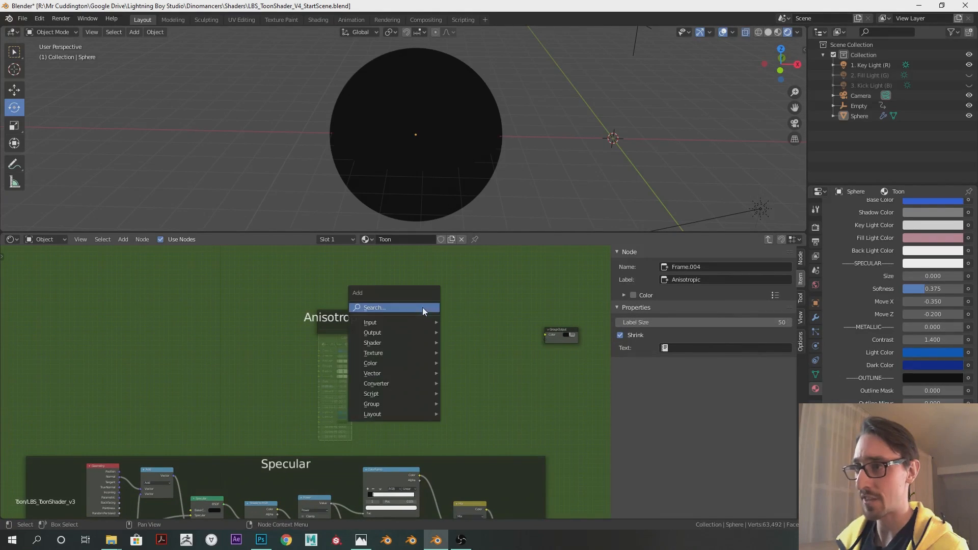
left_click(423, 307)
type("col")
key("Down")
key("Return")
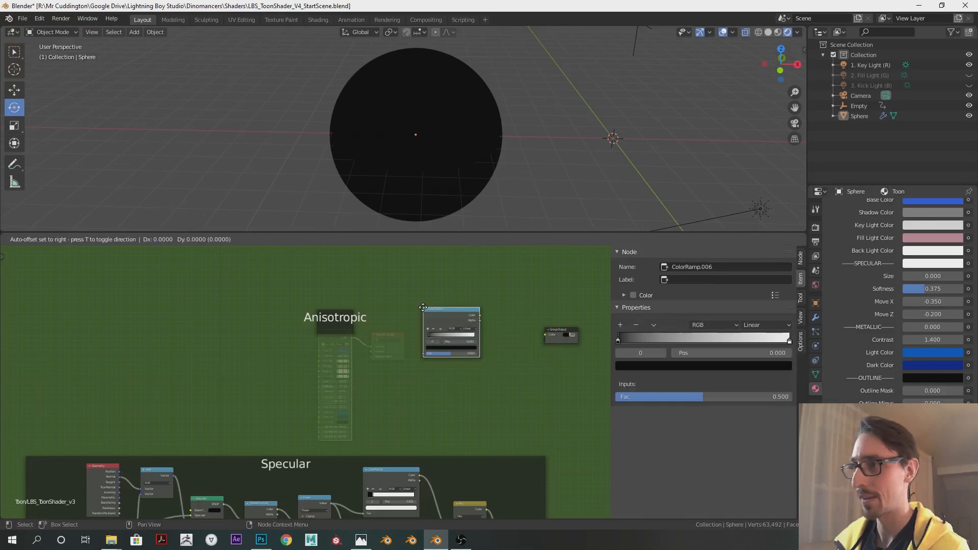
left_click(324, 318)
Step: Add a middle stop to the ColorRamp and change the white end stop's colour to black
scroll(346, 327, "up", 4)
scroll(347, 324, "up", 3)
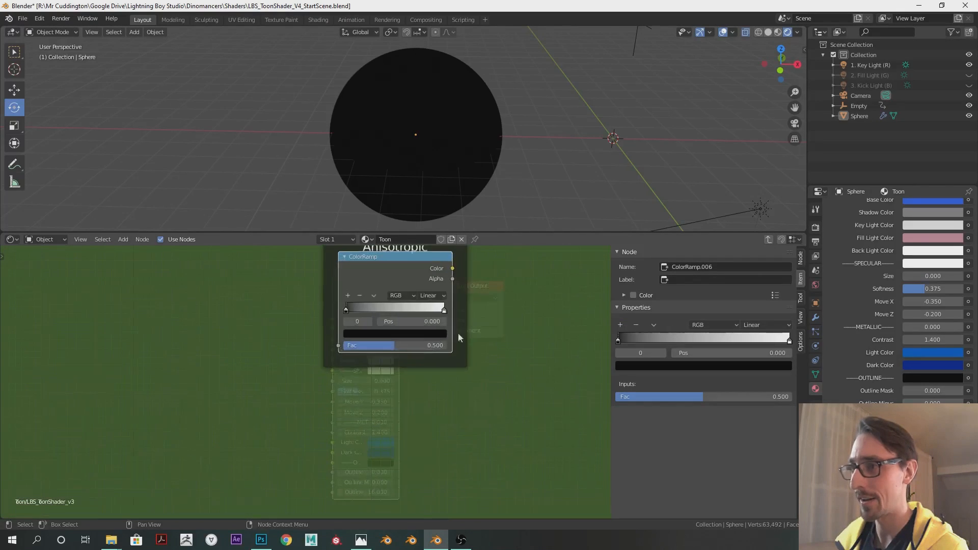
mouse_move(466, 314)
left_mouse_down()
mouse_move(370, 308)
mouse_move(459, 310)
left_mouse_up()
left_click(343, 294)
left_click(446, 336)
left_click_drag(432, 234, 433, 256)
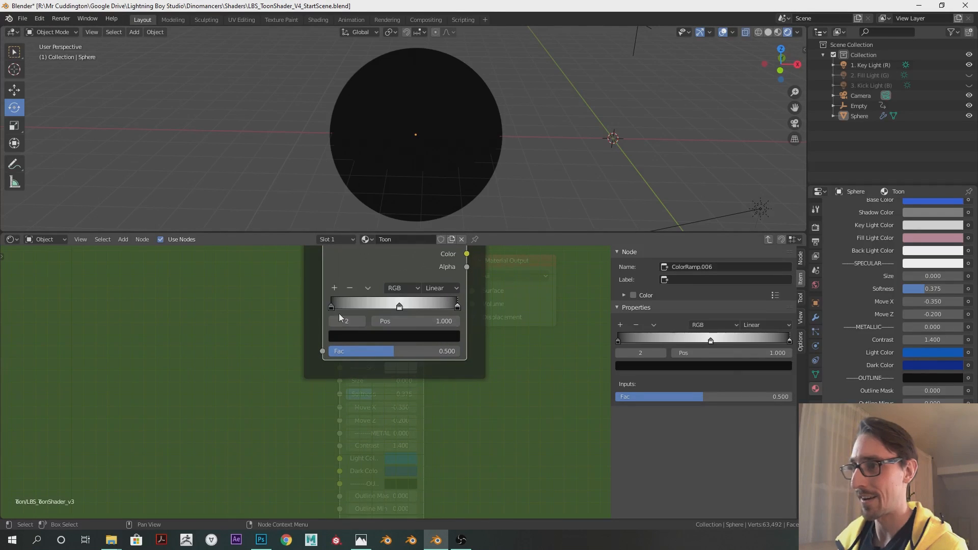
Step: Move both black stops close to the light middle stop to form a narrow band, and reposition the Anisotropic frame
left_click_drag(329, 307, 376, 308)
left_click_drag(457, 308, 385, 308)
left_click(405, 308)
scroll(475, 315, "down", 4)
middle_click_drag(425, 300, 415, 333)
scroll(404, 313, "down", 6)
left_click_drag(339, 341, 373, 350)
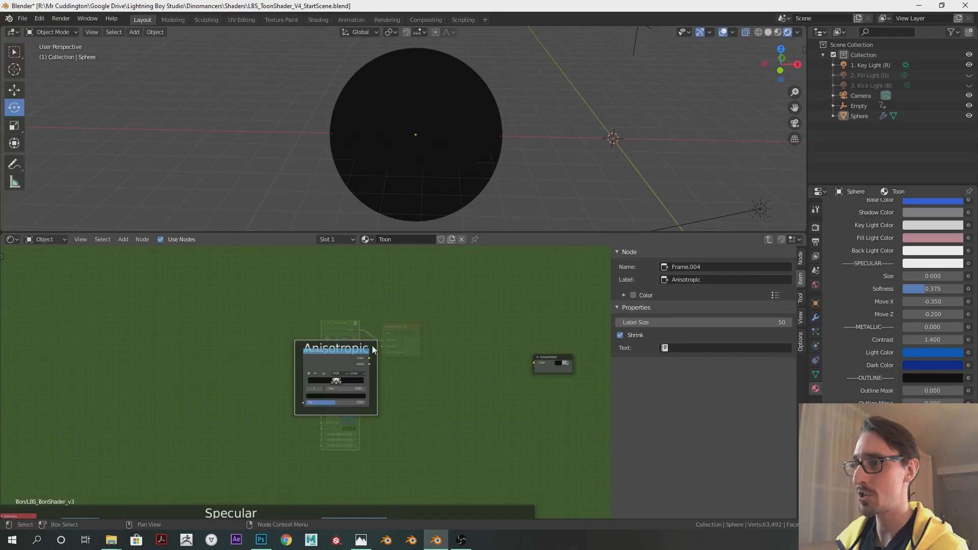
Step: Show the sphere's complete UV map in the UV editor with all faces selected in Edit Mode
left_click(475, 138)
key("shift+F10")
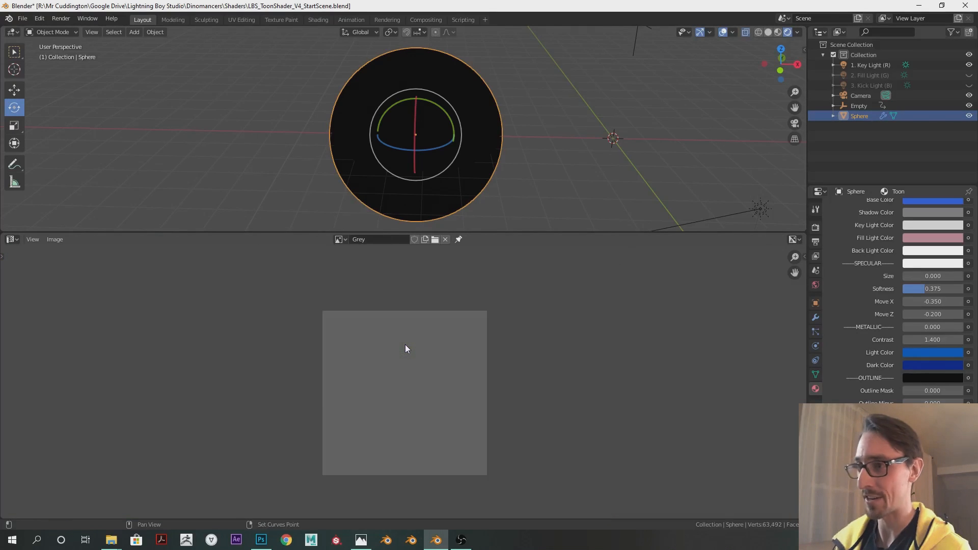
key("Tab")
key("a")
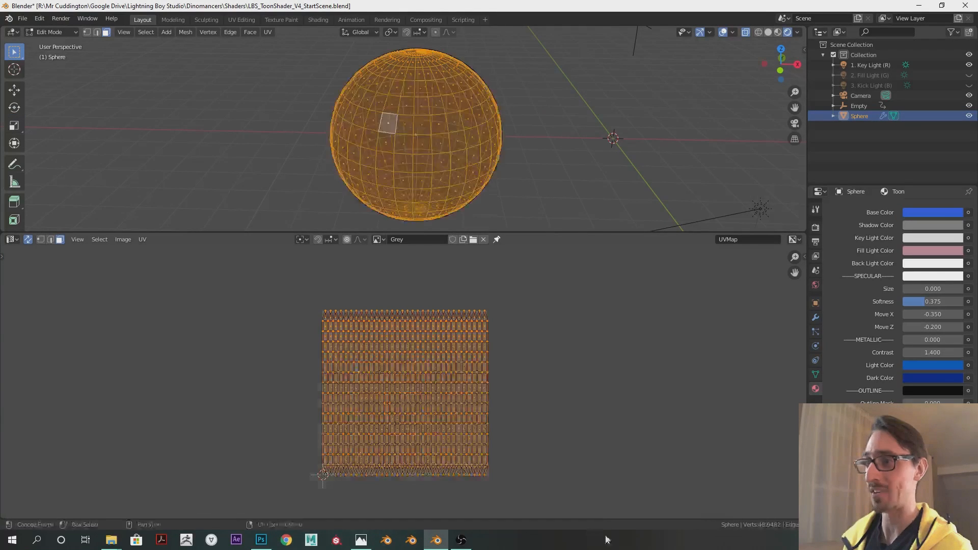
Step: Examine how the sphere's faces correspond to the square grid of its UV layout
scroll(520, 197, "down", 2)
middle_click_drag(520, 197, 385, 80)
scroll(495, 160, "up", 1)
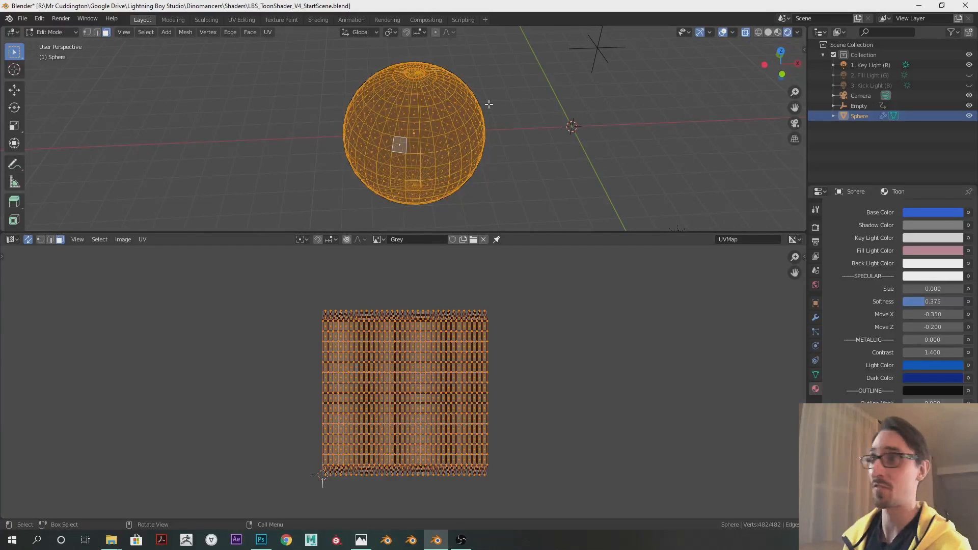
middle_click_drag(493, 198, 443, 227)
scroll(411, 345, "up", 2)
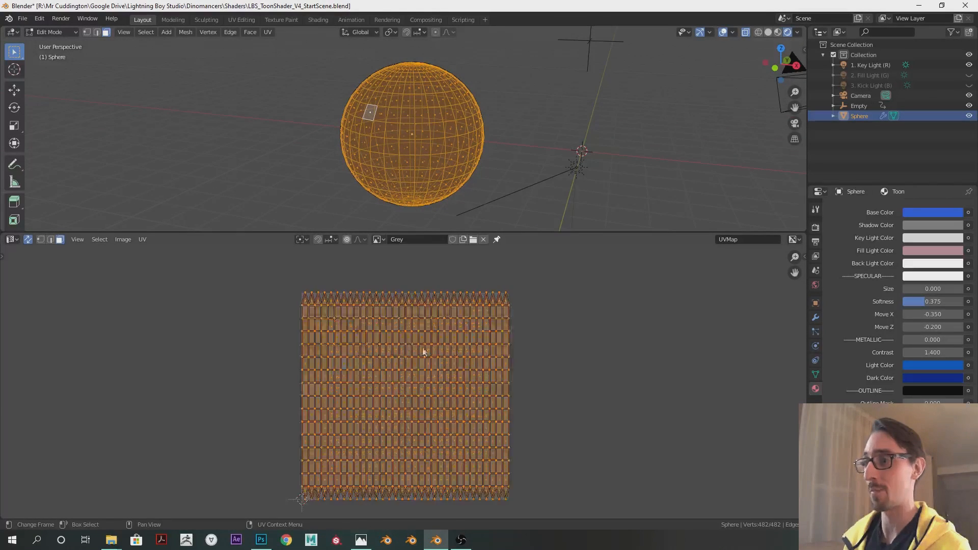
middle_click_drag(435, 324, 433, 341)
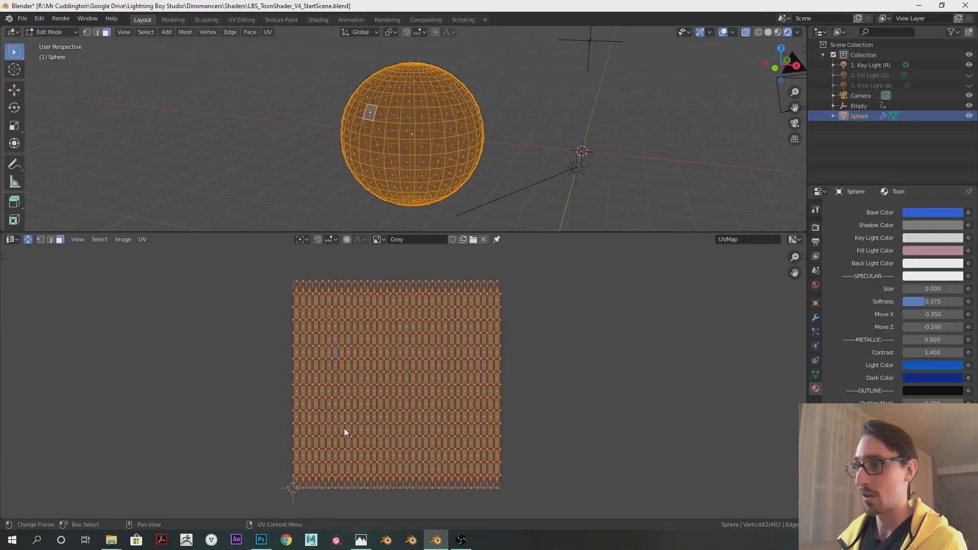
middle_click_drag(429, 101, 449, 107)
left_click_drag(248, 256, 572, 525)
middle_click_drag(414, 357, 407, 355)
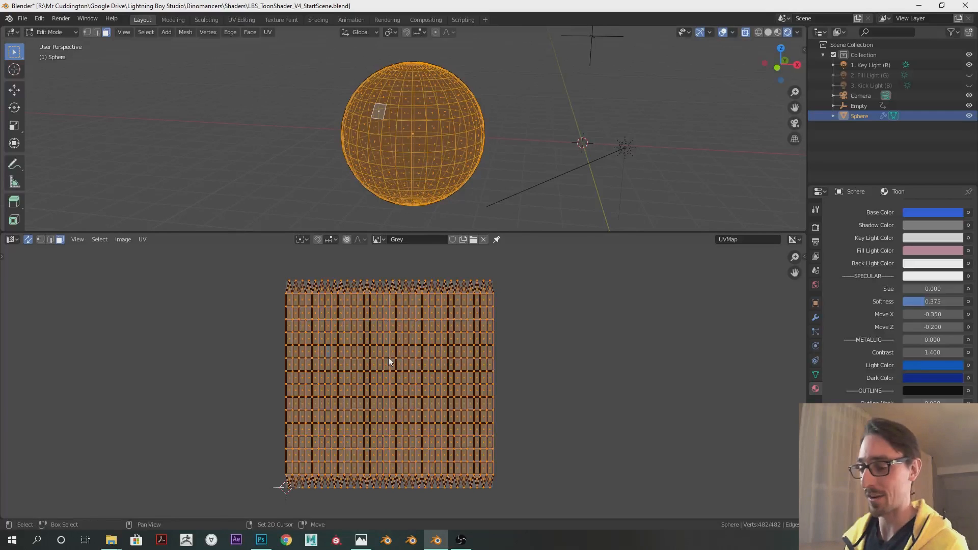
Step: Return to the shader node group and put the sphere back in Object Mode
key("shift+F3")
middle_click_drag(356, 349, 385, 341)
key("Tab")
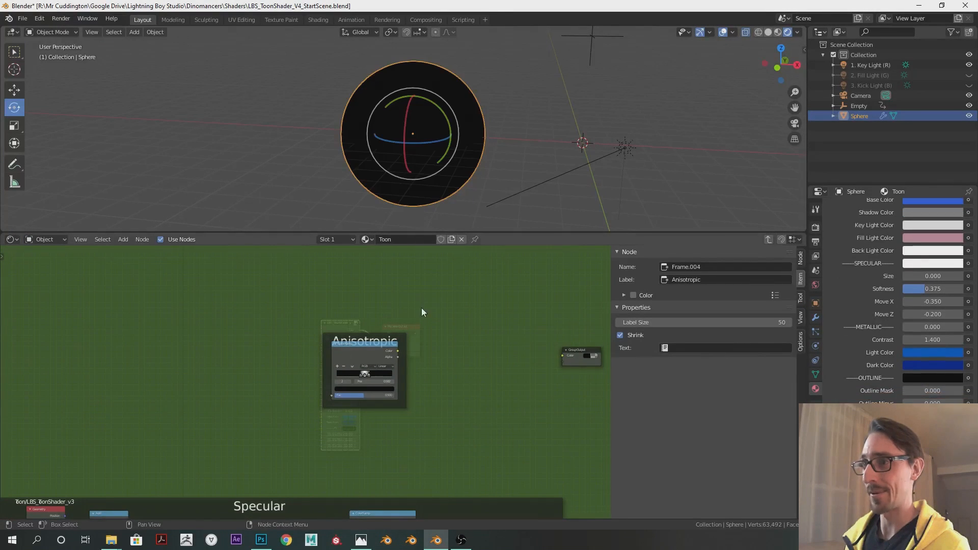
Step: Add a Texture Coordinate node in the empty space before the Anisotropic frame
middle_click_drag(421, 304, 460, 305)
scroll(318, 353, "up", 1)
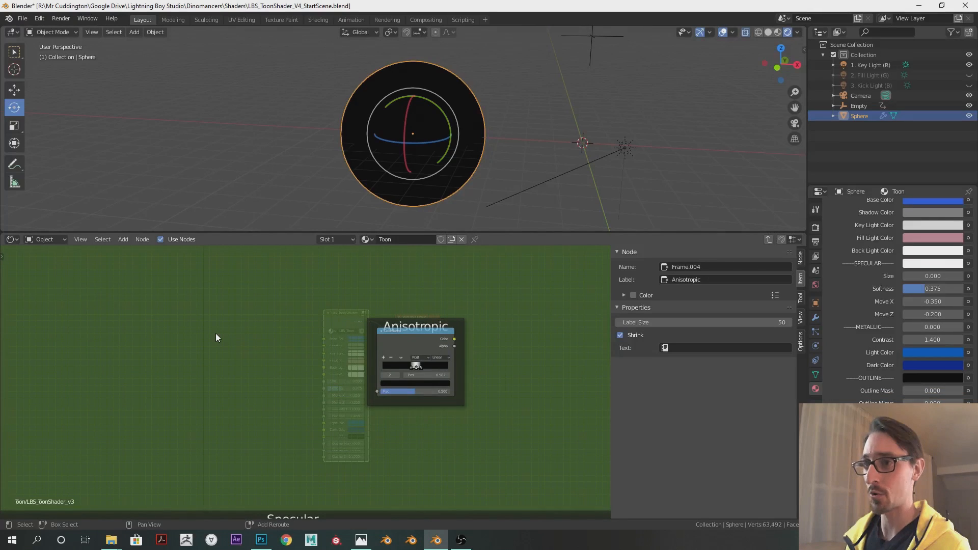
key("shift+a")
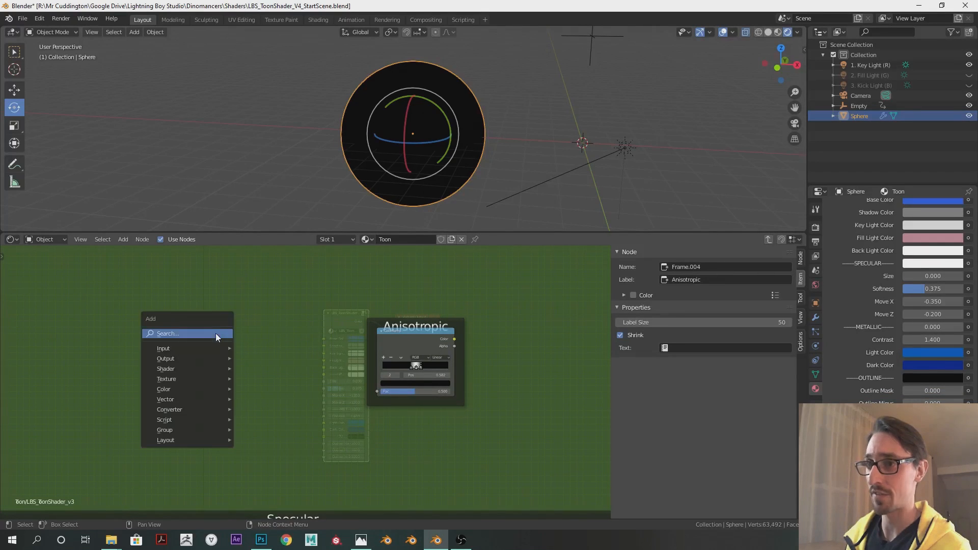
left_click(215, 333)
type("textu")
key("Return")
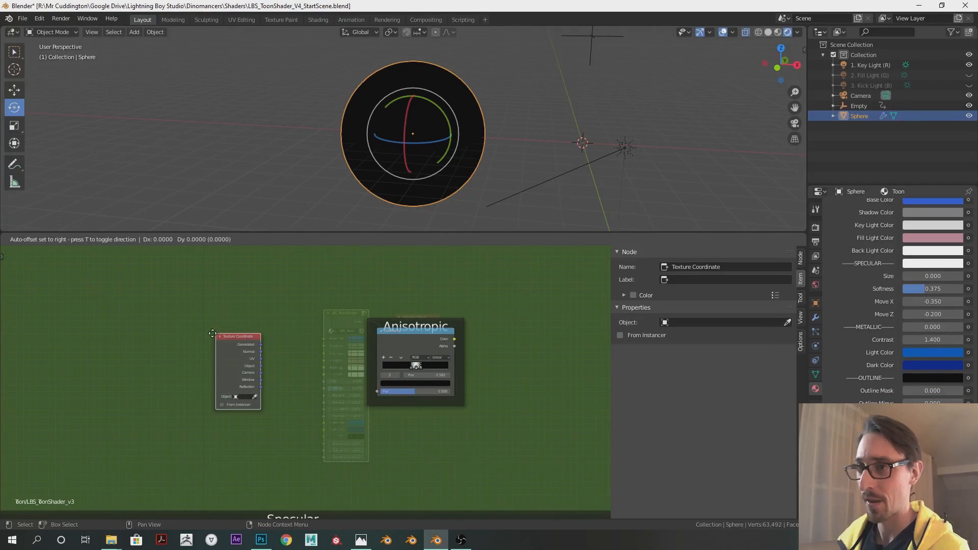
left_click(184, 331)
Step: Add a Separate XYZ node between the Texture Coordinate node and the Anisotropic frame
key("shift+a")
left_click(286, 322)
type("sepa")
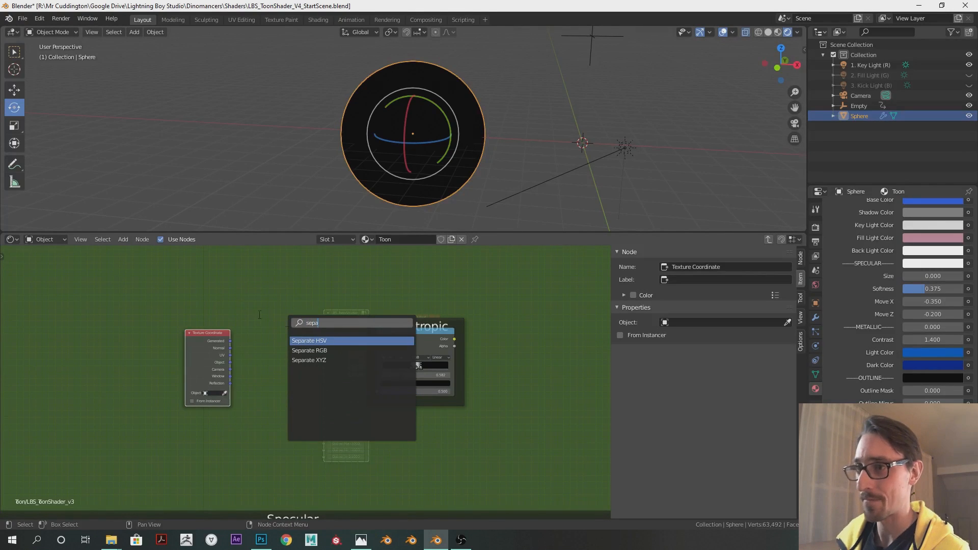
left_click(327, 360)
left_click(258, 338)
middle_click_drag(320, 383, 358, 383)
scroll(358, 382, "up", 2)
left_click_drag(310, 334, 321, 335)
Step: Connect the Texture Coordinate's UV output to the Separate XYZ node and its Y output to the ColorRamp's Fac input
scroll(328, 345, "up", 1)
left_click_drag(228, 307, 295, 378)
scroll(246, 341, "up", 2)
left_click_drag(329, 293, 296, 294)
middle_click_drag(418, 315, 268, 335)
scroll(277, 340, "down", 2)
left_click_drag(205, 337, 360, 402)
scroll(364, 404, "down", 2)
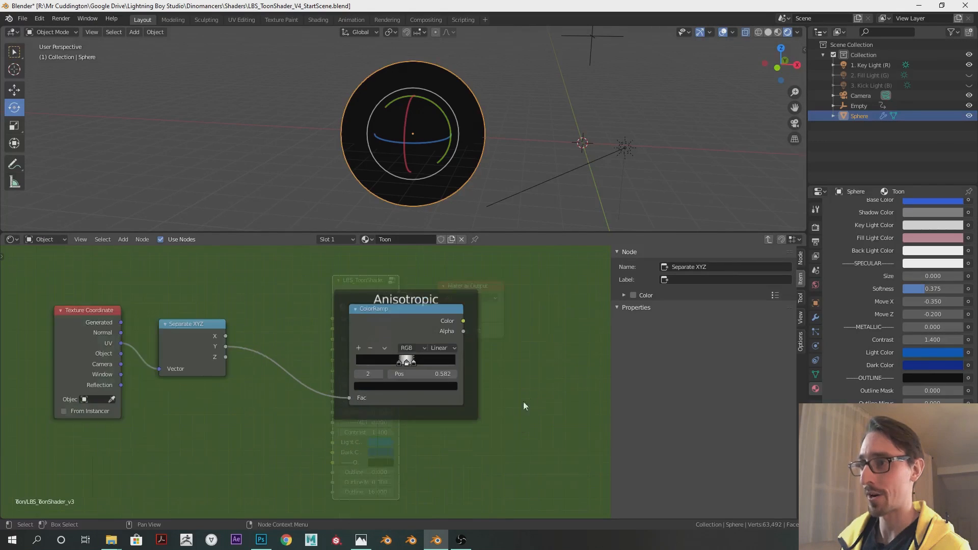
Step: Bring the Group Output close to the Anisotropic frame and connect the ColorRamp's Color output to it, previewing the result on the sphere
middle_click_drag(518, 404, 347, 408)
left_click_drag(553, 336, 418, 337)
left_click_drag(295, 322, 403, 331)
middle_click_drag(481, 166, 486, 151)
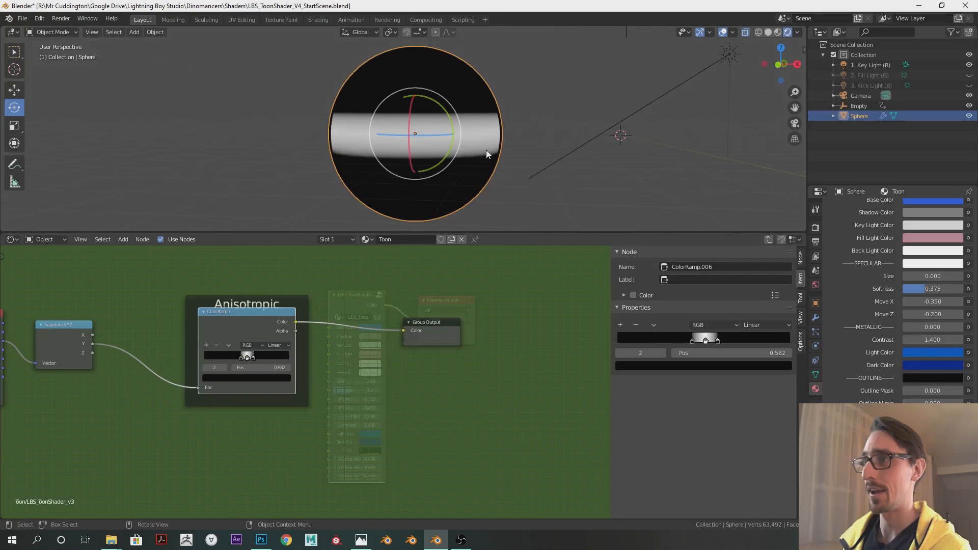
middle_click_drag(402, 185, 510, 141)
middle_click_drag(341, 286, 419, 293)
left_click_drag(339, 307, 346, 307)
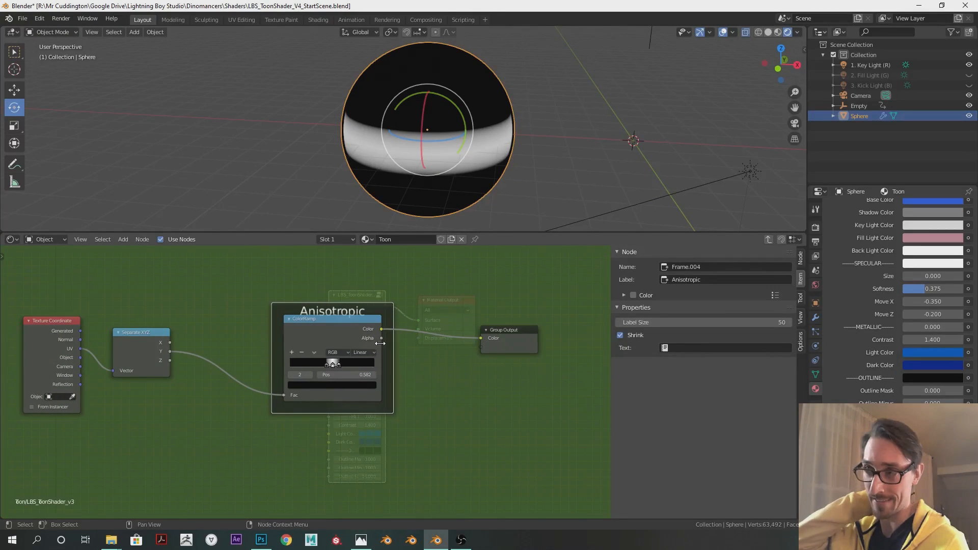
Step: Compare the sphere's UV layout in Edit Mode with the Separate XYZ and ColorRamp nodes to relate the Y coordinate to the ramp
key("shift+F10")
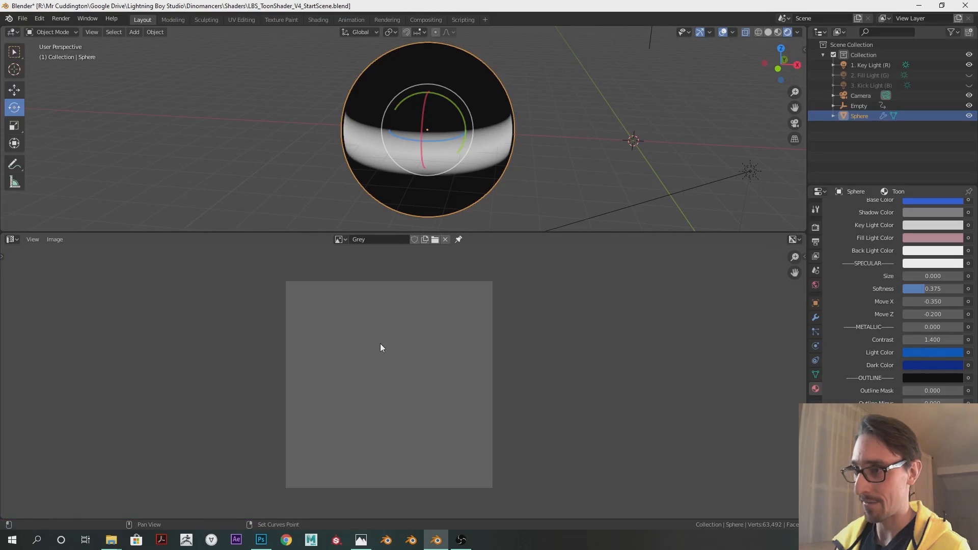
key("Tab")
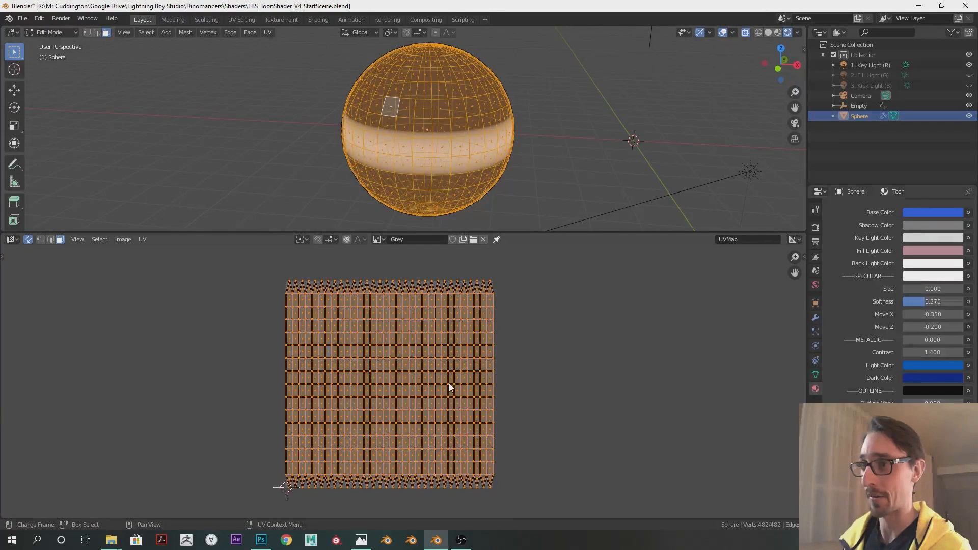
scroll(449, 383, "up", 2)
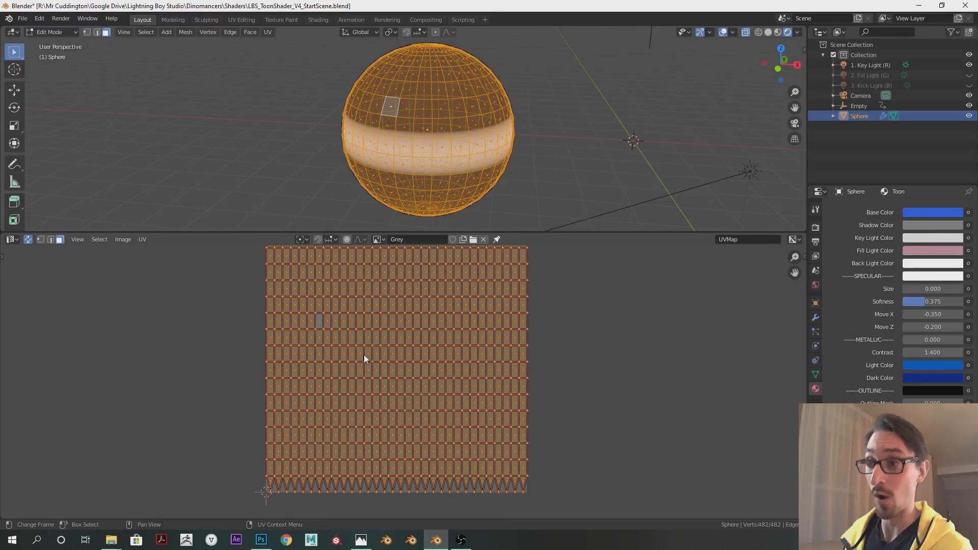
key("shift+F3")
left_click_drag(158, 344, 177, 346)
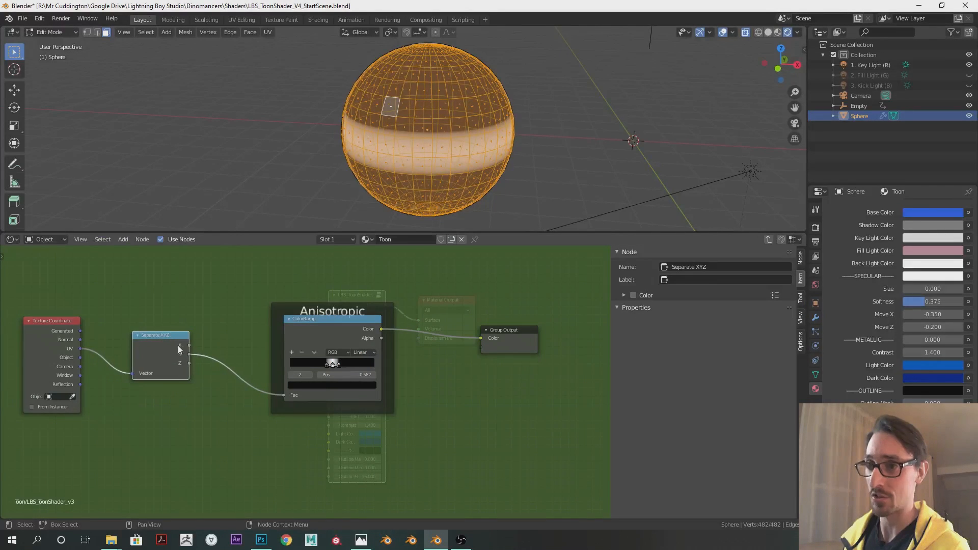
key("shift+F10")
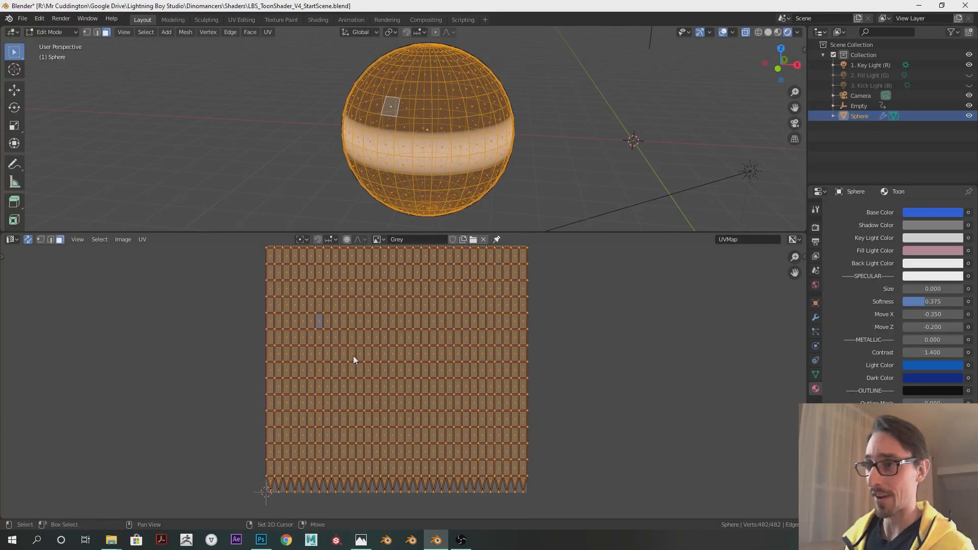
key("Home")
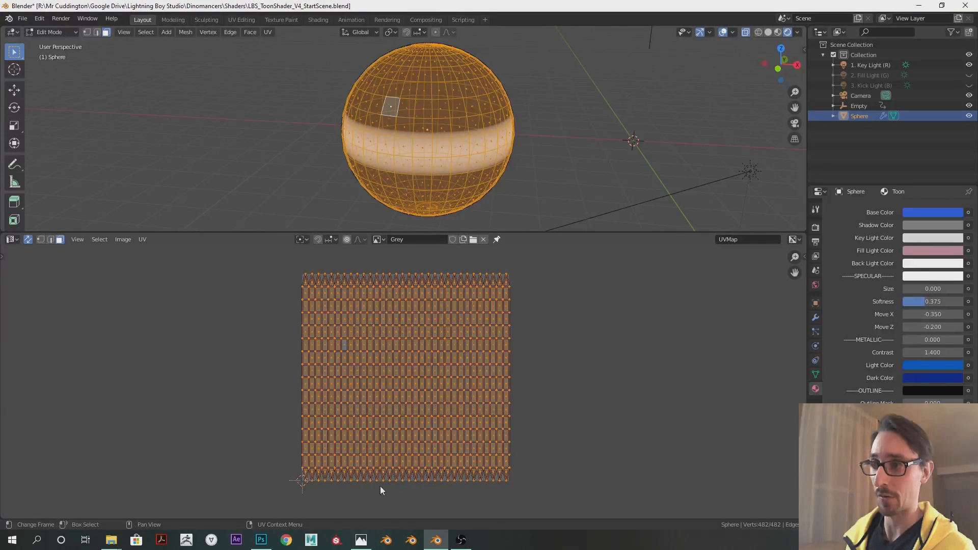
scroll(378, 465, "up", 1)
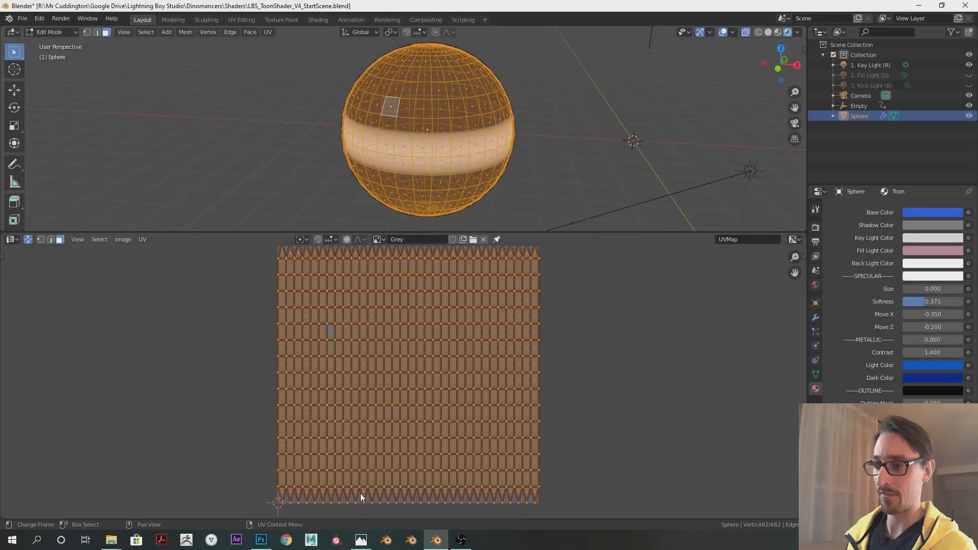
key("shift+F10")
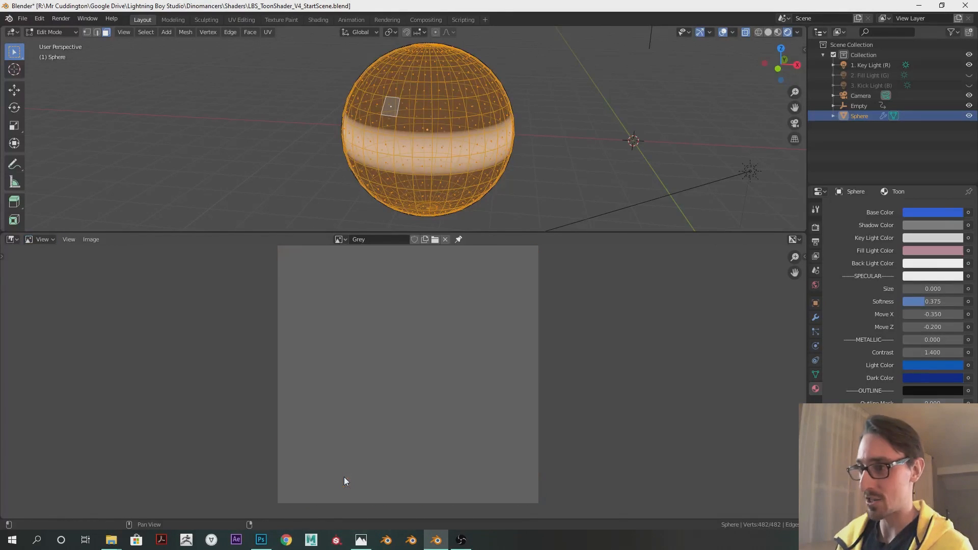
key("shift+F3")
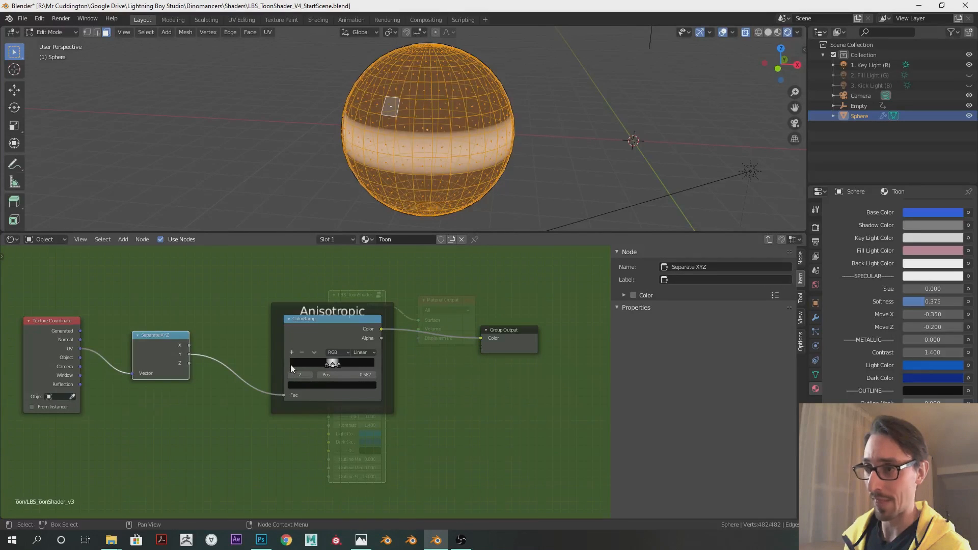
key("shift+F10")
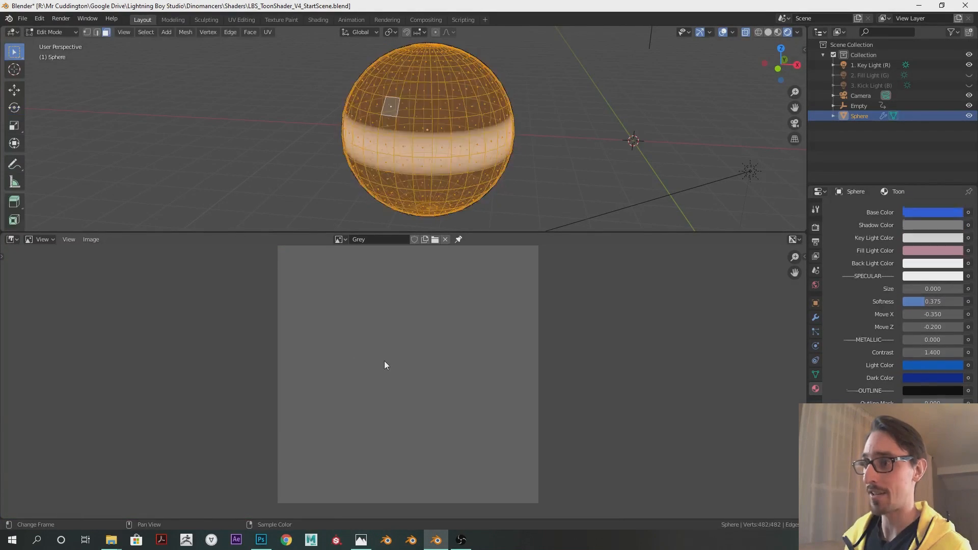
key("shift+F10")
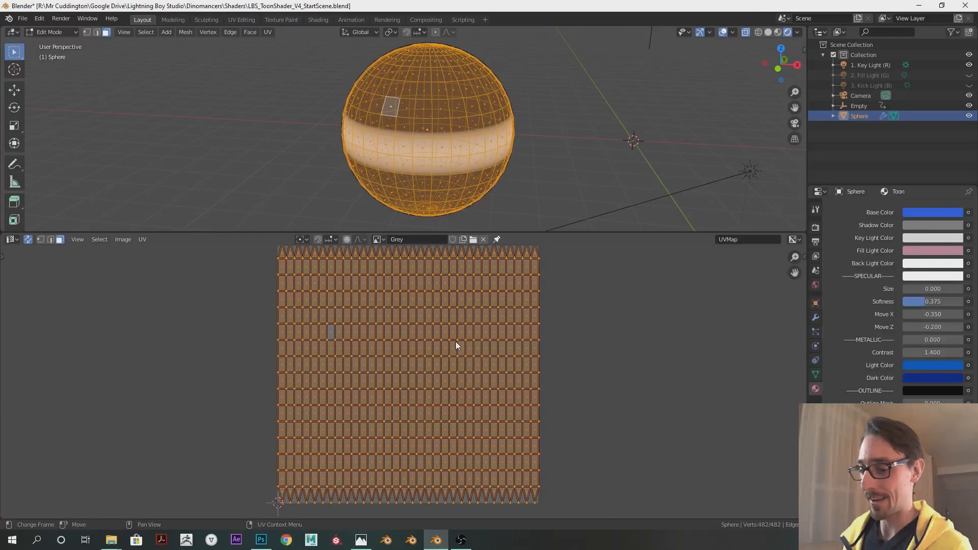
key("shift+F3")
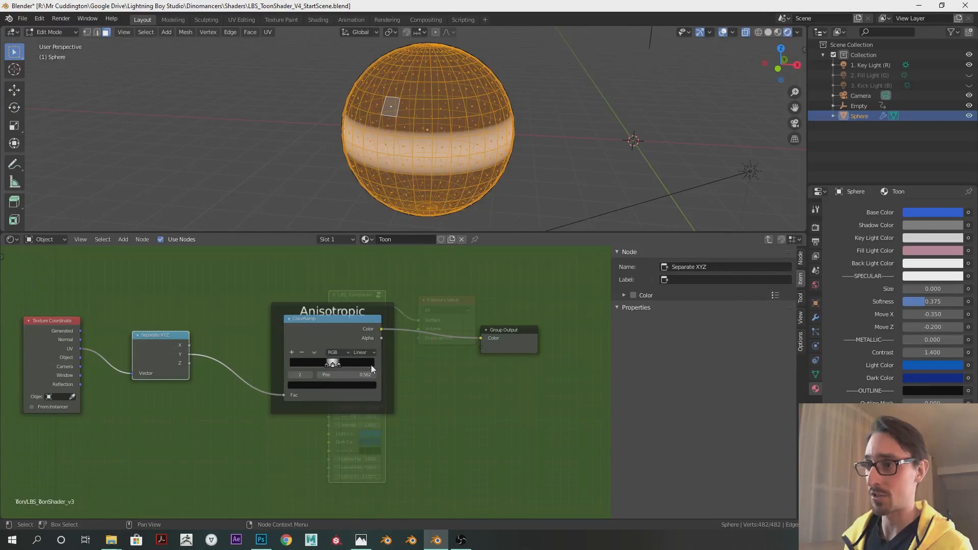
Step: Put the sphere back in Object Mode, deselect it and view the highlight band from above
key("Tab")
middle_click_drag(464, 125, 474, 143)
key("alt+a")
scroll(445, 148, "down", 2)
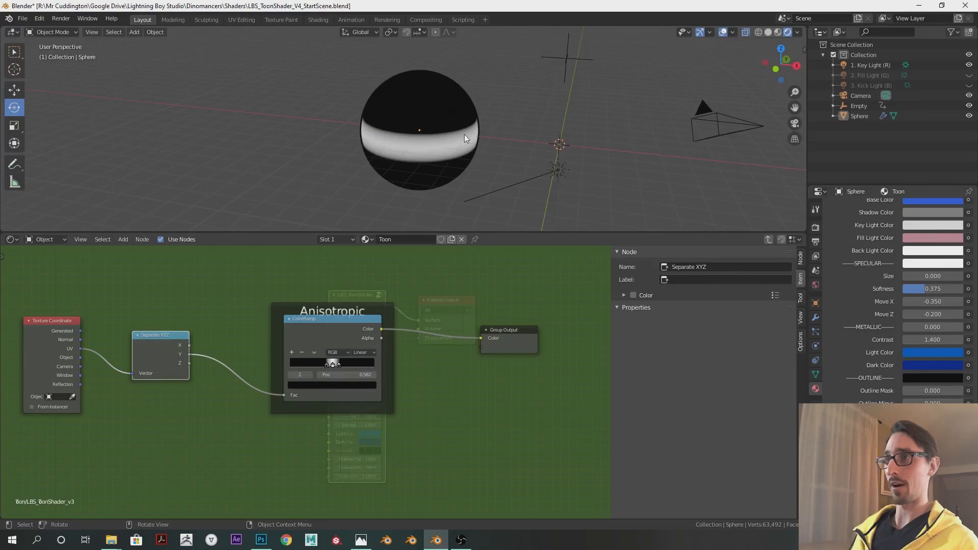
scroll(466, 132, "up", 2)
middle_click_drag(439, 120, 401, 148)
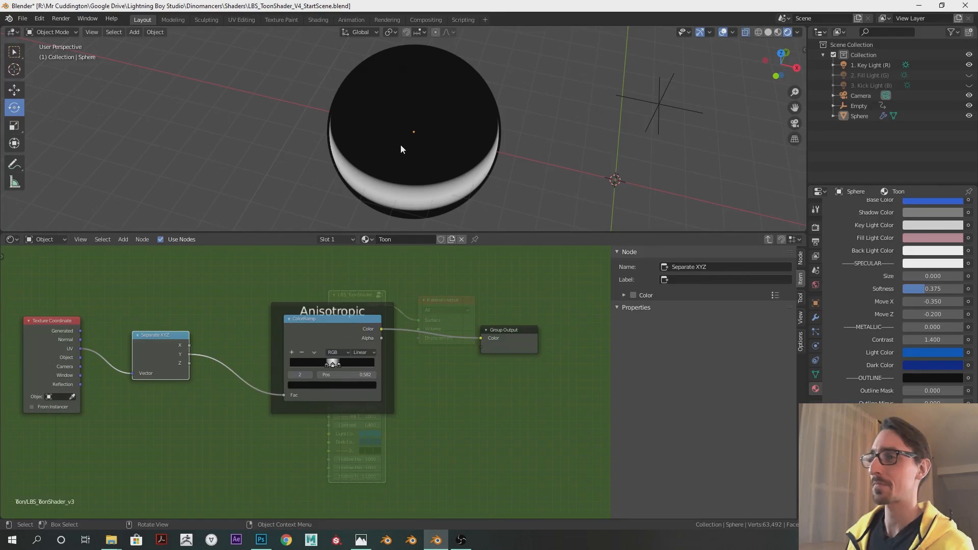
Step: Place the Texture Coordinate and Separate XYZ nodes inside the Anisotropic frame and space them out from the ColorRamp
left_click_drag(160, 339, 292, 340)
left_click_drag(285, 340, 218, 341)
left_click_drag(325, 330, 341, 328)
scroll(407, 306, "down", 2)
scroll(476, 169, "down", 2)
middle_click_drag(476, 170, 476, 165)
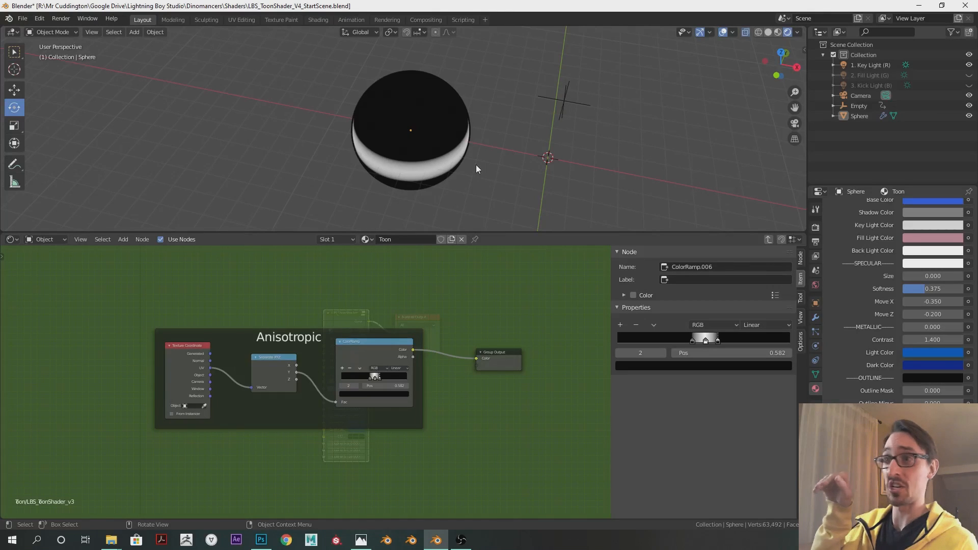
Step: Add a Vector Transform node inside the Anisotropic frame, beneath the Separate XYZ node
middle_click_drag(432, 311, 445, 294)
key("shift+a")
left_click(365, 267)
type("vecto")
key("Down")
key("Down")
key("Return")
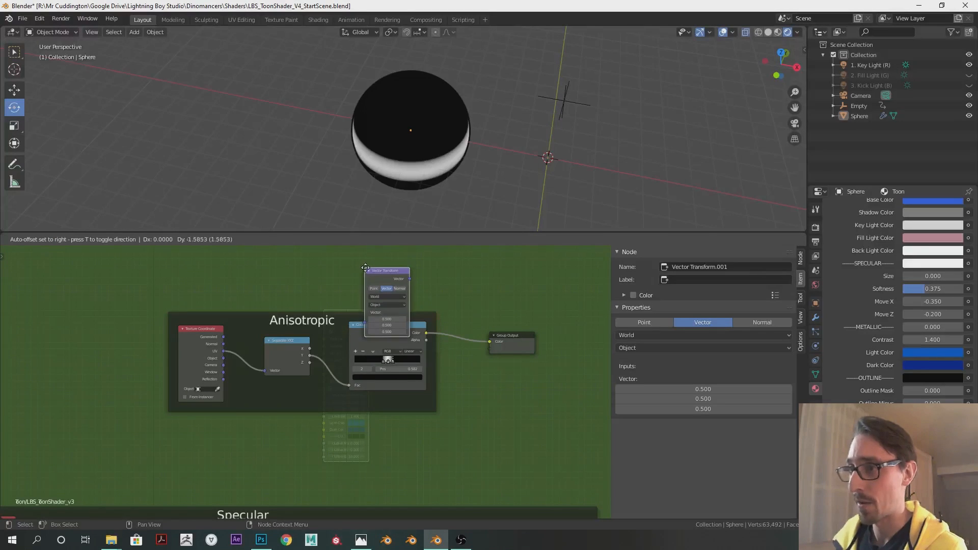
left_click(319, 337)
left_click_drag(320, 338, 289, 369)
Step: Set the Vector Transform node to convert from World to Camera space
middle_click_drag(354, 373, 403, 329)
scroll(370, 349, "up", 6)
scroll(370, 349, "up", 2)
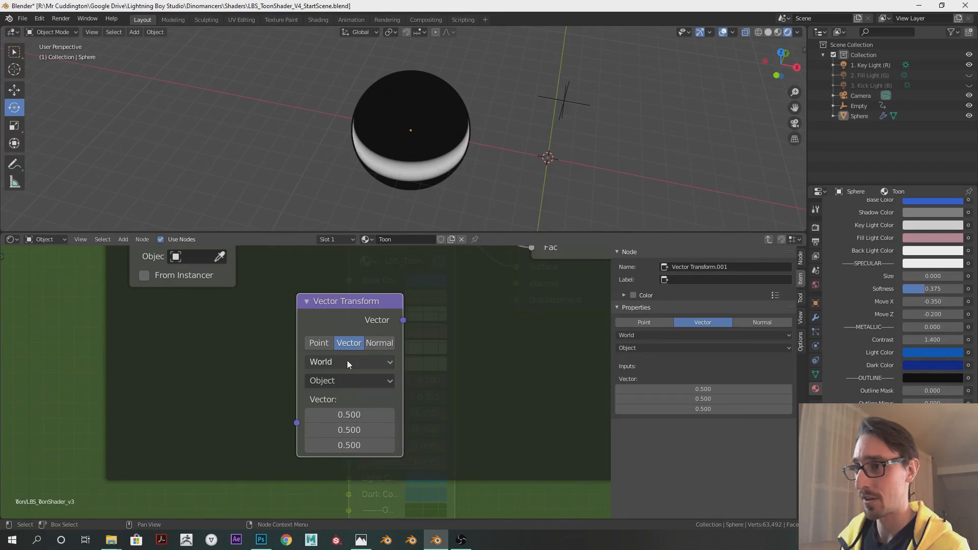
left_click(348, 381)
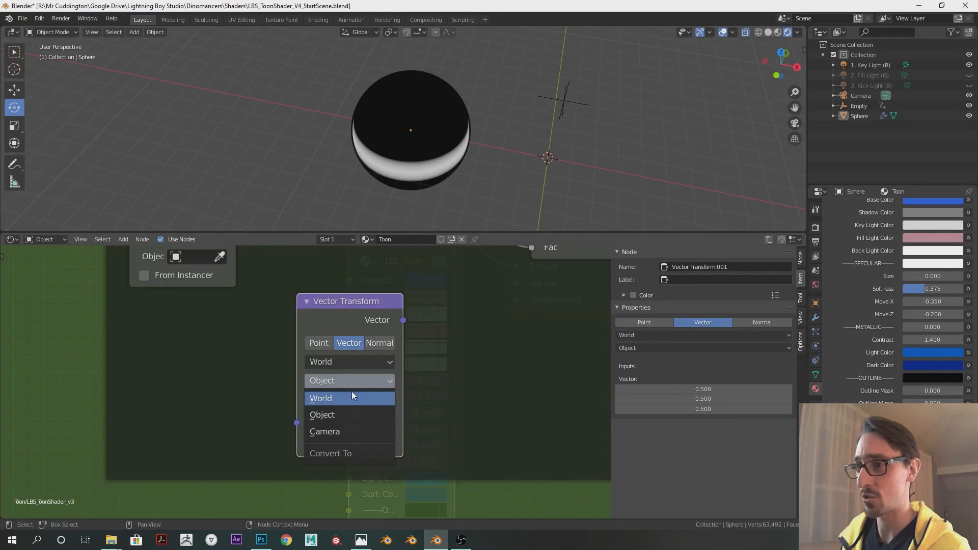
left_click(350, 430)
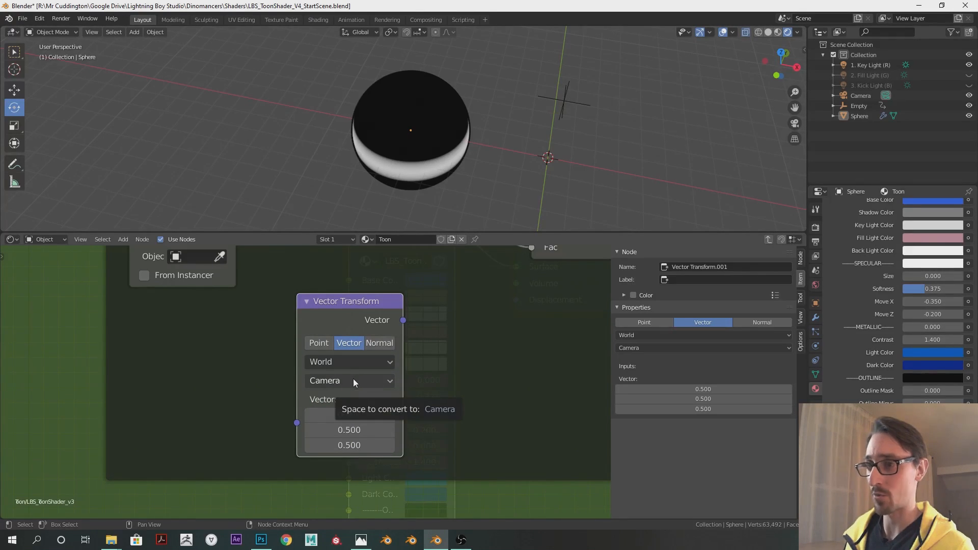
Step: Set the Vector Transform's input vector to 0, 0, -1
left_click(353, 414)
type("0")
key("Tab")
type("0")
key("Tab")
type("-1")
key("Return")
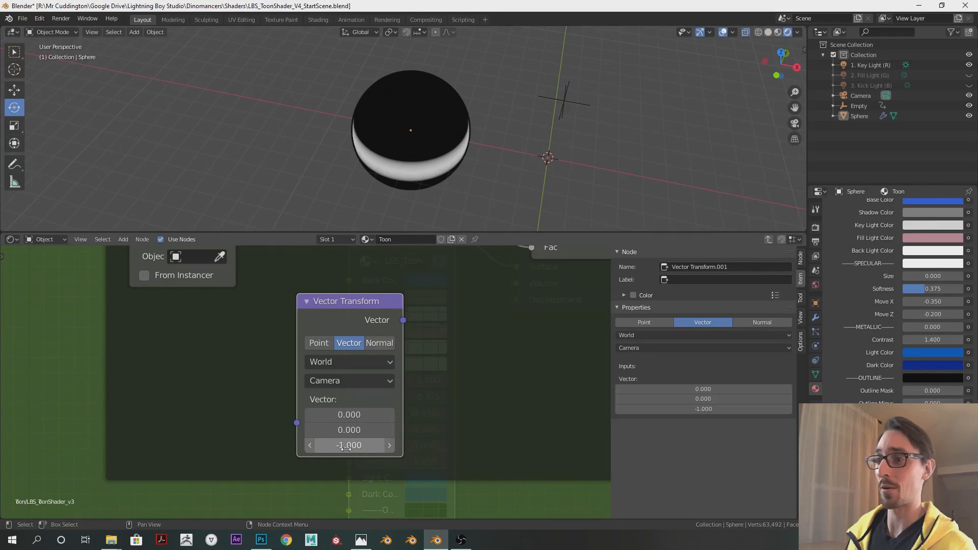
Step: Connect the Vector Transform's Vector output to the Group Output's Color and check the sphere from different viewing angles
middle_click_drag(516, 169, 505, 148)
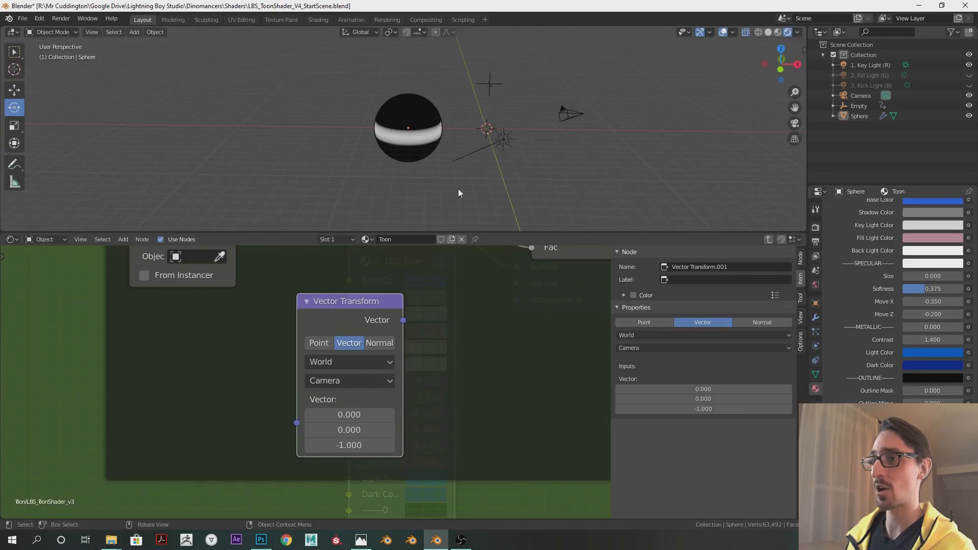
scroll(326, 388, "down", 1)
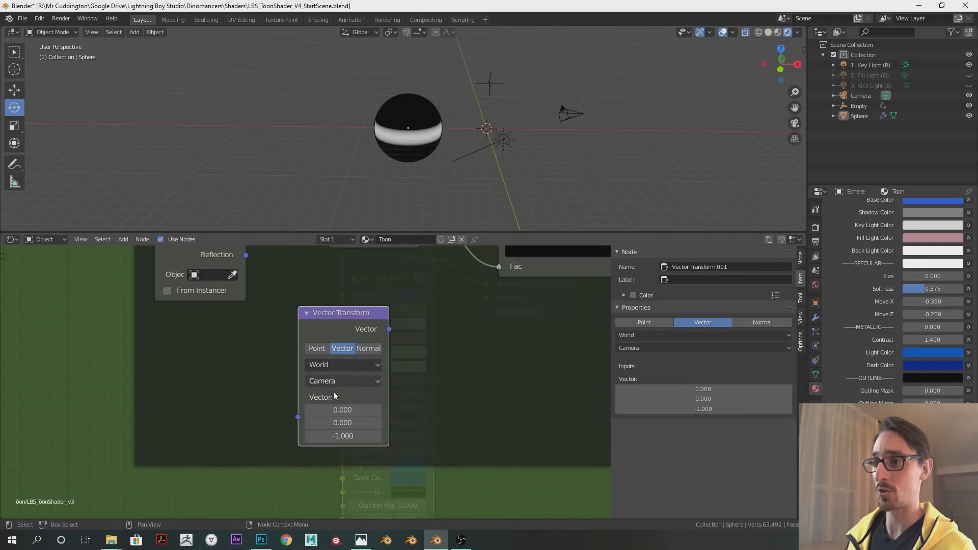
key("Home")
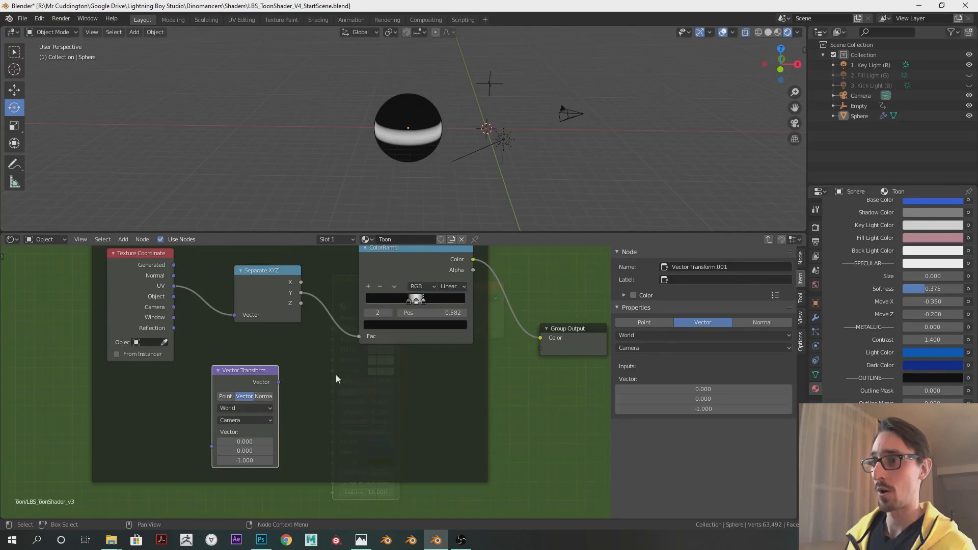
left_click_drag(279, 382, 541, 340)
mouse_move(460, 132)
middle_mouse_down()
mouse_move(448, 189)
mouse_move(450, 164)
mouse_move(432, 155)
mouse_move(423, 64)
mouse_move(437, 91)
mouse_move(454, 71)
mouse_move(454, 83)
mouse_move(362, 81)
mouse_move(405, 79)
mouse_move(395, 152)
middle_mouse_up()
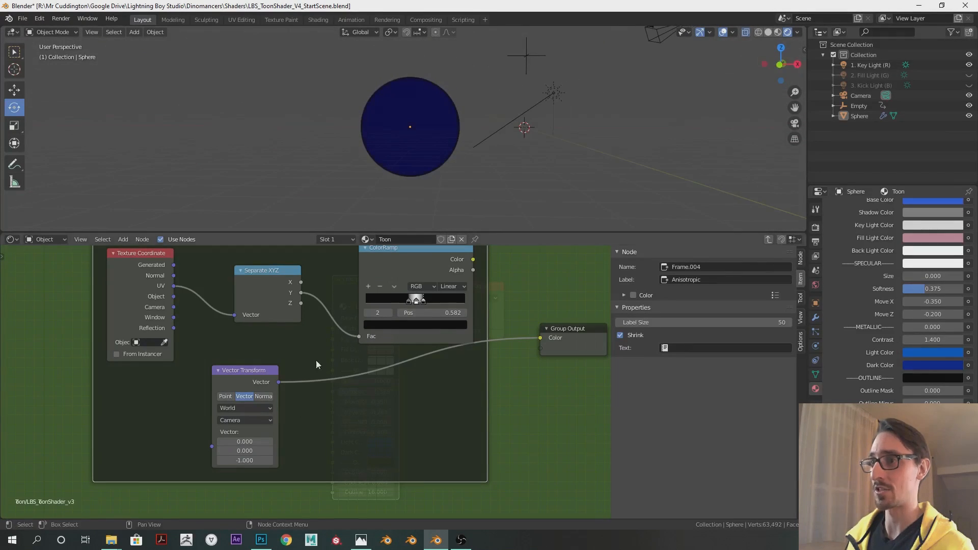
Step: Insert a Separate XYZ node into the link between the Vector Transform and the Group Output, shifting both nodes to make room
left_click_drag(264, 383, 251, 386)
left_click_drag(566, 335, 566, 365)
key("shift+a")
type("sepa")
key("Down")
key("Down")
key("Up")
key("Down")
key("Return")
left_click(305, 376)
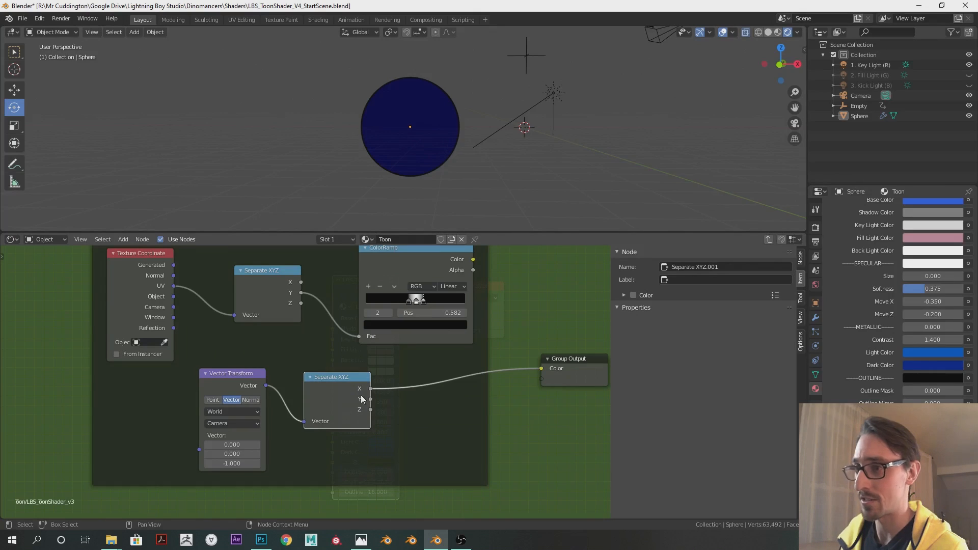
Step: Connect the new Separate XYZ node's Z output to the Group Output and orbit the sphere to check how its shade changes
left_click_drag(371, 409, 542, 368)
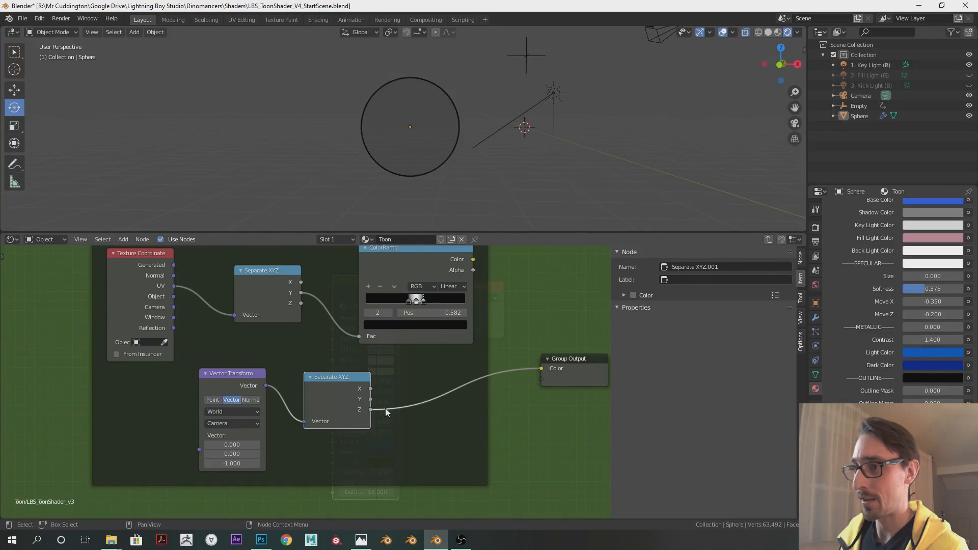
mouse_move(461, 170)
middle_mouse_down()
mouse_move(472, 118)
mouse_move(480, 197)
mouse_move(460, 204)
mouse_move(436, 174)
mouse_move(437, 89)
mouse_move(502, 164)
mouse_move(323, 164)
mouse_move(492, 102)
mouse_move(534, 172)
mouse_move(443, 161)
mouse_move(478, 175)
mouse_move(494, 201)
mouse_move(509, 32)
mouse_move(563, 97)
middle_mouse_up()
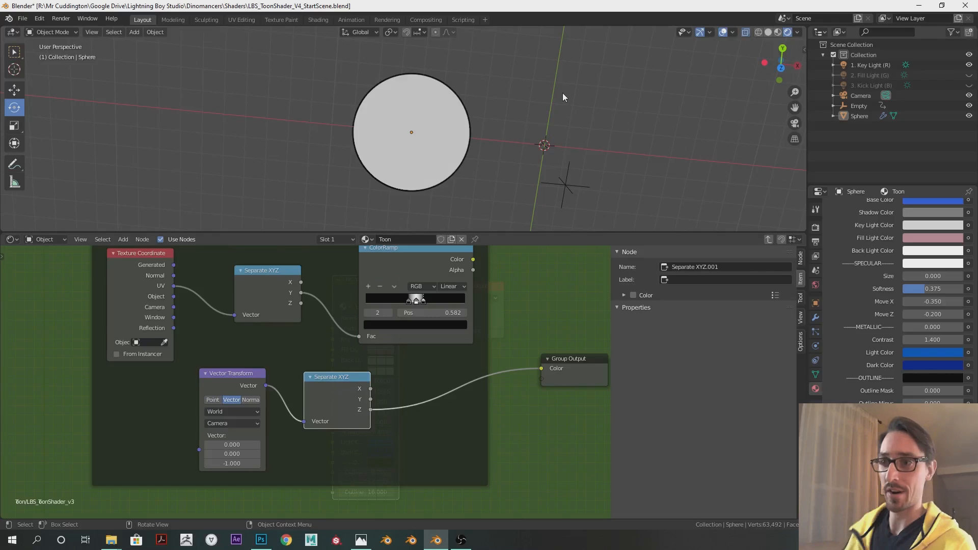
left_click(242, 374)
Step: Add a Math node in the Anisotropic frame and set its operation to Subtract
scroll(348, 331, "down", 2)
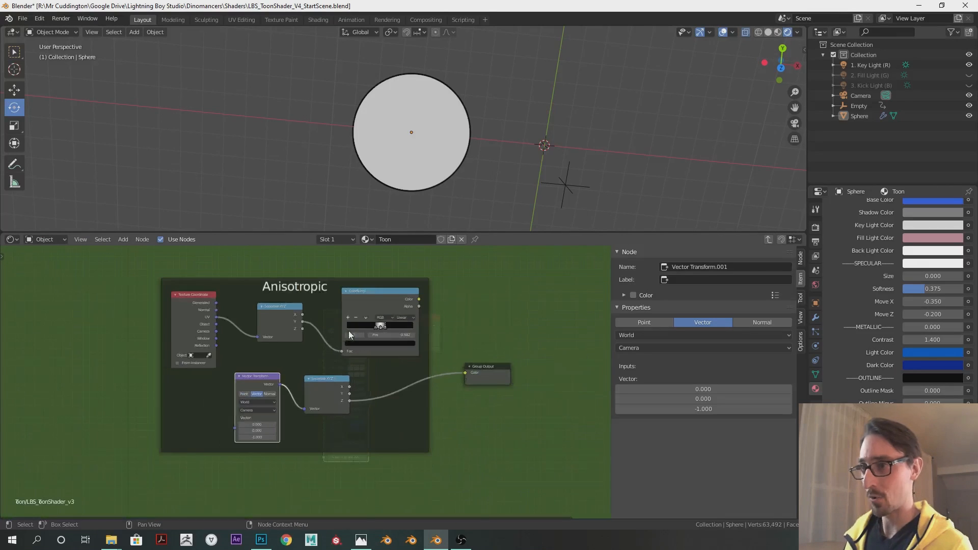
middle_click_drag(332, 372, 383, 358)
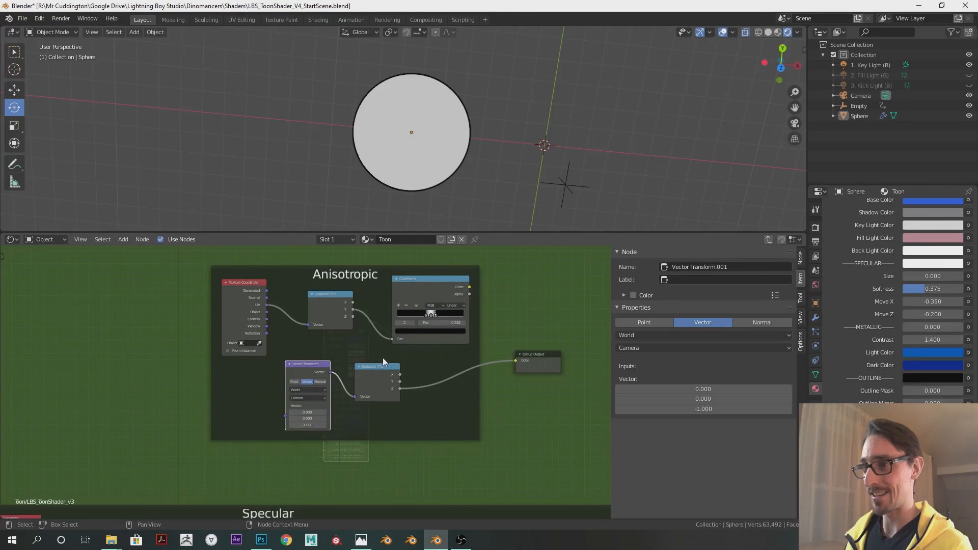
scroll(383, 358, "up", 1)
key("shift+a")
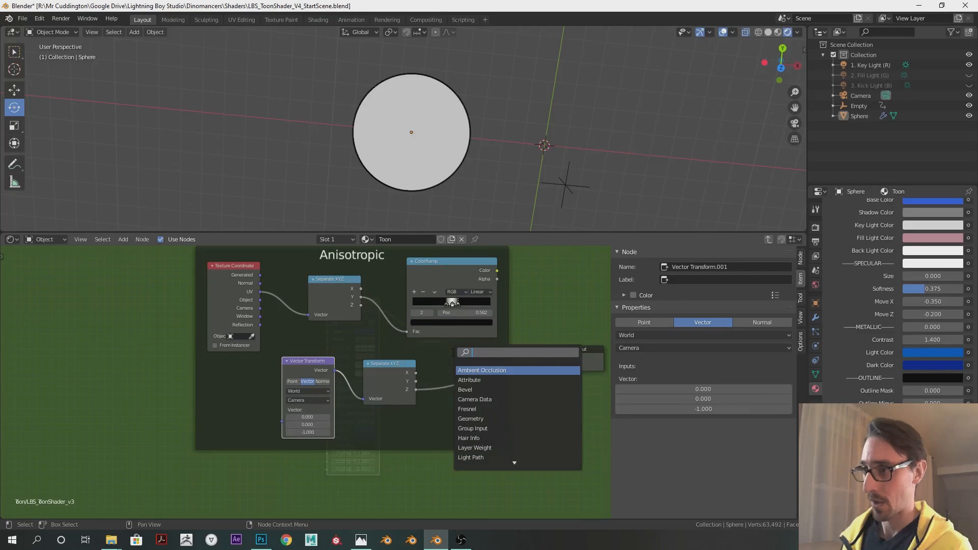
type("math")
key("Return")
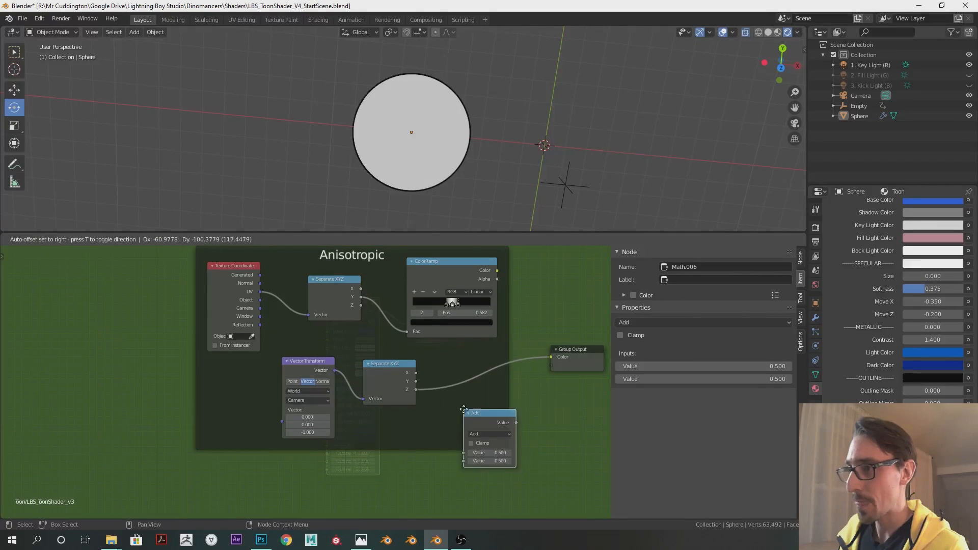
left_click(497, 434)
left_click(499, 436)
left_click(506, 349)
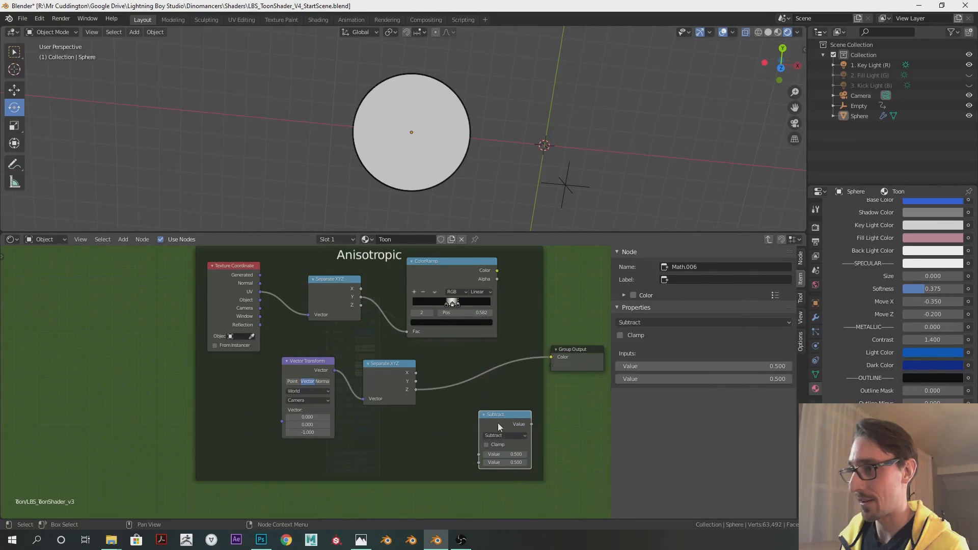
Step: Insert the Subtract node before the ColorRamp, making room for it, and connect the lower Separate XYZ's Z output to its second value
left_click_drag(424, 265, 522, 264)
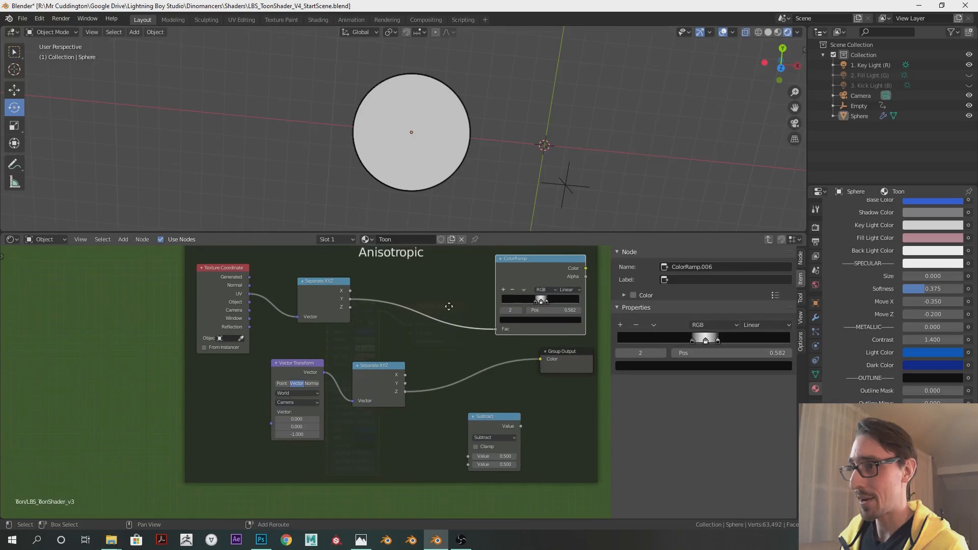
left_click_drag(487, 428, 442, 307)
left_click_drag(396, 392, 404, 350)
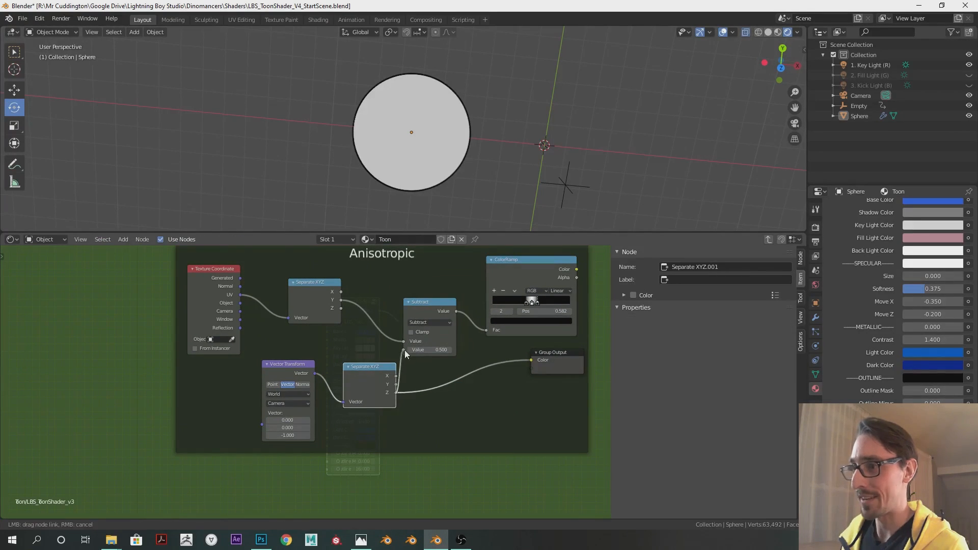
Step: Connect the ColorRamp's Color output to the Group Output, spacing out the nodes, and orbit the sphere to check the highlight
middle_click_drag(501, 390, 412, 399)
left_click_drag(473, 365, 553, 356)
left_click_drag(488, 279, 527, 359)
left_click_drag(331, 316, 333, 308)
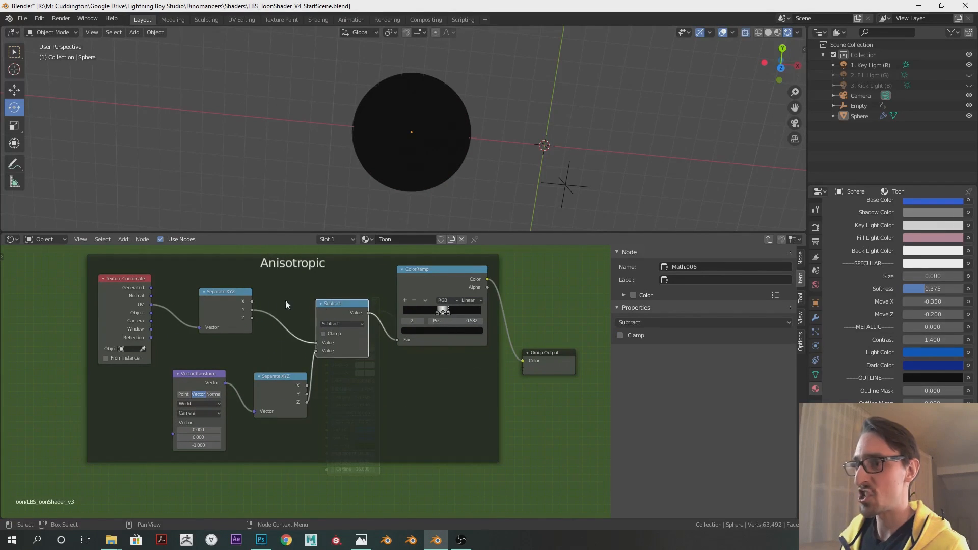
mouse_move(463, 147)
middle_mouse_down()
mouse_move(448, 210)
mouse_move(455, 133)
mouse_move(454, 143)
middle_mouse_up()
left_click_drag(434, 270, 438, 281)
middle_click_drag(429, 143, 423, 109)
Step: Shift the Vector Transform and lower Separate XYZ aside, and insert a duplicate of the Subtract node into the link from its Z output
left_click(212, 374)
left_click(286, 378, "shift")
left_click_drag(287, 378, 268, 388)
left_click(344, 305)
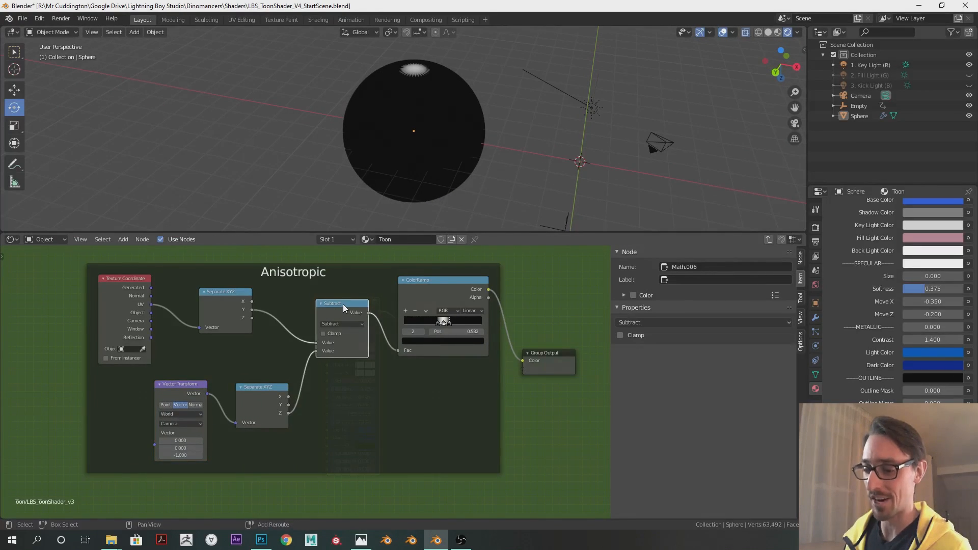
key("shift+d")
left_click(339, 376)
Step: Change the duplicated Math node to Multiply with a value of 0.3 and check the band on the sphere
left_click(341, 383)
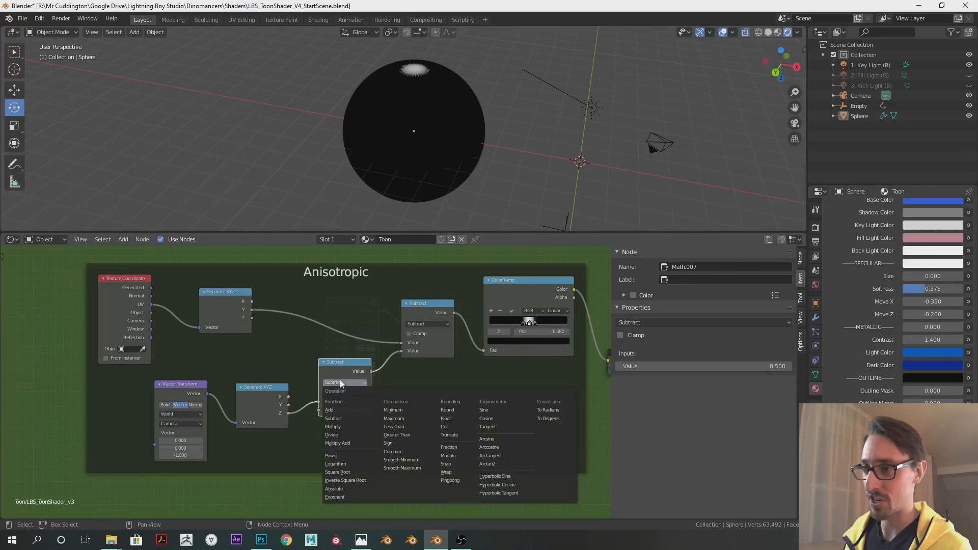
left_click(344, 426)
scroll(377, 422, "up", 1)
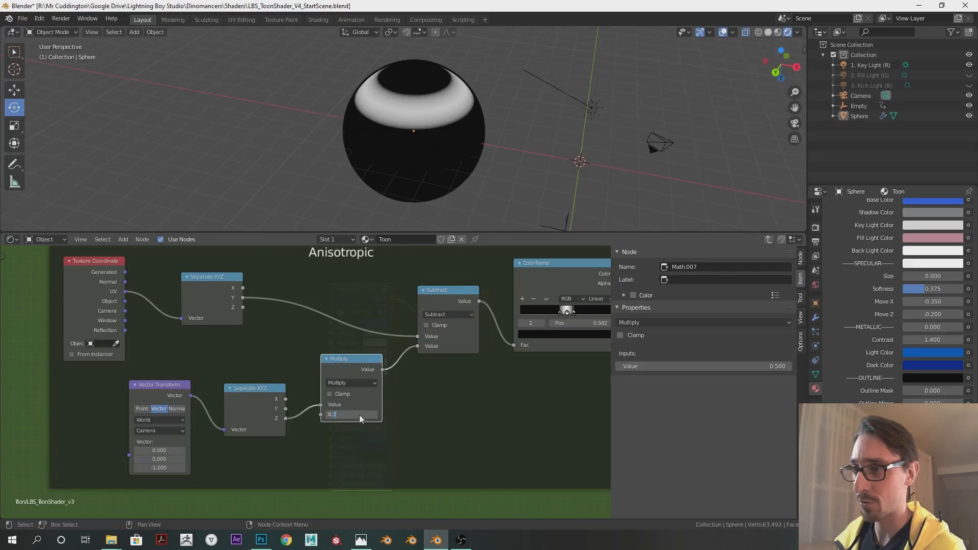
key("Return")
mouse_move(440, 111)
middle_mouse_down()
mouse_move(485, 105)
mouse_move(475, 170)
mouse_move(475, 92)
mouse_move(473, 158)
mouse_move(458, 50)
mouse_move(495, 105)
mouse_move(469, 68)
middle_mouse_up()
scroll(458, 49, "up", 2)
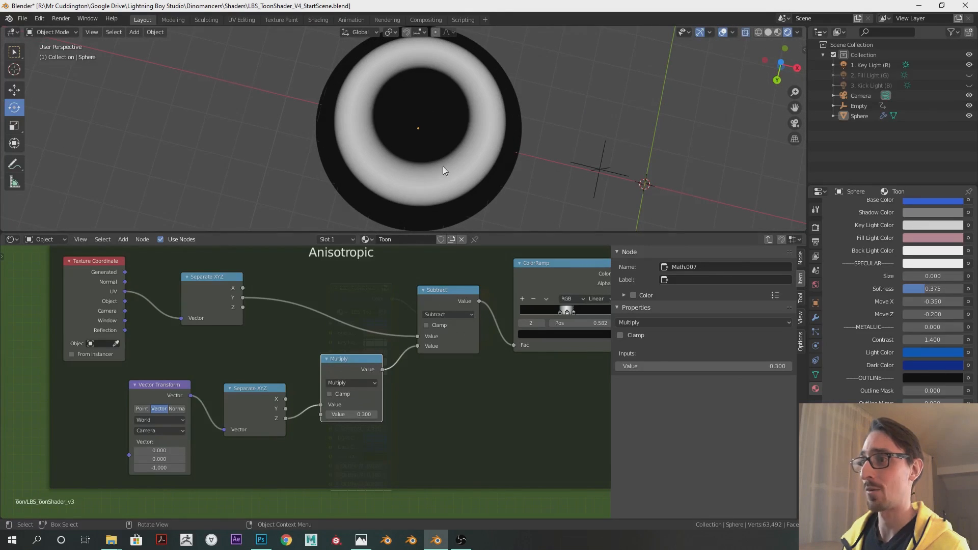
Step: Temporarily feed the upper Separate XYZ's Y output straight into the ColorRamp for comparison, and restore the link from Subtract
mouse_move(241, 298)
left_mouse_down()
mouse_move(542, 338)
mouse_move(513, 344)
left_mouse_up()
middle_click_drag(467, 179, 463, 131)
left_click_drag(479, 301, 514, 345)
middle_click_drag(458, 185, 449, 145)
Step: Reposition the Subtract, upper Separate XYZ and Texture Coordinate nodes to tidy the layout, and inspect the band from several angles
left_click_drag(436, 288, 413, 269)
middle_click_drag(454, 184, 460, 133)
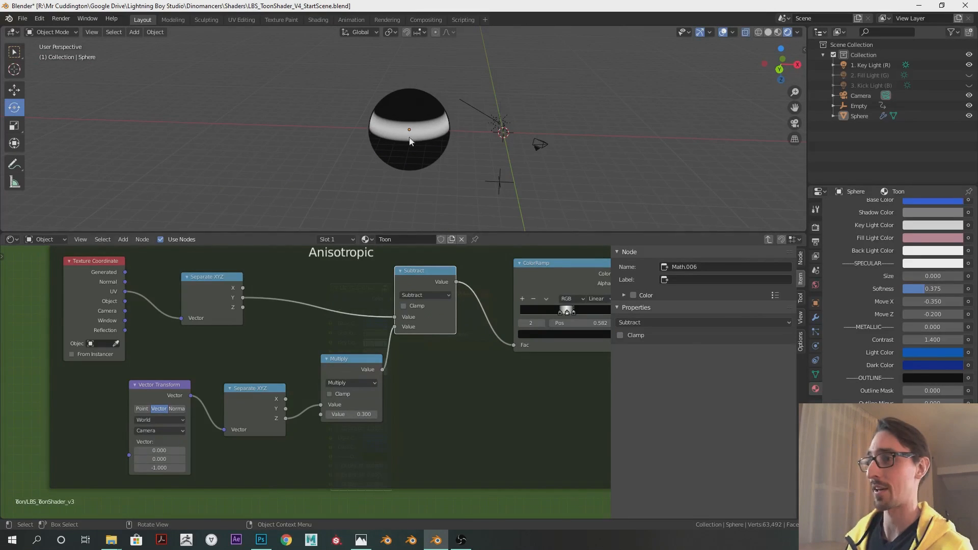
scroll(286, 335, "down", 3)
left_click_drag(250, 323, 275, 323)
left_click_drag(187, 314, 207, 314)
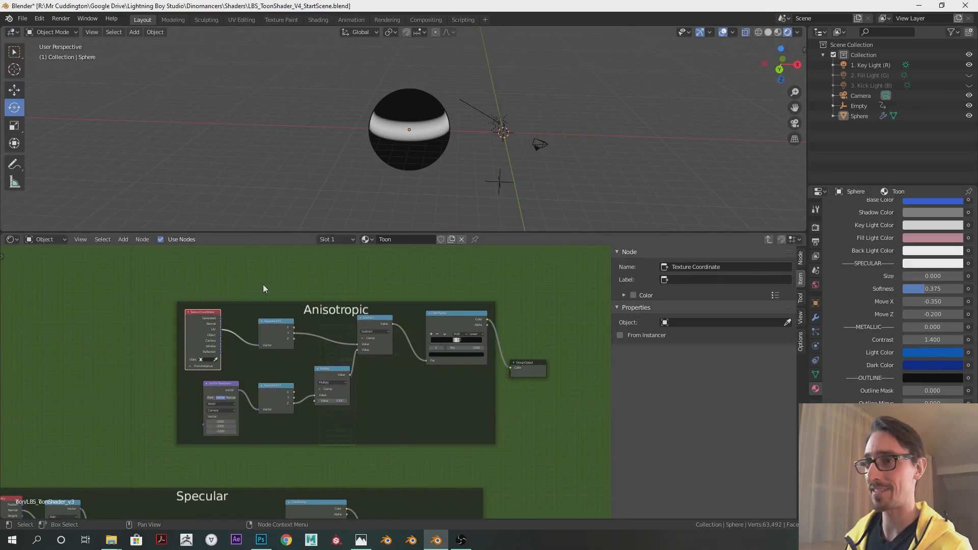
scroll(469, 133, "up", 2)
middle_click_drag(468, 133, 415, 149)
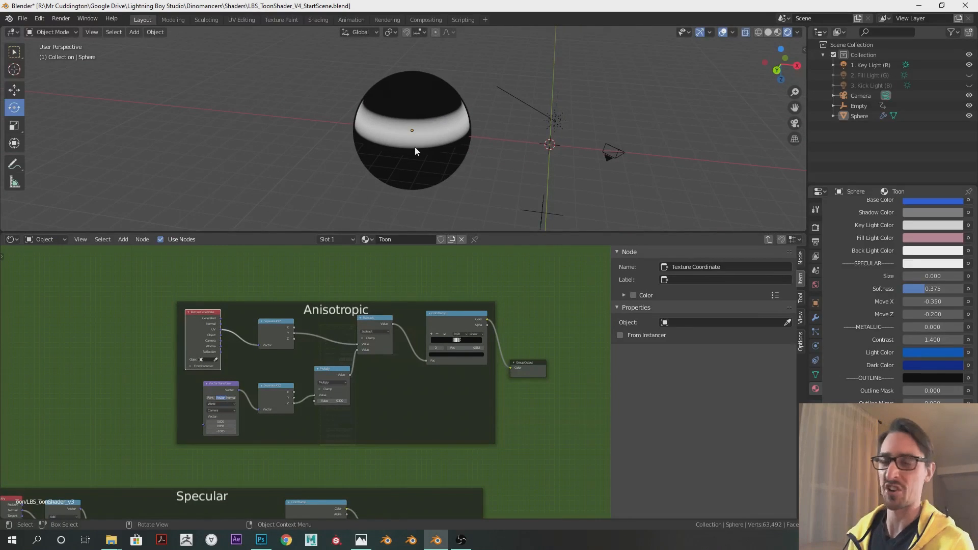
middle_click_drag(416, 148, 452, 73)
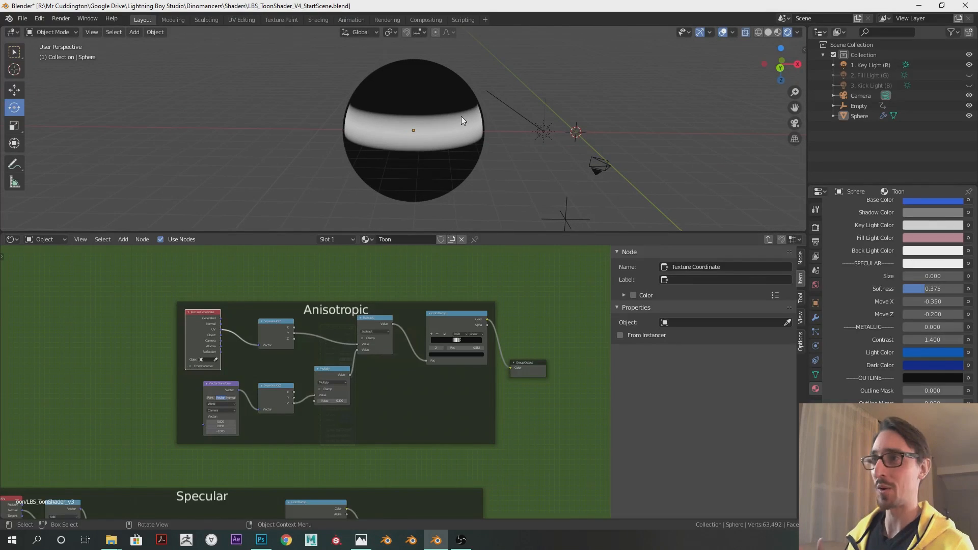
Step: Move the Group Output outside the Anisotropic frame and add a Noise Texture node above the upper Separate XYZ
left_click_drag(524, 362, 542, 341)
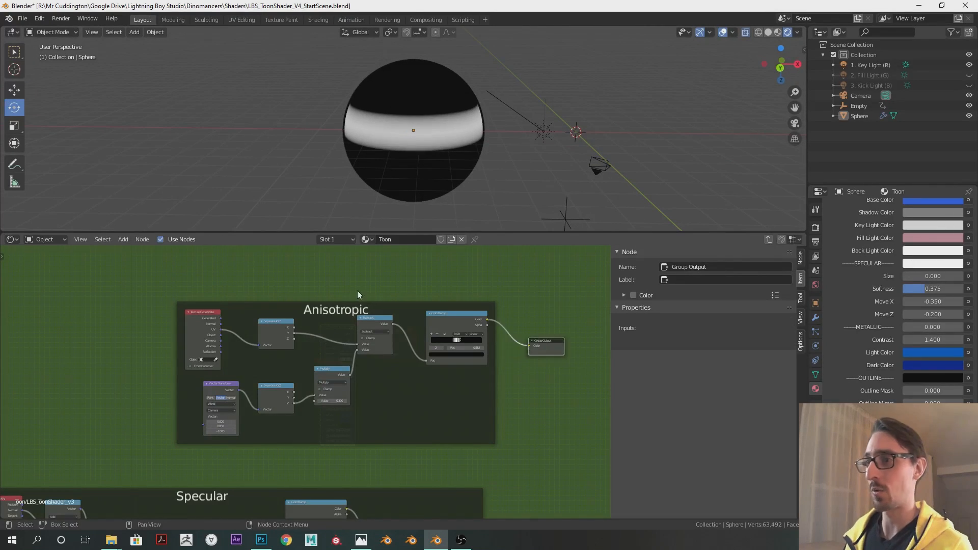
middle_click_drag(328, 259, 365, 295)
scroll(365, 295, "up", 2)
key("shift+a")
left_click(360, 276)
type("nois")
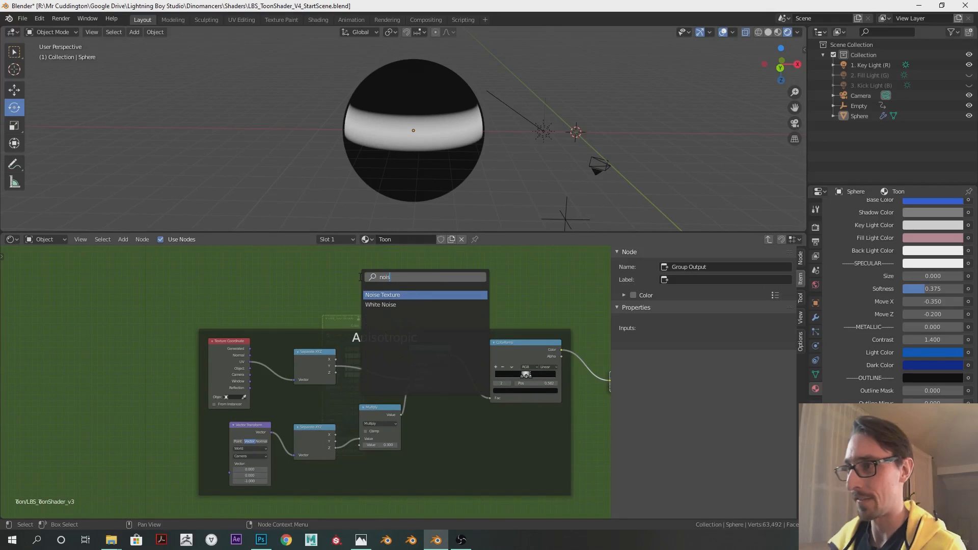
type("e")
key("Return")
left_click(386, 278)
mouse_move(386, 278)
left_mouse_down()
mouse_move(446, 328)
mouse_move(477, 425)
mouse_move(377, 285)
left_mouse_up()
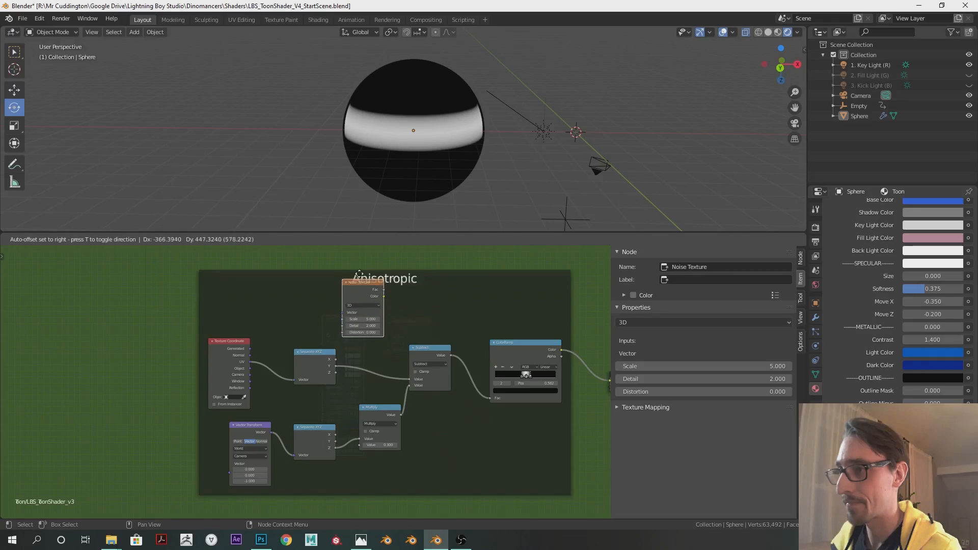
Step: Set the Noise Texture to 2D and connect the upper Separate XYZ's X output to its Vector input
scroll(406, 289, "up", 4)
left_click(385, 297)
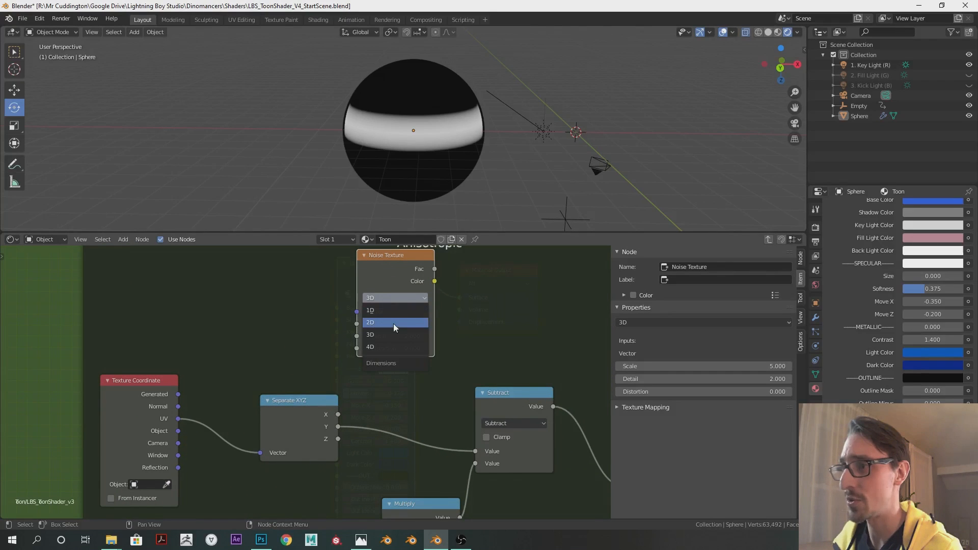
left_click(393, 311)
middle_click_drag(474, 311, 440, 306)
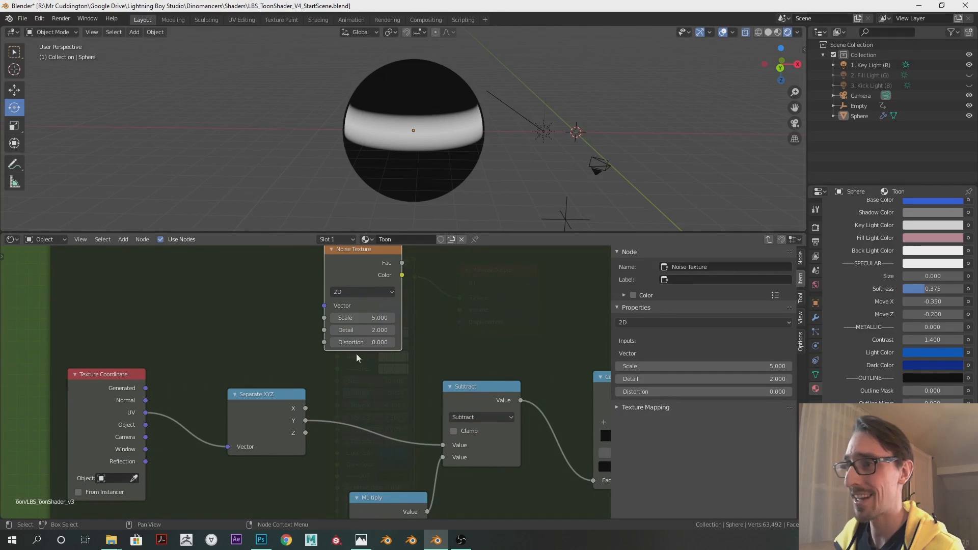
left_click_drag(305, 409, 324, 307)
Step: Move the Group Output node above the ColorRamp, level with the Noise Texture
scroll(469, 322, "down", 4)
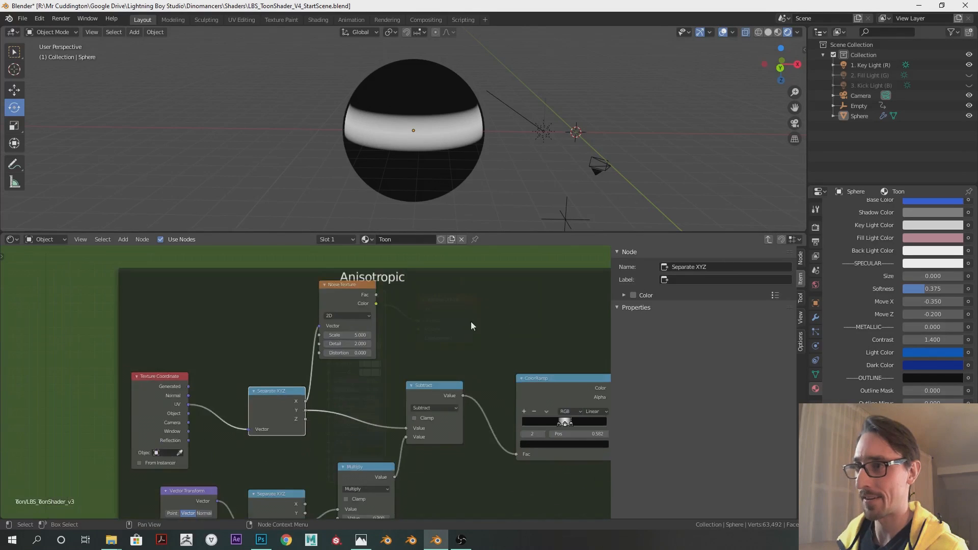
middle_click_drag(518, 346, 341, 345)
scroll(341, 344, "down", 3)
left_click_drag(494, 412, 376, 302)
middle_click_drag(241, 357, 308, 369)
scroll(308, 369, "up", 1)
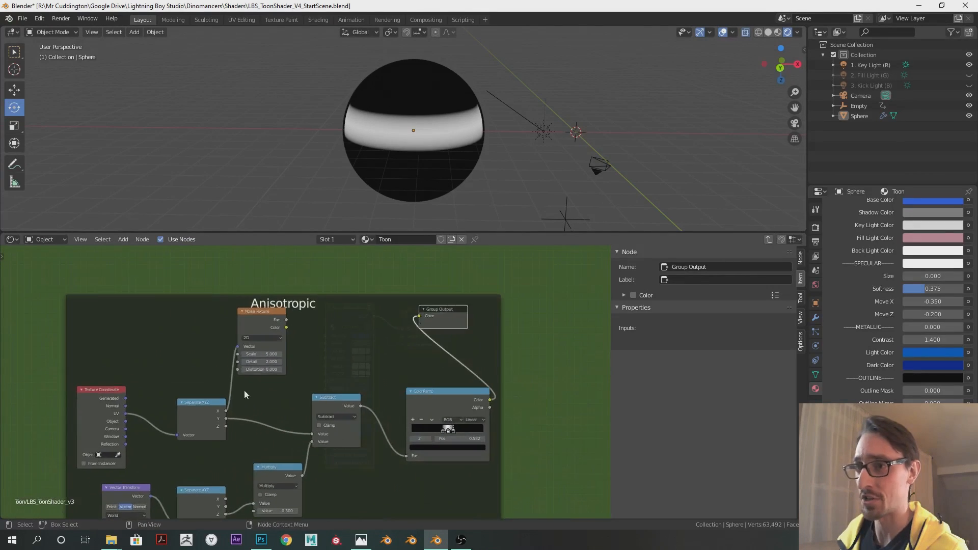
Step: Feed the UV output into the Noise Texture's Vector and preview its Color output, followed by its Fac output, through the Group Output
left_click_drag(127, 413, 238, 346)
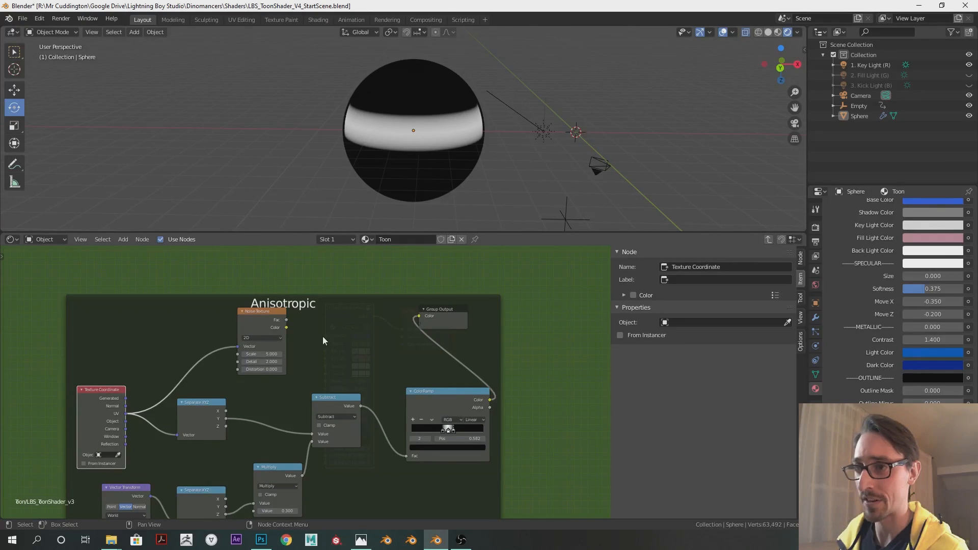
left_click_drag(287, 327, 419, 316)
middle_click_drag(447, 105, 453, 148)
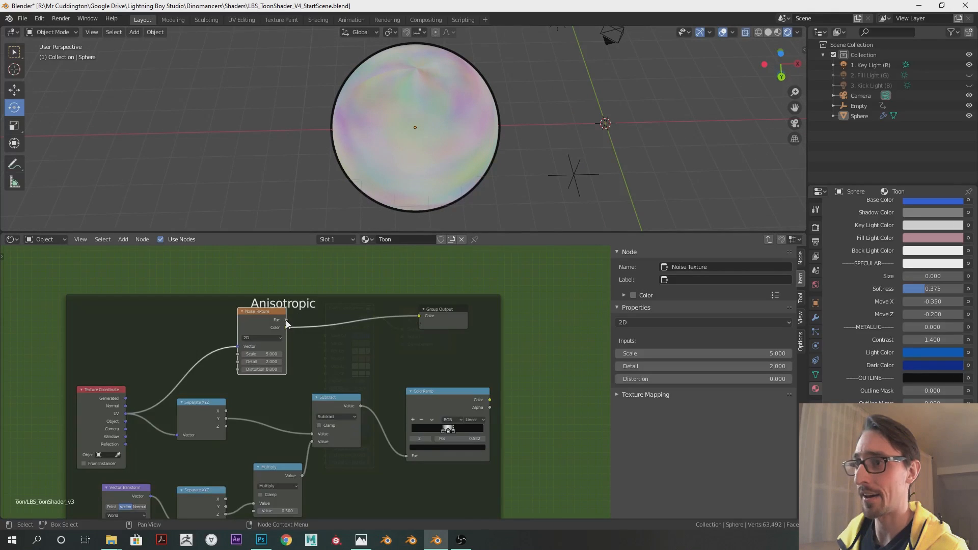
left_click_drag(287, 320, 419, 316)
mouse_move(438, 168)
middle_mouse_down()
mouse_move(445, 133)
mouse_move(460, 173)
mouse_move(431, 106)
mouse_move(529, 169)
mouse_move(415, 162)
mouse_move(457, 122)
mouse_move(449, 153)
middle_mouse_up()
scroll(456, 124, "up", 2)
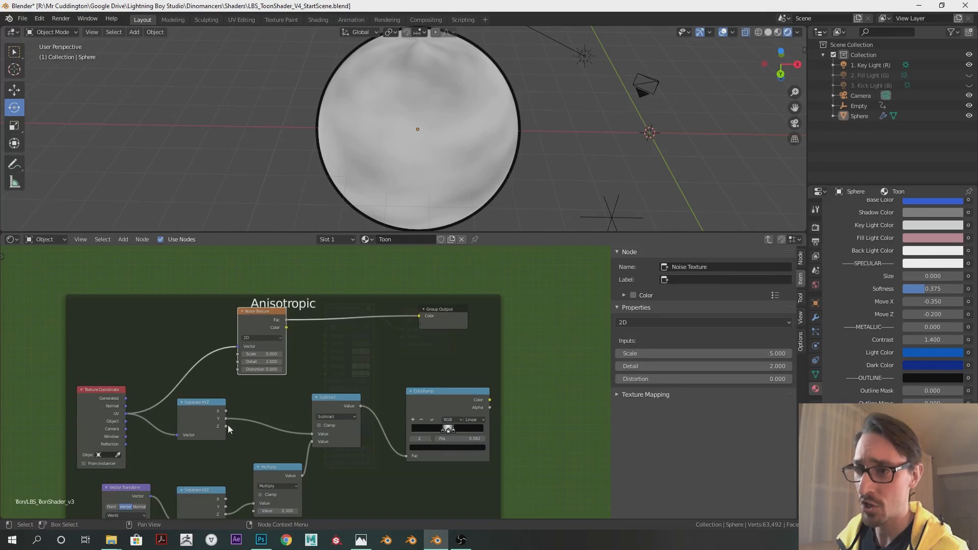
Step: Reconnect the upper Separate XYZ's X output to the Noise Texture's Vector, set its Scale to 27.2 and check the streaks
mouse_move(226, 411)
left_mouse_down()
mouse_move(238, 347)
mouse_move(336, 356)
left_mouse_up()
middle_click_drag(386, 201, 367, 152)
scroll(360, 163, "down", 2)
Step: Add a mesh plane beside the sphere and scale it up by 4.72
key("shift+a")
mouse_move(182, 137)
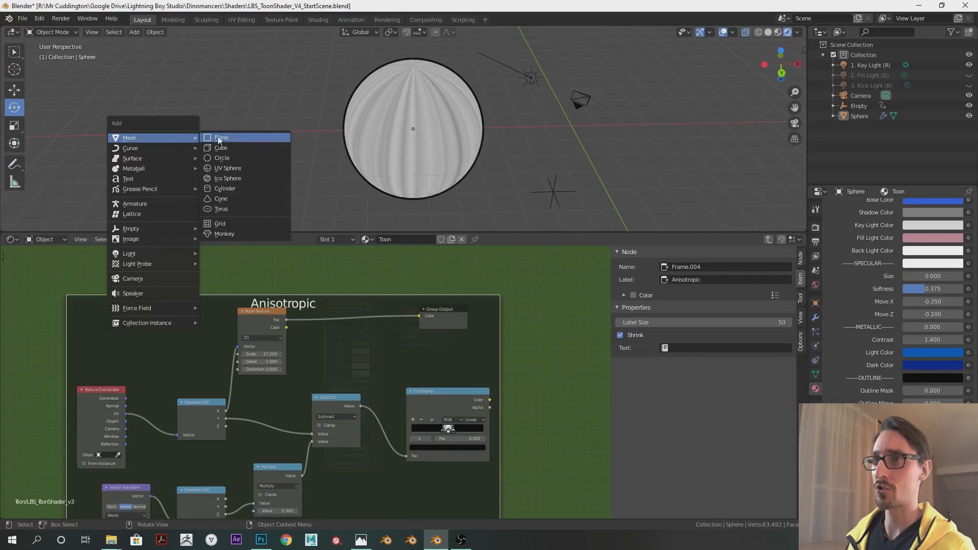
left_click(247, 141)
key("s")
left_click(443, 124)
middle_click_drag(444, 124, 521, 117, "shift")
Step: Assign the existing Toon material to the plane and bring both objects into view
left_click(834, 251)
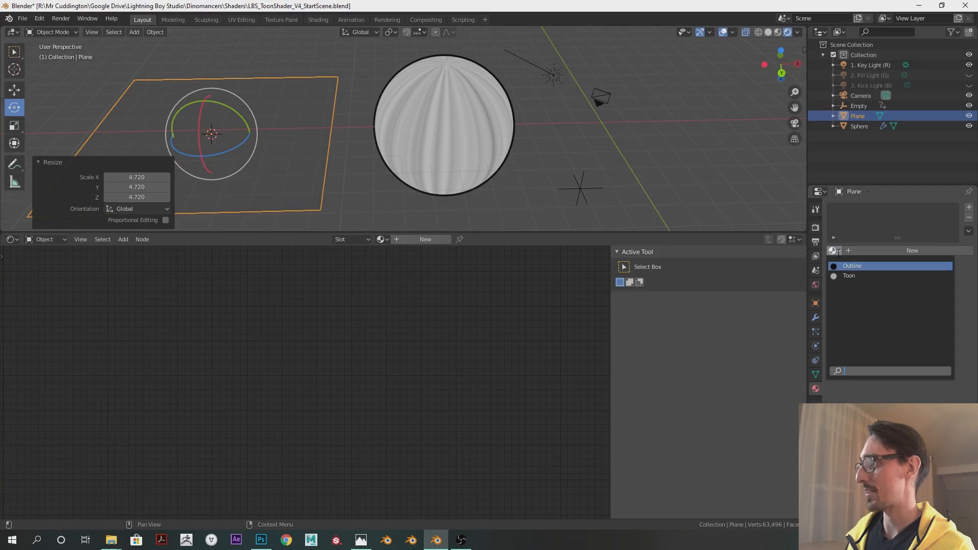
left_click(862, 277)
mouse_move(385, 130)
middle_mouse_down()
mouse_move(392, 150)
mouse_move(403, 148)
mouse_move(299, 179)
middle_mouse_up()
middle_click_drag(403, 130, 390, 144, "shift")
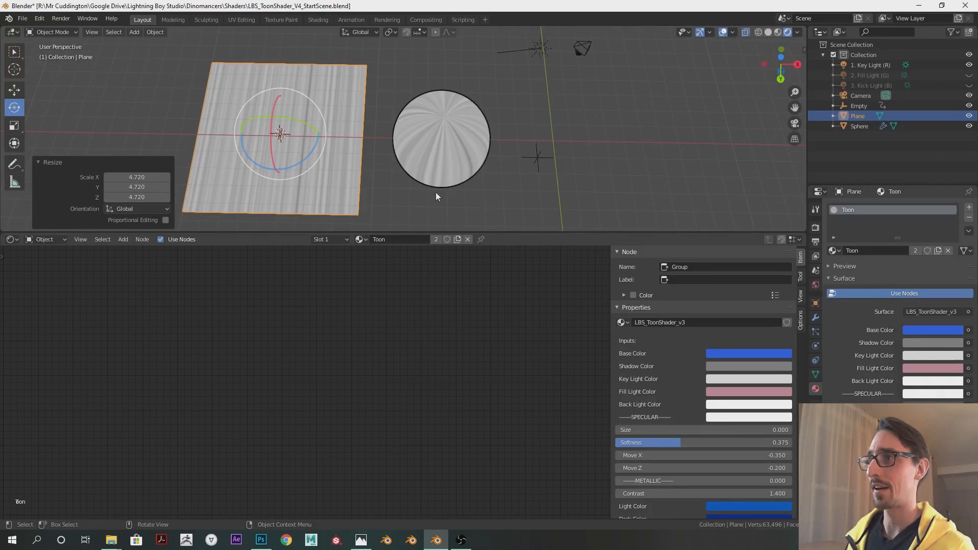
Step: Examine how the noise streaks run across the plane compared with how they wrap around the sphere
middle_click_drag(444, 130, 426, 139)
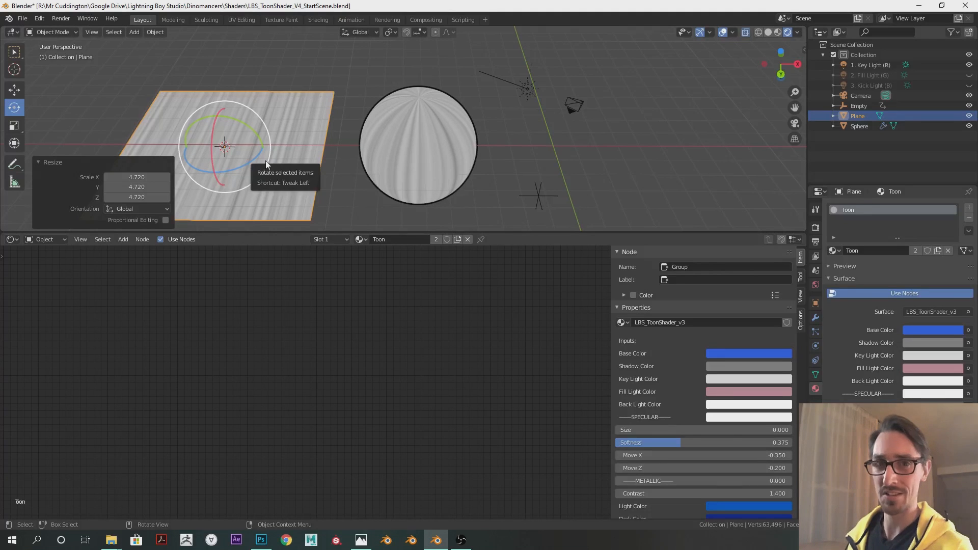
middle_click_drag(365, 158, 444, 172)
scroll(443, 176, "down", 3)
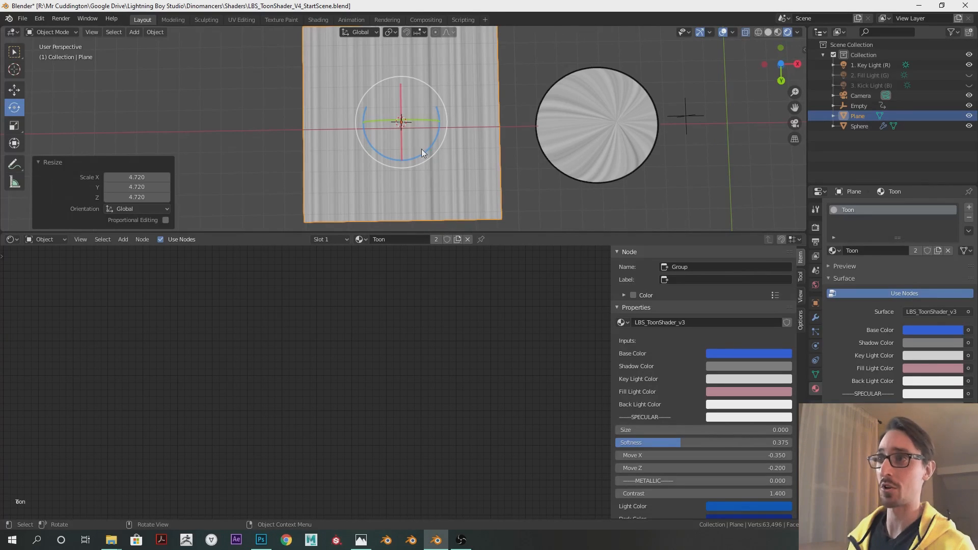
scroll(385, 133, "up", 3)
middle_click_drag(250, 130, 307, 139, "shift")
scroll(259, 152, "up", 3)
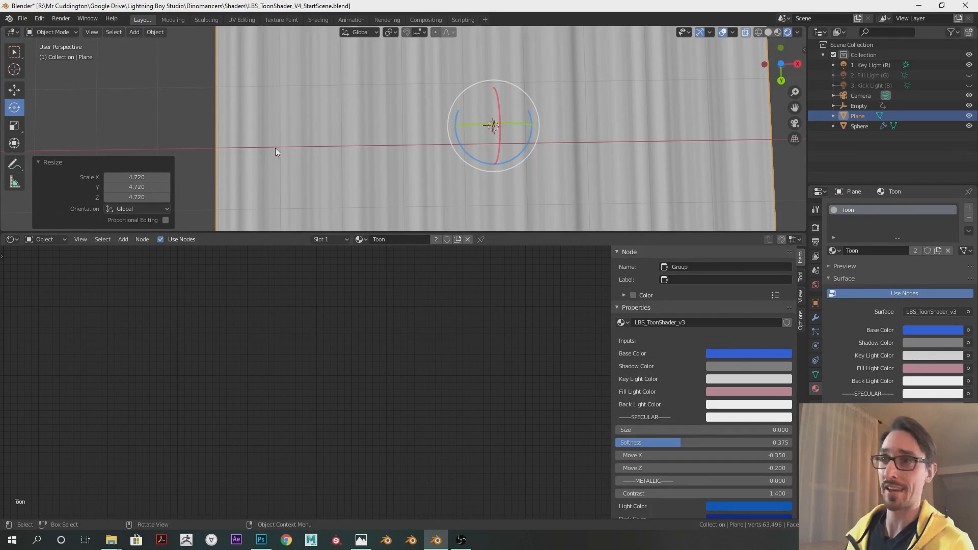
scroll(406, 151, "down", 3)
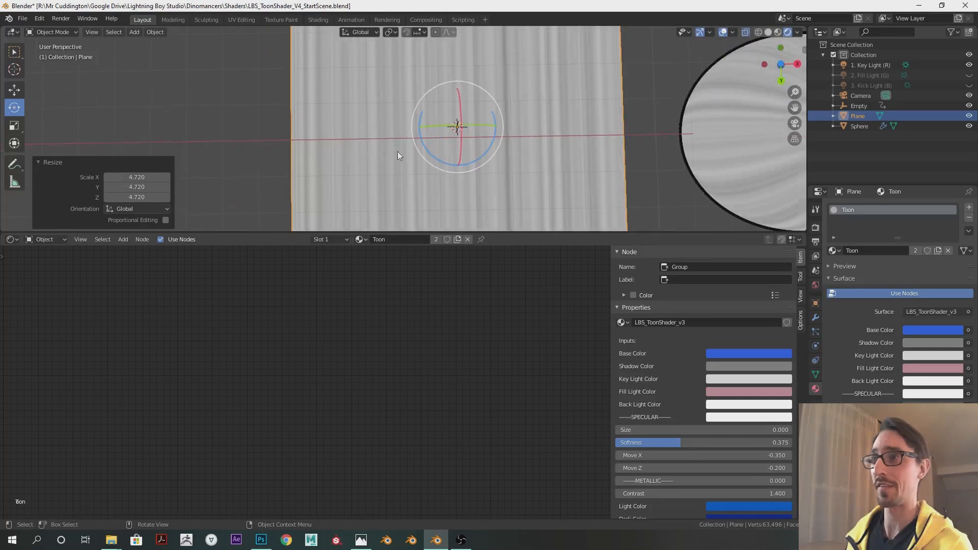
middle_click_drag(359, 144, 358, 143, "shift")
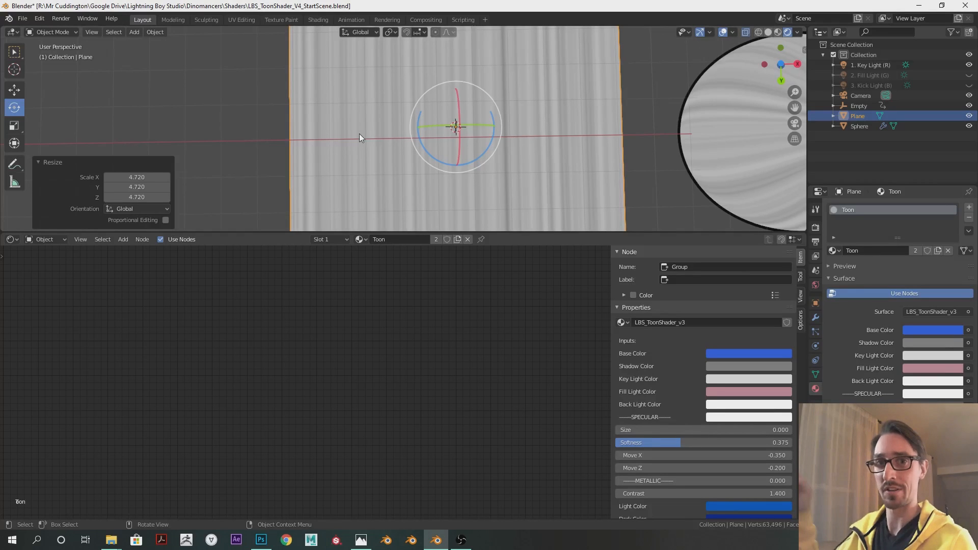
scroll(361, 132, "down", 5)
Step: Select the sphere and reopen its LBS_ToonShader_v3 node group for editing
middle_click_drag(577, 120, 435, 105)
left_click(435, 105)
key("Tab")
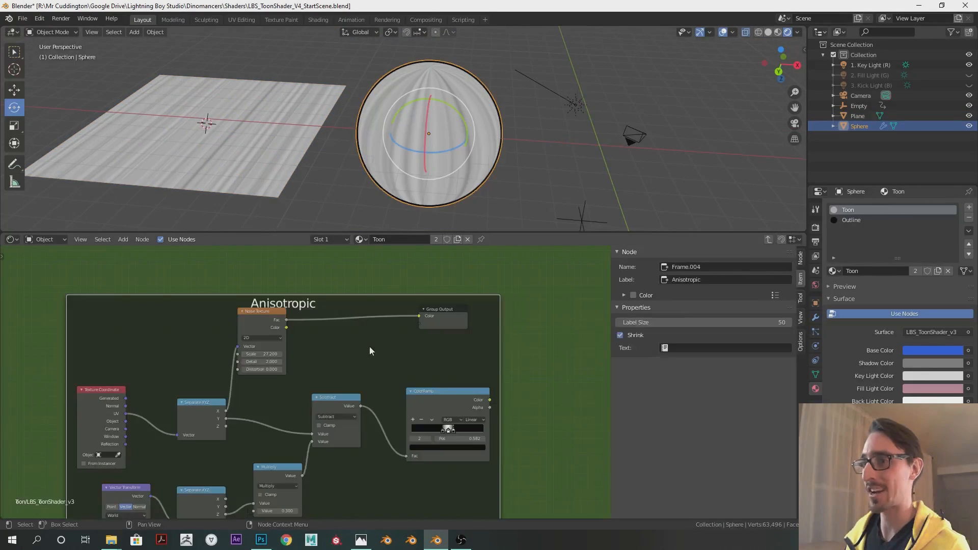
Step: Move the Group Output, Subtract, ColorRamp, Multiply, lower Separate XYZ and Vector Transform nodes aside to make room within the Anisotropic frame
middle_click_drag(369, 346, 424, 347)
left_click_drag(495, 303, 509, 322)
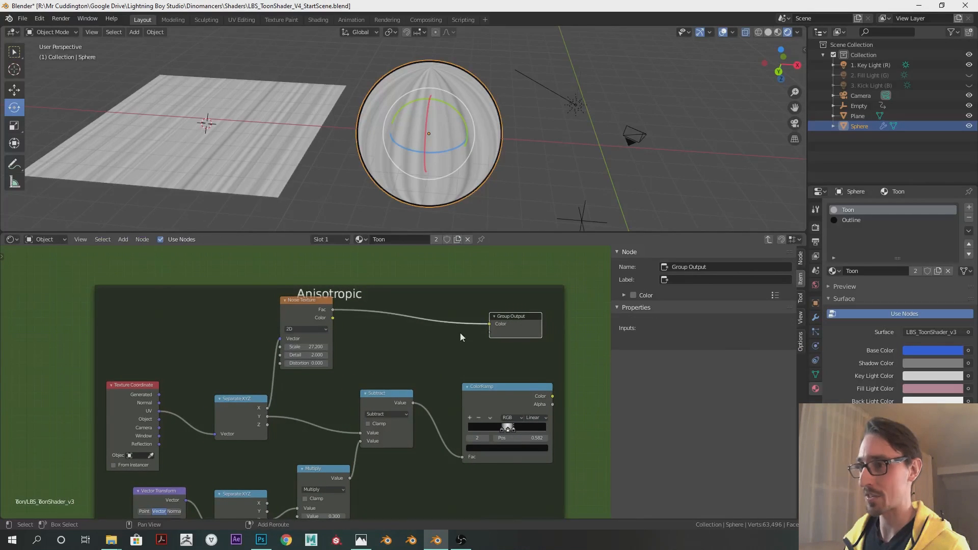
middle_click_drag(460, 333, 450, 322)
left_click(378, 382)
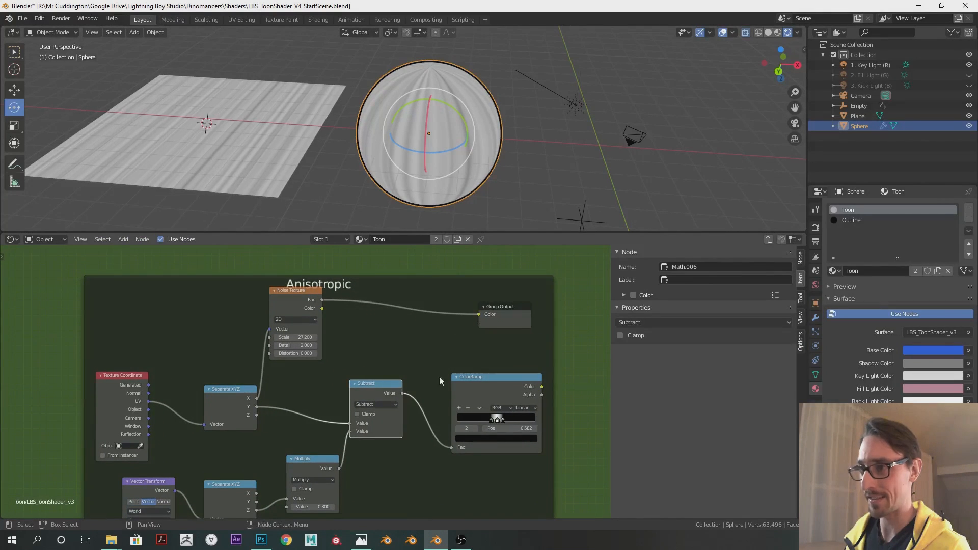
left_click(478, 384, "shift")
scroll(397, 412, "down", 2)
left_click(306, 459, "shift")
left_click(242, 472, "shift")
left_click(187, 464, "shift")
left_click_drag(187, 464, 330, 480)
scroll(408, 411, "up", 1)
left_click(499, 415)
middle_click_drag(498, 414, 463, 368)
Step: Duplicate the Subtract node onto the UV Y link, set the copy to Add, and connect the Noise Texture's Fac to its second value
left_click(489, 362)
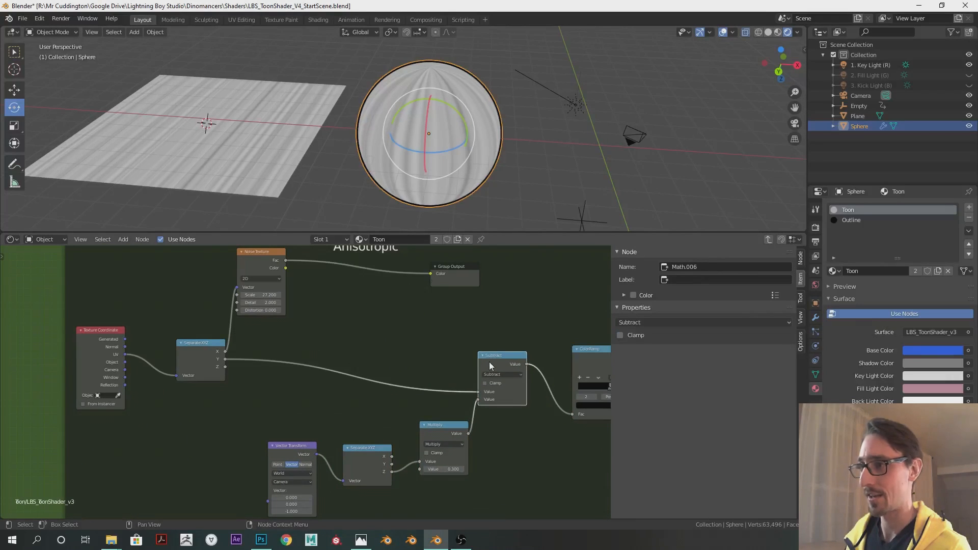
key("shift+d")
left_click(359, 356)
scroll(360, 356, "up", 1)
left_click(384, 367)
left_click(376, 365)
scroll(376, 362, "up", 3)
left_click_drag(313, 292, 389, 450)
Step: Move the Group Output beside the ColorRamp and feed the ColorRamp's Color into it
middle_click_drag(477, 353, 345, 342)
left_click_drag(360, 288, 598, 321)
middle_click_drag(595, 319, 410, 318)
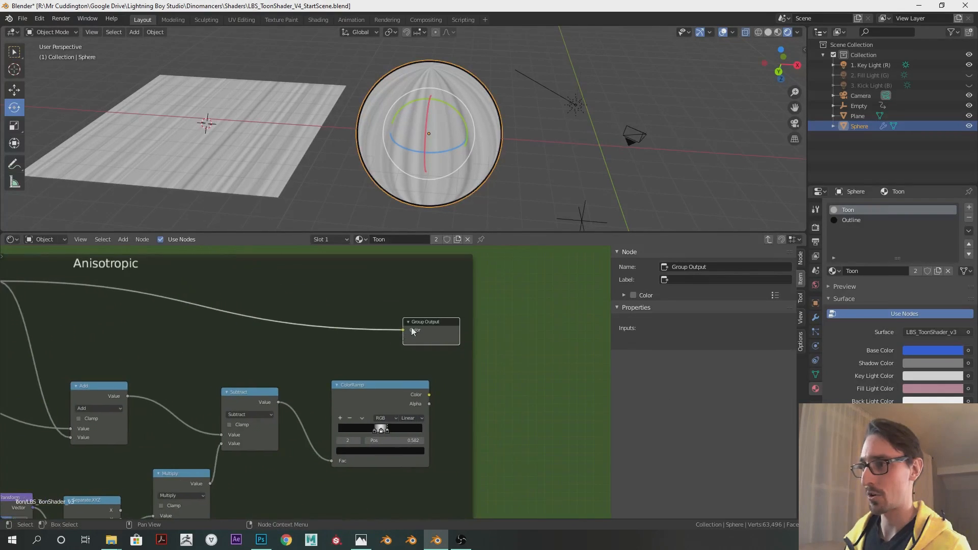
left_click_drag(423, 322, 488, 361)
left_click_drag(436, 394, 477, 372)
left_click_drag(492, 362, 510, 384)
Step: Insert a copy of the Add node between the Noise Texture and Add, set to Subtract with a value of 0.5
mouse_move(368, 81)
middle_mouse_down()
mouse_move(353, 97)
mouse_move(250, 105)
mouse_move(341, 54)
mouse_move(362, 75)
mouse_move(303, 109)
mouse_move(422, 149)
mouse_move(435, 106)
mouse_move(421, 100)
mouse_move(418, 134)
mouse_move(304, 188)
mouse_move(289, 212)
mouse_move(455, 143)
mouse_move(462, 176)
middle_mouse_up()
middle_click_drag(152, 332, 417, 335)
left_click_drag(236, 277, 240, 278)
left_click(363, 388)
key("shift+d")
left_click(320, 300)
left_click(319, 336)
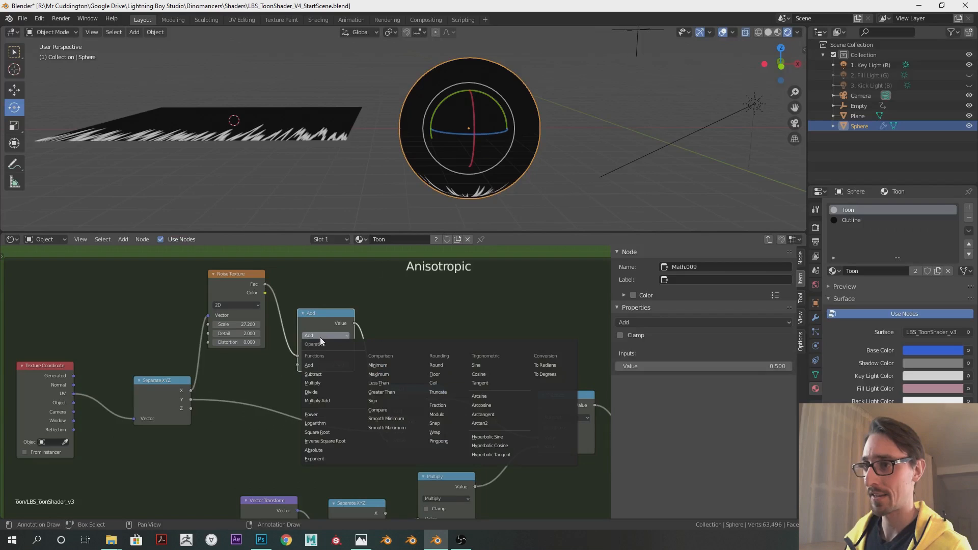
left_click(328, 374)
left_click_drag(324, 365, 320, 365)
left_click(320, 365)
type("0.5")
key("Return")
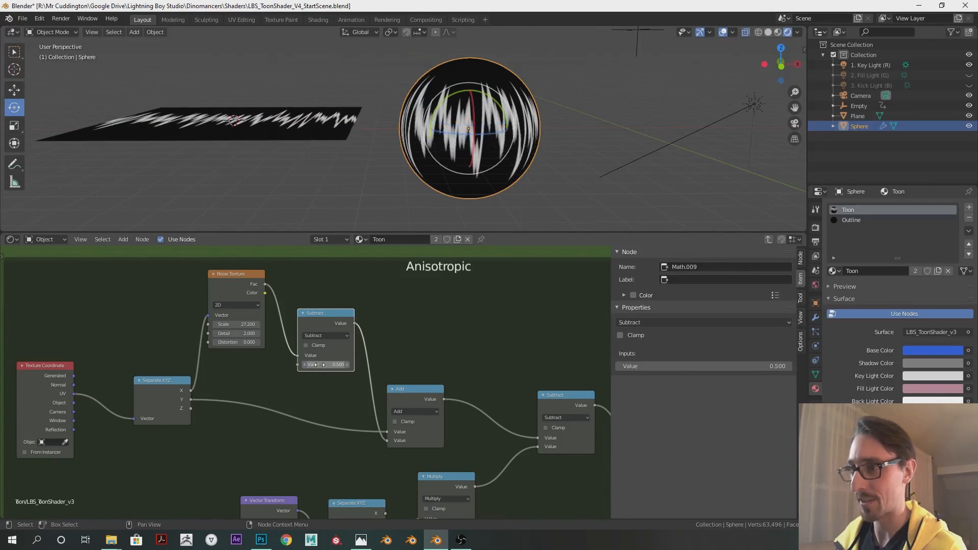
Step: Space out the Noise Texture, its Subtract node and the Add node to open a gap after the noise
mouse_move(464, 128)
middle_mouse_down()
mouse_move(516, 108)
mouse_move(455, 112)
middle_mouse_up()
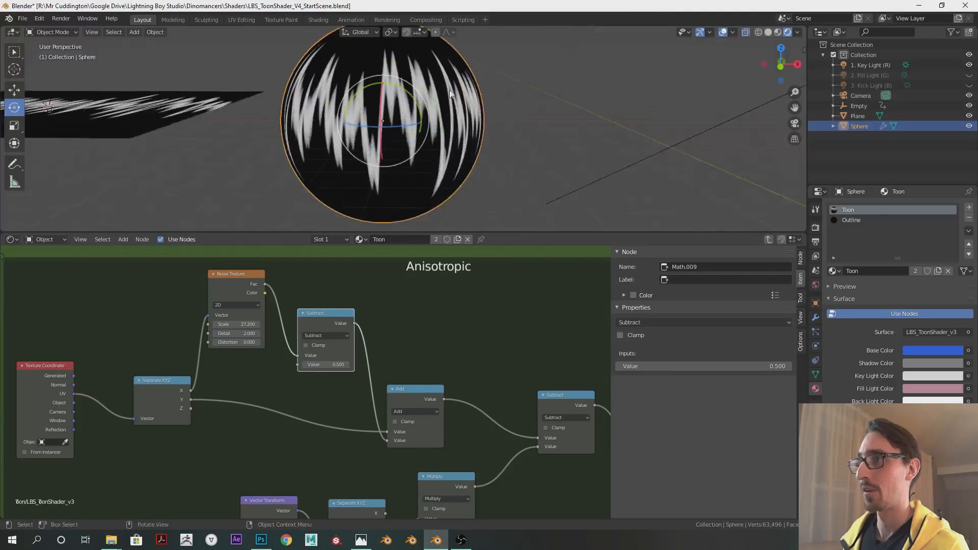
left_click_drag(226, 284, 220, 289)
middle_click_drag(371, 280, 417, 286)
left_click_drag(380, 316, 421, 296)
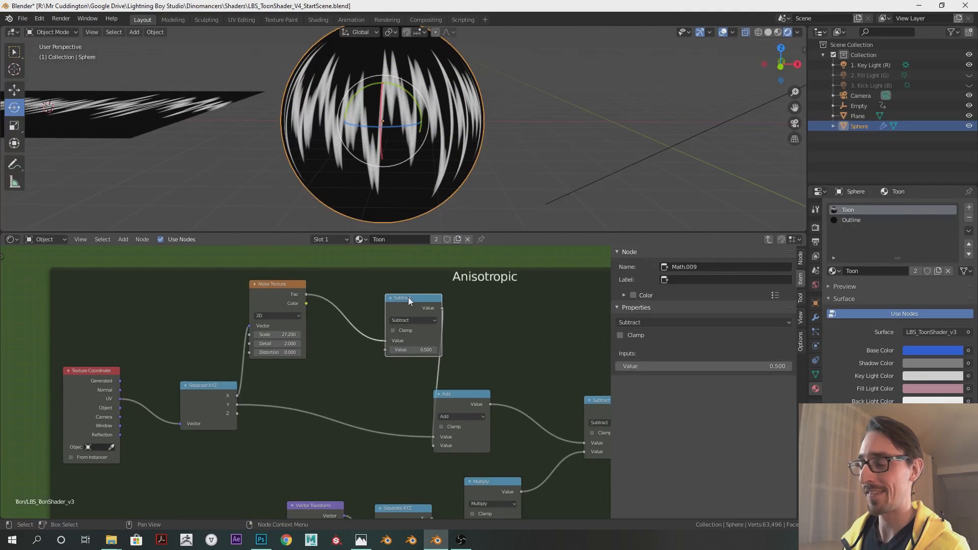
left_click(458, 392)
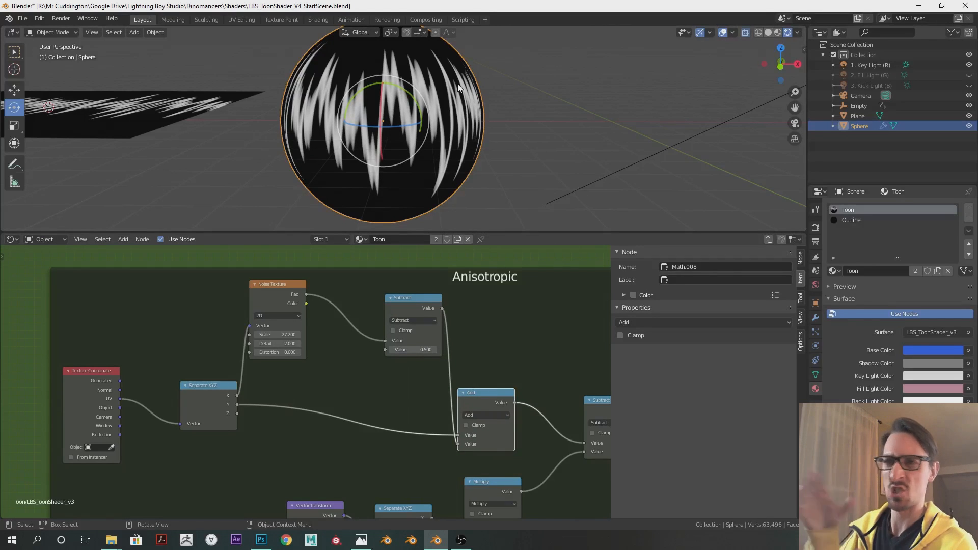
Step: Add a Bright/Contrast node between the Noise Texture and its Subtract node
key("shift+a")
left_click(374, 291)
type("brigh")
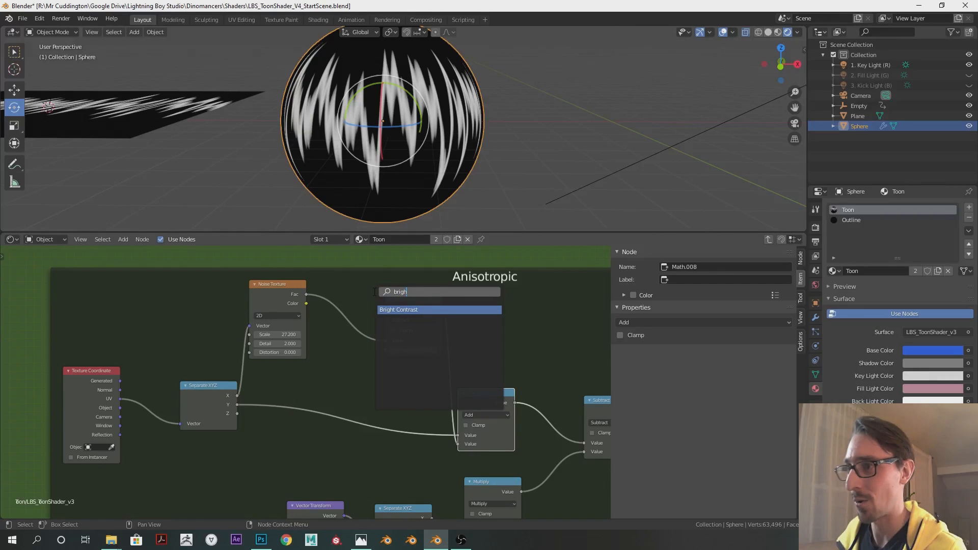
left_click(409, 309)
left_click(375, 327)
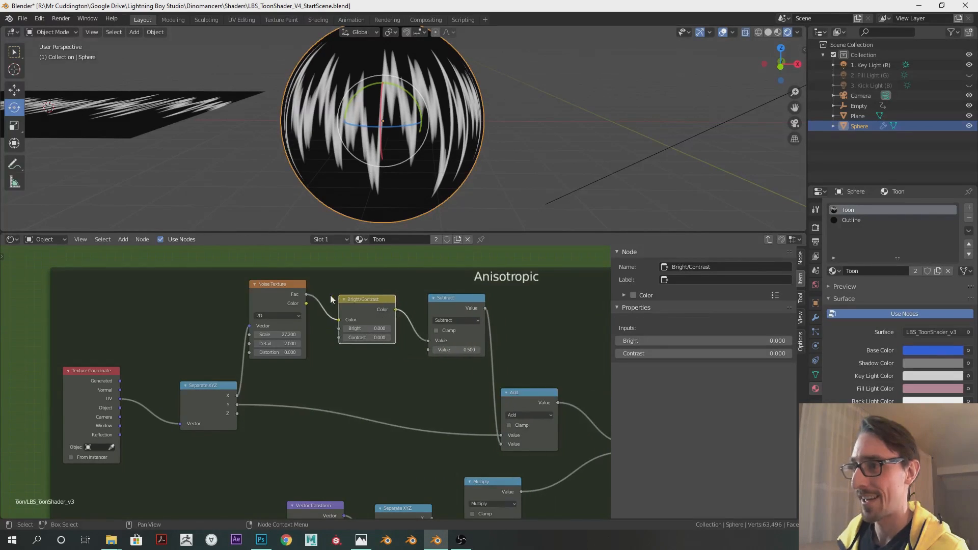
Step: Test the Bright/Contrast node with a contrast of -1, and adjust the contrast to -0.69
left_click_drag(376, 338, 370, 338)
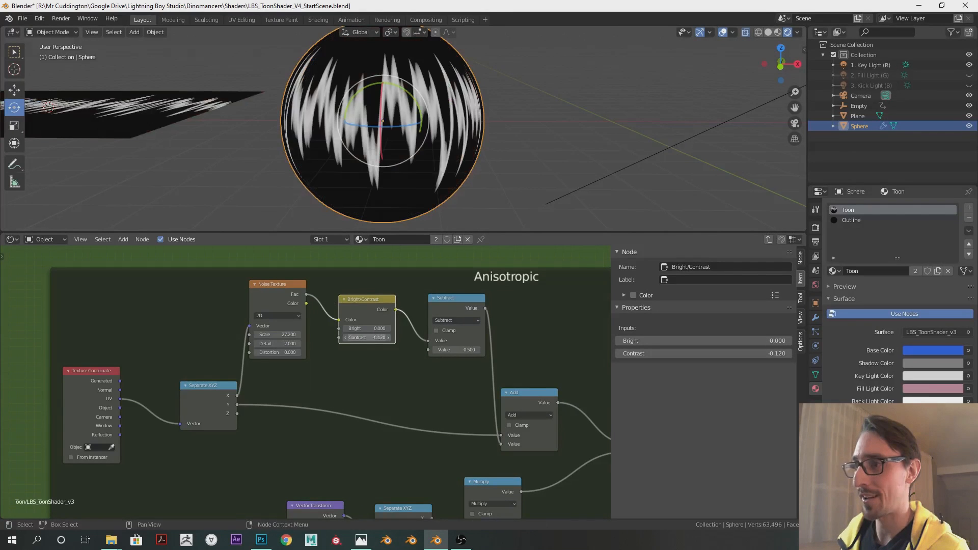
type("-1")
key("Return")
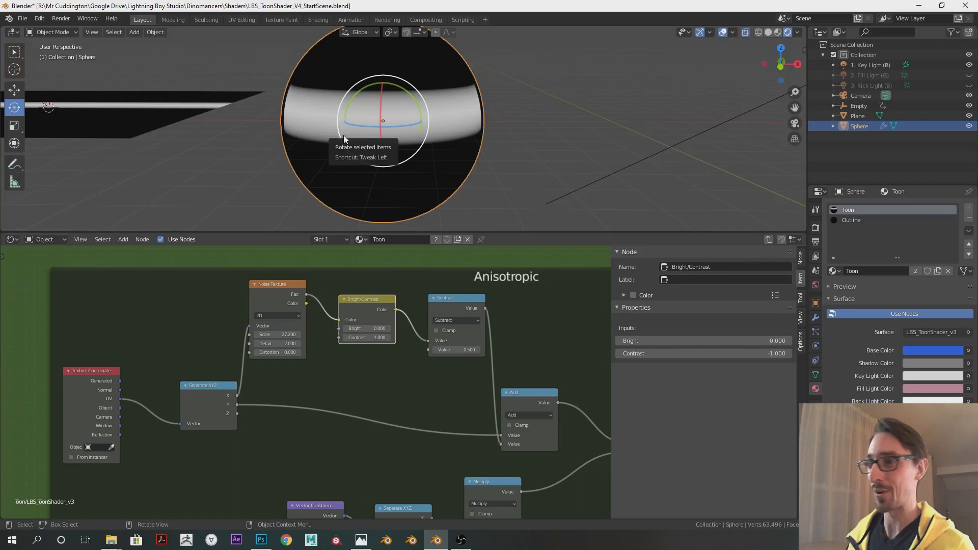
left_click_drag(368, 338, 382, 337)
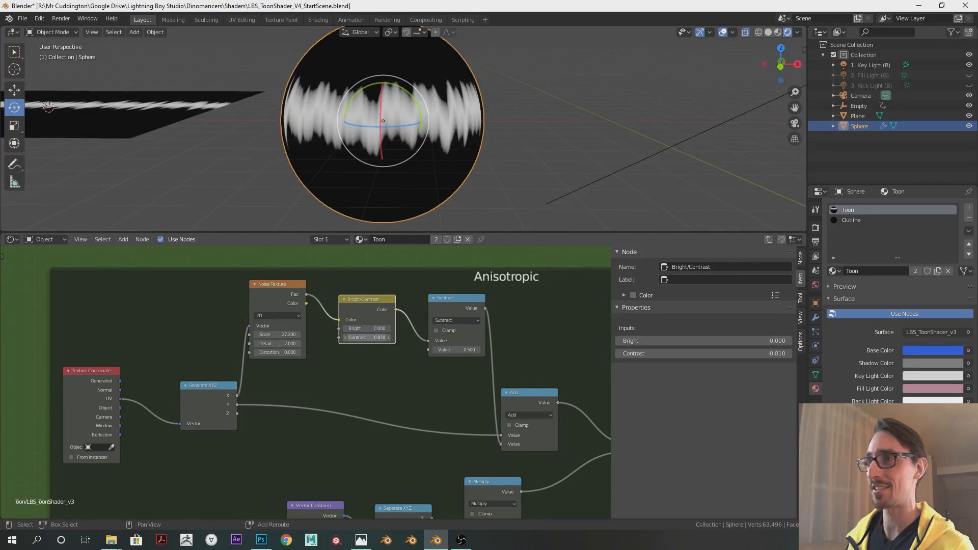
middle_click_drag(471, 134, 448, 225)
left_click_drag(366, 338, 376, 339)
middle_click_drag(307, 303, 312, 332)
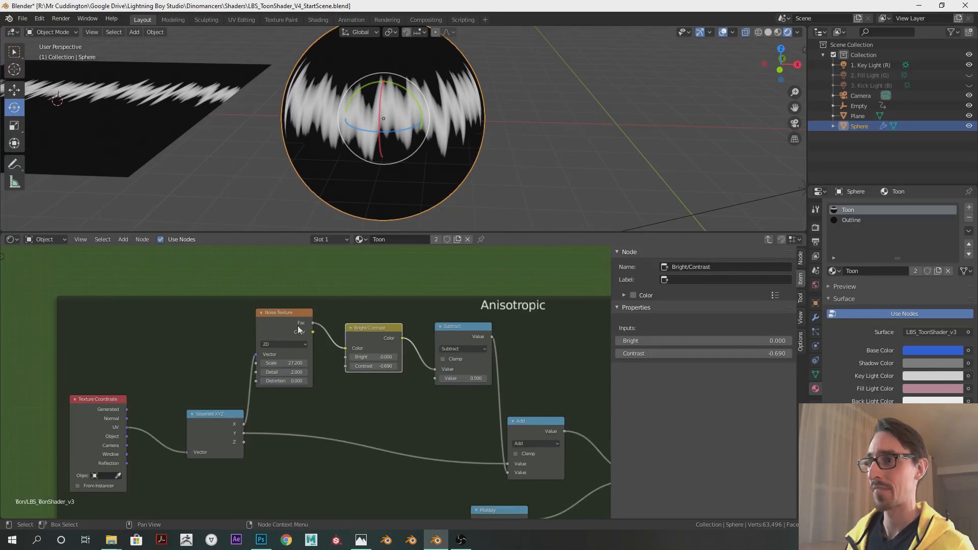
Step: Tidy the Noise Texture's position and add a Frame node above the noise branch
left_click(290, 318)
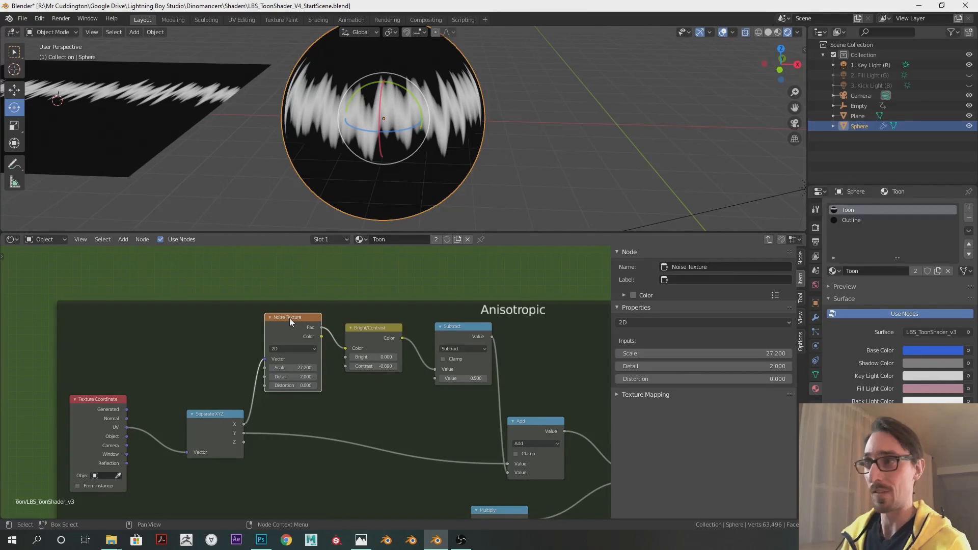
middle_click_drag(473, 138, 457, 114)
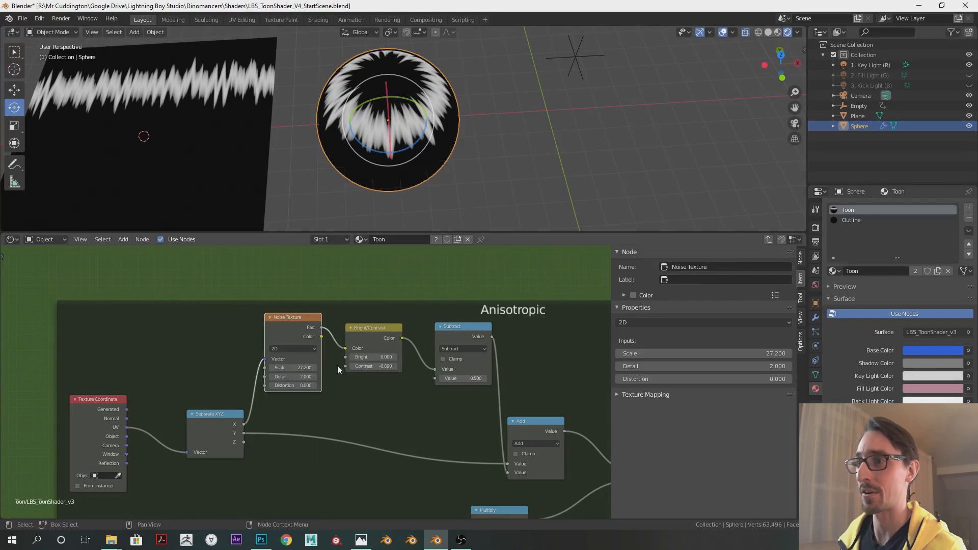
left_click(368, 334)
left_click(448, 338)
key("shift+a")
type("frame")
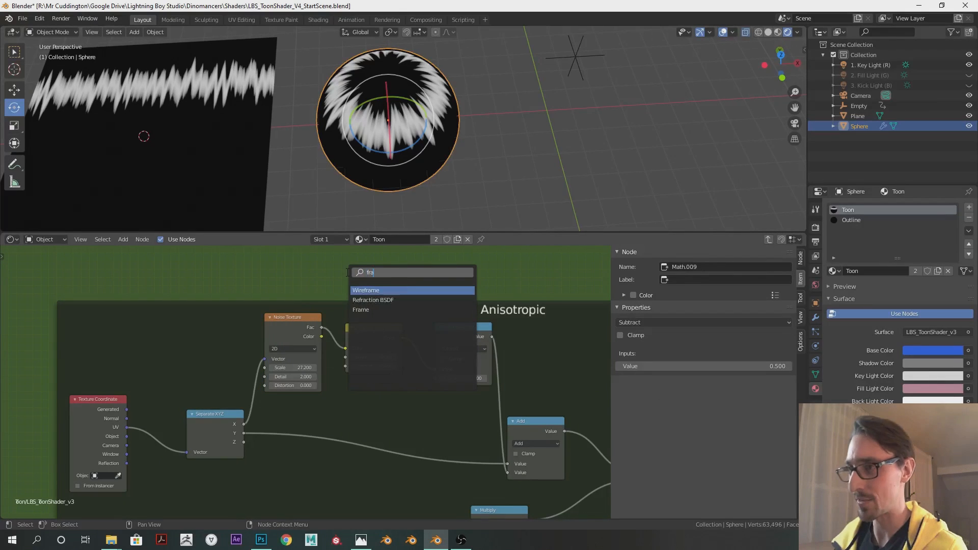
left_click(364, 299)
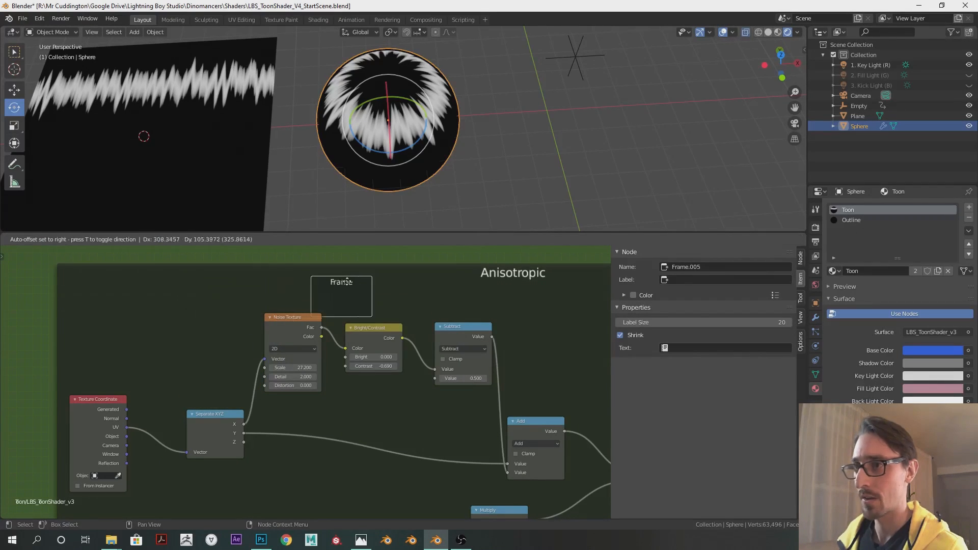
left_click(383, 286)
Step: Label the new frame High Frequency and set its label size to 40
left_click(692, 280)
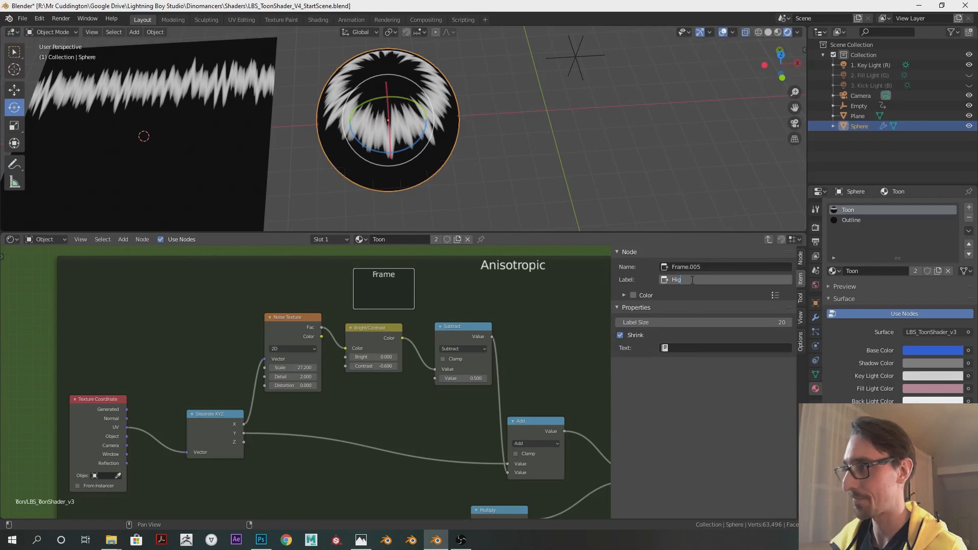
type("High Frequency")
key("Return")
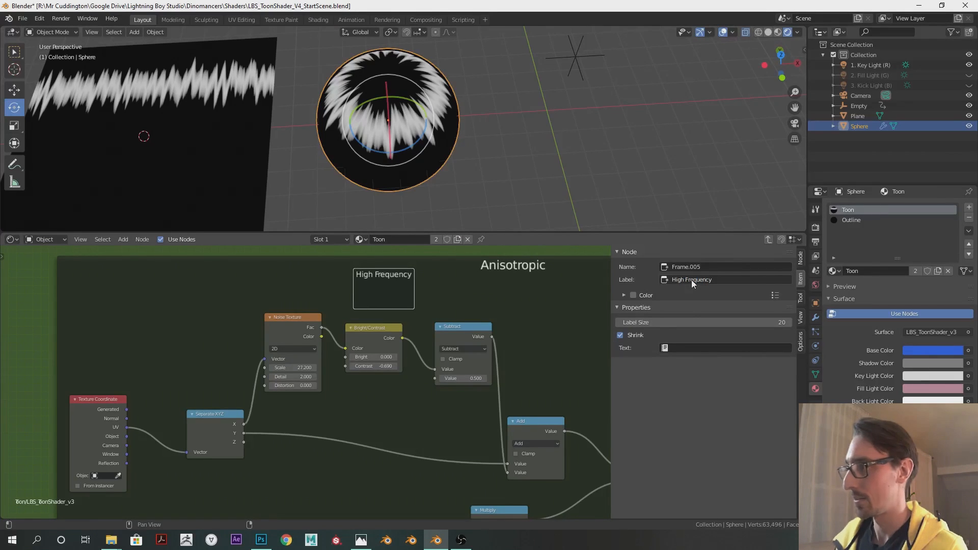
left_click(688, 322)
type("50")
key("Return")
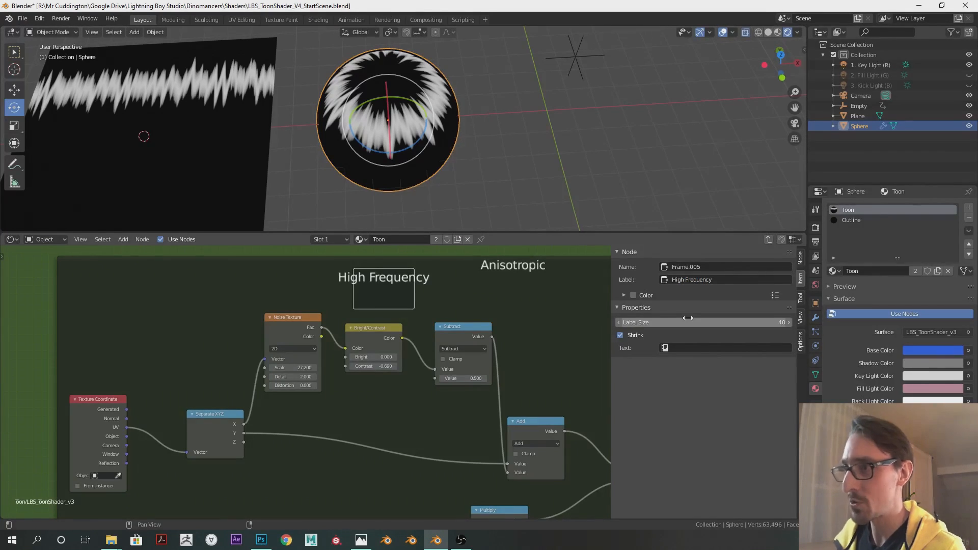
Step: Place the Noise Texture, Bright/Contrast and following Subtract node inside the High Frequency frame
left_click(311, 335)
left_click(366, 331, "shift")
left_click(488, 330, "shift")
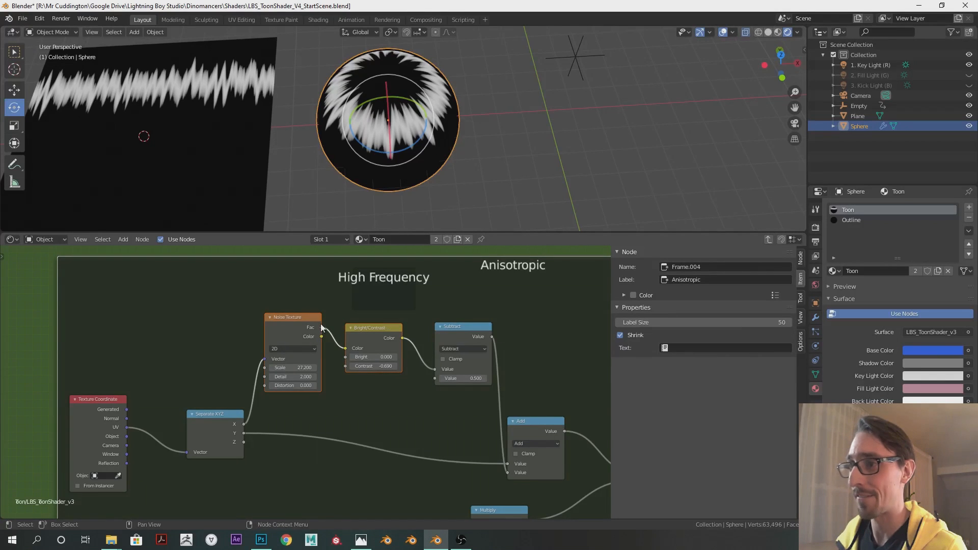
left_click_drag(386, 329, 375, 287)
Step: Set the High Frequency noise's scale to 10 and distortion to 10
left_click(388, 273)
type("10")
key("Tab")
key("Tab")
type("10")
key("Return")
scroll(443, 117, "up", 2)
middle_click_drag(442, 113, 442, 121)
Step: Set the contrast of the High Frequency Bright/Contrast node to -0.9
middle_click_drag(385, 364, 389, 413)
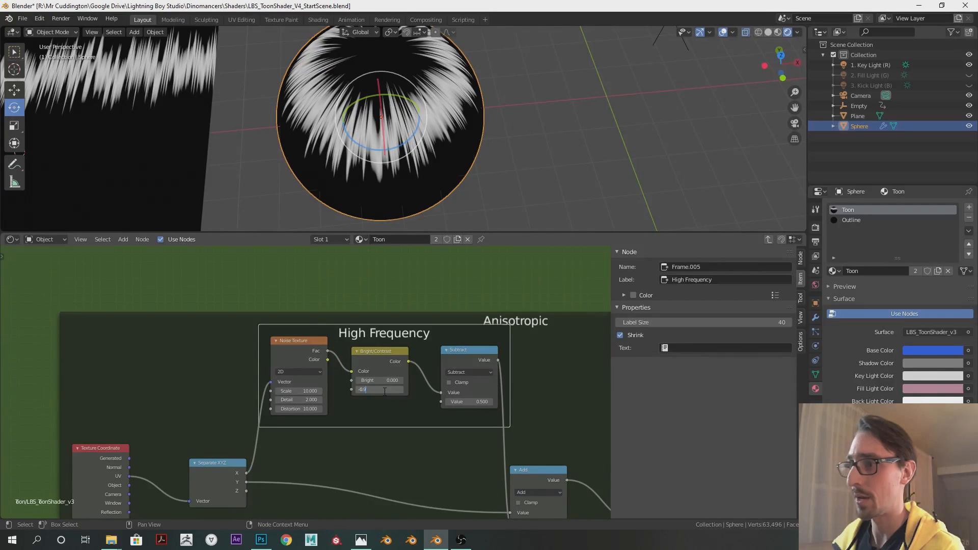
left_click(385, 391)
type("-0.9")
key("Return")
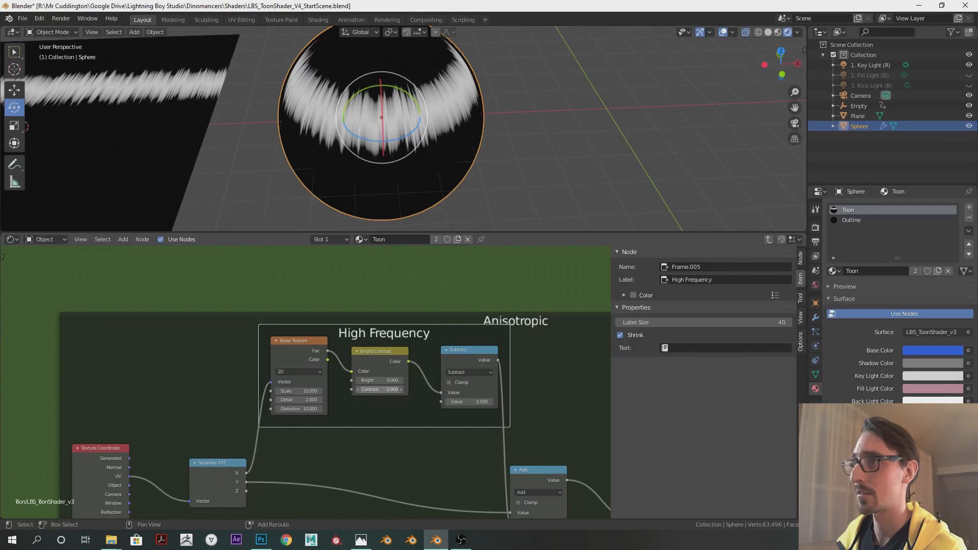
Step: Duplicate the High Frequency frame with its three nodes and place the copy above the original
scroll(429, 362, "up", 2, "shift")
left_click(293, 382)
left_click(385, 396, "shift")
left_click(464, 398, "shift")
left_click(394, 373, "shift")
key("shift+d")
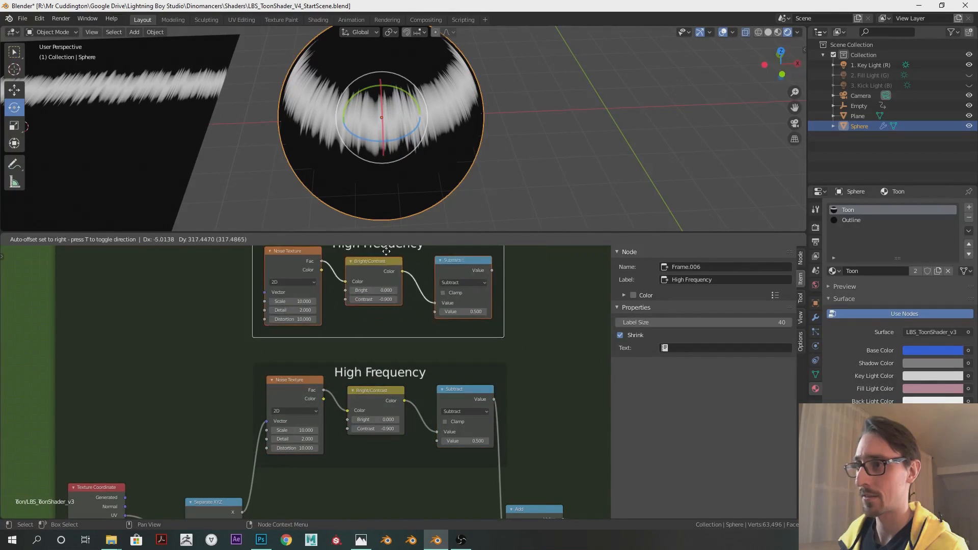
left_click(392, 240)
middle_click_drag(459, 284, 463, 335)
left_click(531, 320)
Step: Relabel the duplicated upper frame as Low Frequency
left_click(363, 303)
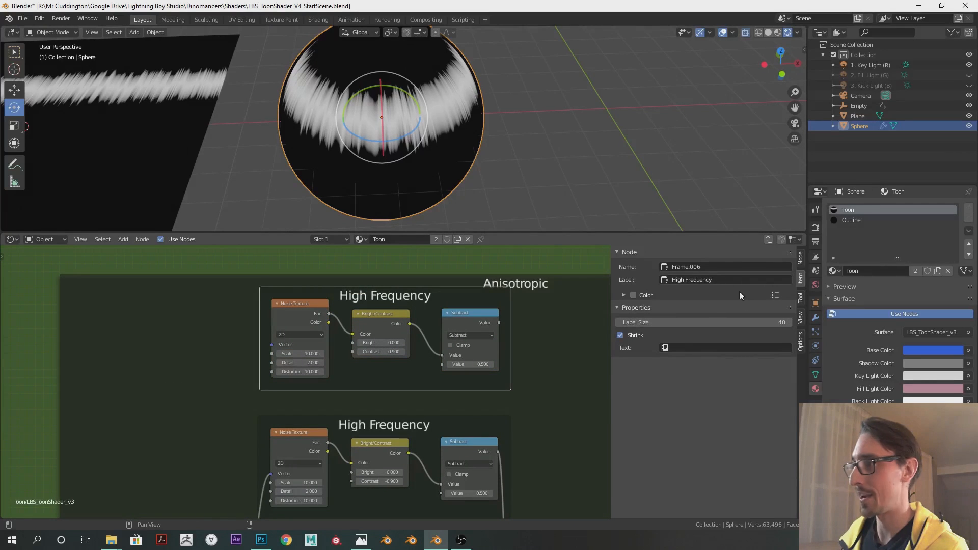
left_click(703, 279)
type("Lo")
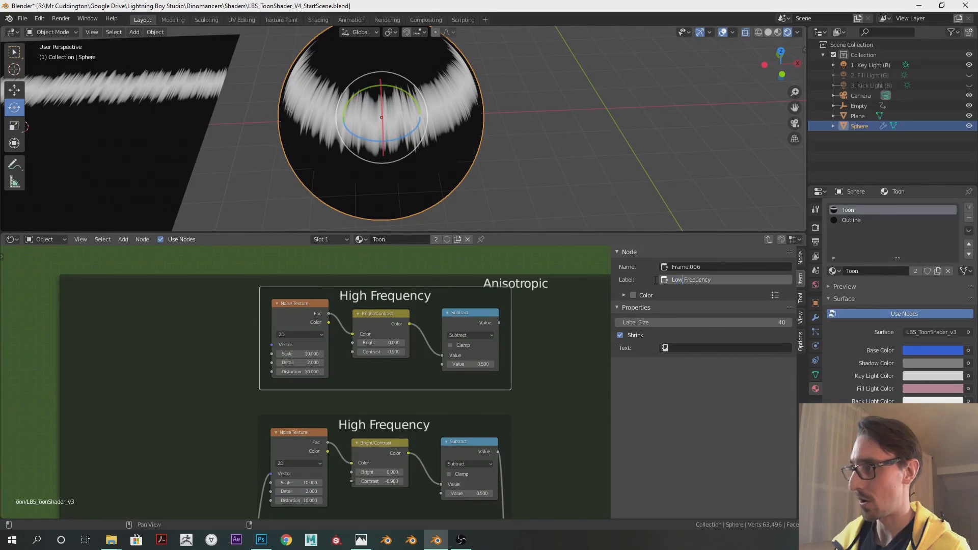
type("w")
key("Return")
Step: Connect the X output of the UV Separate XYZ to the Low Frequency noise's Vector input
scroll(452, 391, "down", 4)
middle_click_drag(515, 402, 557, 378)
left_click_drag(308, 492, 332, 339)
Step: Shift the camera-vector nodes, final Subtract, ColorRamp and Group Output further along to make room after the Add node
middle_click_drag(523, 349, 336, 293)
scroll(467, 406, "down", 3)
middle_click_drag(398, 458, 306, 388)
left_click_drag(276, 504, 118, 416)
left_click(335, 369, "shift")
left_click(397, 365, "shift")
left_click(499, 356, "shift")
left_click_drag(411, 368, 450, 373)
Step: Duplicate the Add node and insert the copy between the original Add and the final Subtract
left_click(294, 350)
left_click_drag(270, 362, 283, 359)
scroll(283, 359, "up", 5)
key("shift+d")
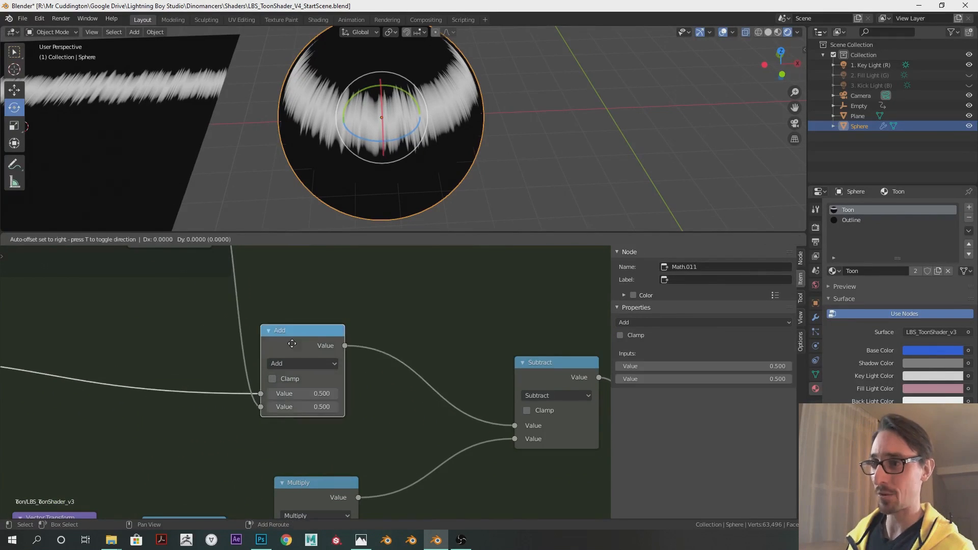
left_click(402, 350)
Step: Connect the Low Frequency Subtract node's output to the second value of the new Add node
scroll(402, 347, "down", 5)
middle_click_drag(321, 353, 306, 327, "shift")
scroll(299, 331, "up", 2)
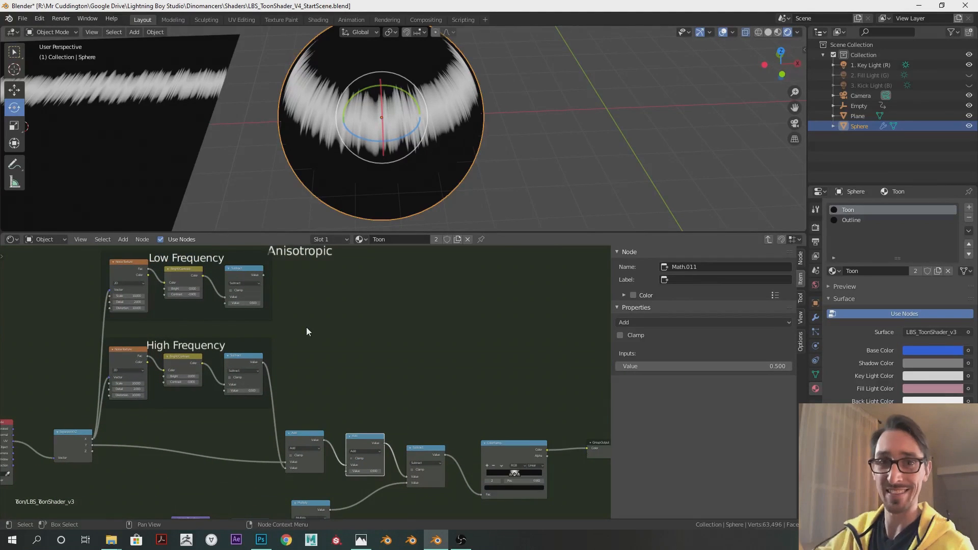
scroll(306, 327, "up", 2)
left_click_drag(240, 271, 331, 483)
Step: Set the High Frequency noise's detail to 0
middle_click_drag(300, 319, 471, 378)
scroll(285, 349, "up", 4)
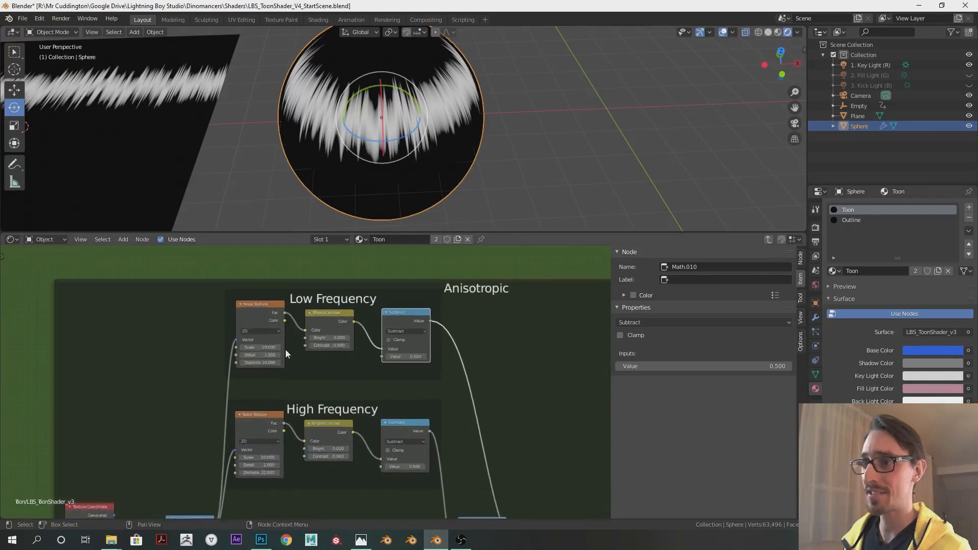
middle_click_drag(312, 390, 396, 369)
type("0")
key("Return")
Step: Set the Low Frequency noise's scale to 5, detail to 0 and distortion to 5
left_click(352, 329)
type("5")
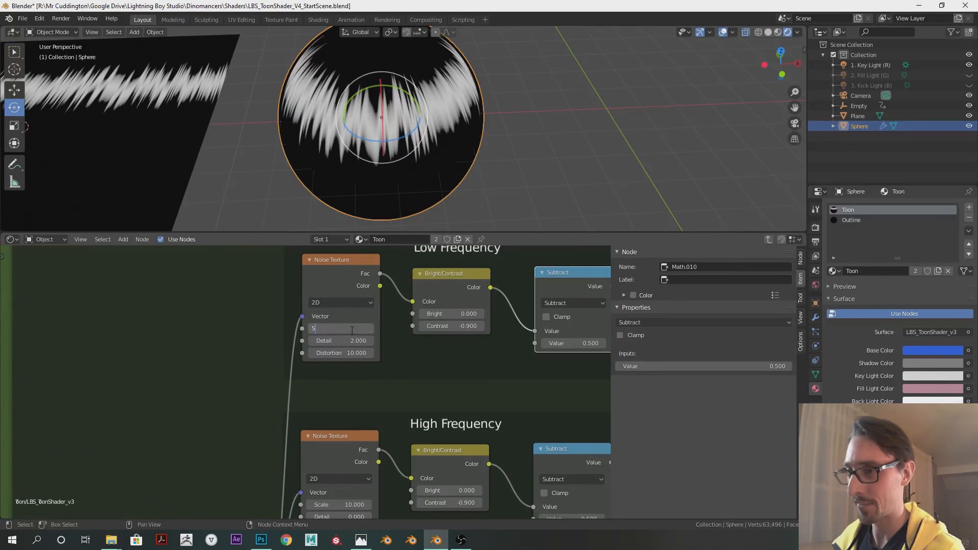
key("Tab")
type("0")
key("Tab")
type("0.")
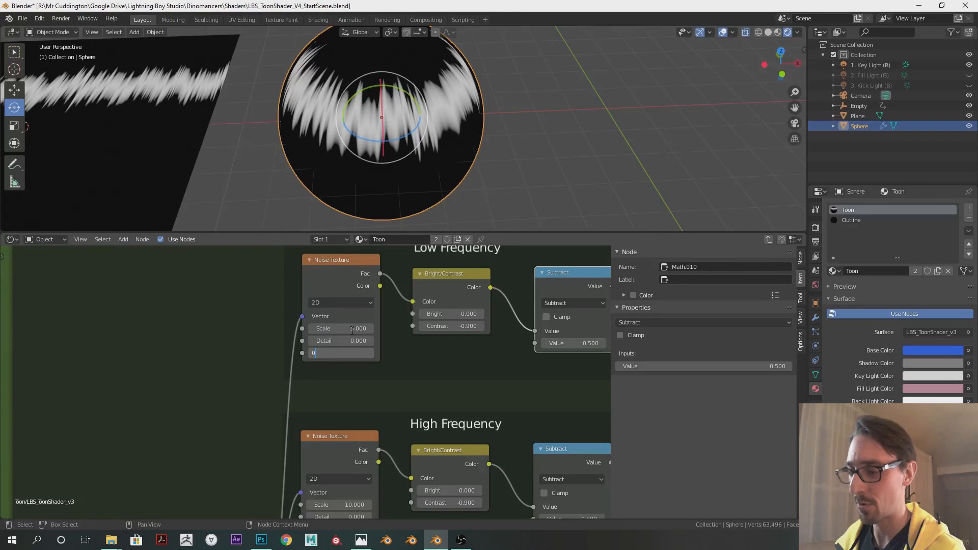
type("5")
key("Return")
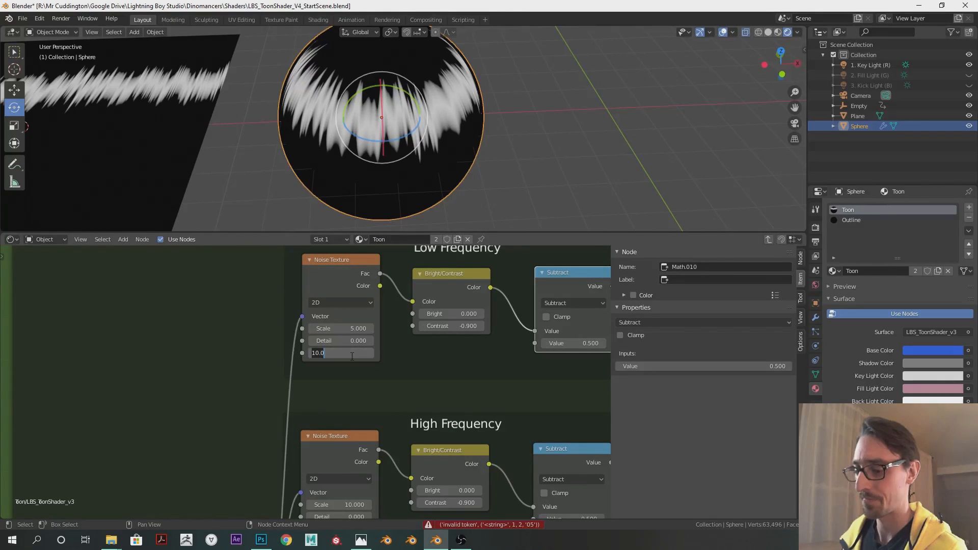
key("Return")
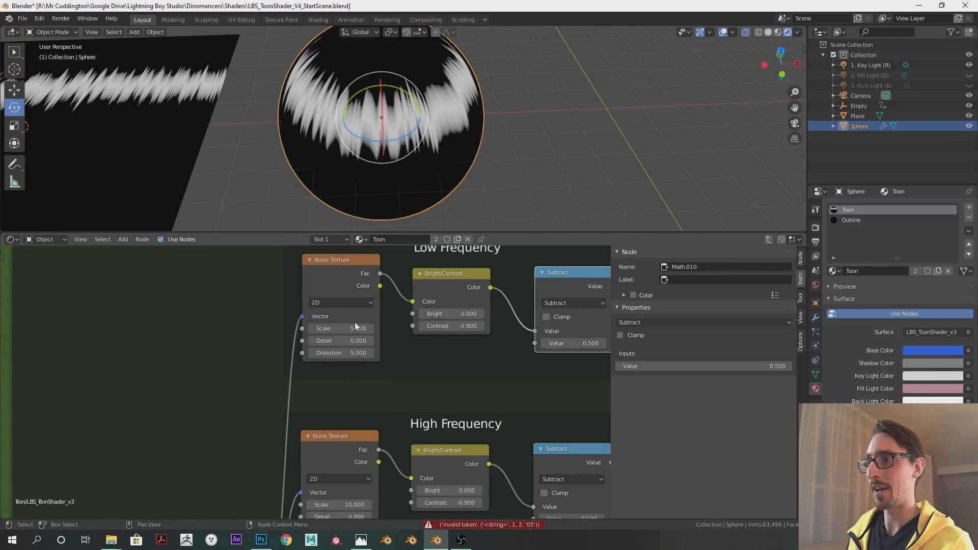
Step: Try a scale and distortion of 2 on the Low Frequency noise, with its Bright/Contrast node's contrast at -0.860
left_click_drag(449, 326, 448, 326, "shift")
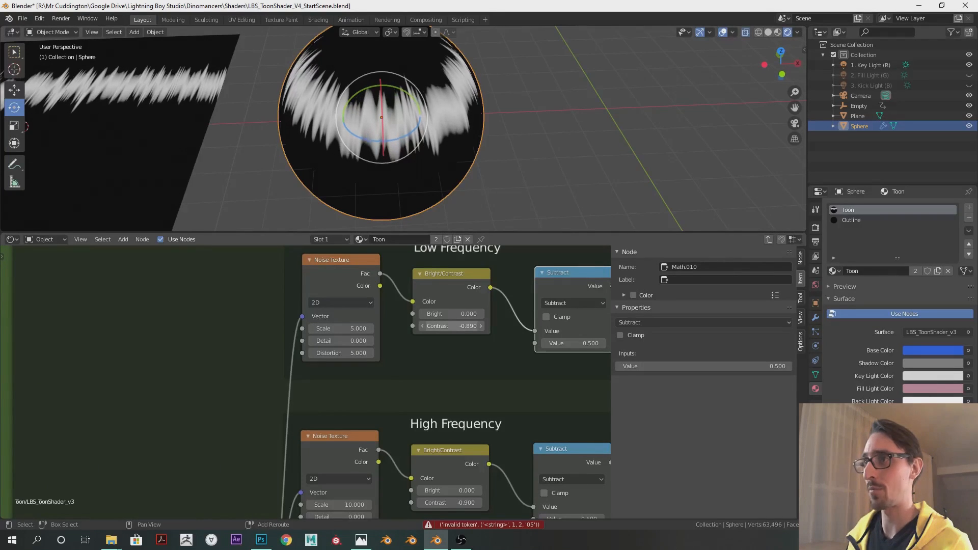
left_click(355, 329)
type("2")
key("Tab")
type("2")
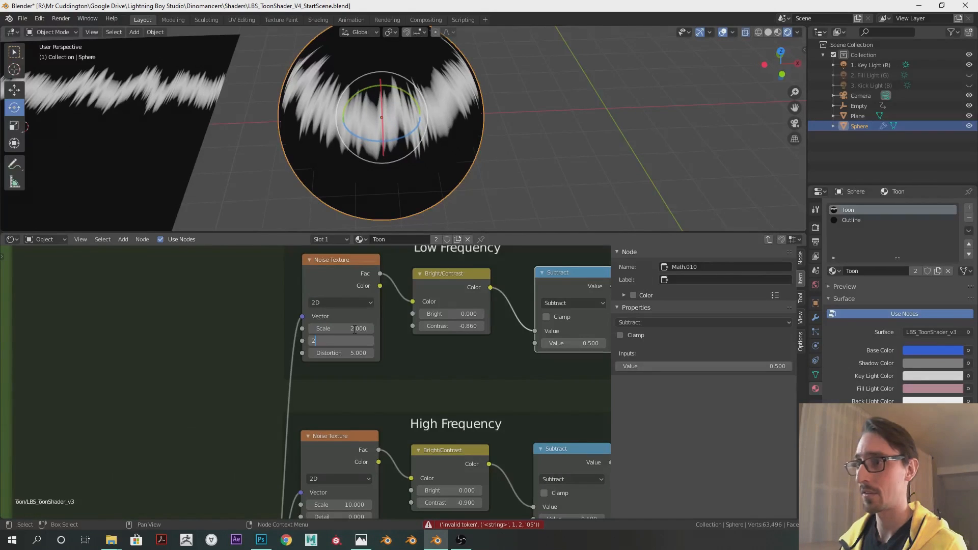
key("Tab")
type("2")
key("Return")
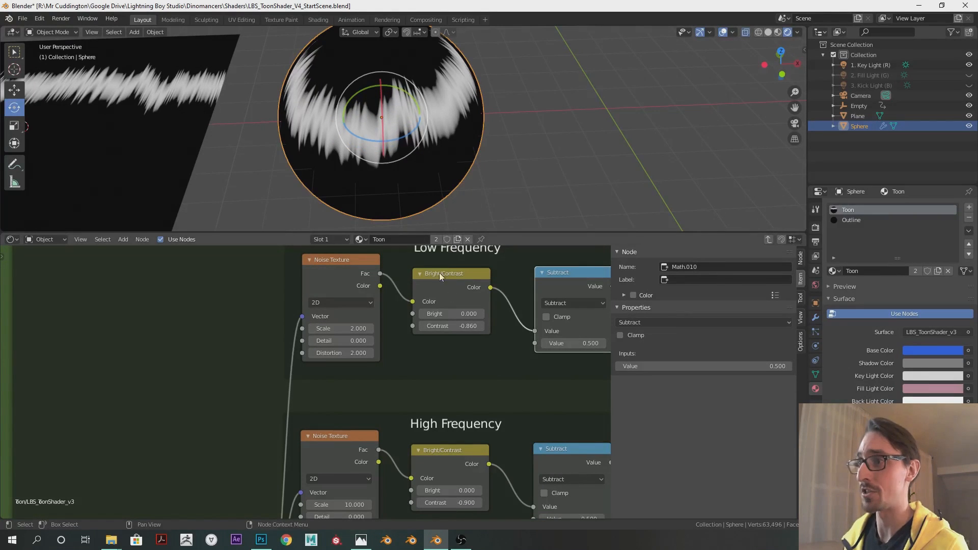
Step: Set the Low Frequency contrast to -0.910 and return its noise scale and distortion to 5
left_click_drag(457, 324, 451, 324)
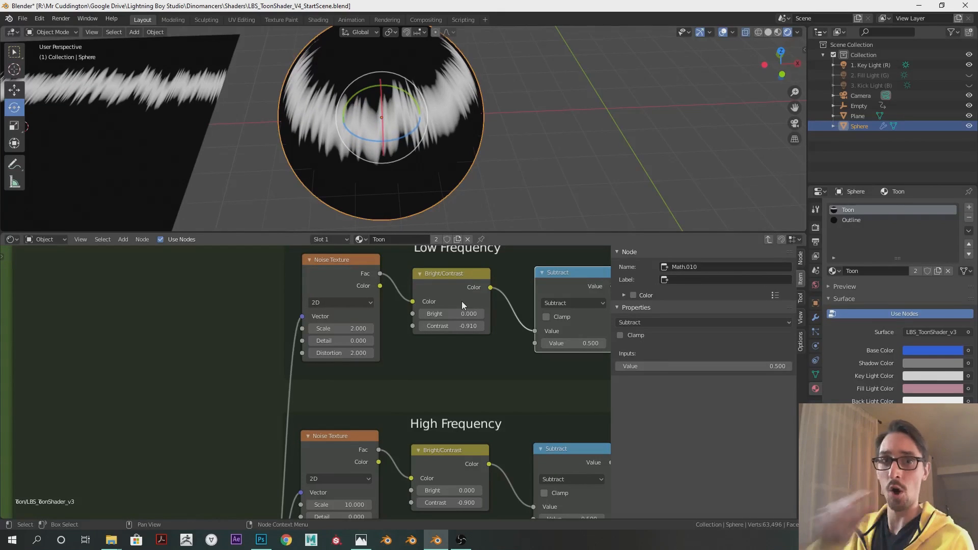
key("Tab")
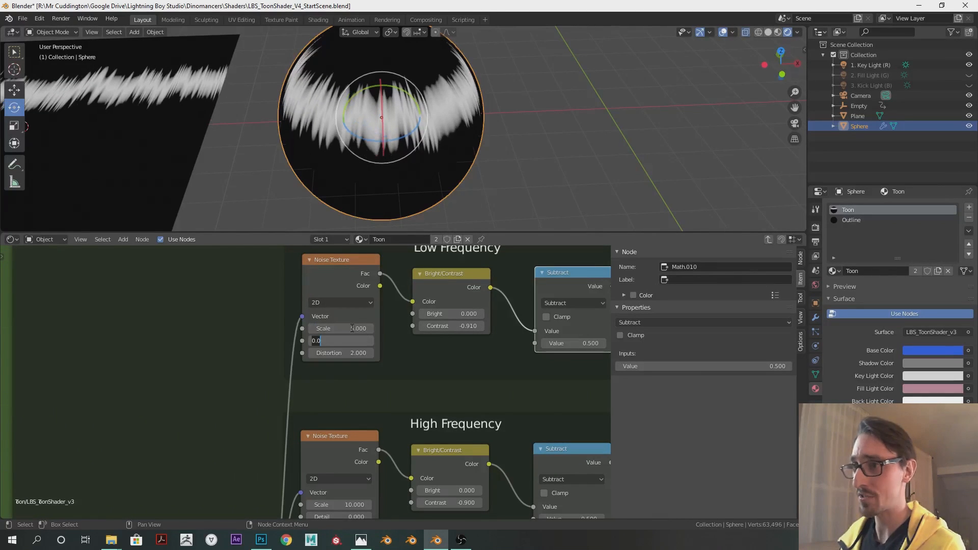
key("Return")
Step: Duplicate the Low Frequency frame with its three nodes, place the copy above the original and label it Spottiness
scroll(474, 87, "down", 3)
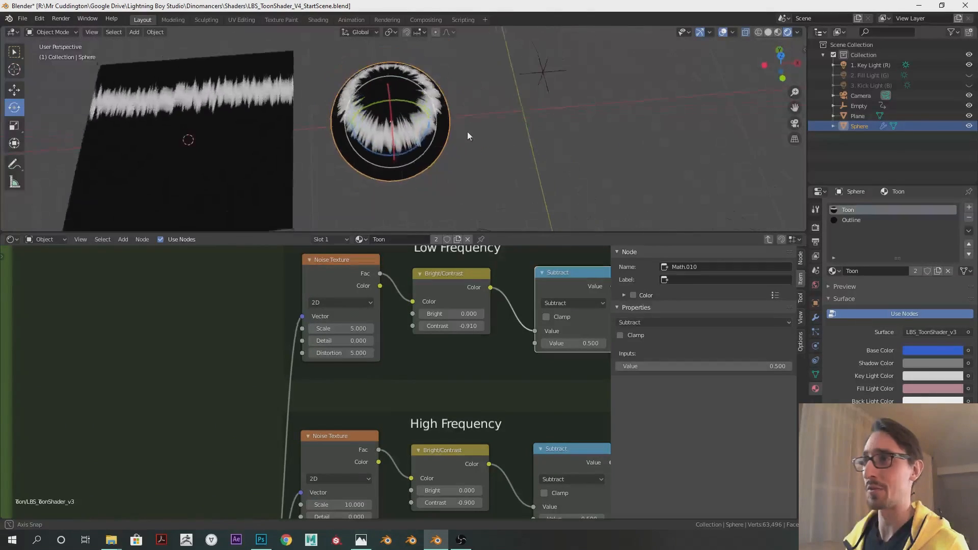
scroll(413, 355, "down", 3)
left_click(349, 319)
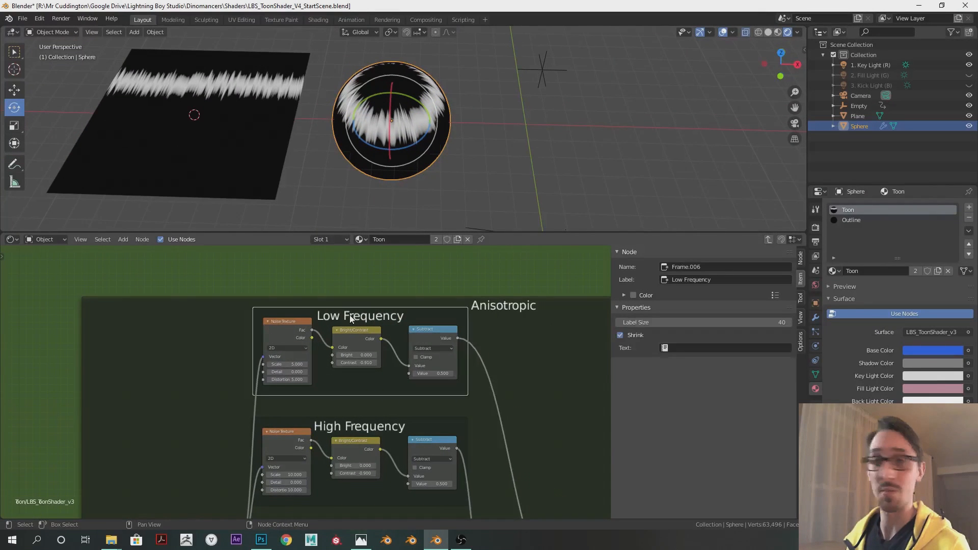
scroll(311, 306, "down", 2)
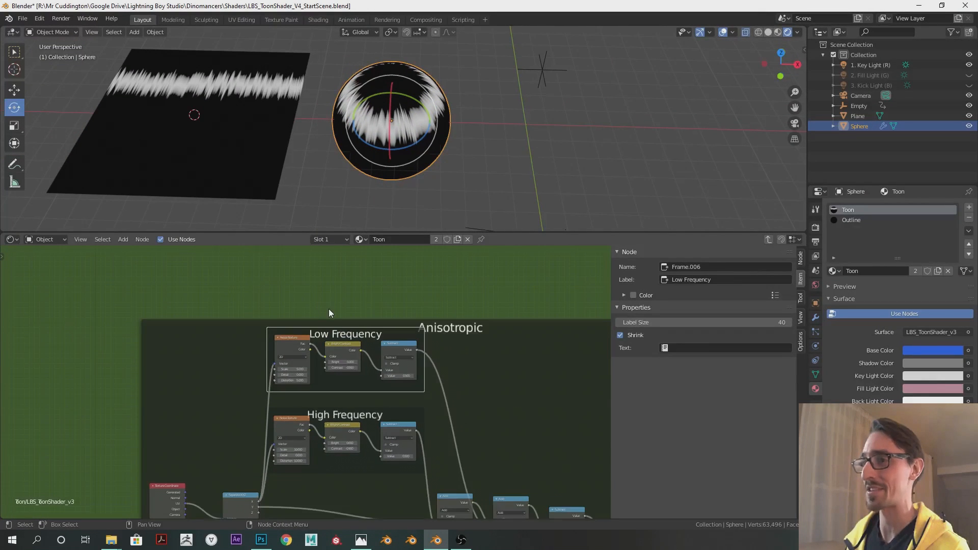
left_click(289, 345)
left_click(338, 351)
left_click(386, 350)
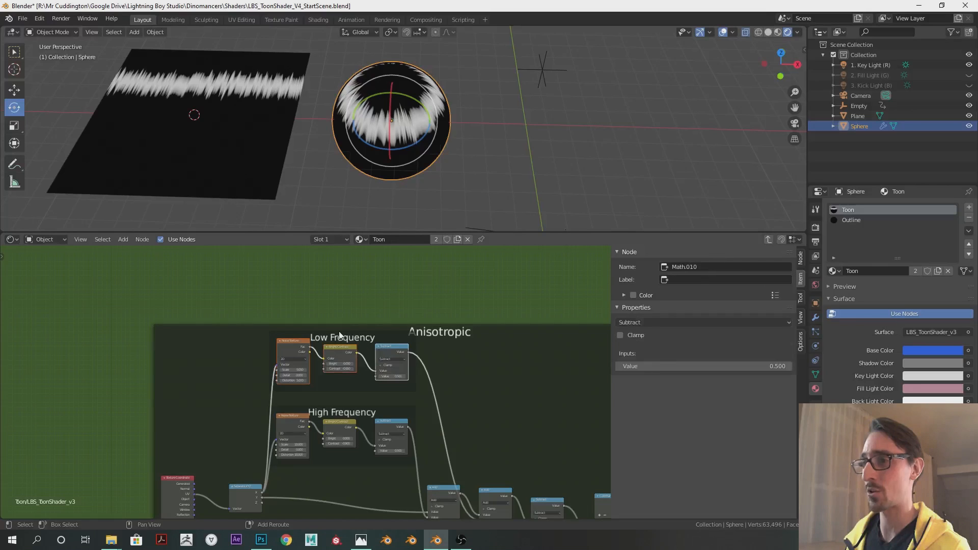
left_click(356, 329)
left_click(352, 319)
left_click(359, 338)
key("shift+d")
left_click(357, 268)
scroll(491, 313, "up", 2)
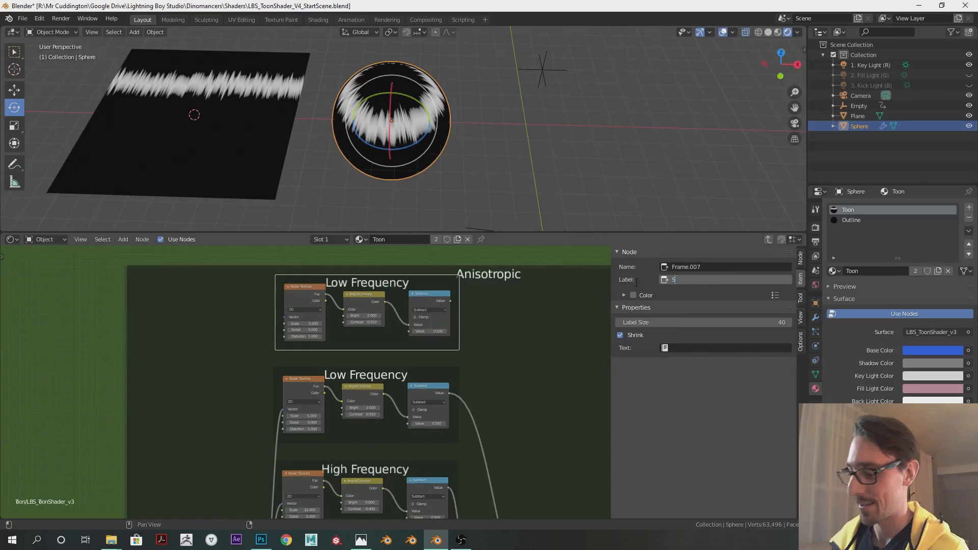
type("Spottiness")
key("Return")
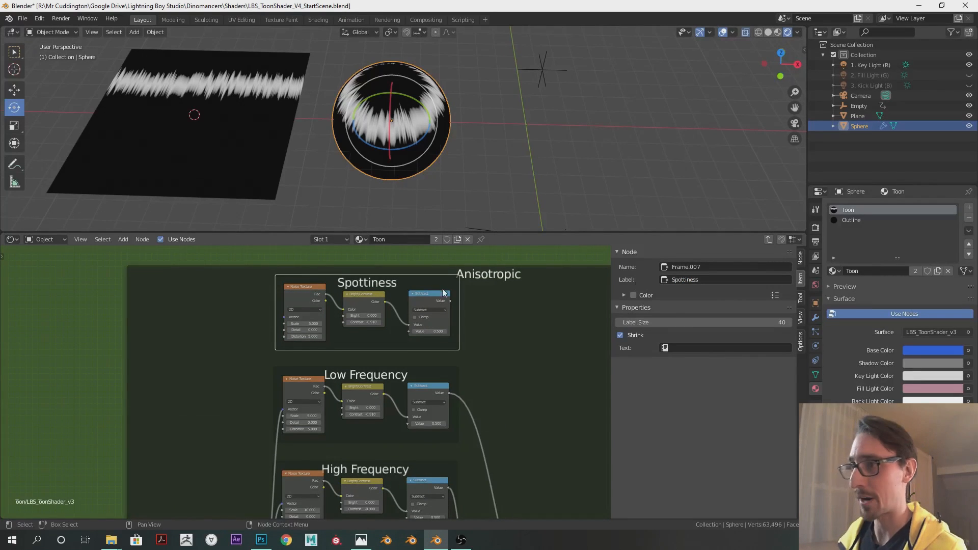
Step: Delete the Subtract node from the Spottiness frame and shift the remaining two nodes slightly sideways
middle_click_drag(470, 332, 425, 350)
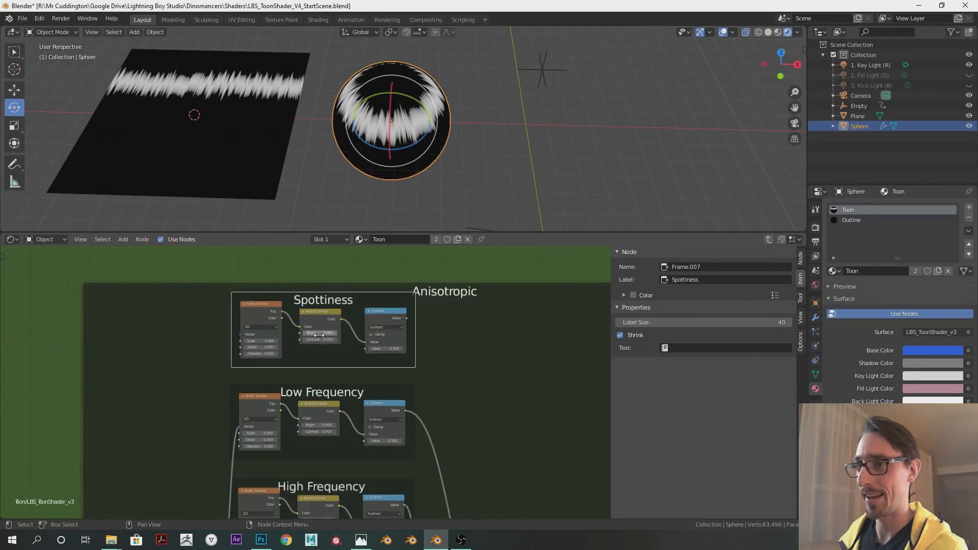
scroll(319, 335, "up", 2)
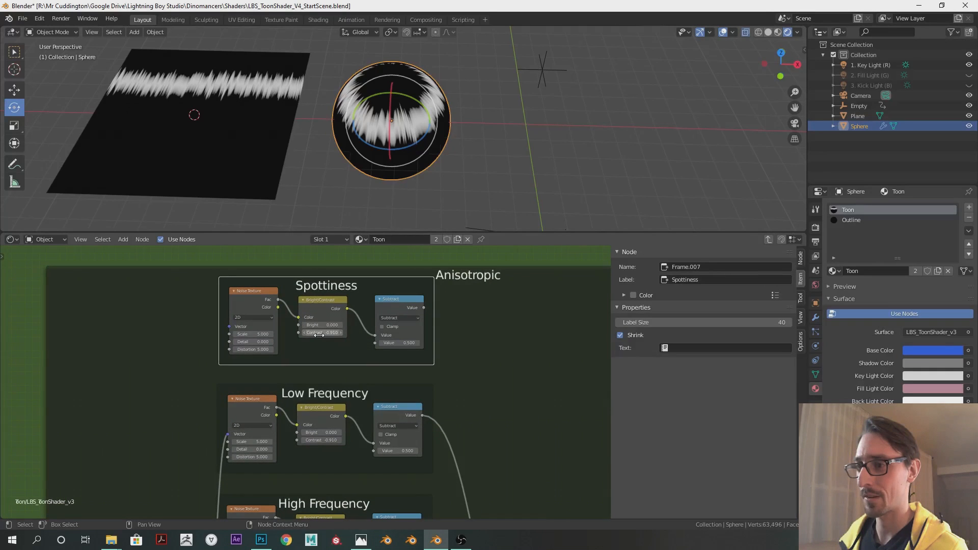
scroll(319, 334, "up", 2)
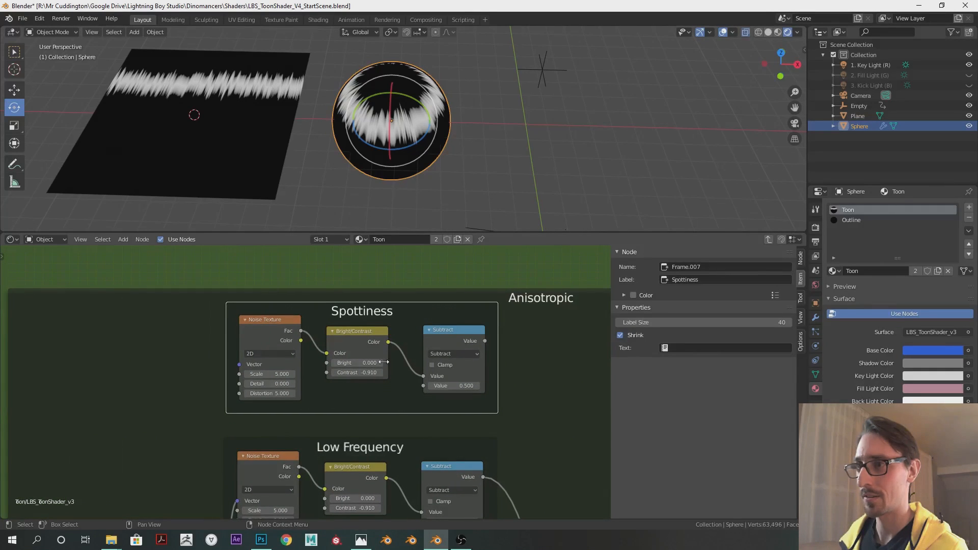
scroll(337, 377, "down", 4)
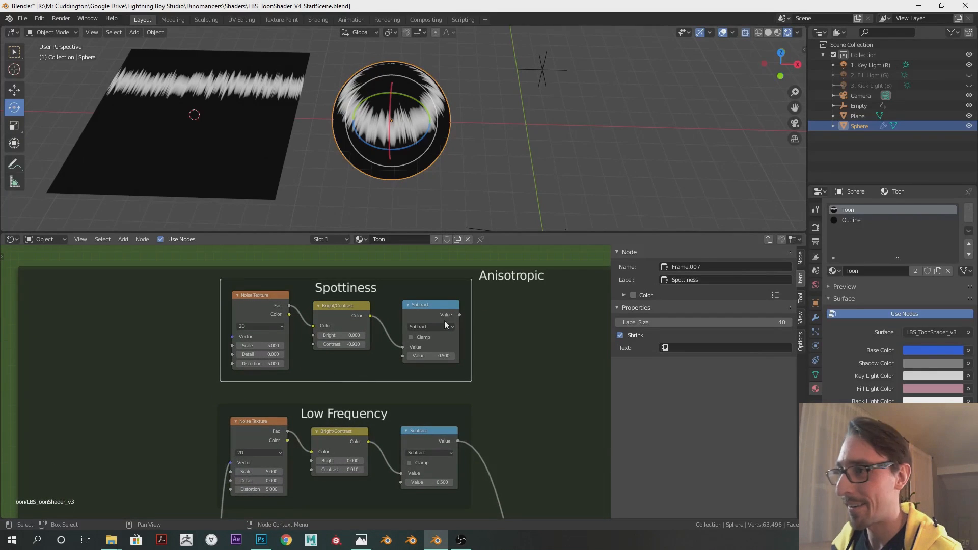
left_click(433, 305)
key("x")
left_click(268, 307)
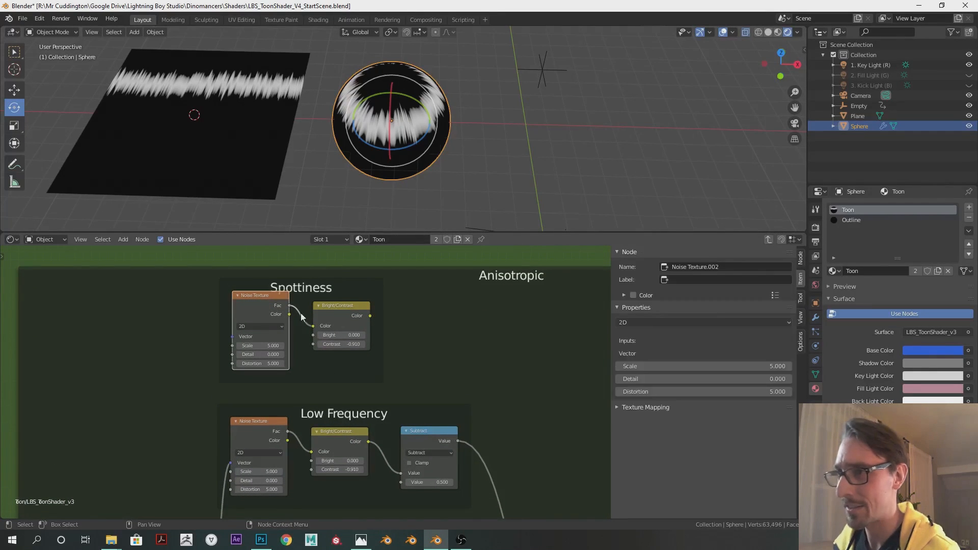
left_click(343, 315, "shift")
left_click_drag(342, 315, 337, 290)
left_click(503, 323)
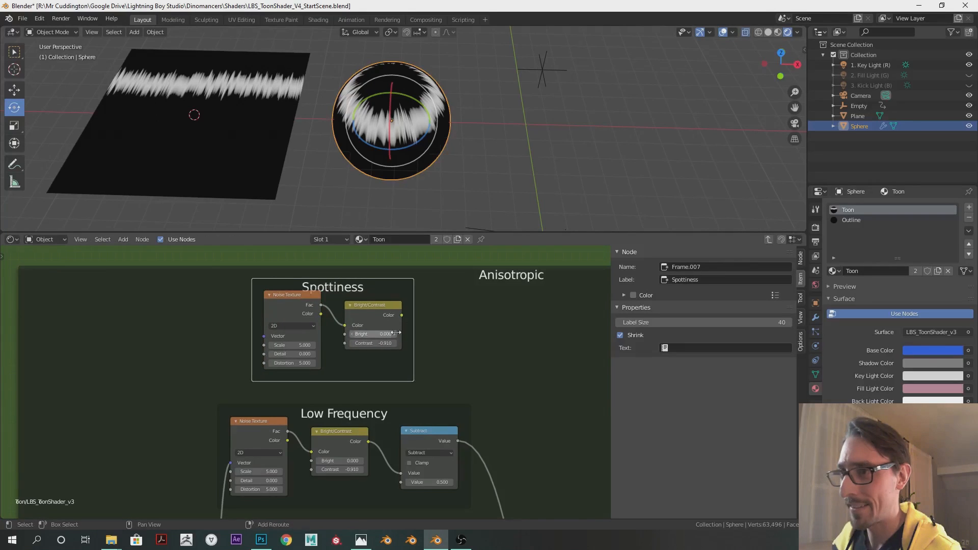
Step: Connect Separate XYZ's X output to the Spottiness noise's vector, and set that noise's scale to 12 and distortion to 3
middle_click_drag(368, 334, 432, 318)
scroll(308, 397, "down", 1)
scroll(308, 400, "down", 2)
left_click_drag(308, 511, 346, 297)
scroll(432, 317, "up", 3)
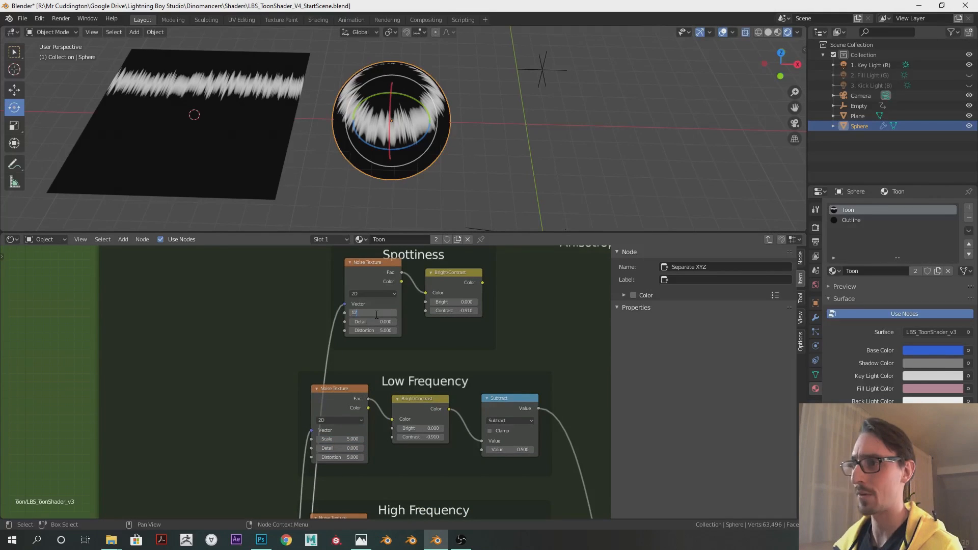
scroll(528, 332, "down", 3)
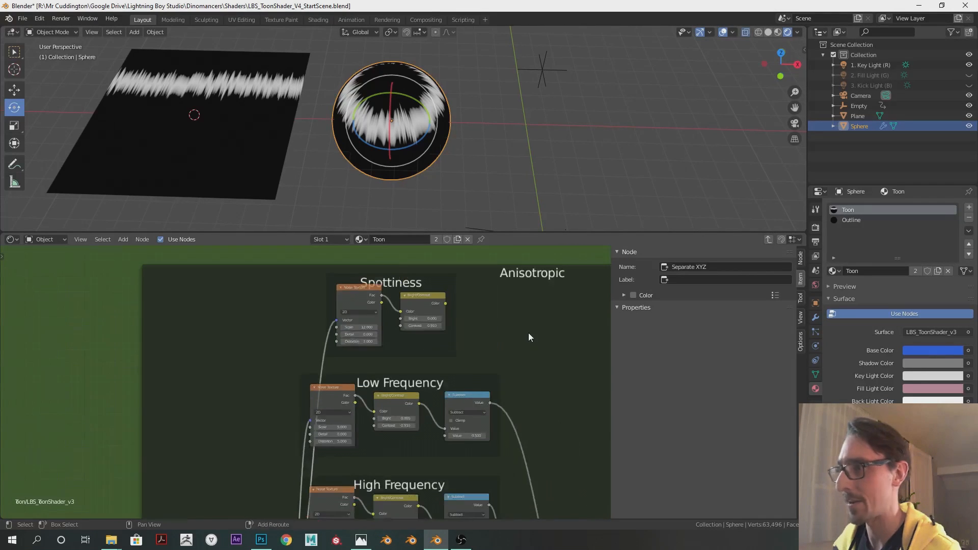
Step: Move the Group Output node farther from the Color Ramp to make room for another node
middle_click_drag(528, 332, 375, 304)
scroll(395, 342, "down", 4)
middle_click_drag(415, 376, 403, 355)
middle_click_drag(447, 397, 416, 350)
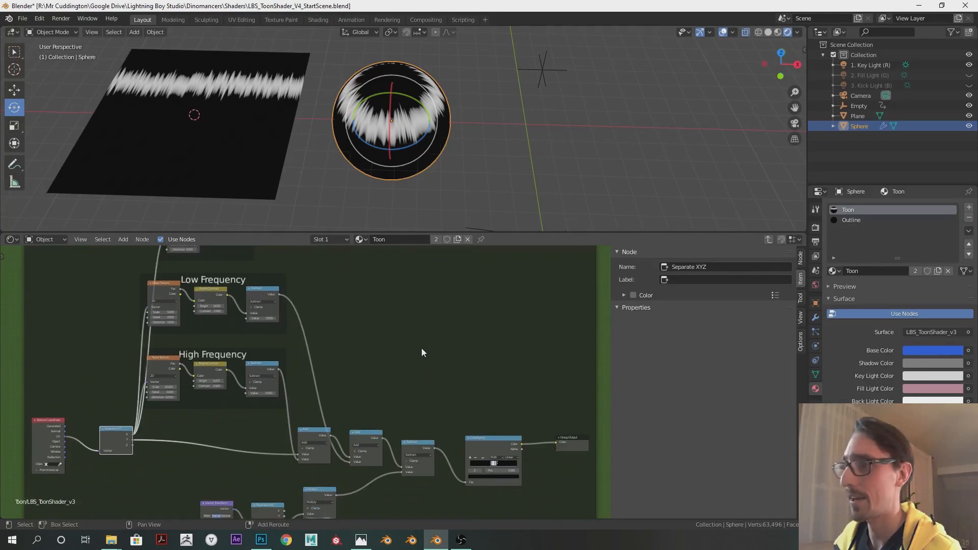
left_click_drag(573, 440, 604, 439)
middle_click_drag(479, 421, 419, 376)
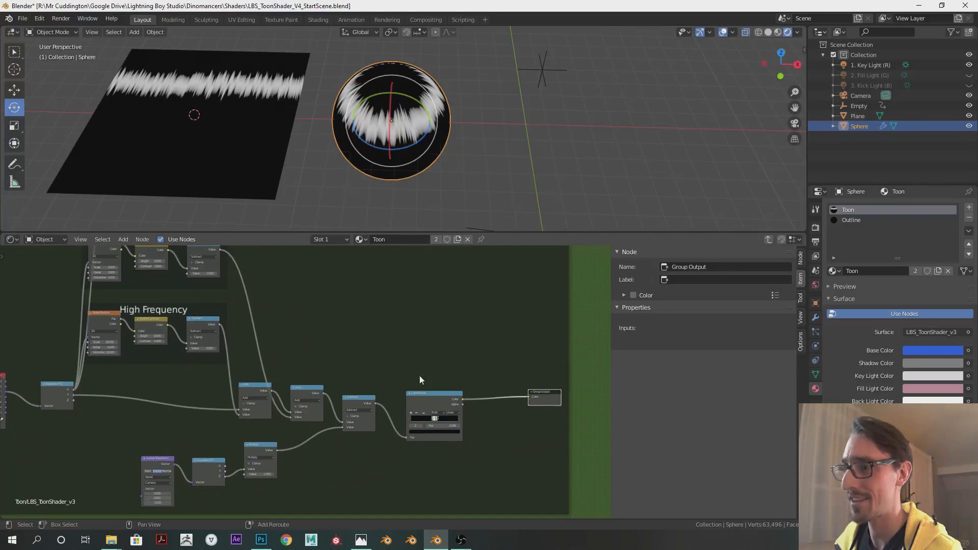
Step: Insert a copy of the second Add node, set to Multiply, between the Color Ramp and the Group Output
left_click(290, 390)
key("shift+d")
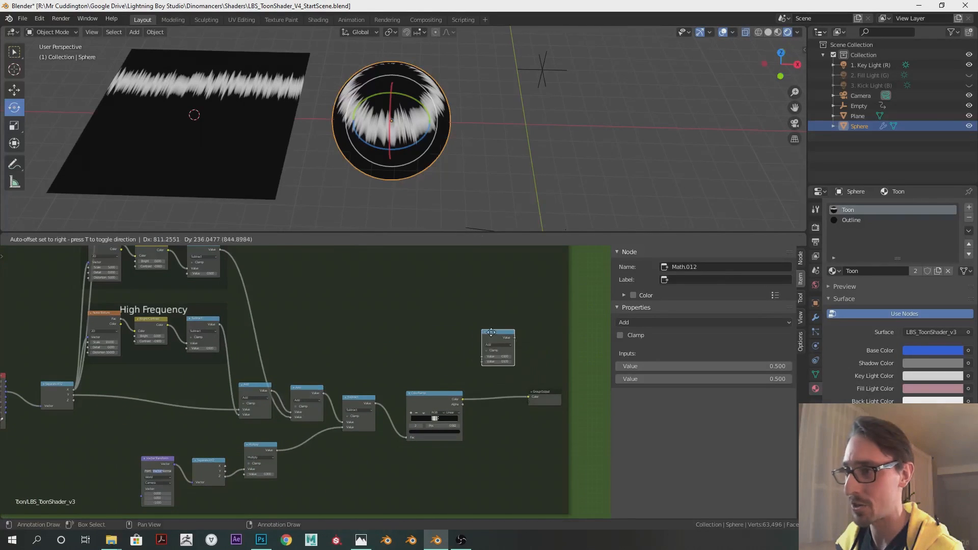
left_click(477, 328)
scroll(516, 381, "up", 2)
scroll(346, 368, "up", 2)
scroll(347, 368, "up", 1)
left_click(438, 305)
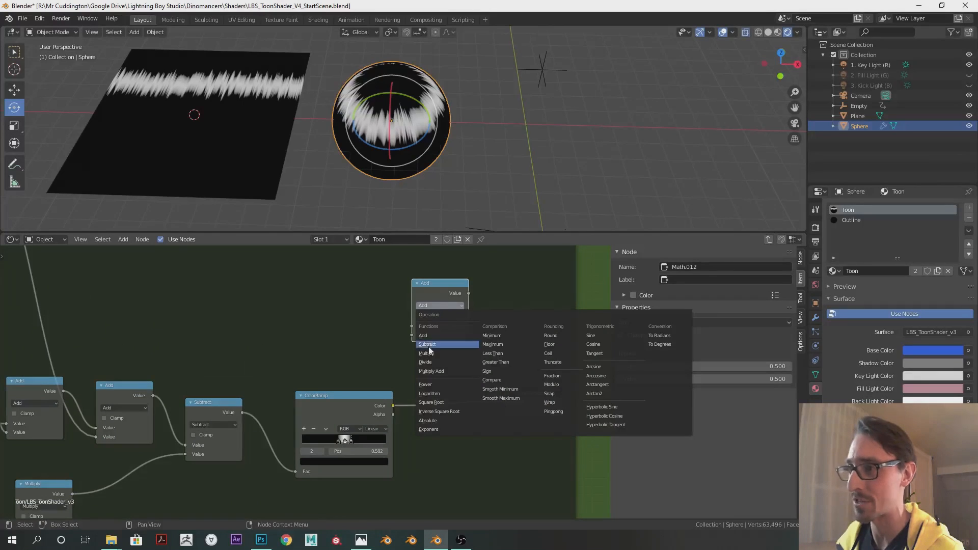
left_click(431, 355)
scroll(414, 313, "down", 2)
left_click_drag(413, 314, 415, 396)
scroll(362, 323, "down", 3)
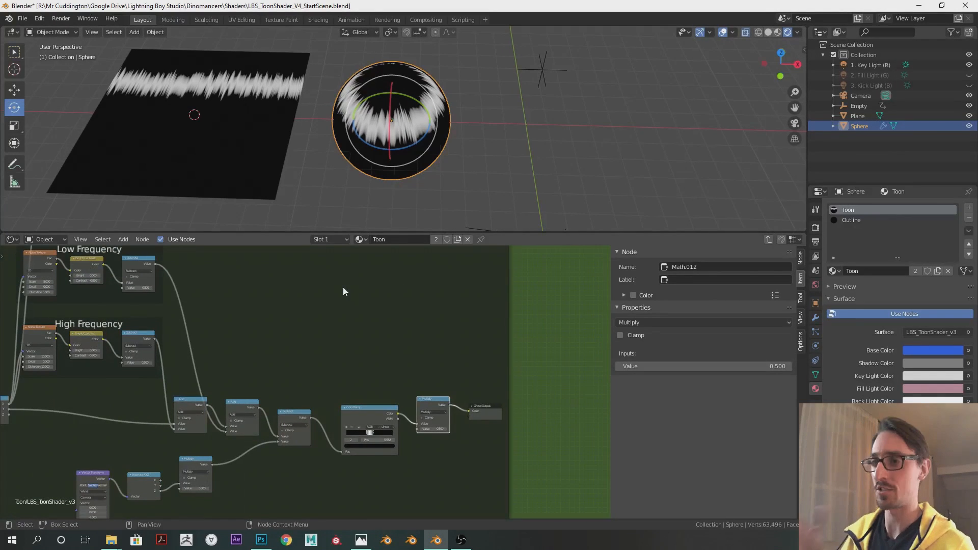
Step: Connect the Spottiness Bright/Contrast node's color output to the second value of the new Multiply node
middle_click_drag(224, 281, 327, 338)
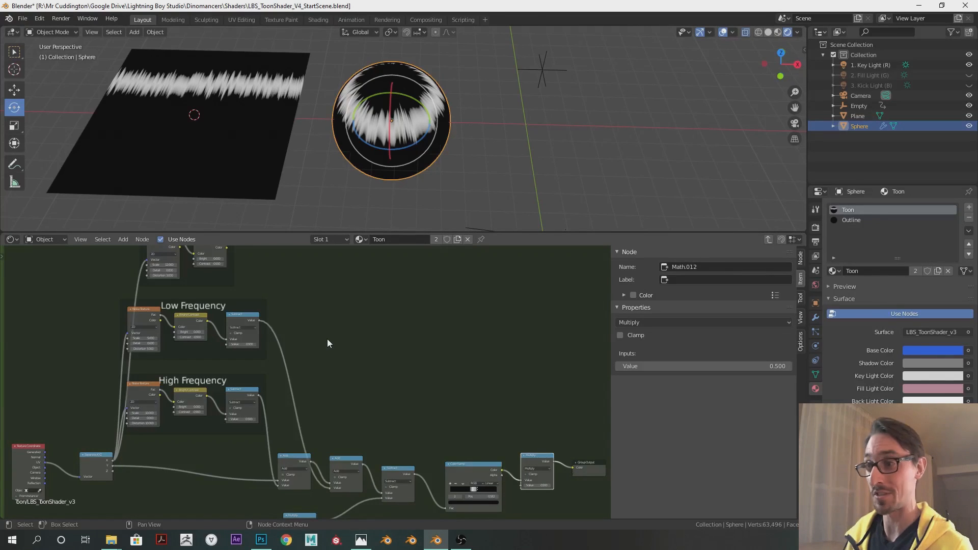
scroll(411, 113, "up", 5)
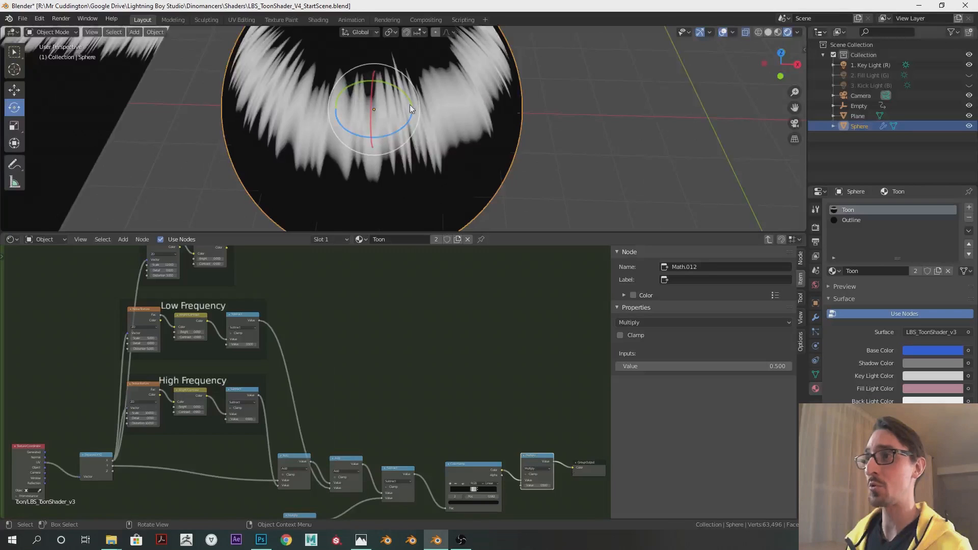
middle_click_drag(387, 113, 356, 101)
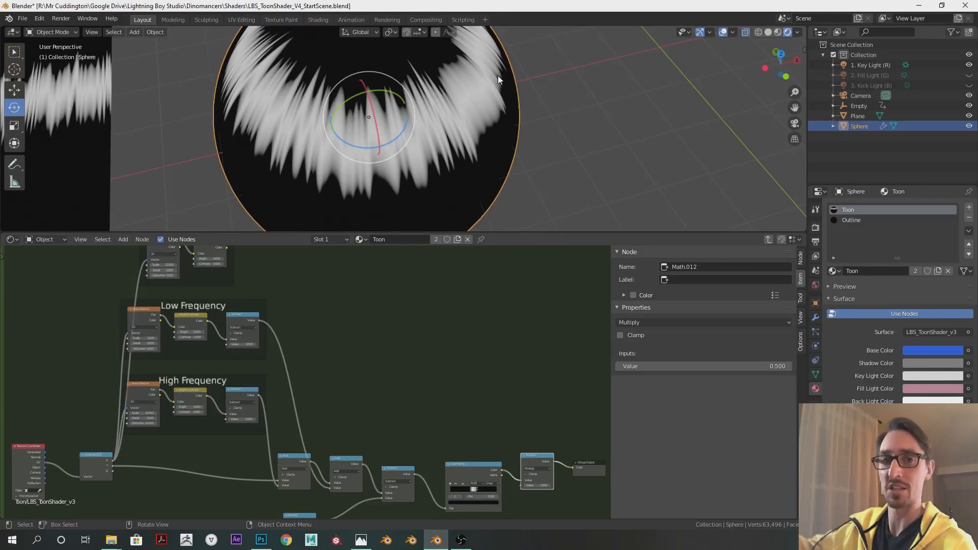
middle_click_drag(299, 314, 209, 286)
mouse_move(184, 259)
left_mouse_down()
mouse_move(446, 450)
mouse_move(444, 495)
left_mouse_up()
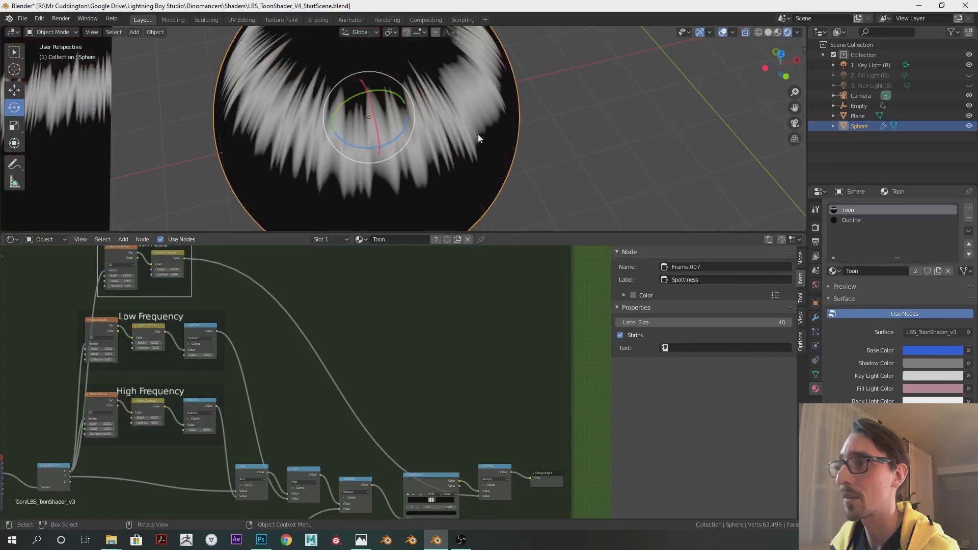
Step: Set the contrast of the Spottiness Bright/Contrast node to 10
middle_click_drag(277, 329, 448, 402)
scroll(441, 372, "up", 11)
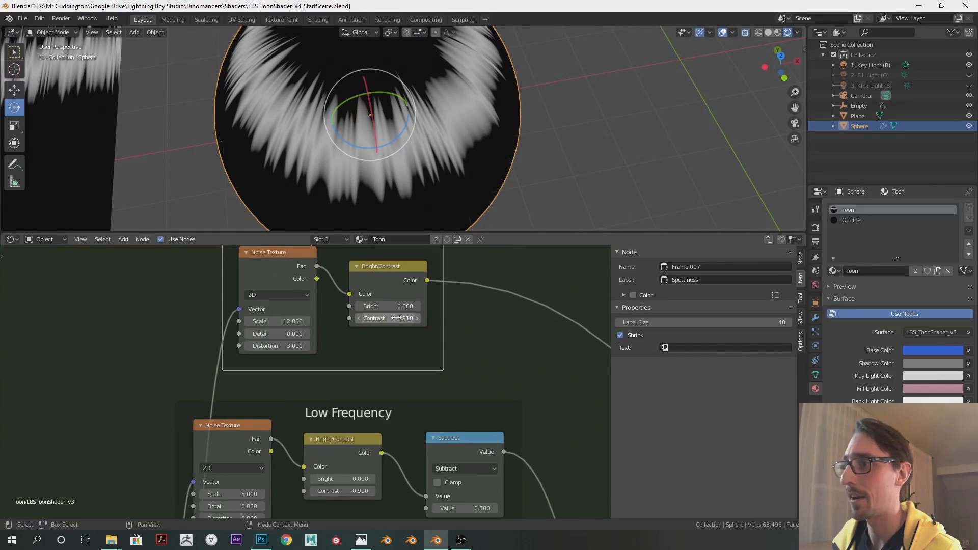
left_click(389, 322)
type("1")
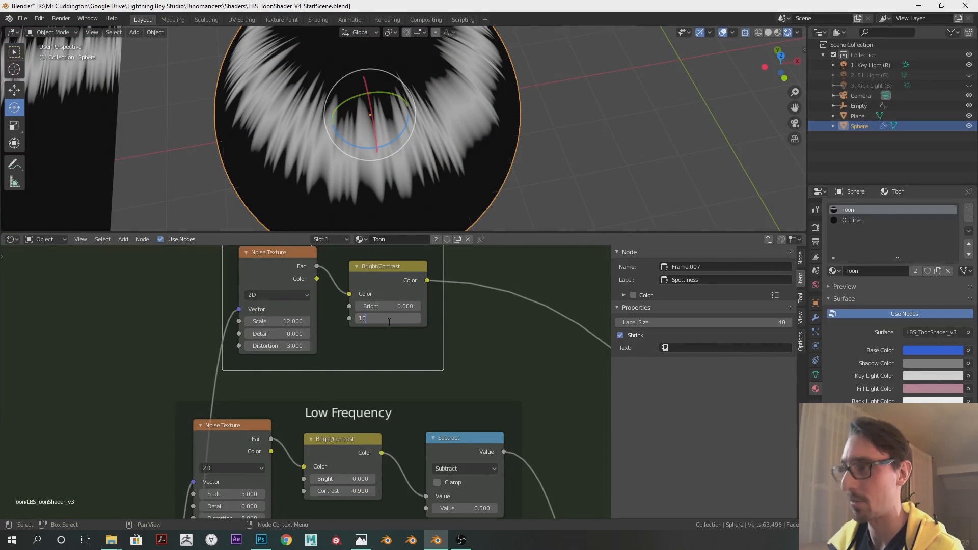
type("0")
key("Return")
Step: Adjust the brightness of the Spottiness Bright/Contrast node to 0.4, checking the highlight on the sphere
scroll(454, 127, "down", 3)
mouse_move(454, 128)
middle_mouse_down()
mouse_move(474, 131)
mouse_move(442, 132)
middle_mouse_up()
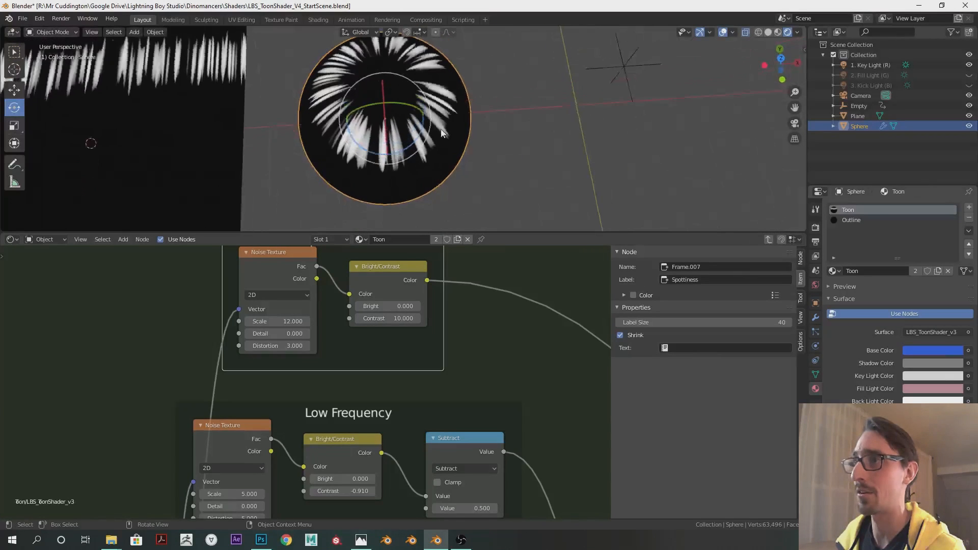
scroll(443, 132, "up", 2)
left_click_drag(389, 307, 368, 306)
middle_click_drag(445, 125, 453, 80)
scroll(450, 97, "down", 2)
left_click_drag(383, 307, 406, 307)
middle_click_drag(437, 143, 430, 194)
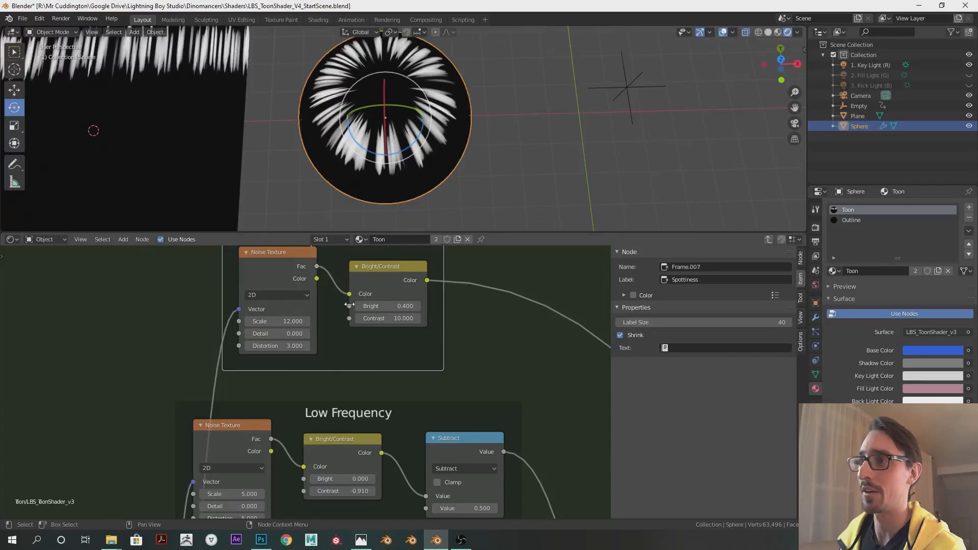
Step: Try a higher brightness of 0.7 on the Spottiness Bright/Contrast node, and return it to 0.4
left_click_drag(392, 309, 402, 309)
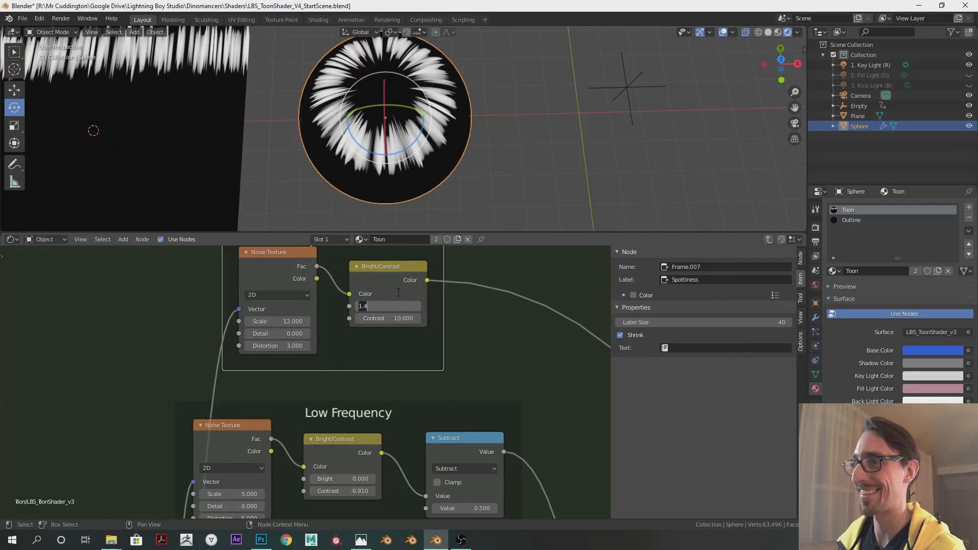
key("BackSpace")
key("BackSpace")
key("Return")
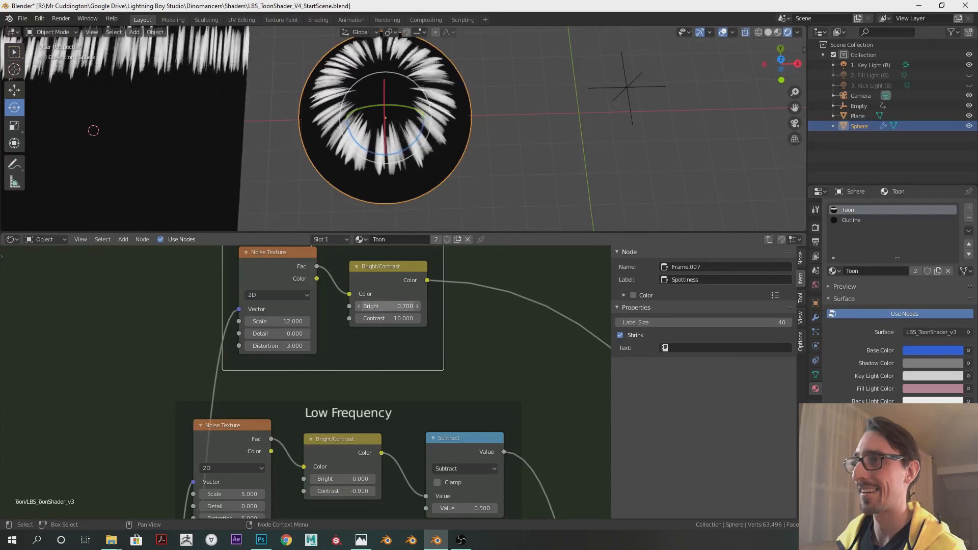
middle_click_drag(469, 147, 476, 91)
left_click_drag(395, 306, 397, 306)
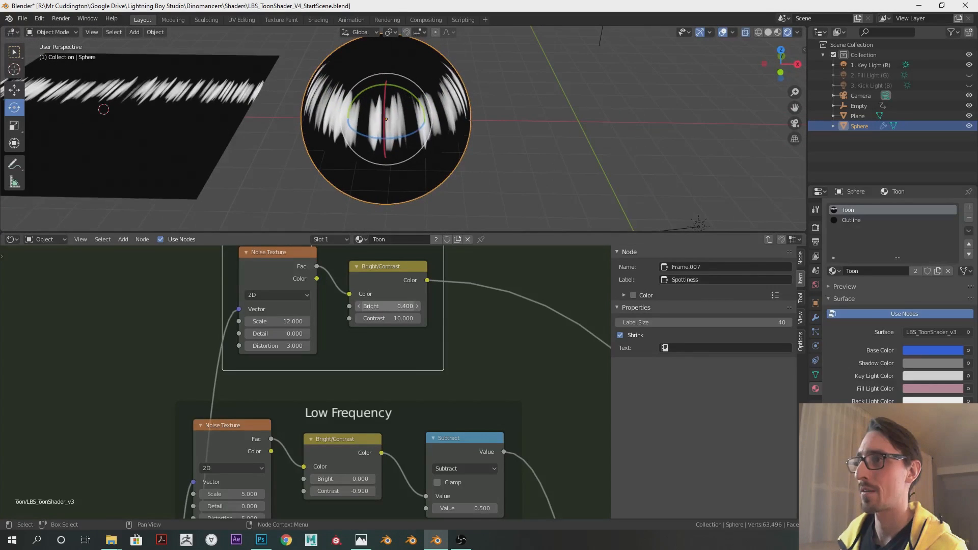
Step: Move the Group Output node farther from the final Multiply node to free space between them
middle_click_drag(450, 183, 463, 174)
scroll(493, 398, "down", 2)
scroll(493, 399, "down", 4)
middle_click_drag(505, 406, 285, 341)
middle_click_drag(489, 474, 380, 329)
scroll(433, 335, "down", 3)
middle_click_drag(448, 336, 349, 306)
left_click_drag(377, 356, 460, 356)
scroll(296, 365, "up", 1)
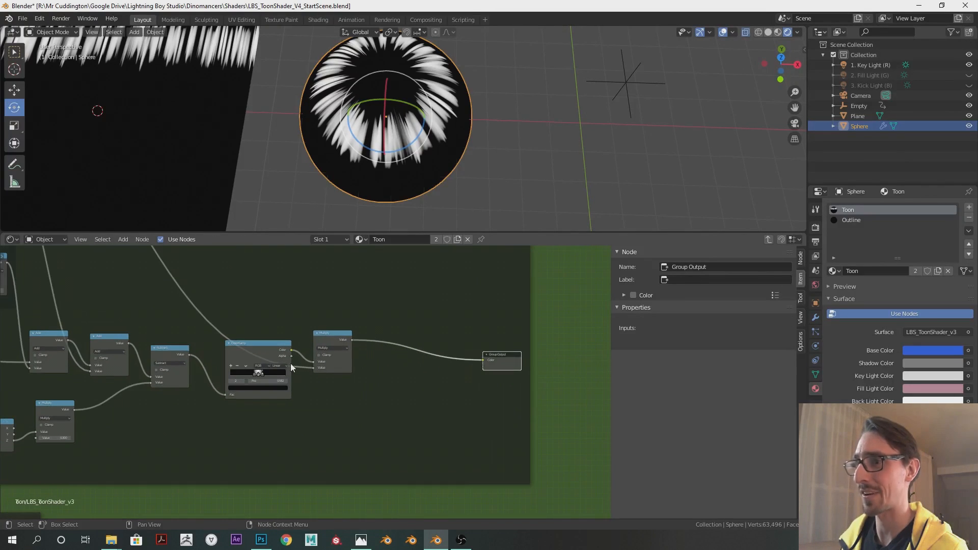
Step: Duplicate the ColorRamp node and insert the copy between the Multiply node and the Group Output
left_click(262, 352)
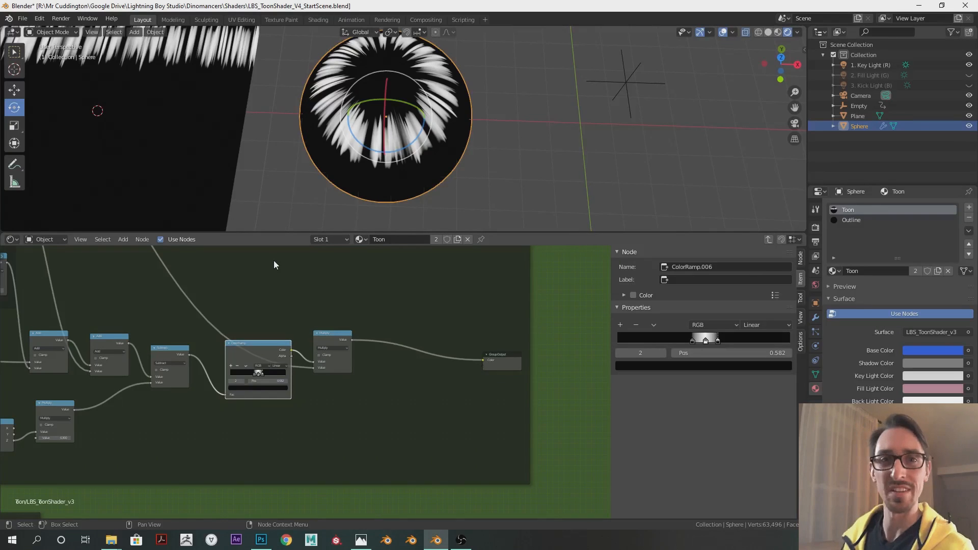
left_click_drag(261, 344, 253, 345)
key("shift+d")
left_click(413, 337)
scroll(428, 377, "up", 3)
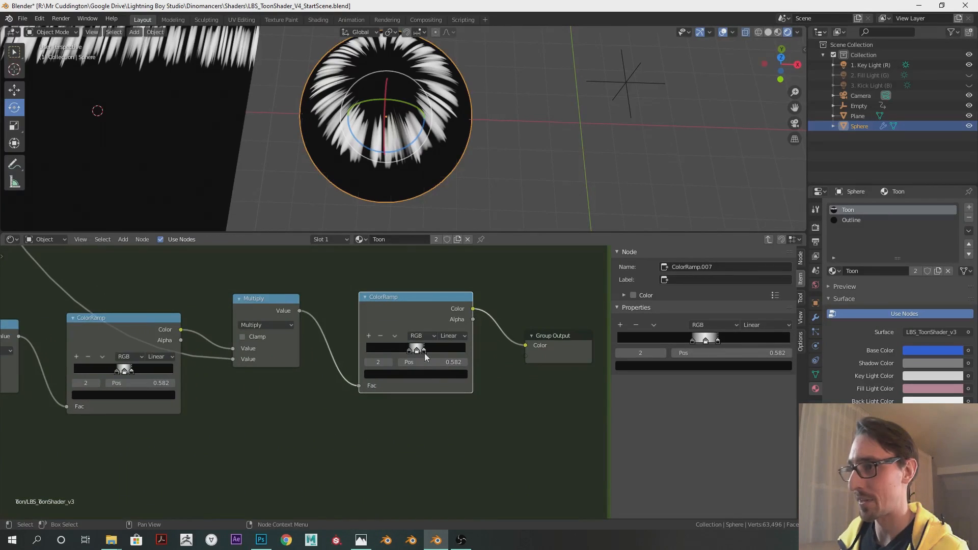
Step: Remove the third stop from the new ColorRamp, set its black stop to position 0 and its interpolation to Constant
scroll(433, 420, "up", 3)
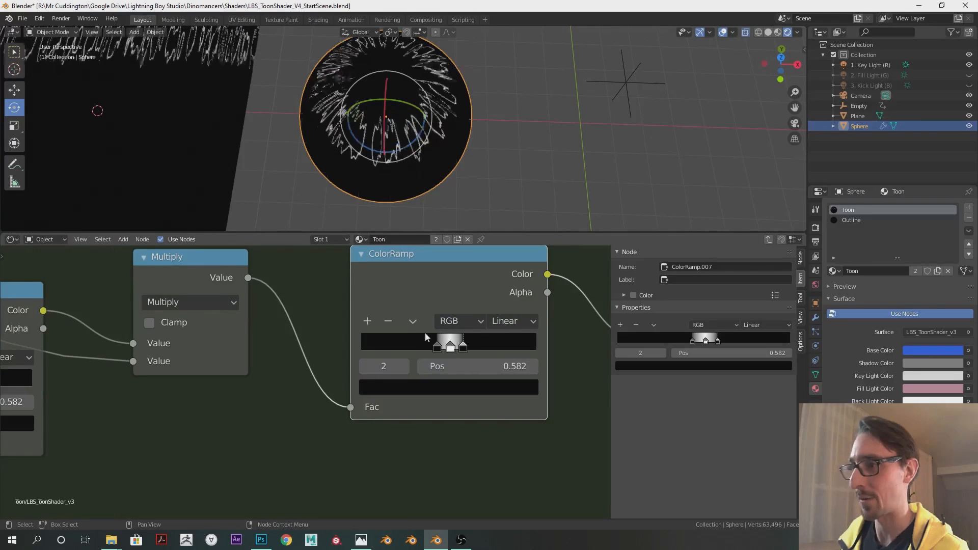
left_click(388, 322)
left_click_drag(437, 348, 363, 349)
left_click(512, 321)
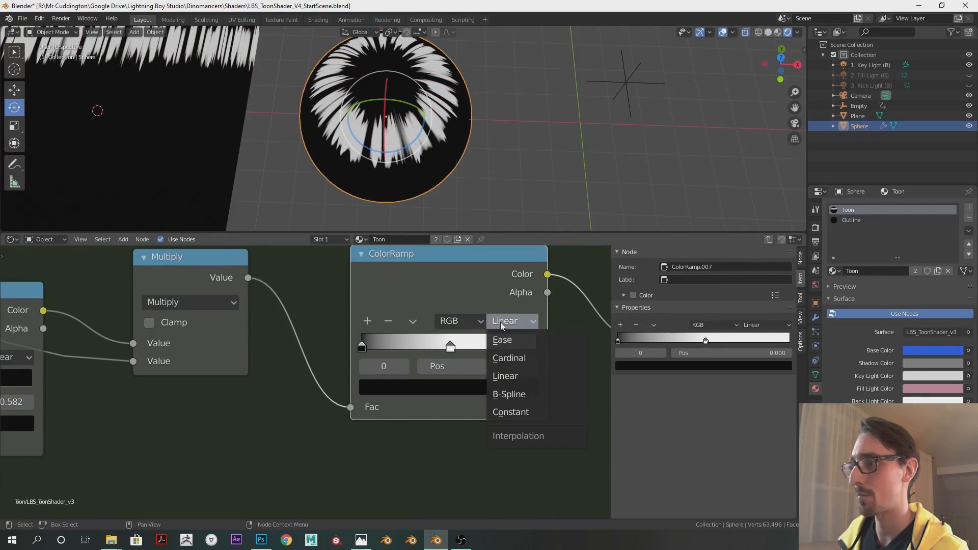
left_click(513, 412)
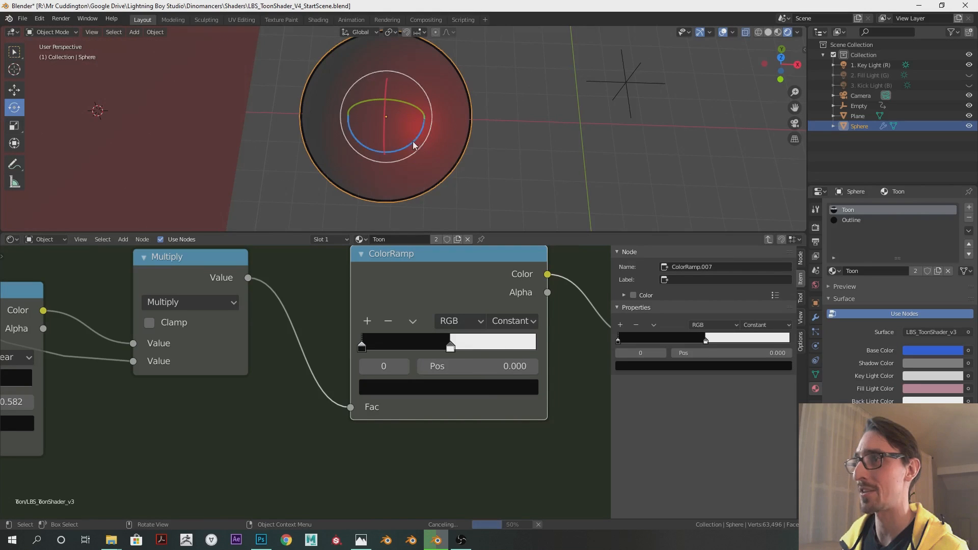
Step: Fine-tune the new ColorRamp's white stop to position 0.505, checking the hard-edged highlight on the sphere
scroll(413, 142, "up", 3)
left_click_drag(478, 233, 519, 332)
scroll(393, 222, "up", 5)
mouse_move(392, 222)
middle_mouse_down()
mouse_move(379, 177)
mouse_move(428, 208)
mouse_move(355, 173)
middle_mouse_up()
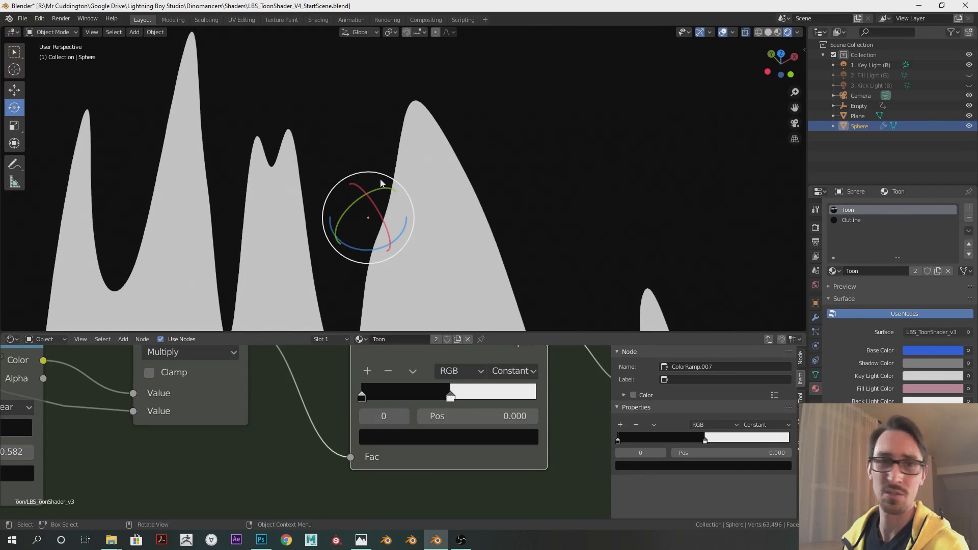
scroll(381, 179, "down", 6)
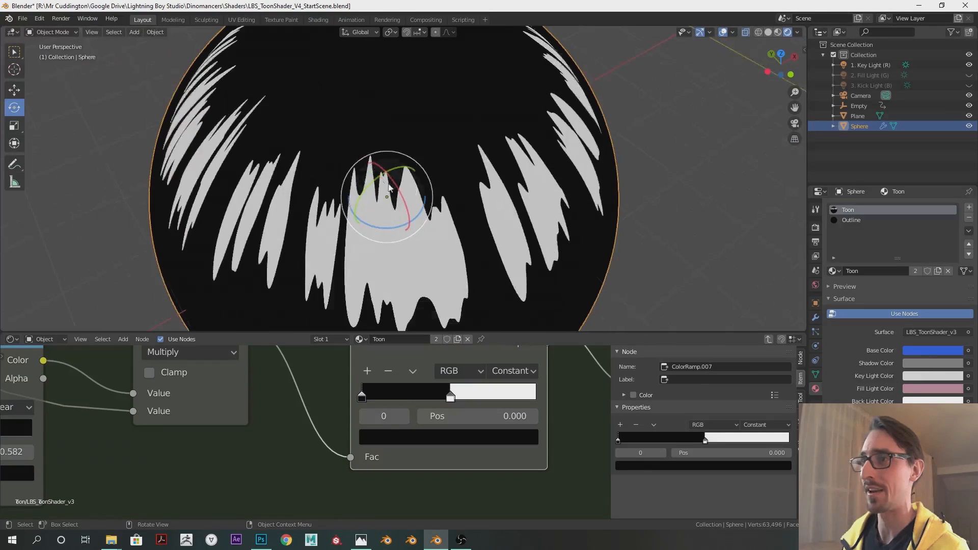
scroll(452, 184, "down", 3)
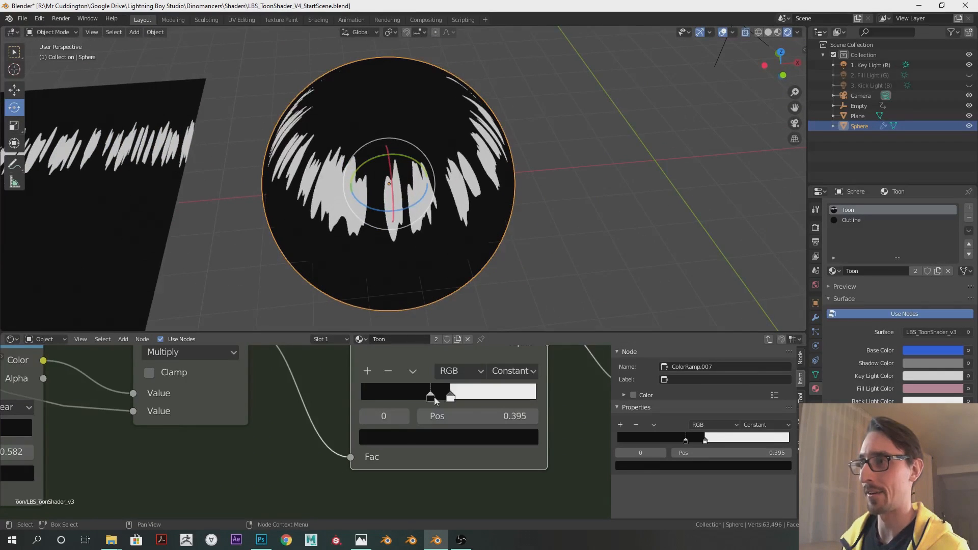
mouse_move(452, 399)
left_mouse_down()
mouse_move(471, 398)
mouse_move(457, 400)
left_mouse_up()
scroll(460, 179, "down", 3)
middle_click_drag(463, 179, 465, 166)
scroll(465, 166, "up", 1)
left_click_drag(455, 398, 450, 399)
scroll(425, 443, "down", 3)
Step: Rotate 1. Key Light (R) freely to test how the anisotropic highlight reacts to the light direction
middle_click_drag(425, 443, 378, 435)
scroll(359, 437, "down", 5)
middle_click_drag(527, 164, 530, 200)
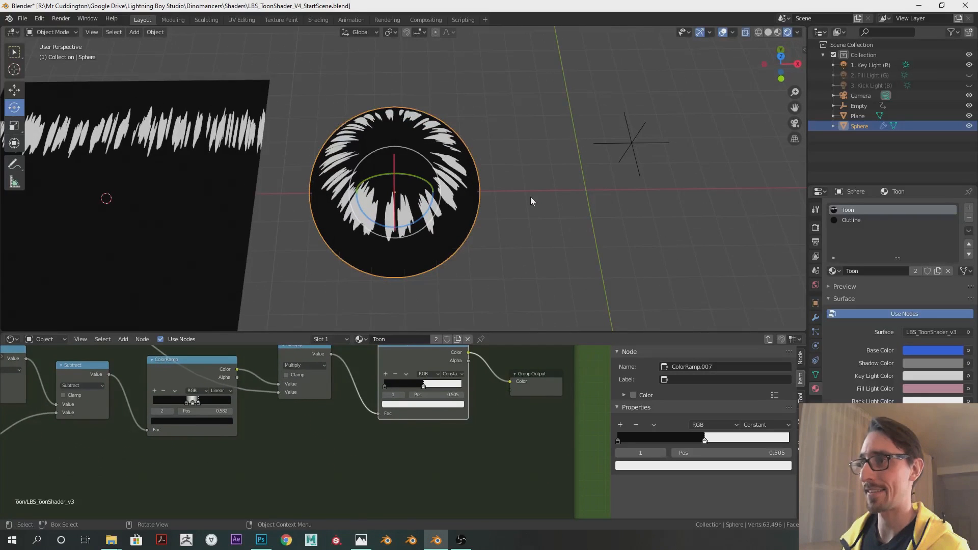
scroll(345, 421, "down", 2)
middle_click_drag(461, 222, 466, 197)
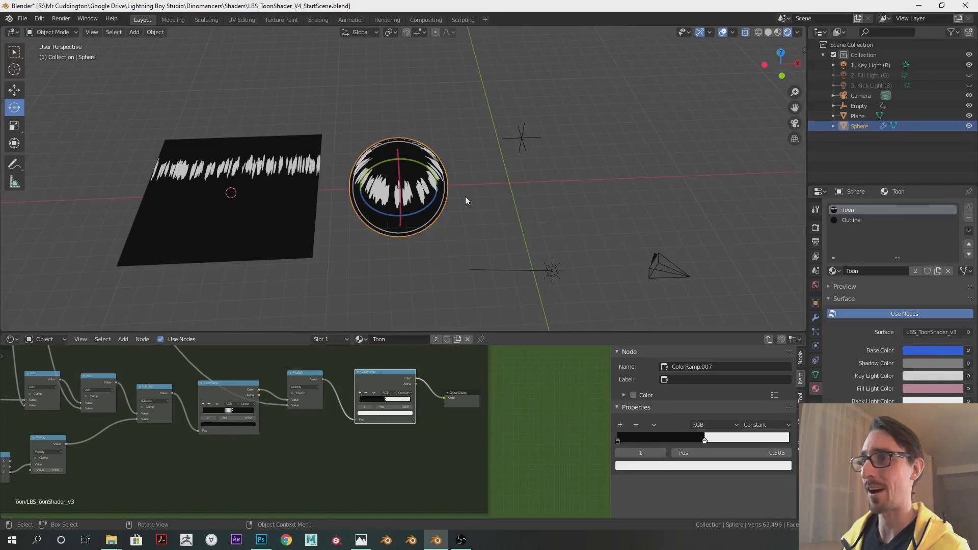
left_click(552, 270)
left_click_drag(544, 279, 483, 235)
left_click_drag(570, 293, 559, 299)
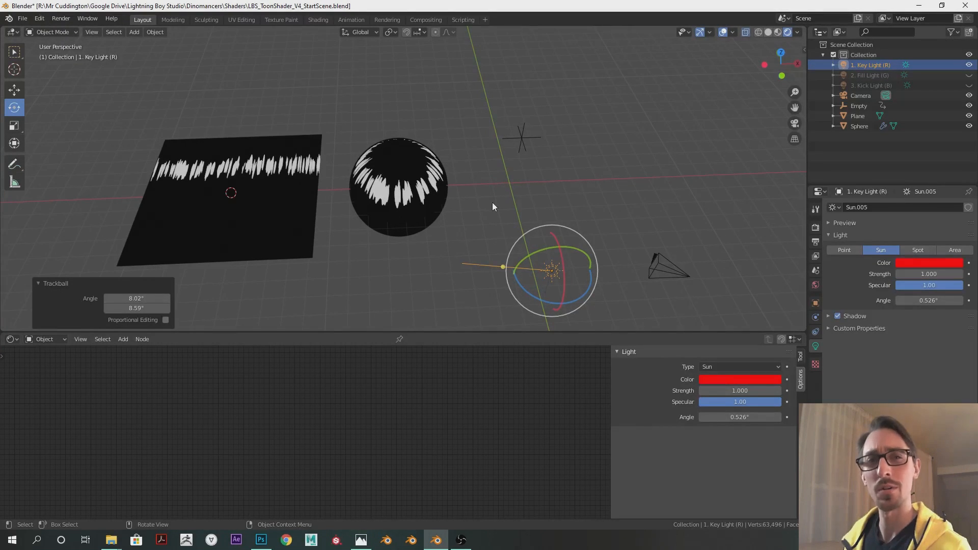
Step: Move and further rotate the key light while checking the highlight from above and from the side
key("g")
left_click(562, 195)
left_click_drag(554, 227, 529, 227)
scroll(502, 236, "up", 2)
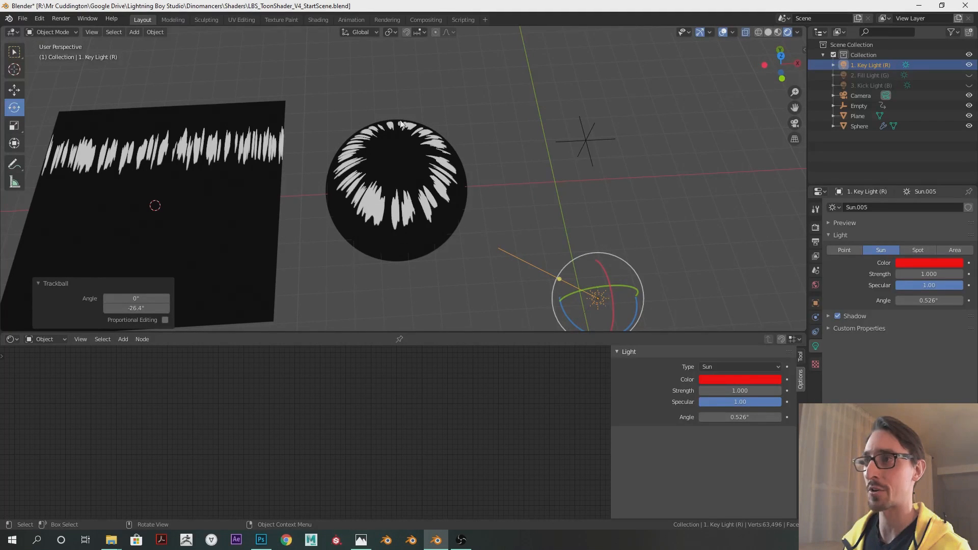
middle_click_drag(383, 210, 385, 235)
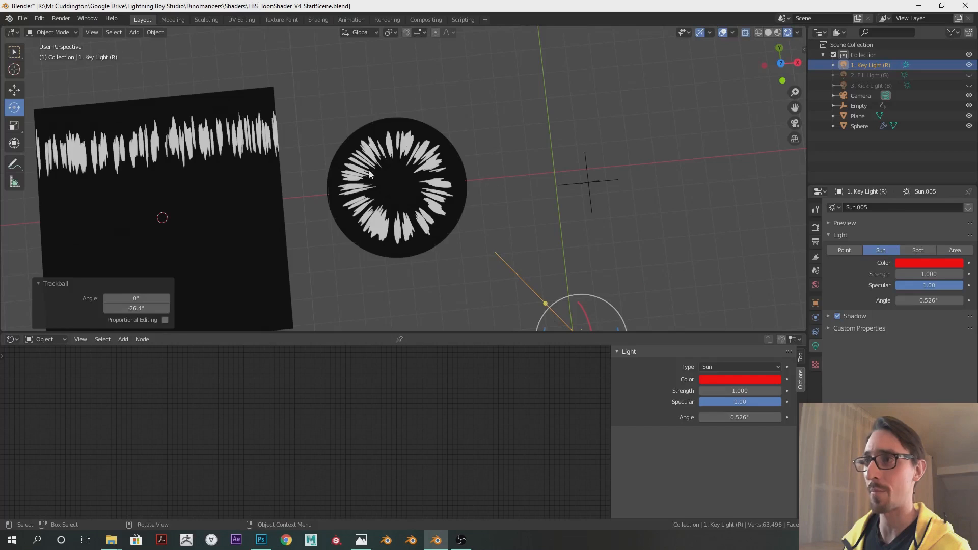
middle_click_drag(462, 240, 458, 188)
left_click_drag(601, 278, 544, 264)
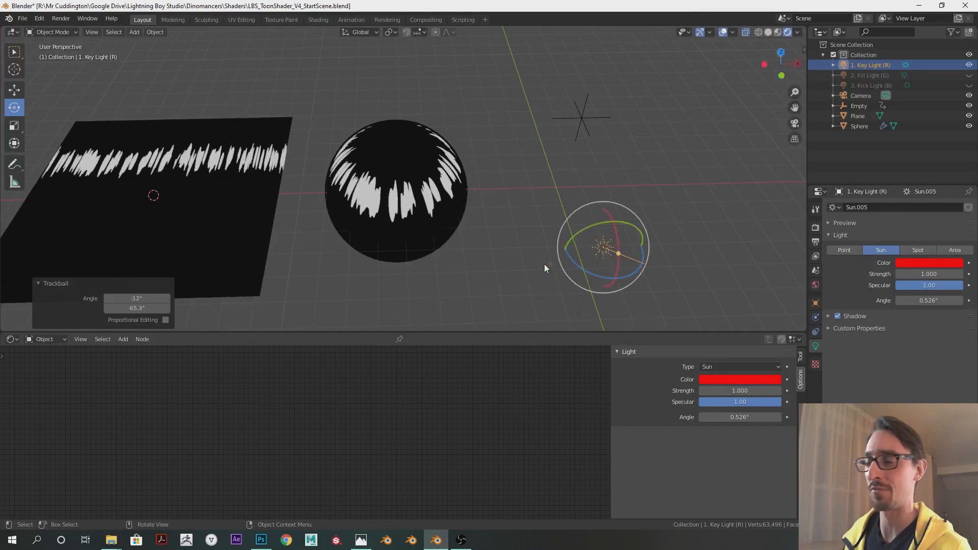
Step: Select the sphere, reopen its LBS_ToonShader_v3 node group and enlarge the node editor
scroll(473, 225, "up", 3)
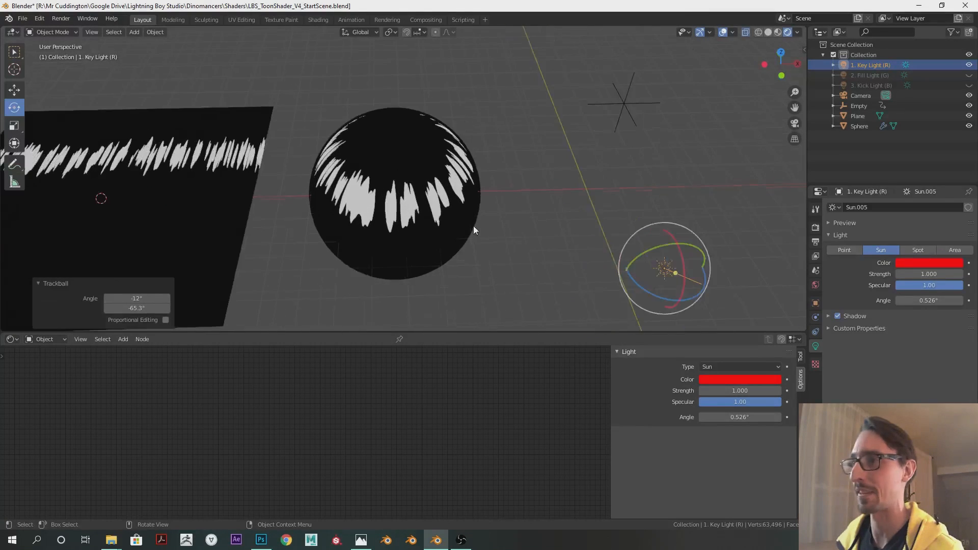
left_click(421, 199)
key("Tab")
middle_click_drag(383, 432, 499, 365, "shift")
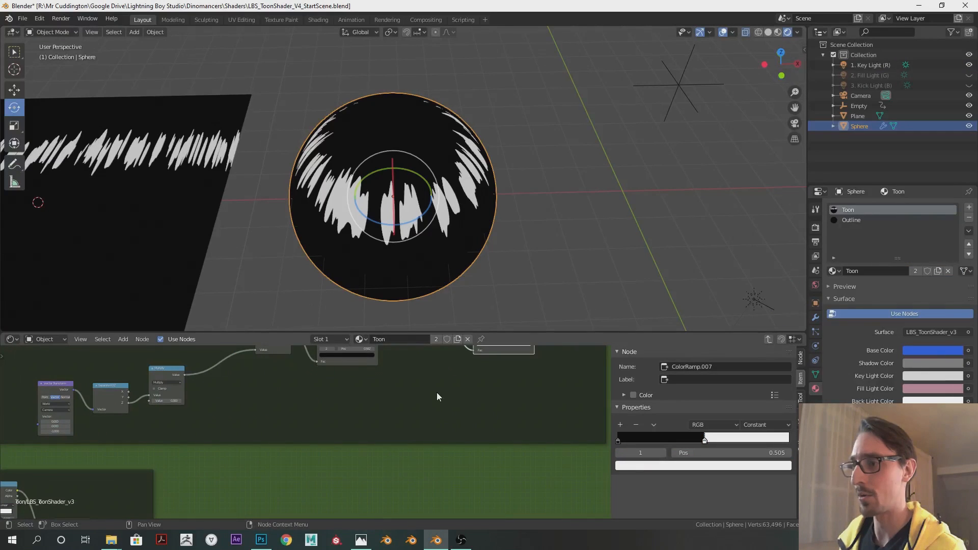
middle_click_drag(436, 393, 437, 449, "shift")
left_click_drag(503, 333, 508, 122)
scroll(395, 380, "down", 2)
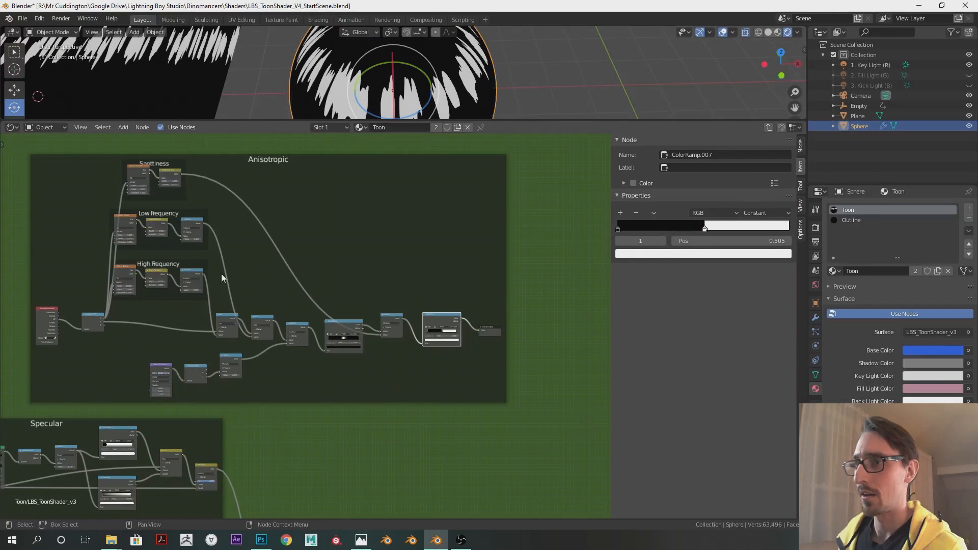
Step: Move the Spottiness, Low Frequency and High Frequency frames together to lie closer to the main node chain
left_click(176, 269)
left_click(173, 220, "shift")
left_click(153, 163, "shift")
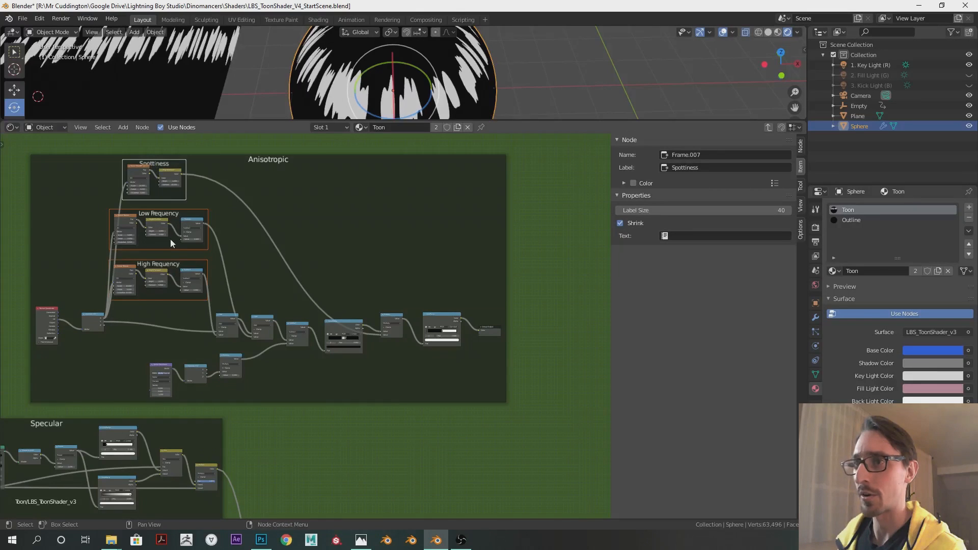
left_click_drag(168, 266, 269, 390)
Step: Rearrange the Vector Transform, Separate XYZ and Multiply nodes beneath the main chain to tidy the Anisotropic frame
left_click(168, 366)
scroll(196, 376, "up", 5)
left_click(154, 385, "shift")
left_click(193, 372, "shift")
middle_click_drag(265, 348, 418, 353, "shift")
left_click(362, 391)
left_click_drag(372, 411, 381, 407)
left_click_drag(321, 409, 336, 411)
left_click_drag(136, 322, 127, 323)
Step: Shift the whole Anisotropic frame farther away from the Specular frame
middle_click_drag(457, 394, 336, 332, "shift")
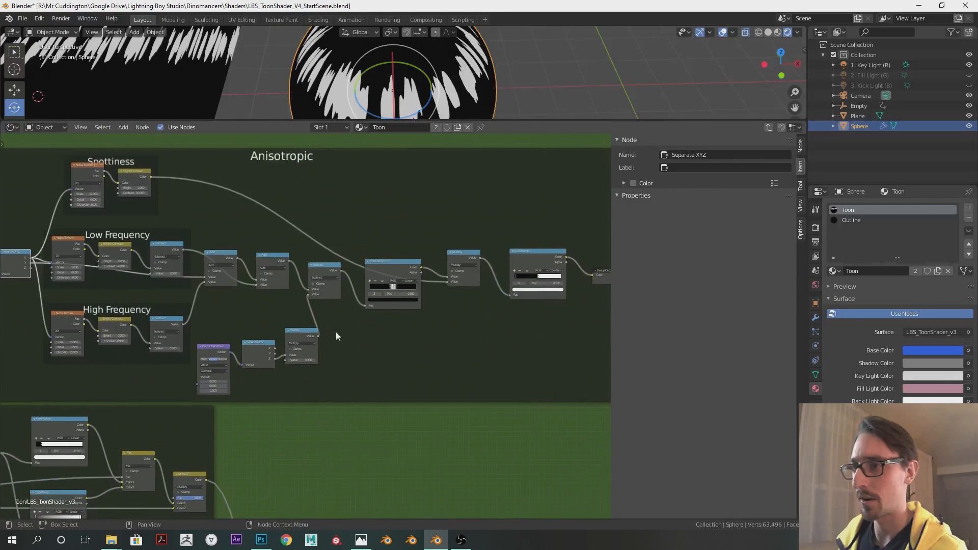
left_click_drag(302, 166, 270, 130)
middle_click_drag(415, 309, 391, 305)
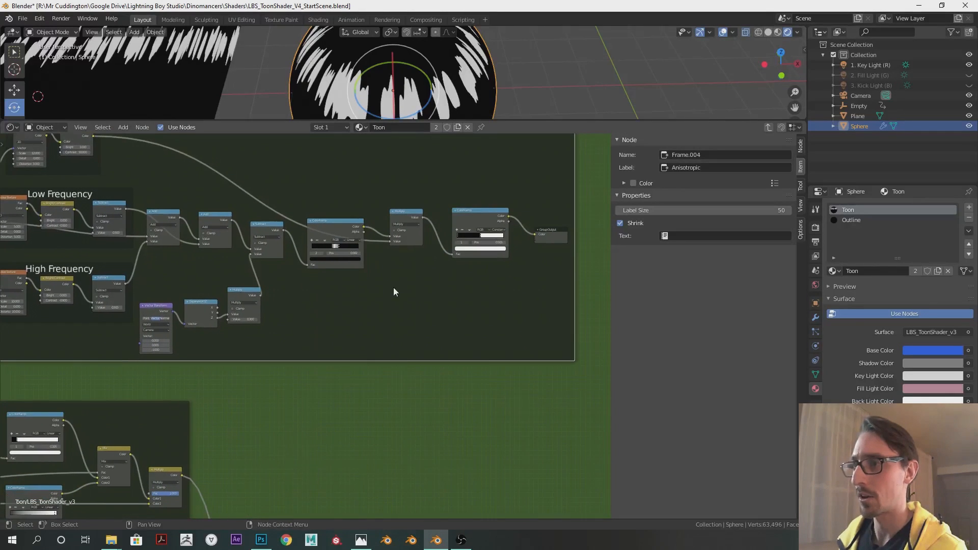
Step: Add a Specular shader node below the first ColorRamp and lower the Group Output node
key("shift+a")
left_click(394, 280)
type("specu")
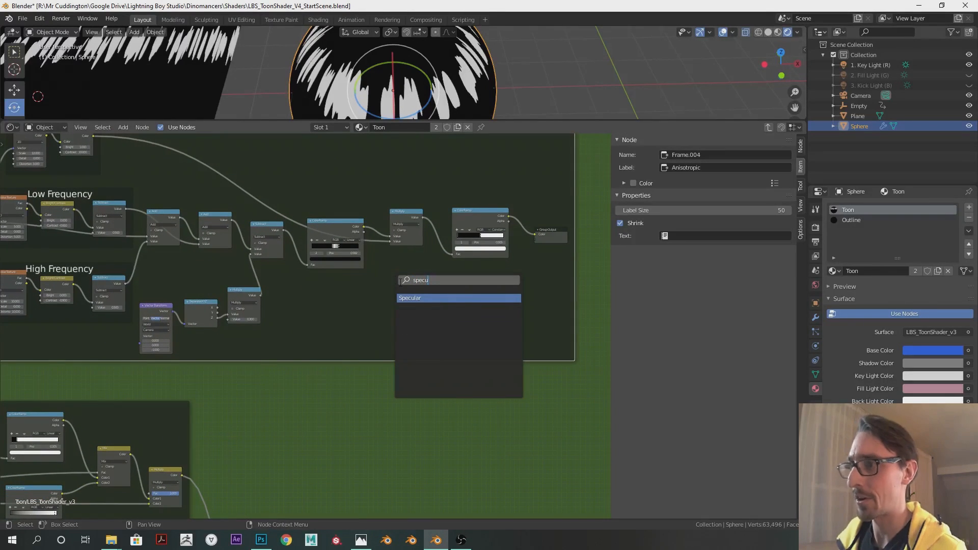
key("Return")
left_click(288, 302)
scroll(423, 323, "up", 9)
middle_click_drag(448, 312, 347, 299)
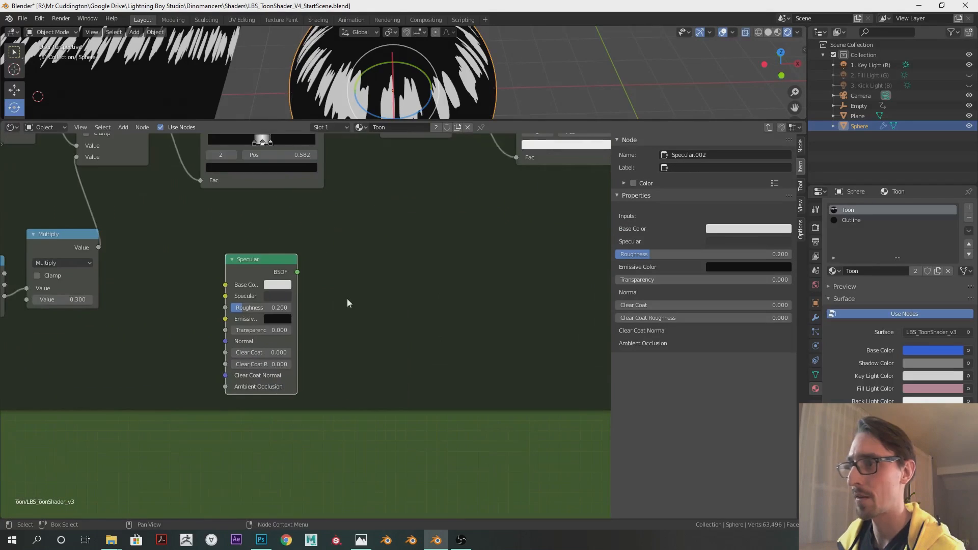
scroll(347, 298, "down", 2)
middle_click_drag(413, 265, 329, 293)
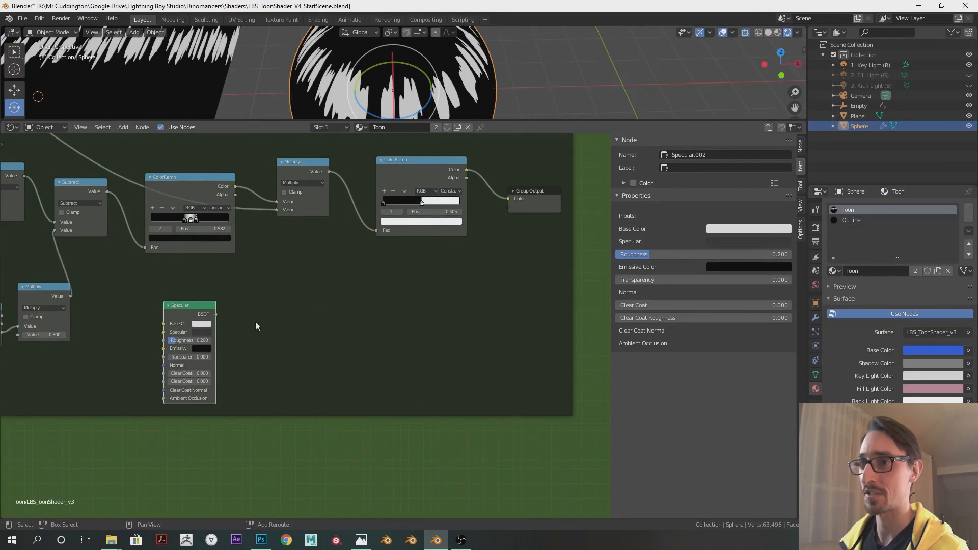
middle_click_drag(260, 331, 254, 358)
left_click_drag(514, 229, 500, 308)
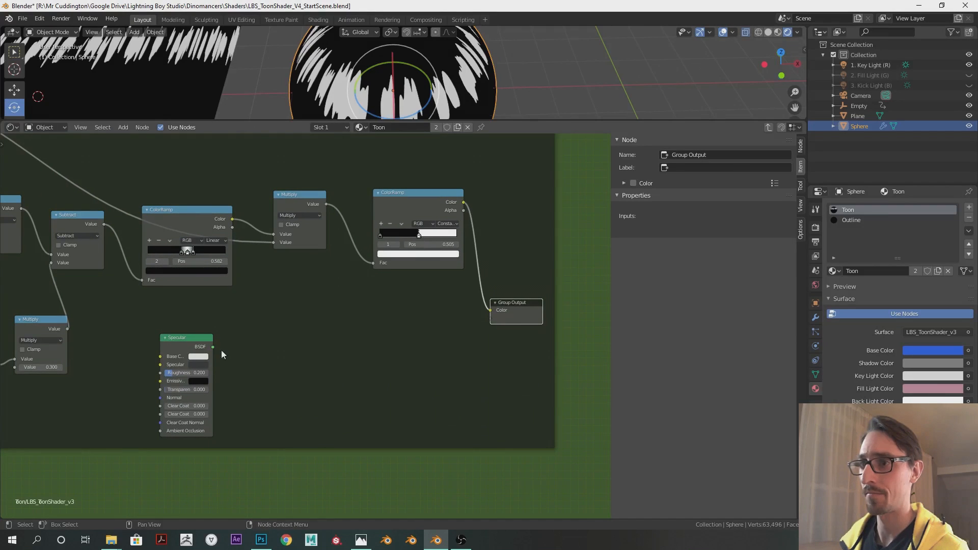
Step: Add a Shader to RGB node beside the new Specular node
key("shift+a")
left_click(267, 326)
type("shad")
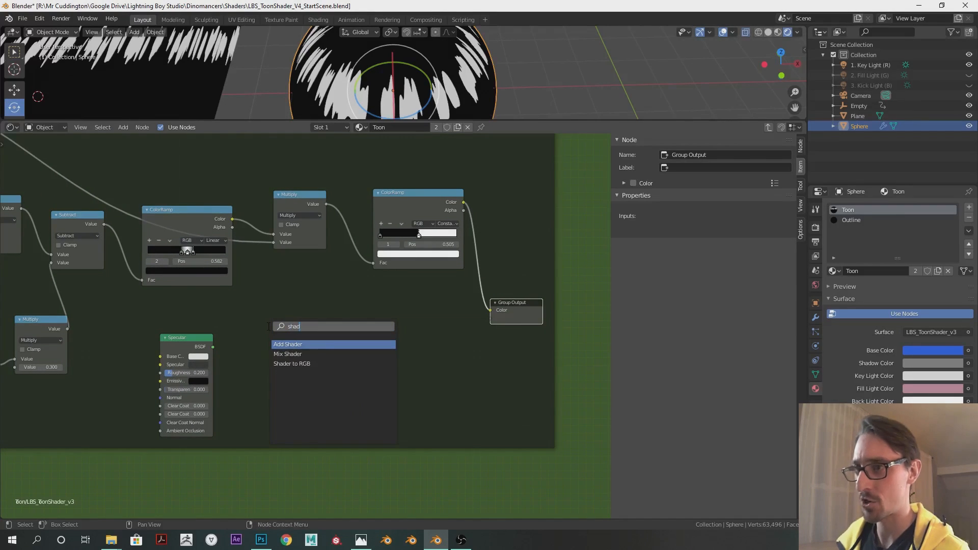
left_click(305, 364)
left_click(344, 332)
Step: Add a Separate RGB node and chain the Specular BSDF through Shader to RGB into its Image input
key("shift+a")
left_click(347, 332)
type("sepa")
left_click(369, 359)
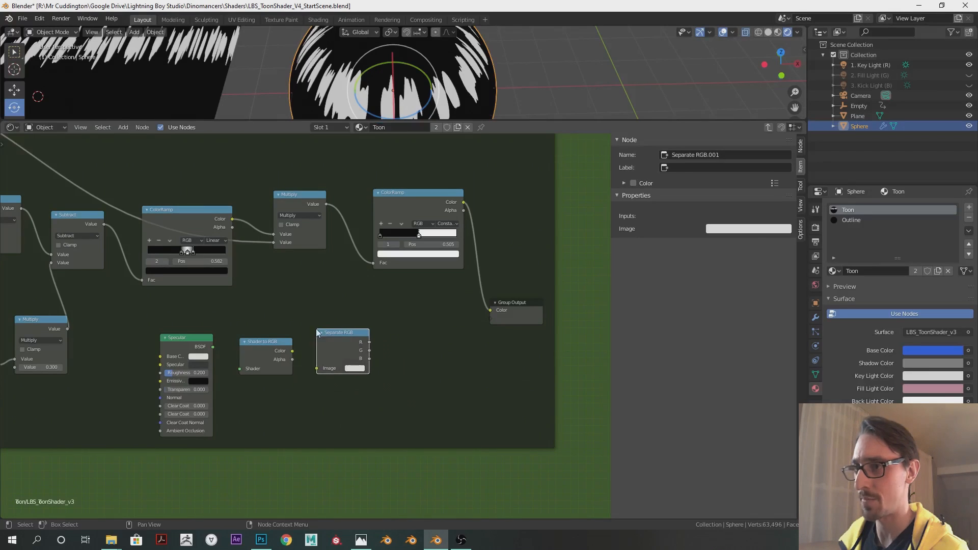
left_click_drag(218, 348, 240, 368)
left_click_drag(295, 350, 317, 367)
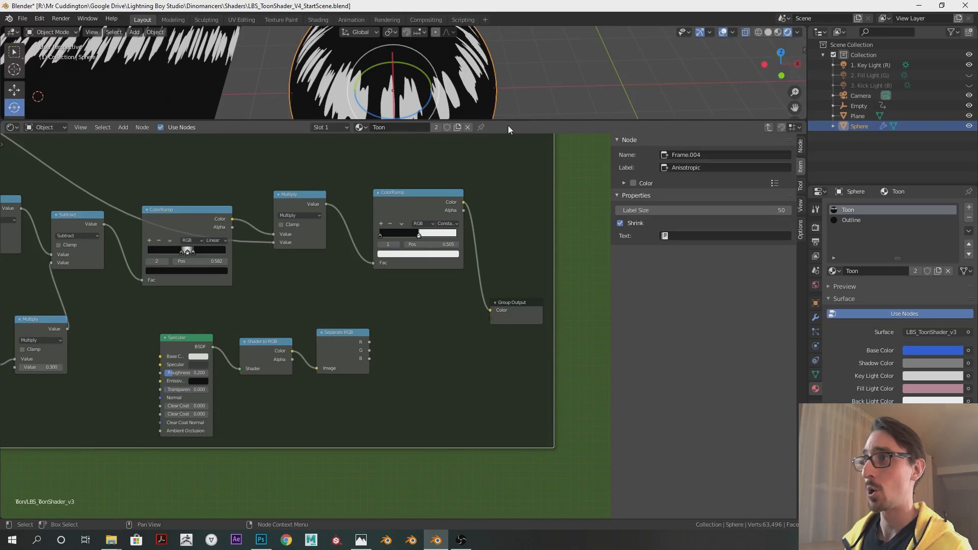
Step: Enlarge the 3D viewport and examine the light settings of the Key (R), Fill (G) and Kick (B) lights
left_click_drag(509, 120, 540, 249)
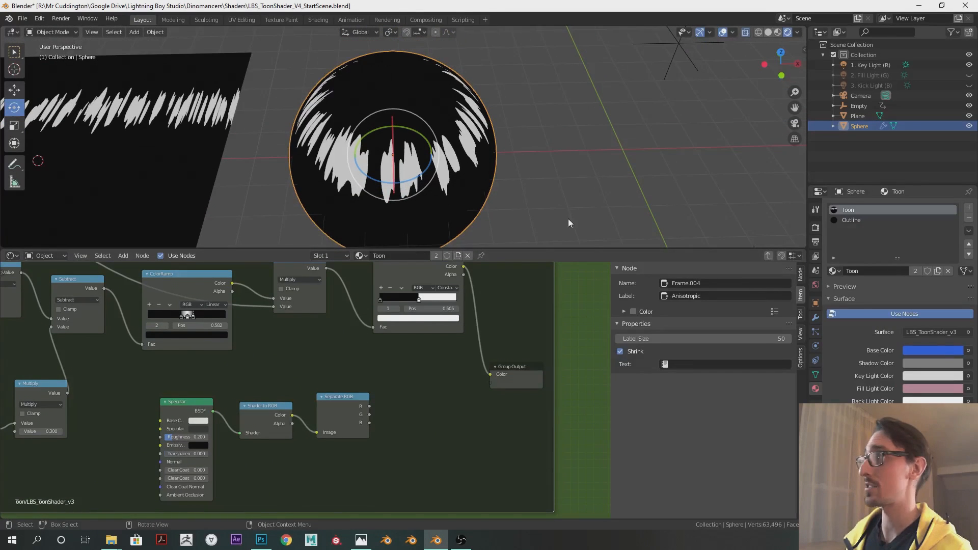
left_click(875, 65)
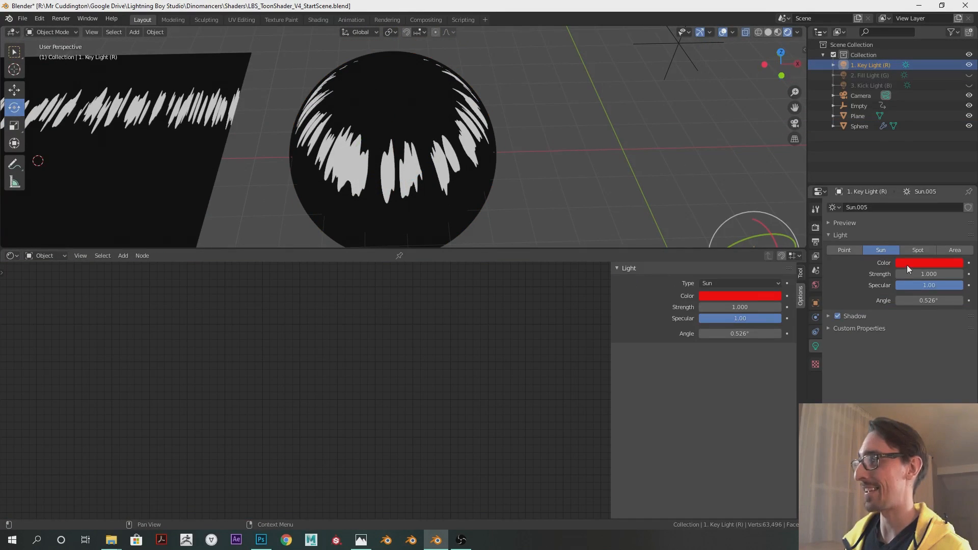
middle_click_drag(579, 148, 534, 145)
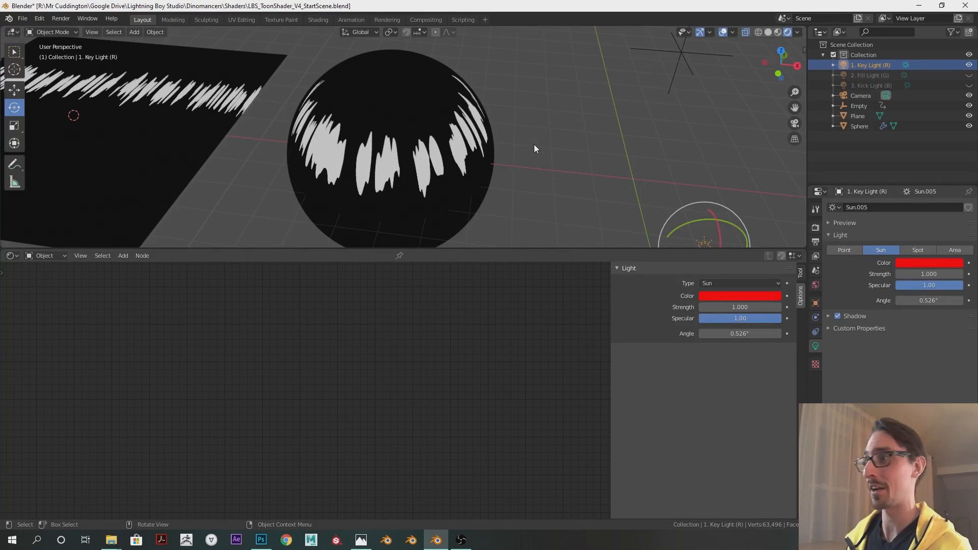
left_click(870, 78)
left_click(868, 84)
left_click(867, 76)
left_click(872, 59)
left_click(873, 65)
middle_click_drag(746, 119, 474, 167)
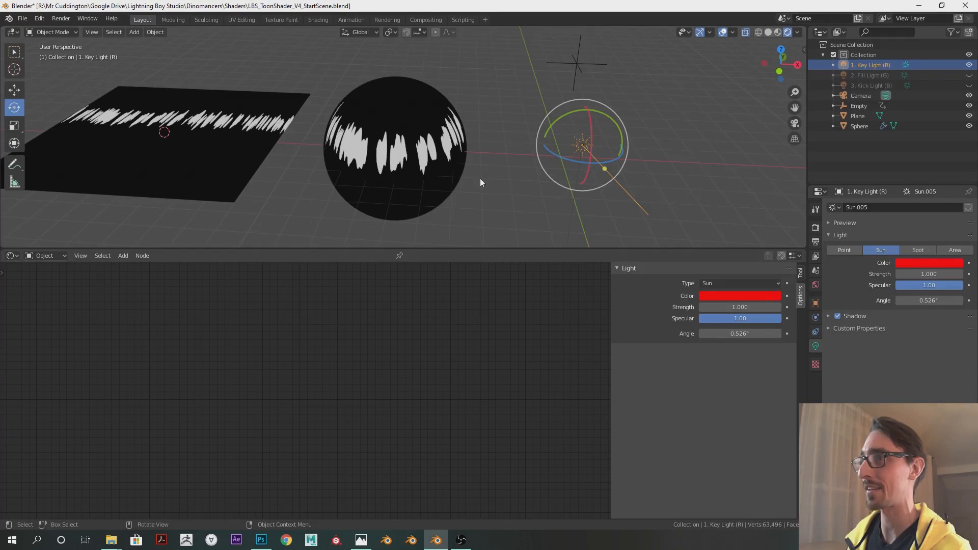
Step: Select the sphere, reopen its node group and nudge the Separate RGB node closer to Shader to RGB
left_click(421, 149)
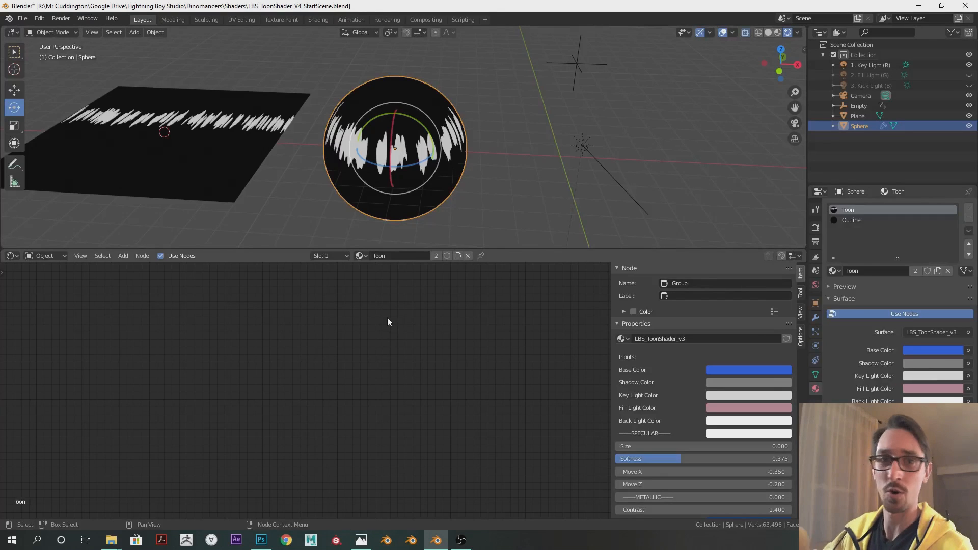
key("Tab")
left_click(338, 405)
left_click(269, 409)
left_click(362, 386)
left_click_drag(347, 396, 343, 397)
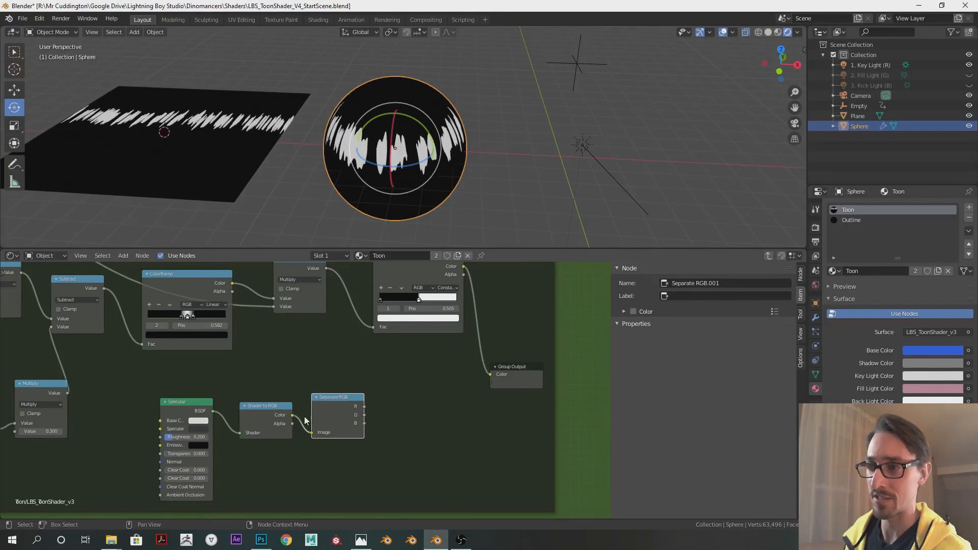
middle_click_drag(369, 403, 390, 378)
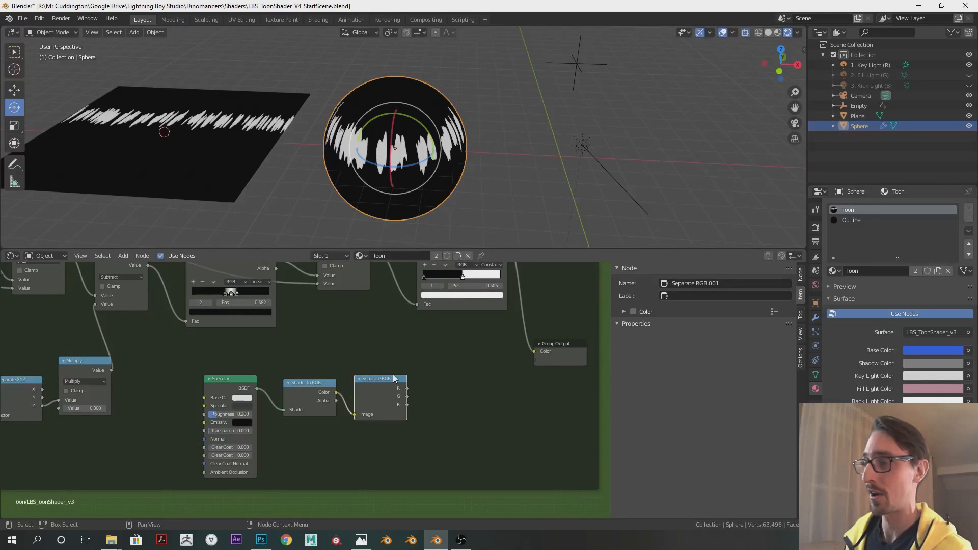
Step: Connect the new Separate RGB node's R output to the Group Output's Color input and view the sphere
scroll(314, 142, "down", 5)
scroll(433, 183, "up", 4)
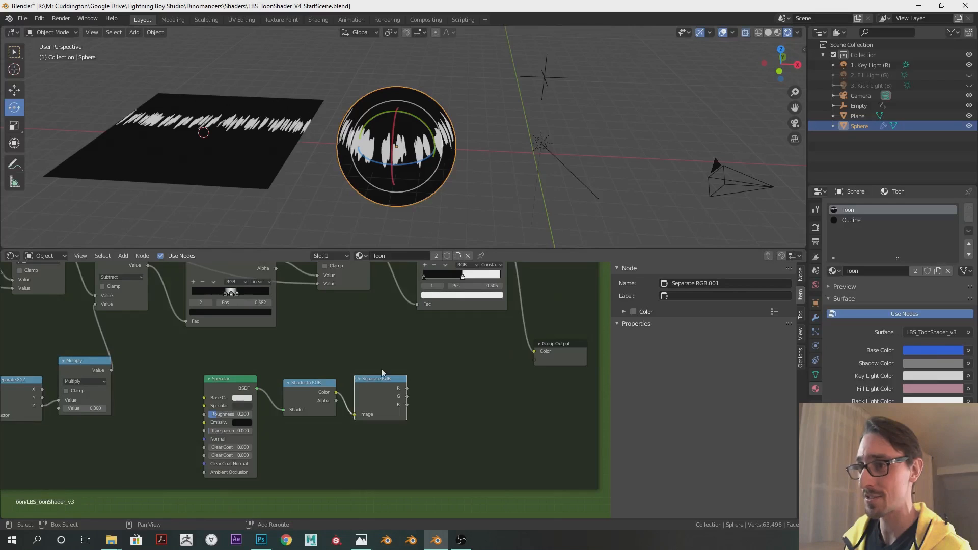
middle_click_drag(382, 370, 335, 365)
left_click_drag(361, 384, 477, 372)
middle_click_drag(466, 114, 475, 155)
scroll(476, 155, "up", 2)
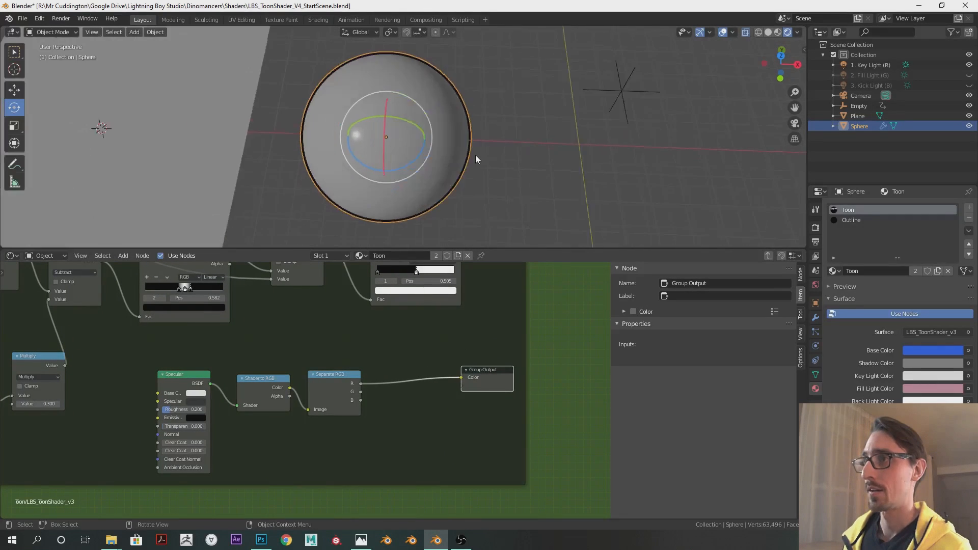
Step: Rotate the Key Light (R) freely to check that the specular spot on the sphere follows it
scroll(476, 155, "down", 4)
left_click(489, 197)
left_click_drag(505, 224, 508, 185)
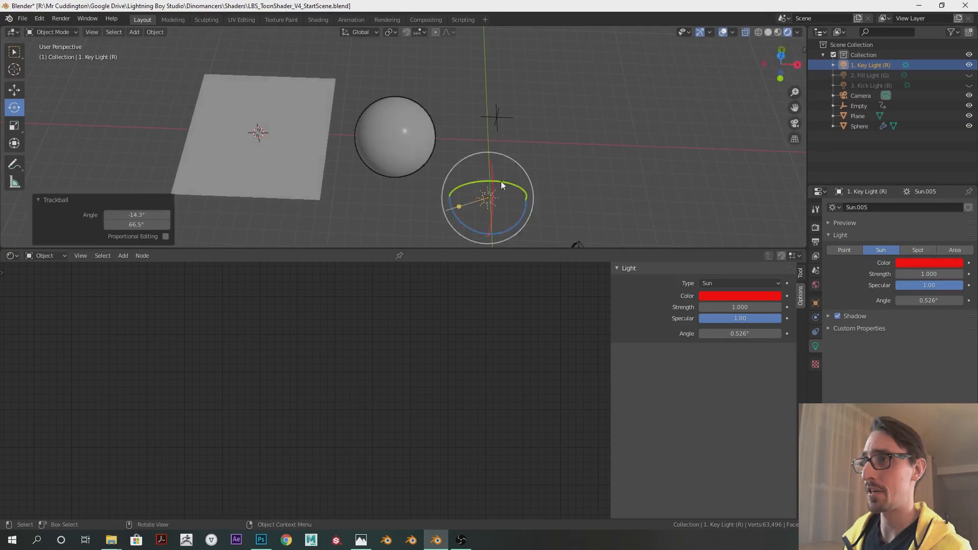
middle_click_drag(508, 185, 474, 142)
Step: In the sphere's Specular node, set Base Color to black, Specular to near white and Roughness to about 0.517
left_click(393, 91)
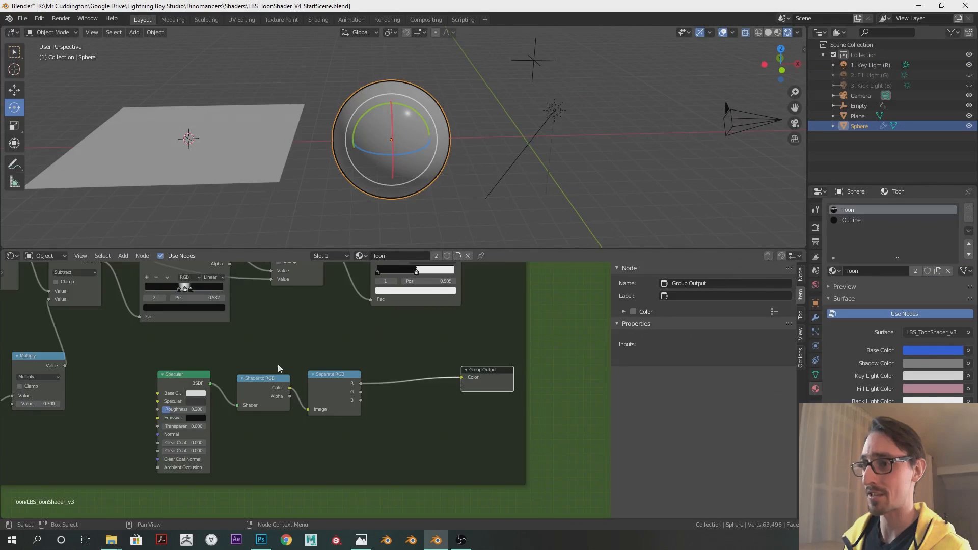
scroll(356, 378, "up", 3)
scroll(342, 351, "up", 1)
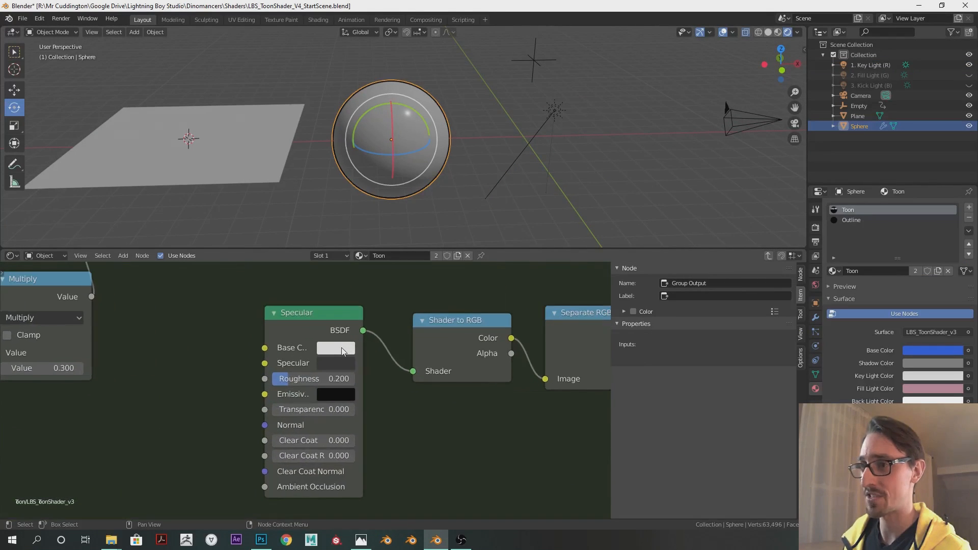
left_click(334, 350)
left_click_drag(433, 173, 445, 257)
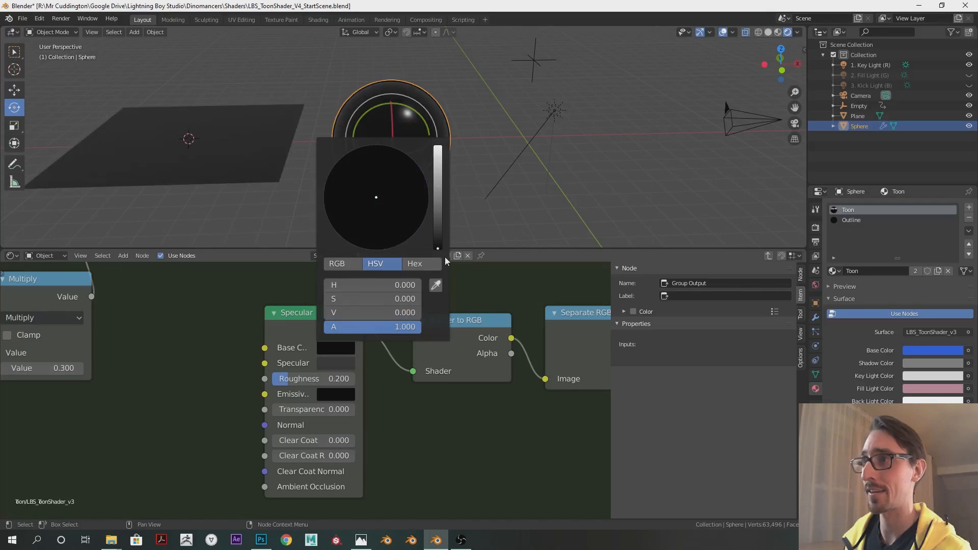
left_click(334, 363)
left_click_drag(442, 247, 438, 164)
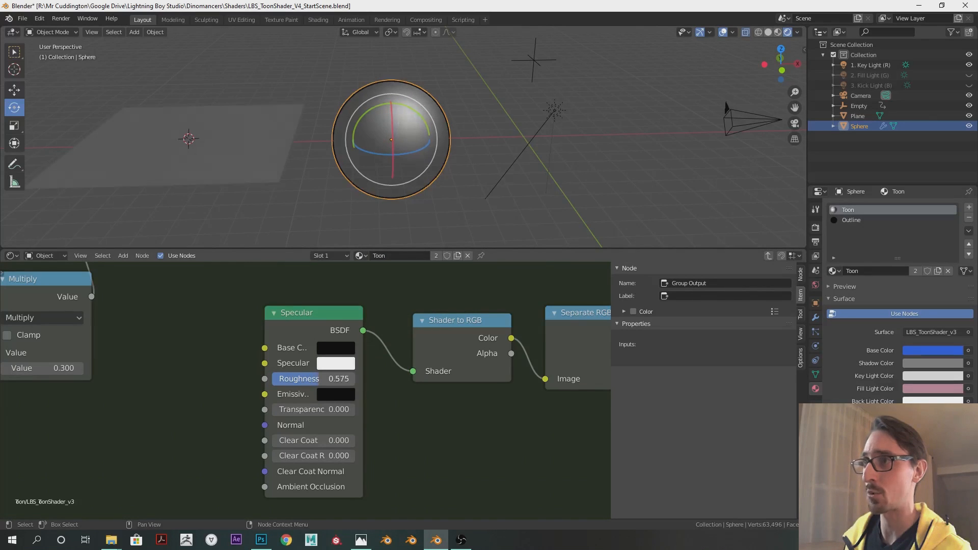
Step: Rotate the Key Light (R) in several directions to test the soft specular highlight from different angles
left_click(526, 162)
mouse_move(556, 113)
left_mouse_down()
mouse_move(548, 121)
mouse_move(488, 110)
mouse_move(557, 124)
left_mouse_up()
scroll(366, 144, "up", 2)
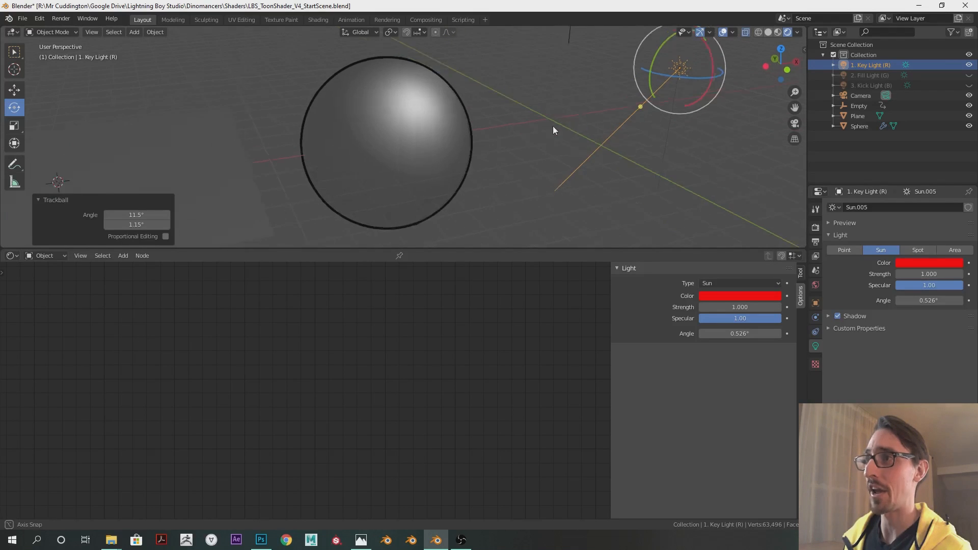
scroll(572, 124, "down", 2)
left_click_drag(615, 102, 503, 151)
mouse_move(503, 152)
middle_mouse_down()
mouse_move(470, 138)
mouse_move(505, 149)
middle_mouse_up()
left_click_drag(558, 130, 516, 155)
mouse_move(392, 167)
middle_mouse_down()
mouse_move(475, 148)
mouse_move(393, 163)
middle_mouse_up()
left_click_drag(571, 102, 628, 104)
Step: Reopen the sphere's node group and move the Group Output node further right to make room after the ColorRamp
left_click(430, 167)
key("Tab")
scroll(423, 403, "down", 3)
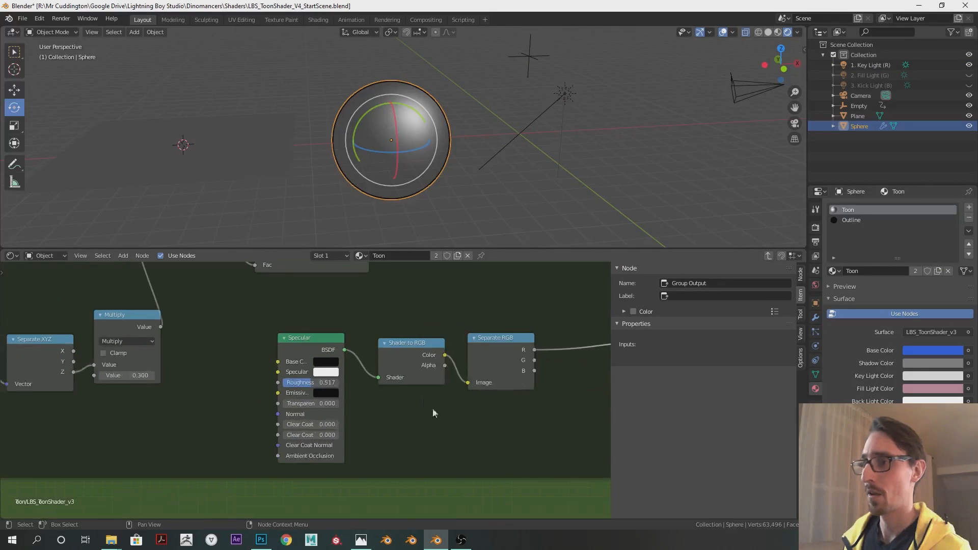
middle_click_drag(475, 405, 379, 424)
scroll(380, 426, "down", 4)
middle_click_drag(469, 423, 409, 442)
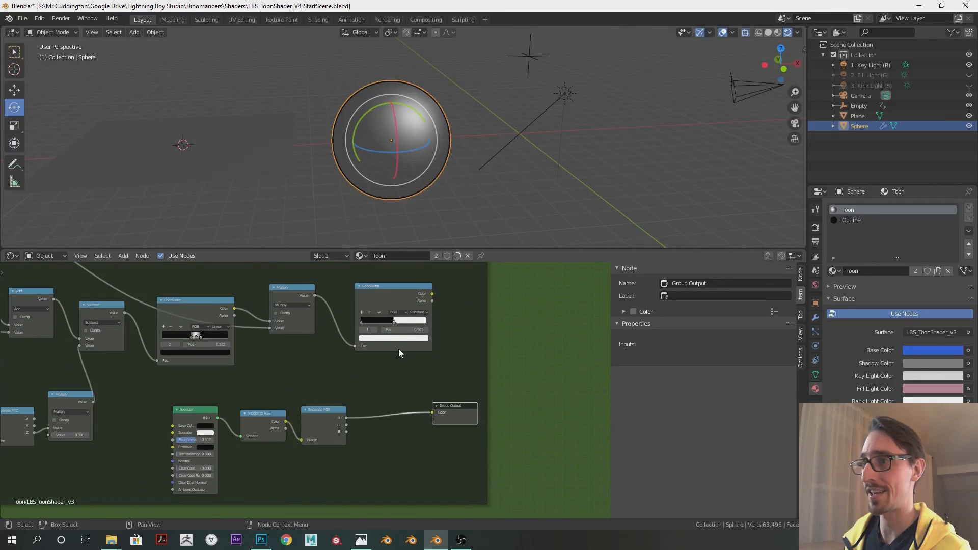
left_click_drag(389, 289, 384, 288)
left_click_drag(460, 412, 553, 415)
middle_click_drag(459, 343, 410, 376)
left_click_drag(348, 325, 346, 326)
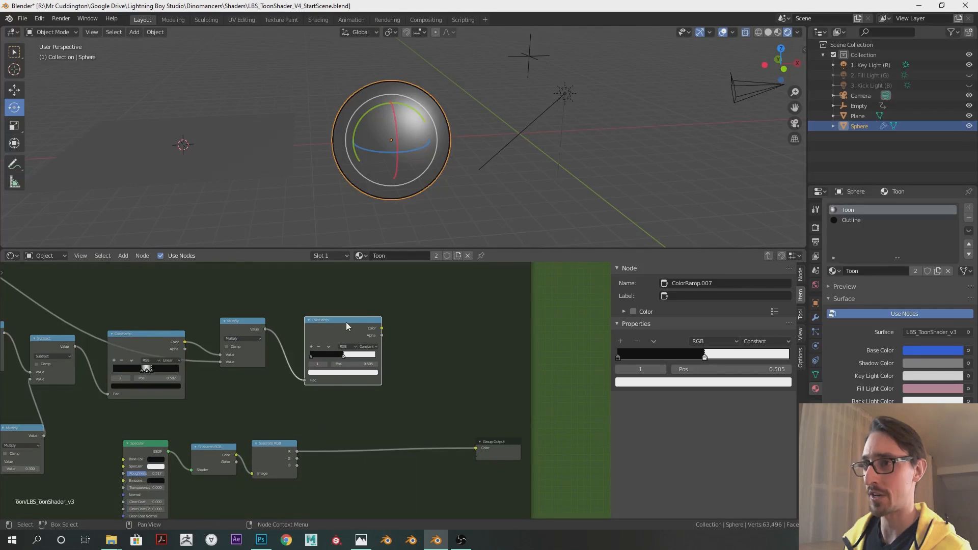
Step: Duplicate the Multiply node after the ColorRamp, multiply the ramp's Color by Separate RGB's R, and feed the result into Group Output
left_click(240, 320)
key("shift+d")
left_click(436, 331)
left_click_drag(383, 328, 416, 365)
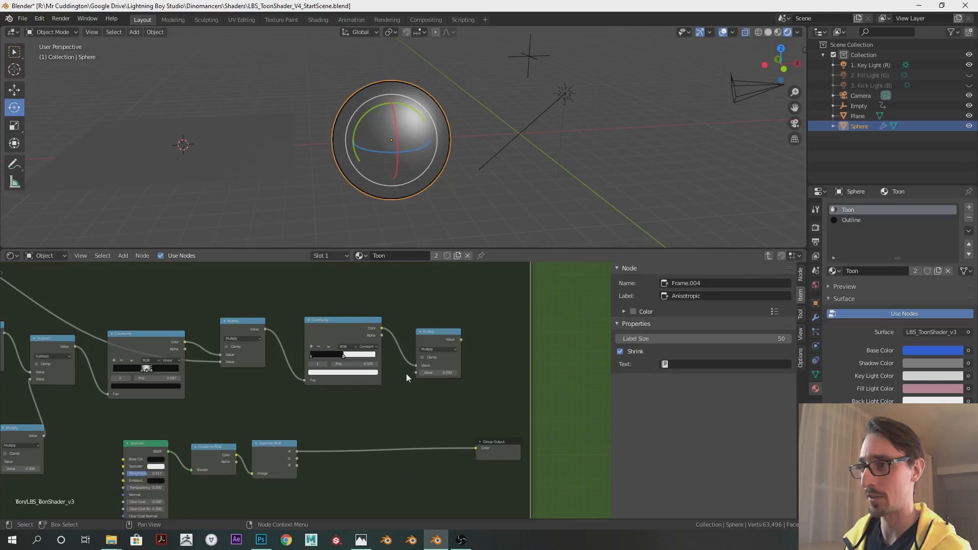
left_click_drag(296, 452, 417, 373)
left_click_drag(461, 339, 541, 363)
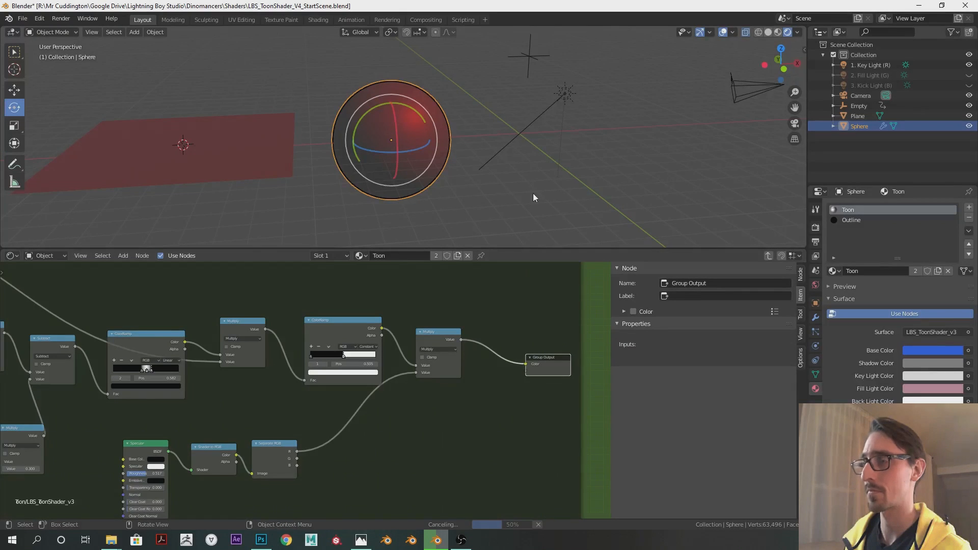
Step: Rotate the Key Light (R) to test how it masks the streaked anisotropic highlight
middle_click_drag(472, 154, 473, 182)
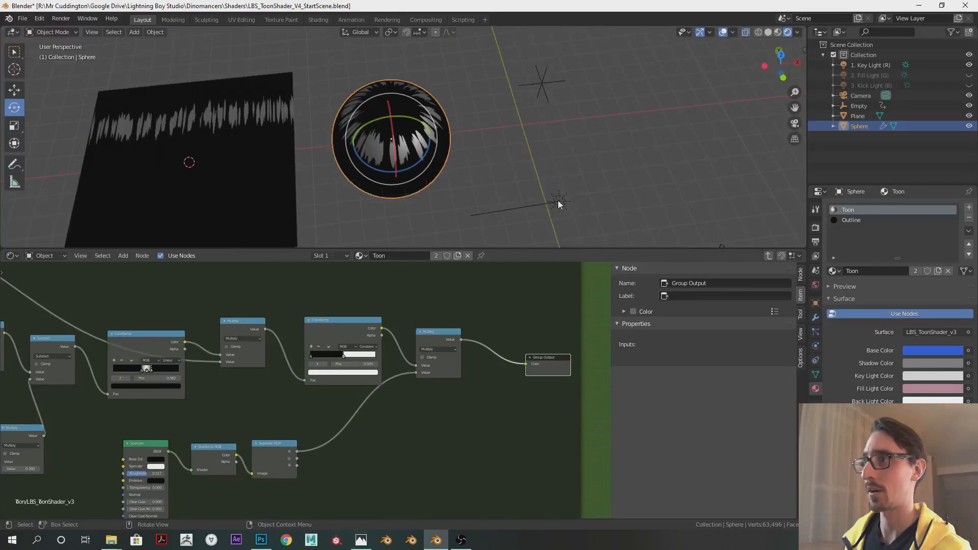
left_click(553, 206)
left_click_drag(551, 205, 438, 199)
Step: Reopen the sphere's node group, set the Specular node's Roughness to 0.592 and darken its Specular colour to grey
left_click(427, 162)
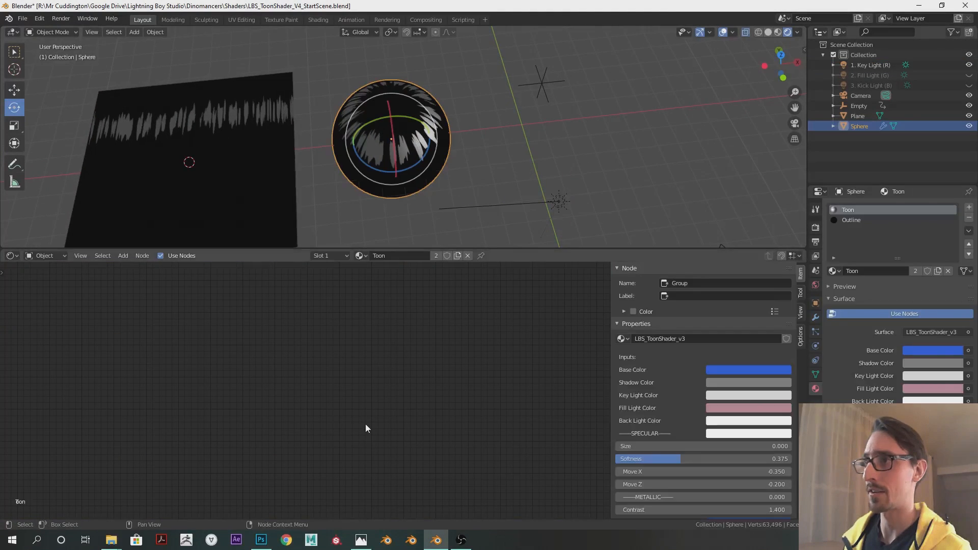
scroll(290, 458, "up", 1)
left_click(234, 429)
left_click_drag(215, 437, 227, 438)
left_click(234, 429)
mouse_move(289, 331)
left_mouse_down()
mouse_move(289, 362)
mouse_move(288, 327)
left_mouse_up()
Step: Swing the Key Light (R) around the sphere and inspect the streaks' brightness falloff up close
left_click(566, 204)
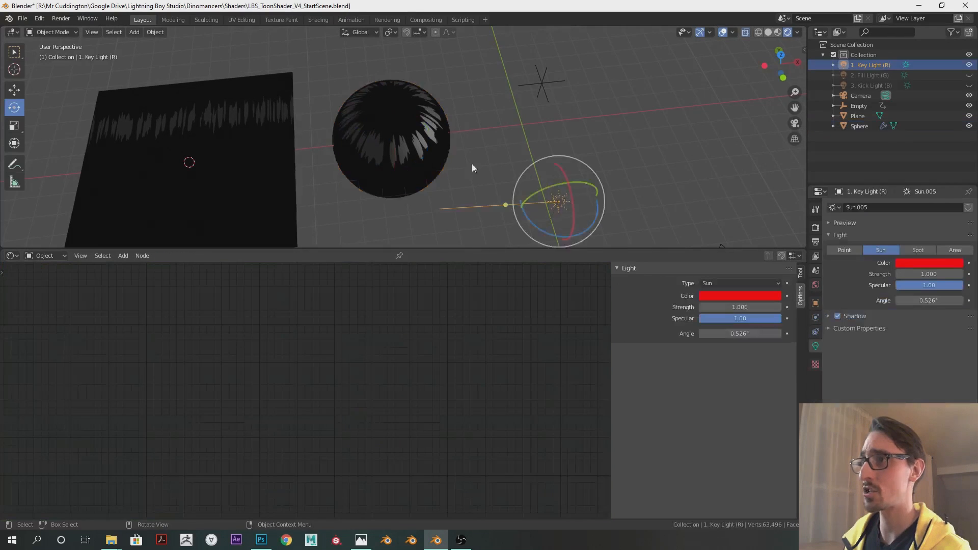
scroll(494, 171, "up", 1)
left_click_drag(601, 228, 357, 170)
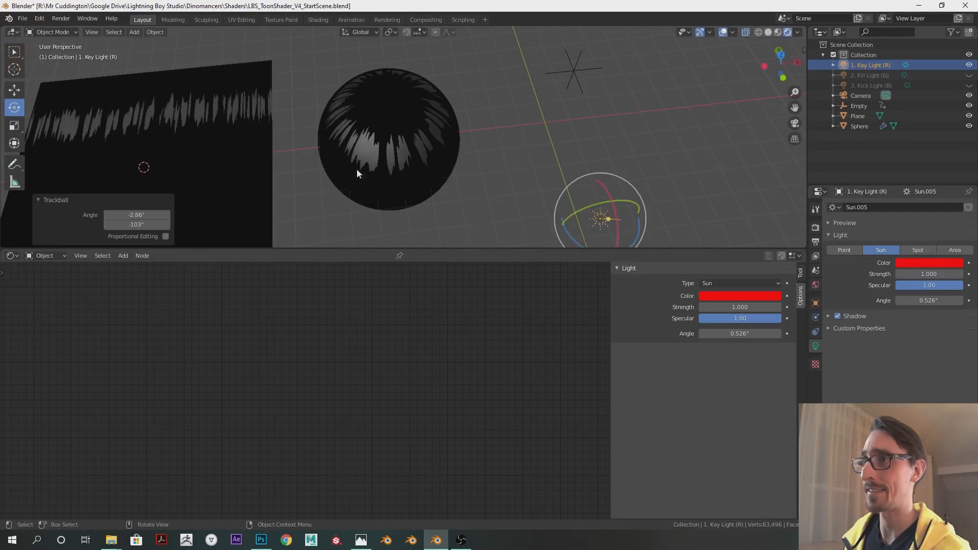
scroll(358, 169, "up", 3)
scroll(449, 168, "down", 3)
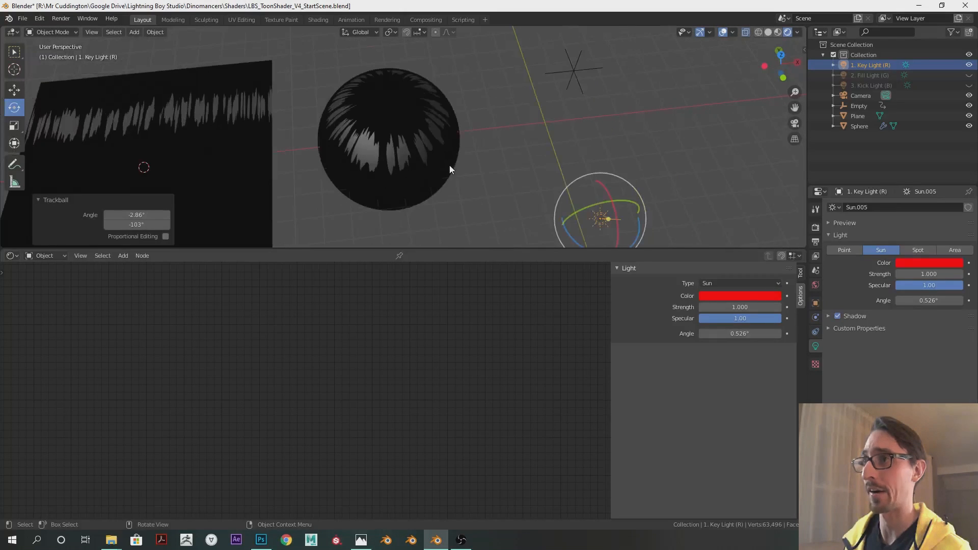
Step: Wire the final ColorRamp's Color straight into Group Output, move the last Multiply node below, and shift the ramp right
left_click(449, 165)
middle_click_drag(494, 353, 444, 398)
mouse_move(463, 343)
left_mouse_down()
mouse_move(464, 367)
mouse_move(460, 359)
left_mouse_up()
left_click_drag(382, 337, 380, 336)
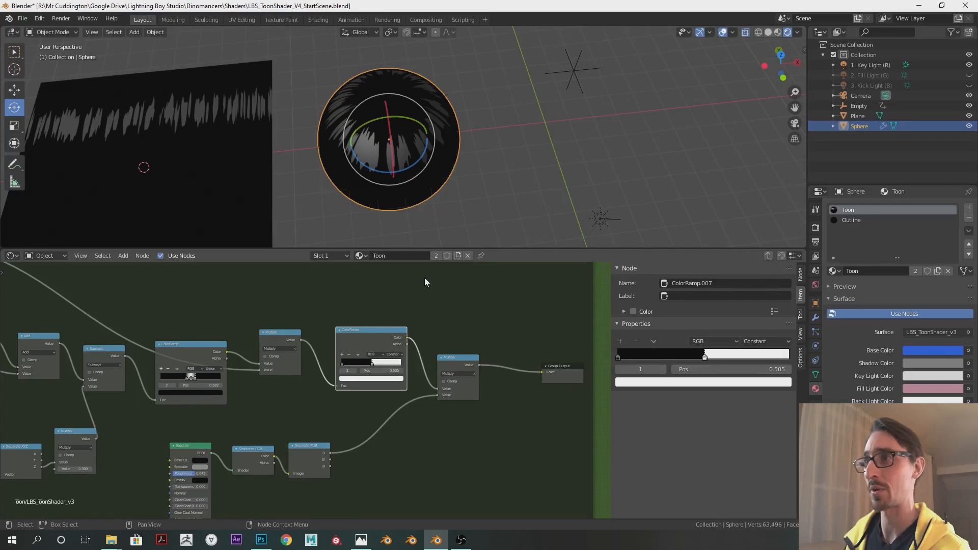
scroll(447, 161, "up", 3)
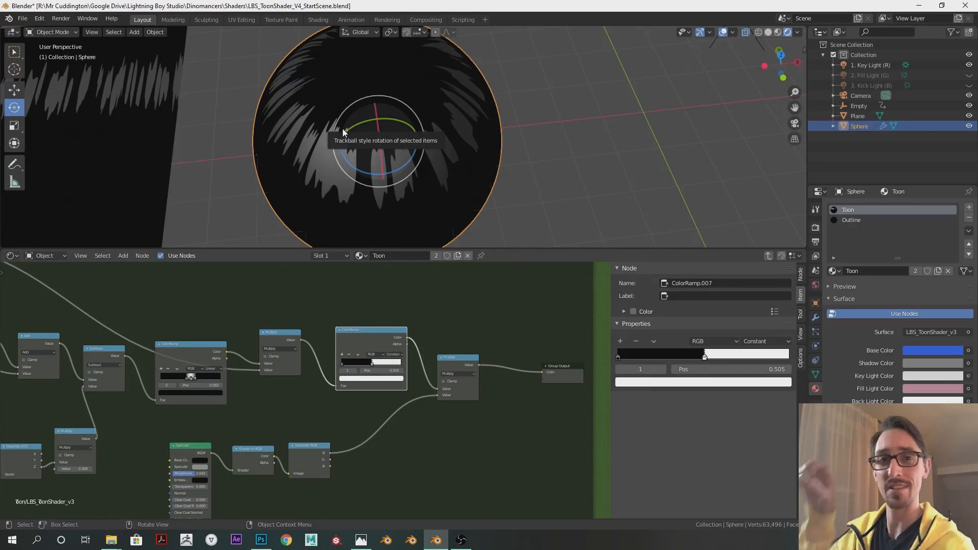
left_click_drag(456, 359, 462, 380)
left_click_drag(408, 338, 540, 372)
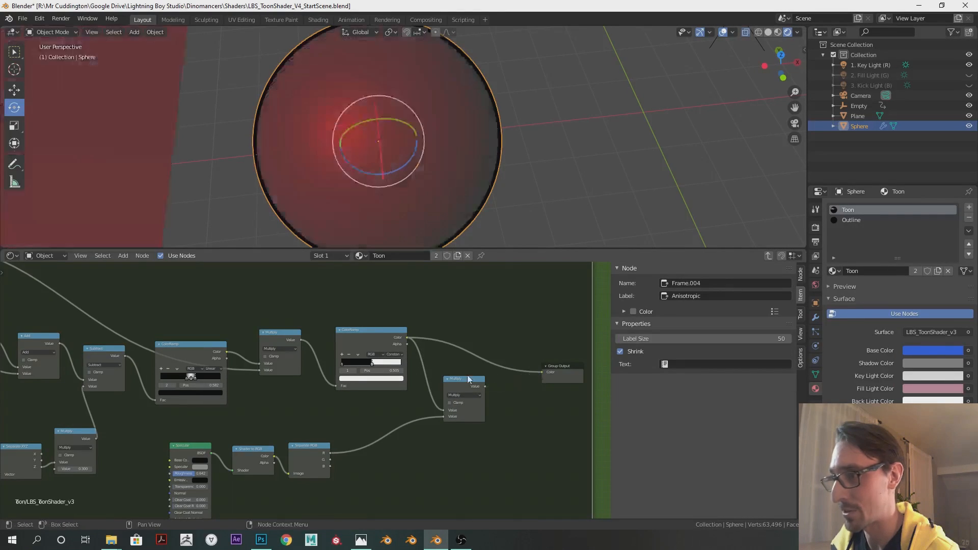
left_click_drag(465, 380, 435, 418)
left_click_drag(372, 389, 439, 386)
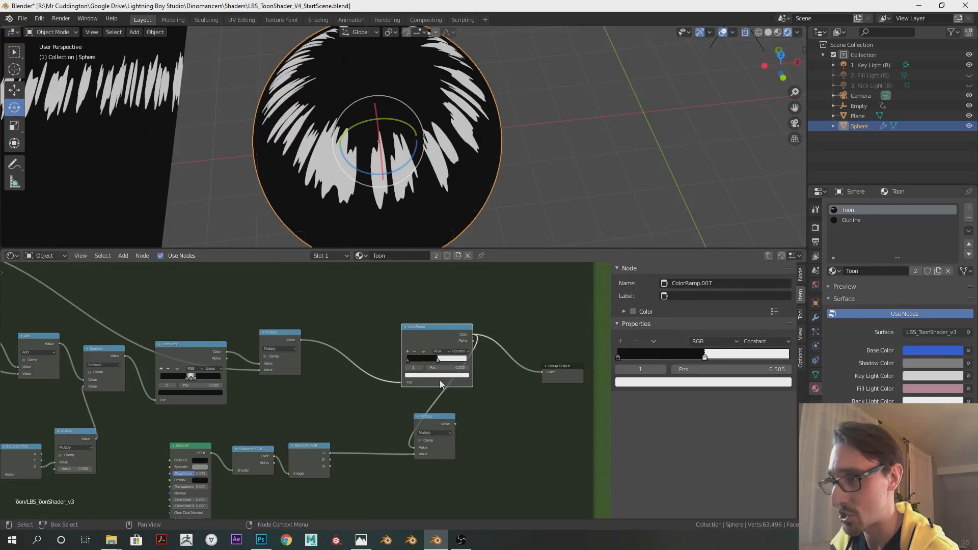
Step: Insert the light Multiply node between the noise Multiply and the final ColorRamp, linking its output to the ramp's Fac
left_click_drag(414, 447, 347, 362)
left_click_drag(301, 339, 340, 383)
left_click(394, 372)
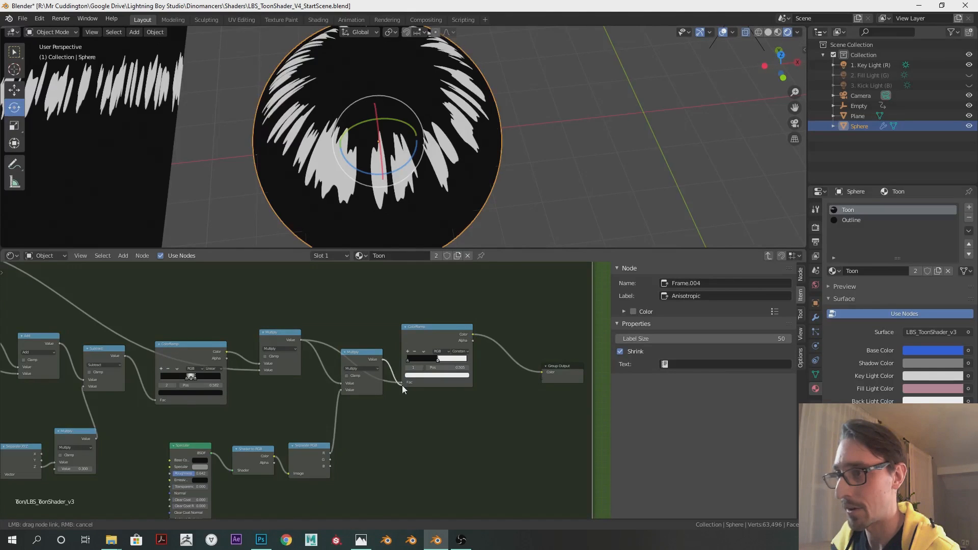
left_click_drag(384, 359, 403, 382)
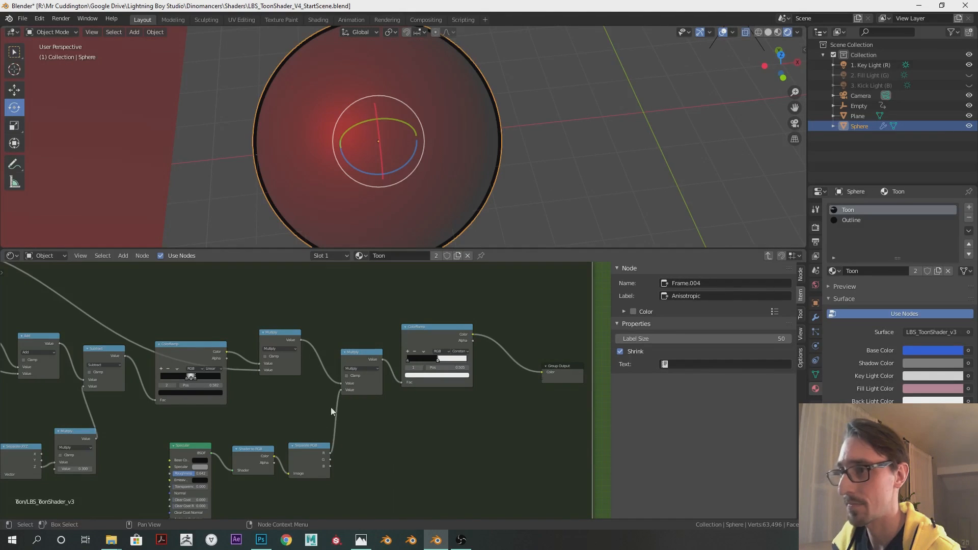
left_click_drag(307, 446, 310, 444)
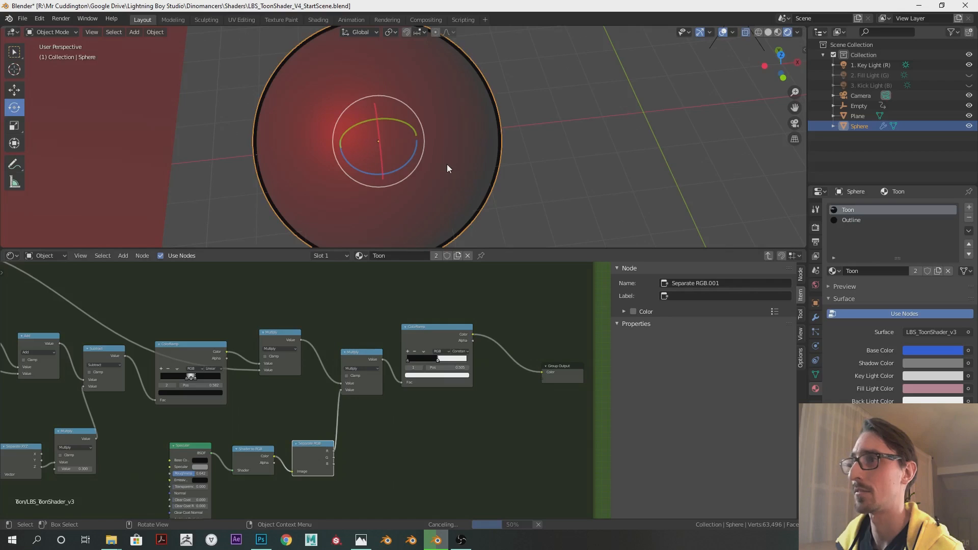
Step: Rotate the Key Light (R) to test the rewired hard-edged highlight
scroll(448, 165, "down", 5)
left_click(529, 189)
left_click_drag(551, 203, 563, 220)
Step: Reselect the sphere, raise its Specular node's Specular colour to full white and push the colour's HSV value higher still
left_click(419, 162)
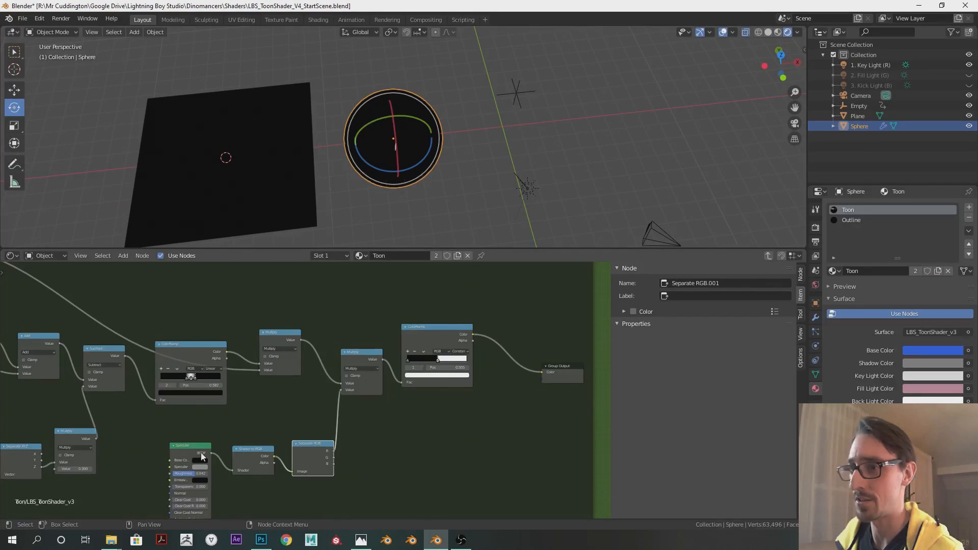
left_click(200, 467)
left_click_drag(241, 403, 243, 383)
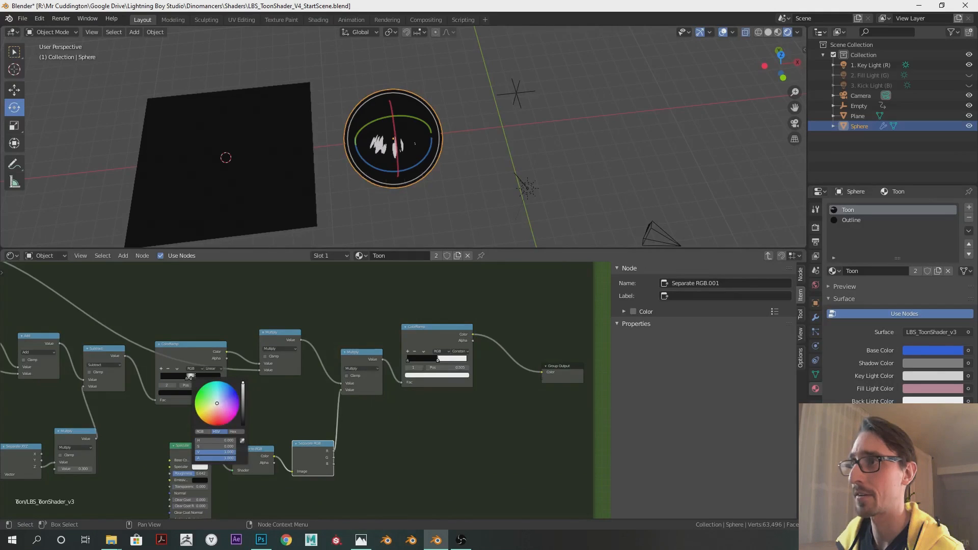
left_click(196, 467)
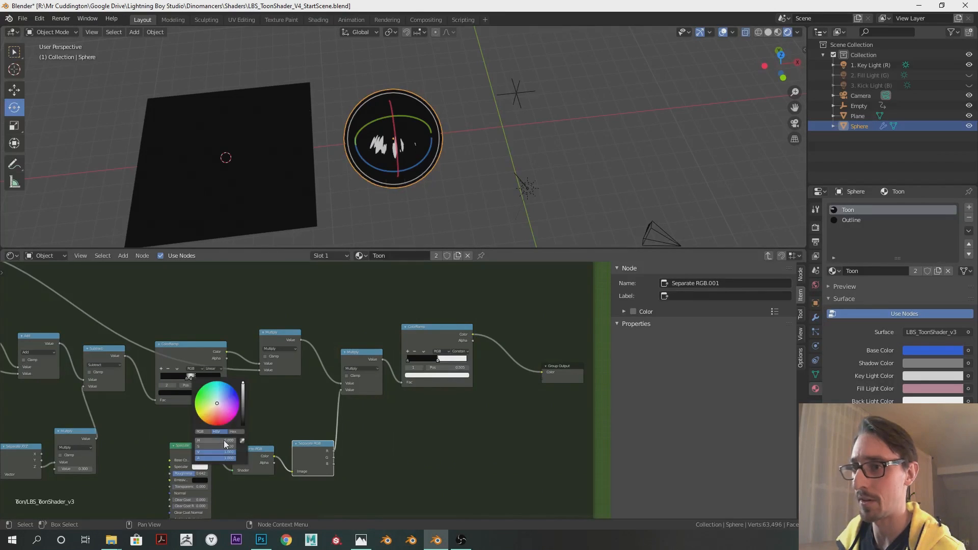
scroll(308, 460, "up", 4)
left_click_drag(382, 351, 380, 351)
left_click(393, 338)
left_click(392, 339)
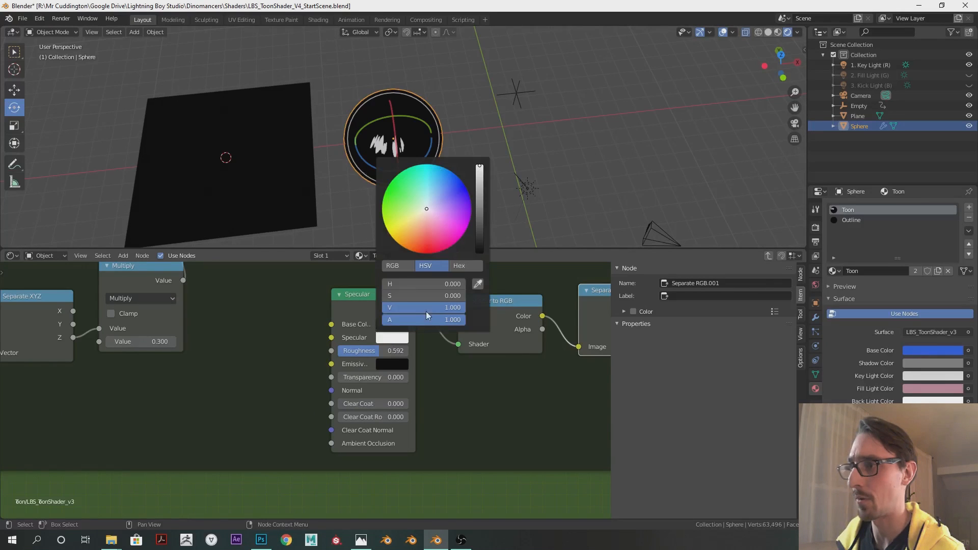
key("Return")
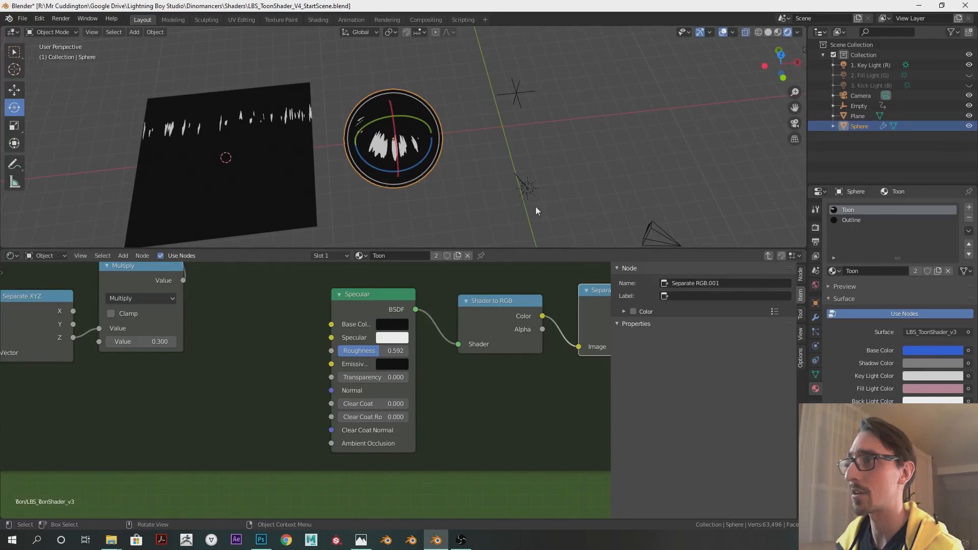
Step: Move the Key Light (R) closer to the sphere and rotate it to test the brighter highlight
left_click(526, 189)
key("r")
key("r")
left_click(466, 197)
scroll(466, 185, "up", 3)
key("g")
left_click(387, 100)
mouse_move(488, 157)
left_mouse_down()
mouse_move(503, 182)
mouse_move(535, 171)
mouse_move(546, 191)
left_mouse_up()
middle_click_drag(481, 166, 484, 160)
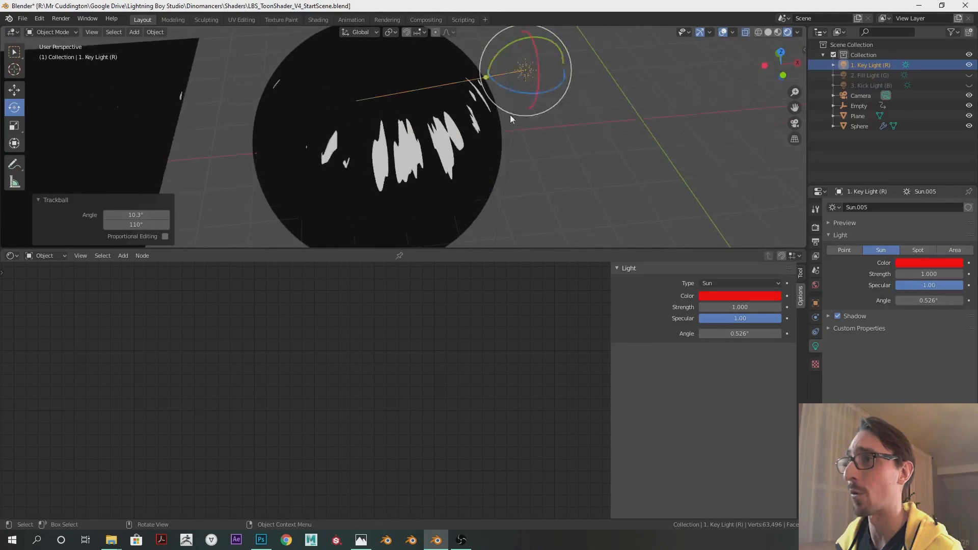
Step: Rotate the Key Light (R) back and forth while examining the hard-edged streaks up close
scroll(494, 141, "down", 1)
left_click_drag(511, 92, 432, 104)
scroll(527, 73, "up", 2)
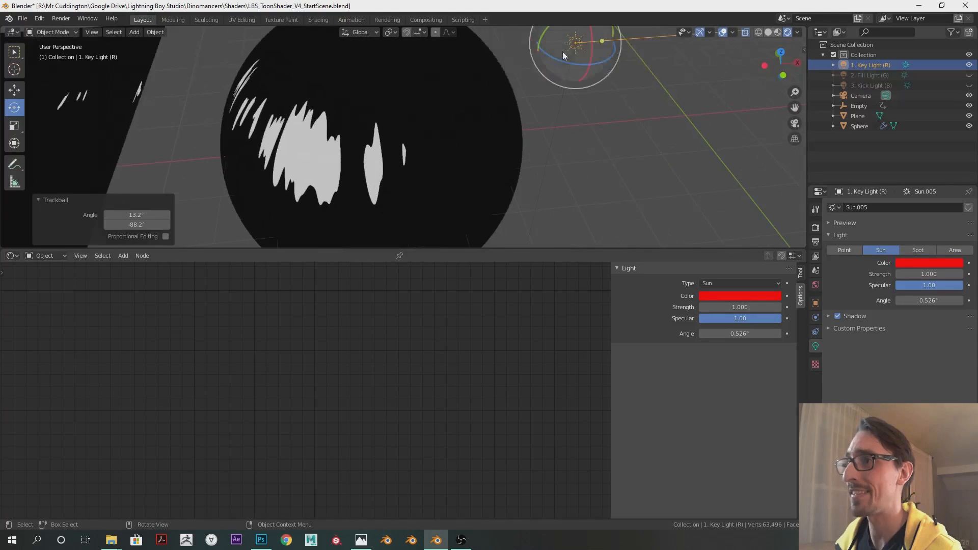
key("r")
key("r")
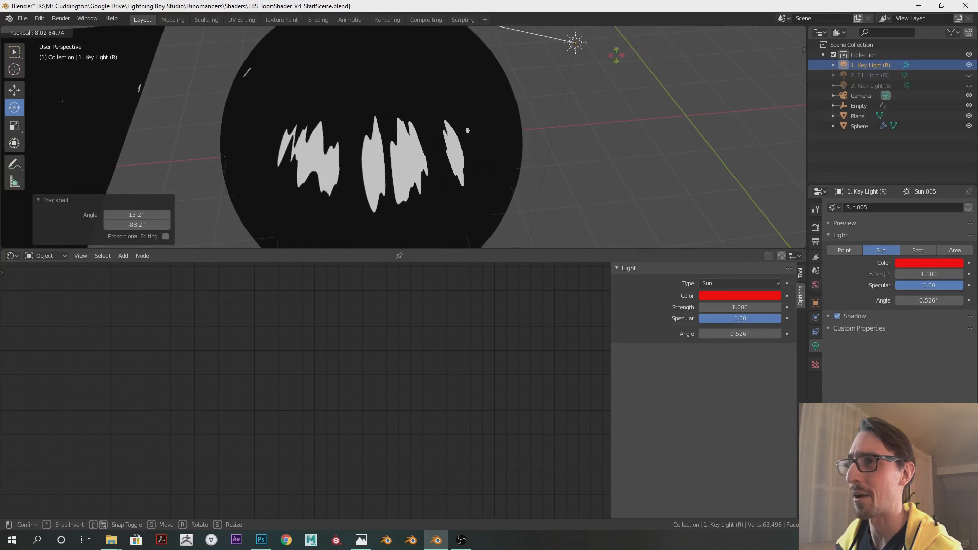
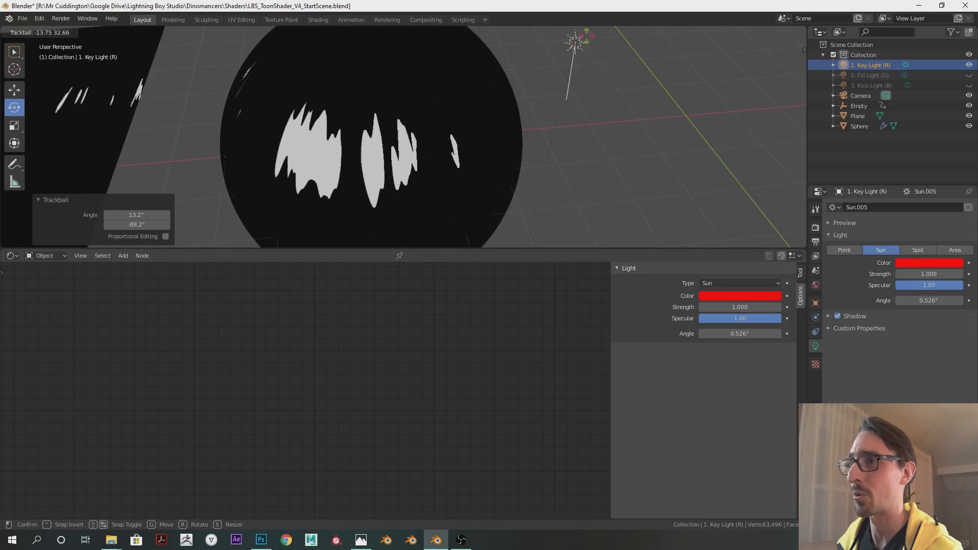
left_click(564, 59)
Step: Rotate the Key Light (R) about -22.3° and 77.3° with trackball rotation, viewing the sphere and plane from above
scroll(553, 101, "down", 3)
middle_click_drag(551, 102, 429, 120)
scroll(384, 95, "down", 3)
key("r")
key("r")
left_click(494, 88)
middle_click_drag(494, 88, 397, 90)
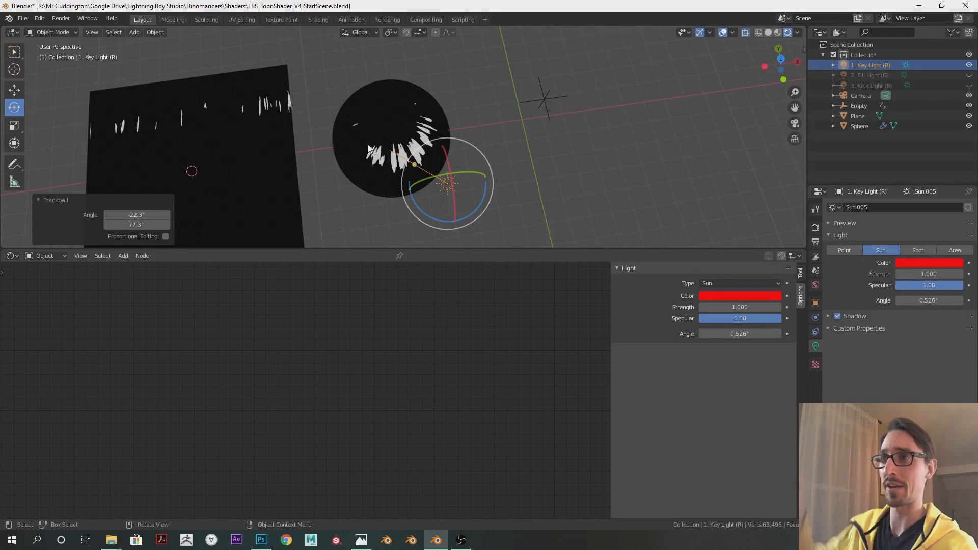
Step: Reselect the sphere and shift the Shader to RGB and Separate RGB nodes in its LBS_ToonShader group
middle_click_drag(376, 109, 371, 121)
scroll(371, 121, "up", 2)
middle_click_drag(298, 157, 347, 86)
left_click(346, 86)
scroll(411, 362, "down", 4)
middle_click_drag(502, 368, 368, 427)
left_click(243, 385)
left_click(332, 382, "shift")
left_click_drag(411, 378, 356, 379)
middle_click_drag(413, 338, 292, 415, "shift")
middle_click_drag(404, 407, 268, 404, "shift")
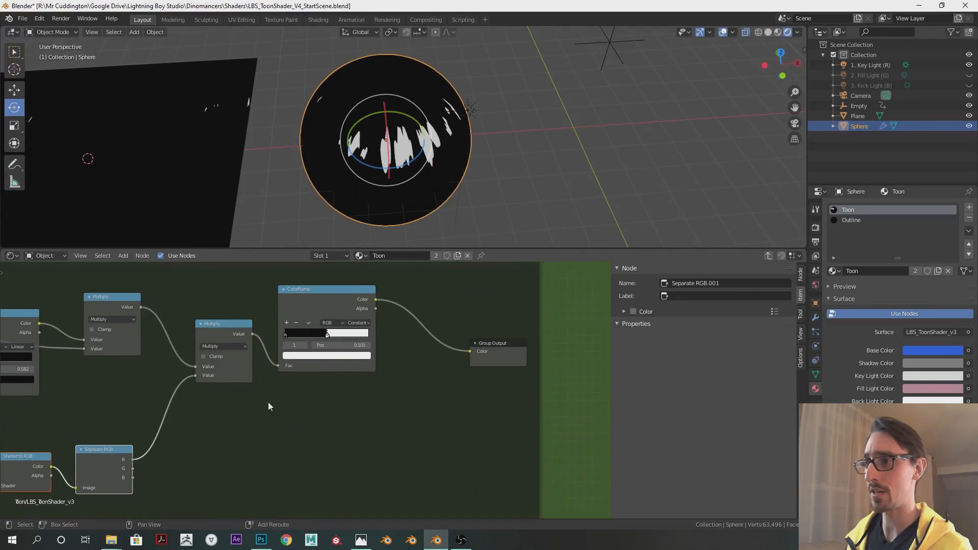
Step: Duplicate the final ColorRamp below the original and feed the last Multiply node's Value into the copy's Fac
left_click_drag(320, 301, 334, 299)
key("shift+d")
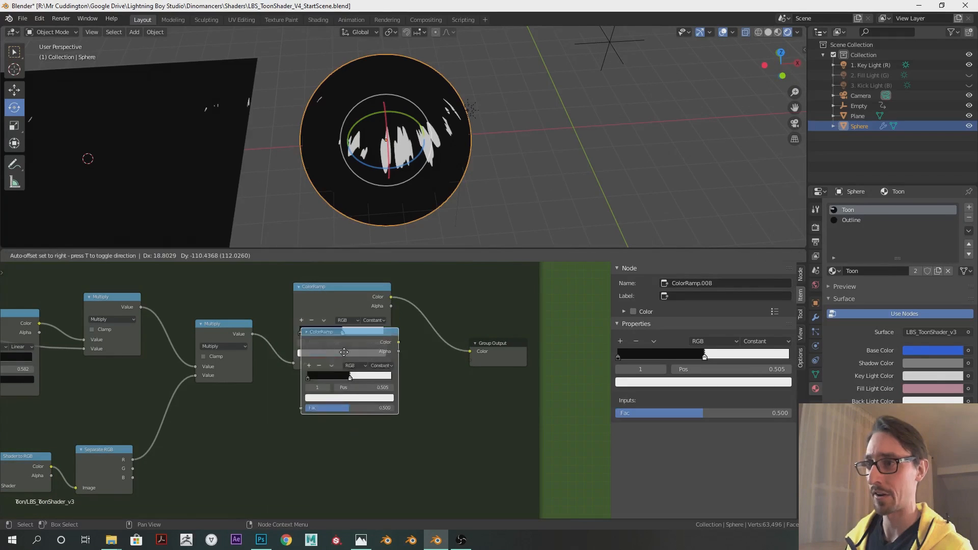
left_click(334, 401)
middle_click_drag(407, 382, 394, 375)
left_click_drag(239, 327, 280, 458)
Step: Make room before Group Output, insert a MixRGB node after the upper ColorRamp and link the lower ramp's Alpha to Color2
middle_click_drag(406, 391, 341, 390)
left_click_drag(431, 336, 492, 341)
key("shift+a")
left_click(405, 302)
type("mix")
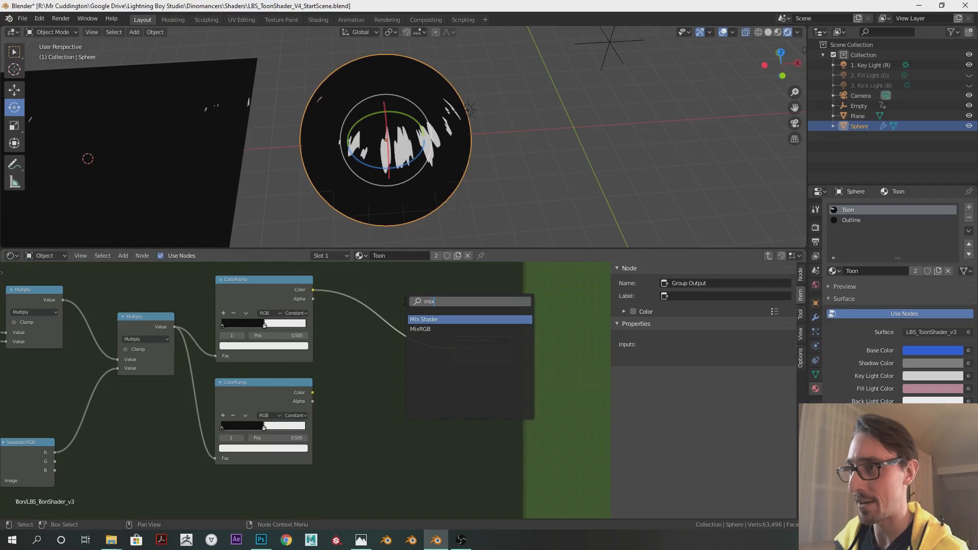
left_click(432, 331)
left_click(357, 306)
left_click_drag(313, 401, 357, 368)
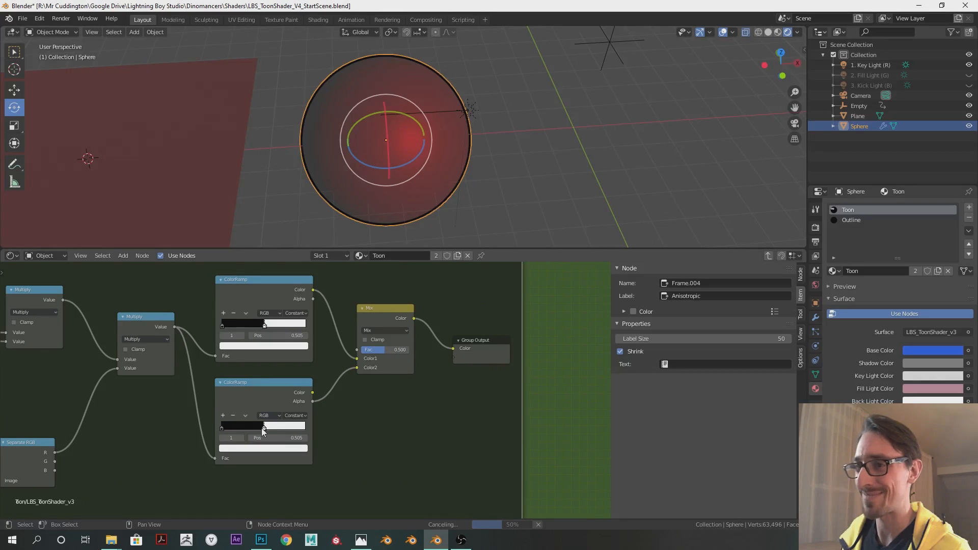
Step: Set the Mix node's Fac to 0.042 and shift the lower ColorRamp's white stop to 0.186
left_click_drag(389, 353, 361, 353)
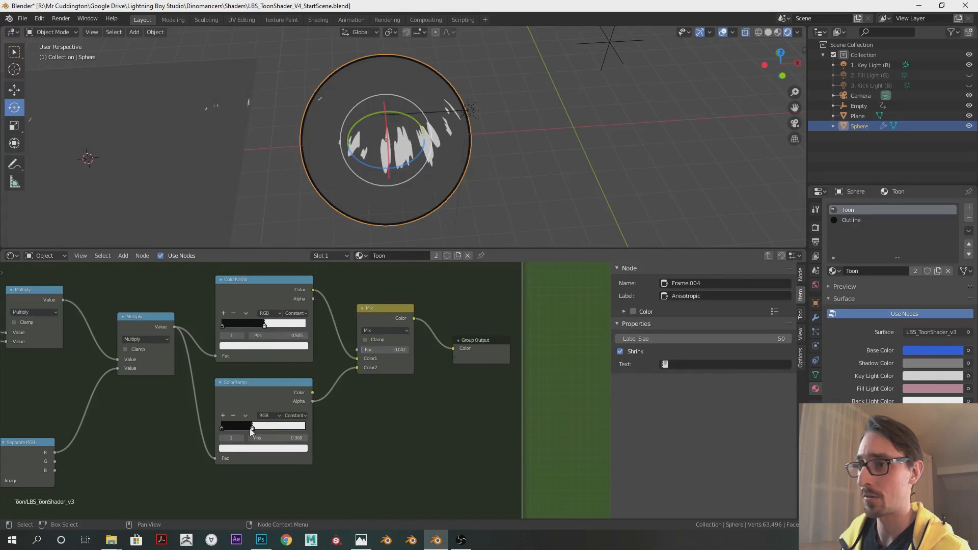
middle_click_drag(230, 432, 363, 401)
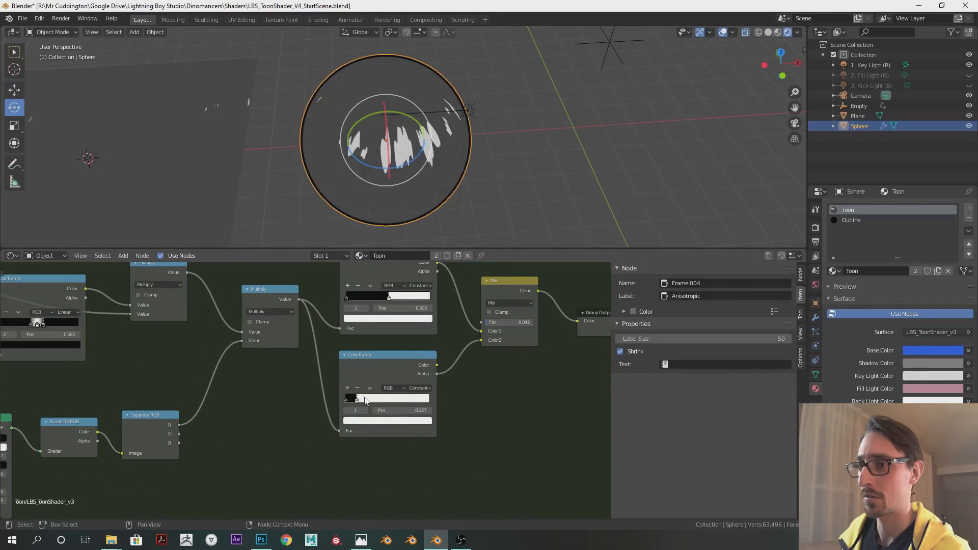
mouse_move(357, 401)
left_mouse_down()
mouse_move(380, 400)
mouse_move(362, 401)
left_mouse_up()
middle_click_drag(405, 383, 314, 431)
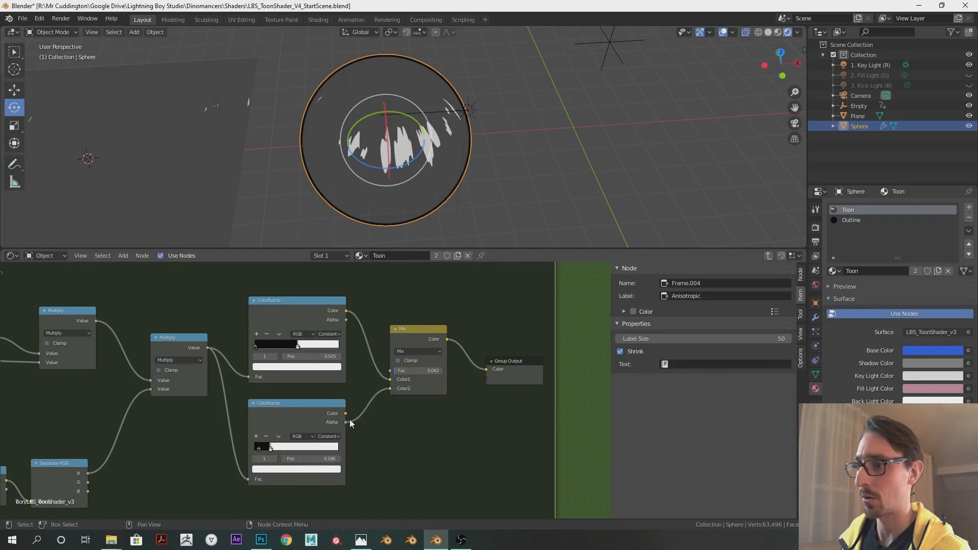
Step: Link the lower ColorRamp's Color output to the Mix node's Color2 and move its white stop to 0.223
scroll(347, 413, "up", 2)
middle_click_drag(380, 397, 362, 439)
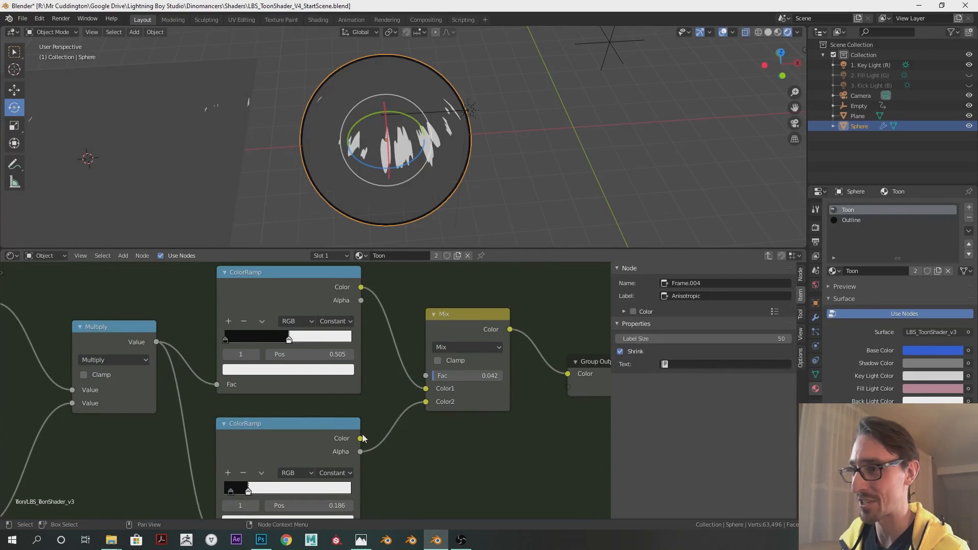
left_click_drag(380, 428, 429, 404)
scroll(423, 413, "down", 4)
middle_click_drag(375, 441, 411, 410)
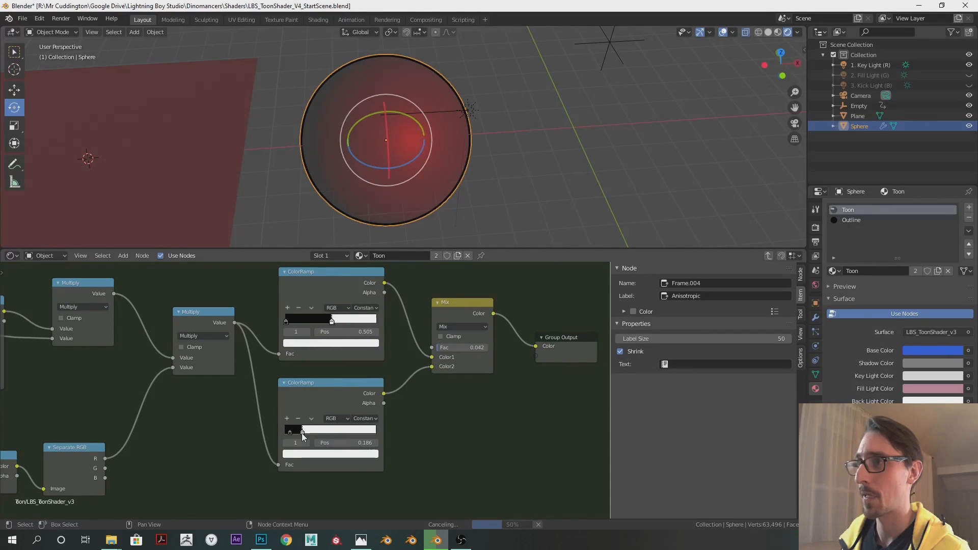
left_click_drag(304, 437, 302, 437)
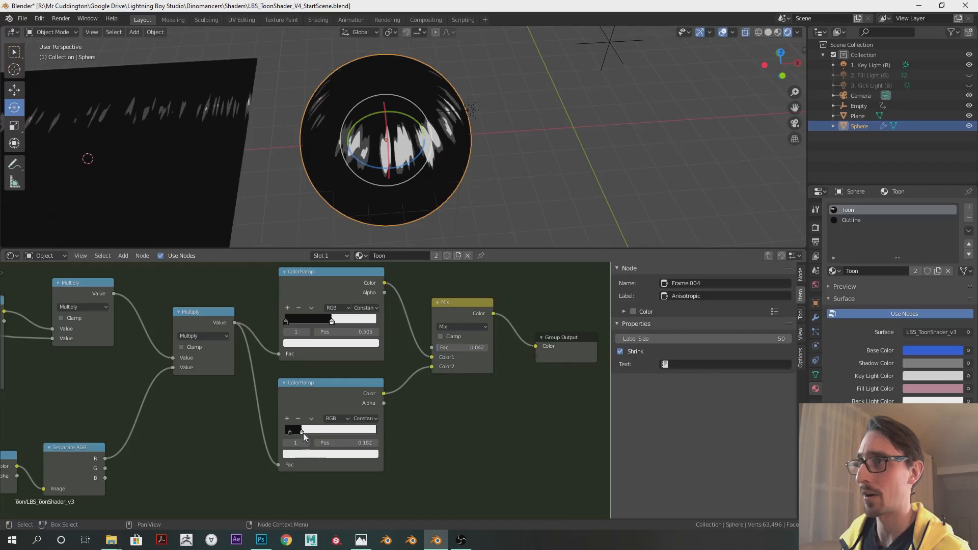
Step: Change the lower ColorRamp's interpolation to Linear
scroll(445, 192, "up", 2)
middle_click_drag(445, 197, 446, 220)
scroll(357, 420, "up", 6)
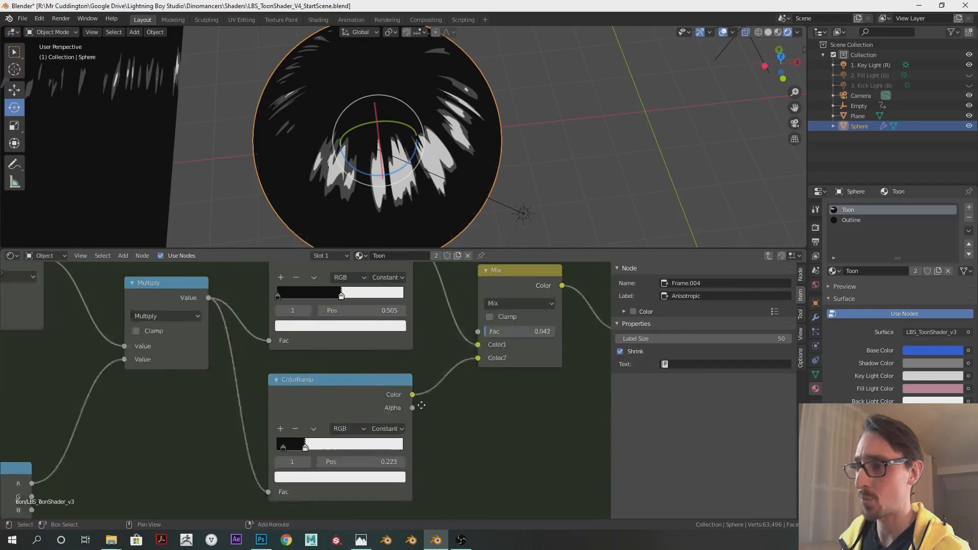
middle_click_drag(411, 414, 449, 382)
left_click(449, 382)
left_click(450, 433)
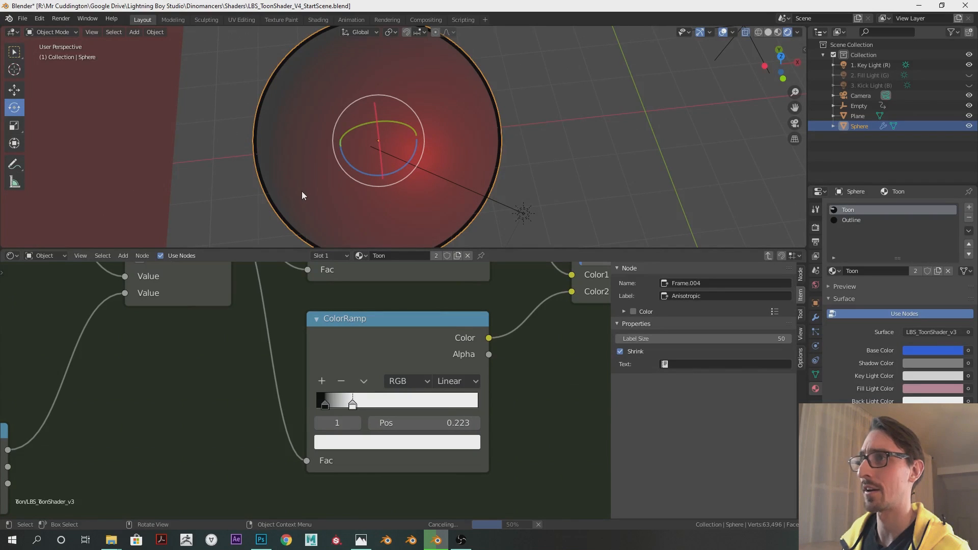
Step: Widen the lower ColorRamp's gradient with the white stop at 0.350 and the black stop at 0.082
middle_click_drag(306, 196, 328, 183)
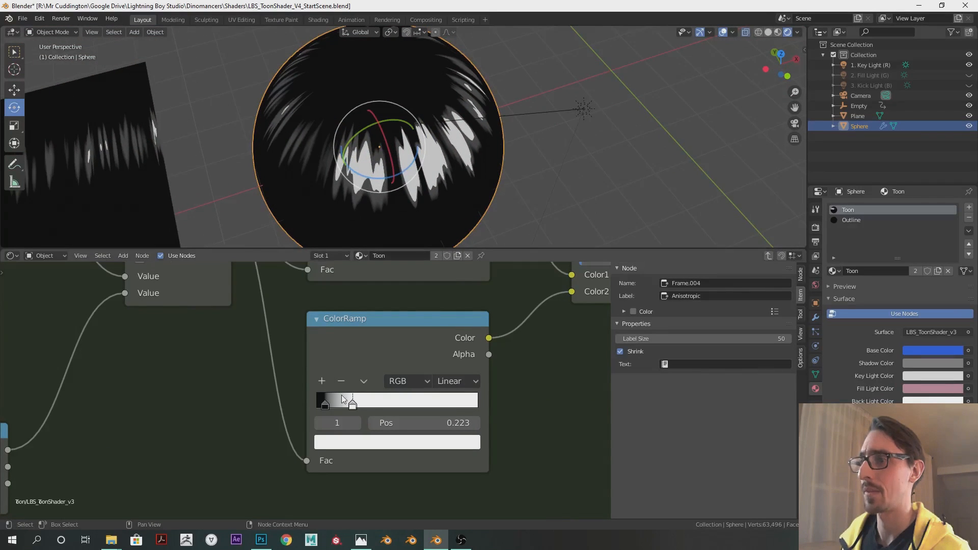
left_click_drag(353, 406, 373, 406)
middle_click_drag(449, 198, 478, 98)
middle_click_drag(353, 195, 427, 106)
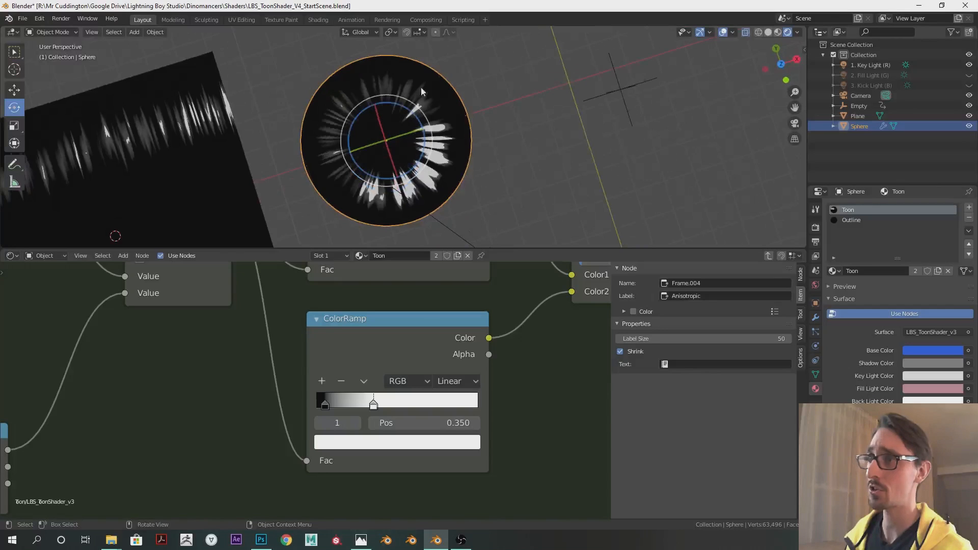
scroll(372, 165, "up", 3)
mouse_move(372, 165)
middle_mouse_down()
mouse_move(446, 94)
mouse_move(414, 105)
mouse_move(377, 163)
middle_mouse_up()
left_click_drag(327, 404, 324, 408)
middle_click_drag(474, 168, 493, 147)
Step: Shift the Specular, Shader to RGB and Separate RGB nodes closer to the final Multiply node and inspect the highlight
scroll(564, 159, "down", 3)
middle_click_drag(565, 159, 458, 153)
scroll(451, 159, "down", 4)
scroll(469, 160, "up", 3)
scroll(363, 366, "down", 5)
middle_click_drag(275, 391, 428, 381)
left_click(326, 408)
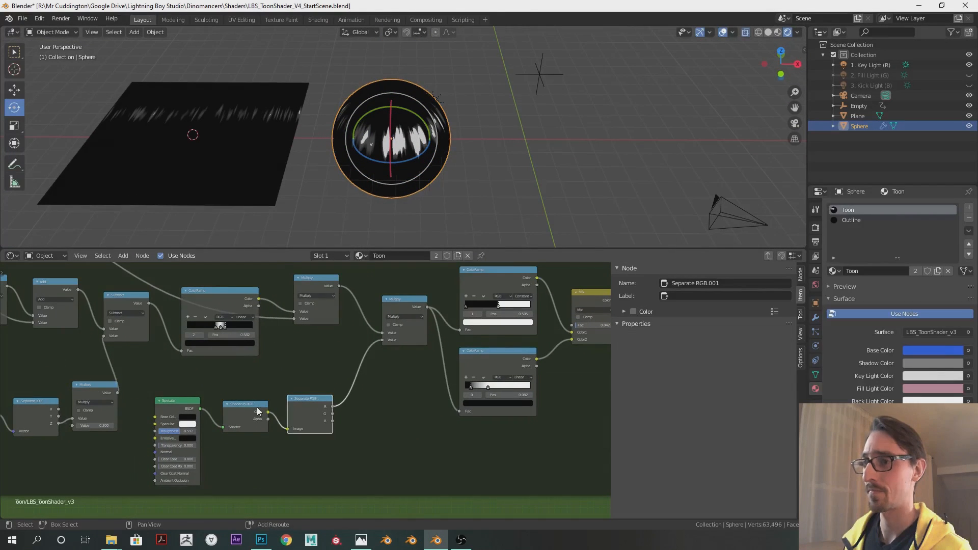
left_click_drag(180, 404, 321, 394)
left_click(299, 403, "shift")
left_click(286, 345)
middle_click_drag(259, 289, 411, 239)
middle_click_drag(461, 204, 503, 182)
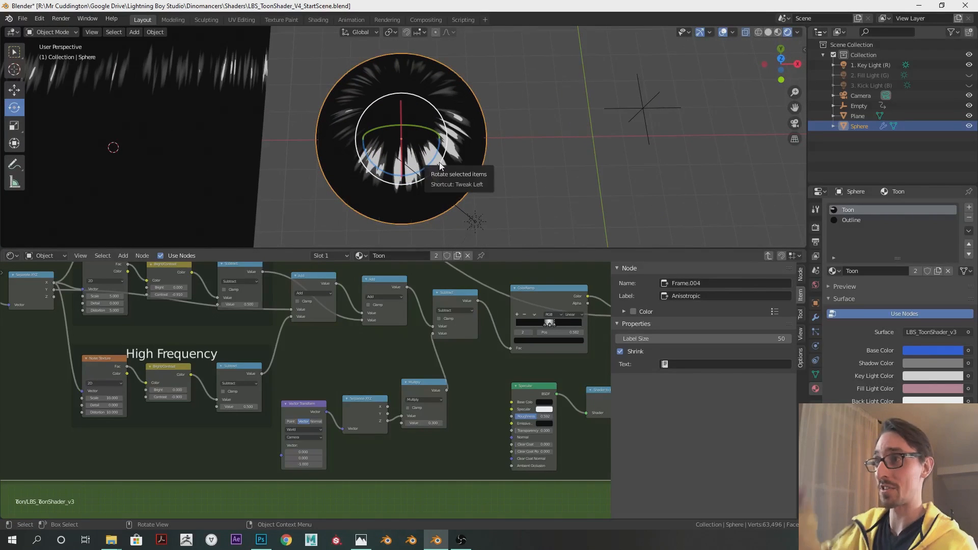
Step: Try adjusting the Multiply node after the Vector Transform's Separate XYZ and set its value back to 0.3
middle_click_drag(461, 398, 395, 370)
scroll(390, 372, "up", 2)
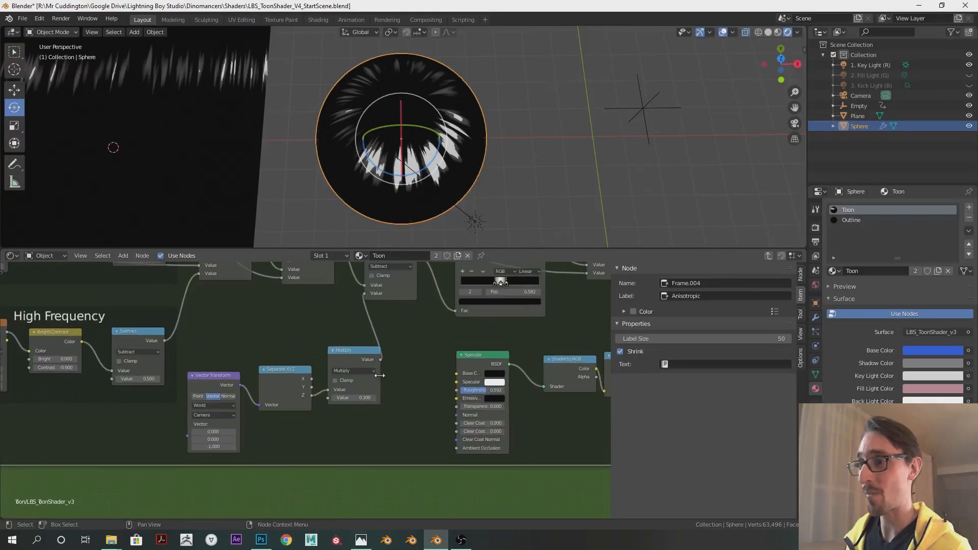
left_click_drag(356, 398, 357, 398)
left_click(355, 399)
type("0.3")
key("Return")
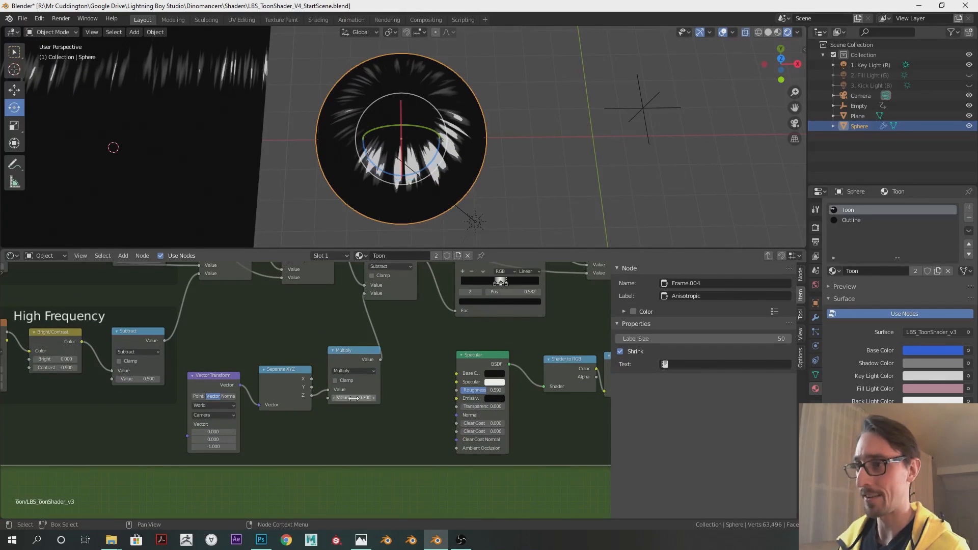
Step: Try the Spottiness Bright/Contrast node's Bright at -0.78 and 3, and set it to 2.3
scroll(331, 376, "down", 6)
middle_click_drag(289, 312, 424, 432)
scroll(386, 368, "up", 3)
scroll(386, 364, "up", 2)
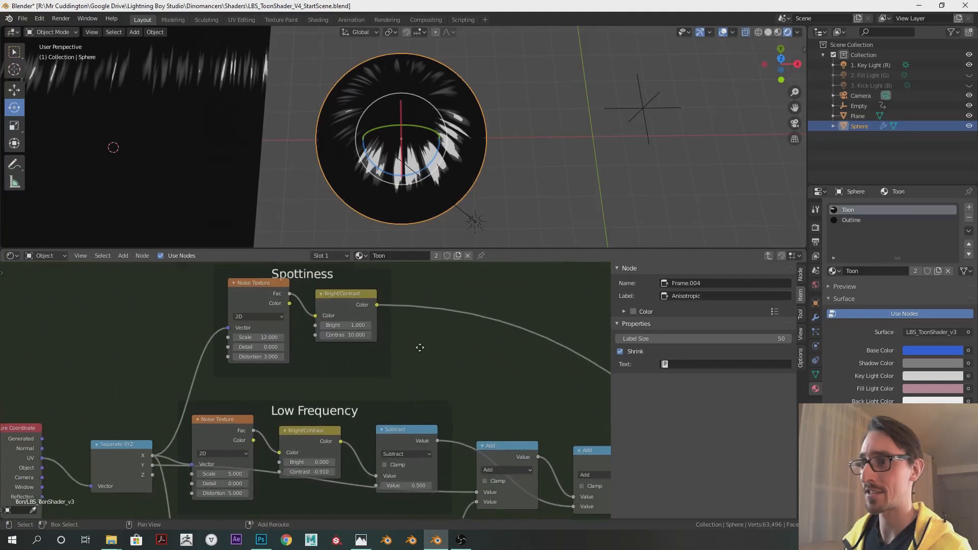
left_click_drag(350, 301, 338, 325)
middle_click_drag(571, 148, 510, 184)
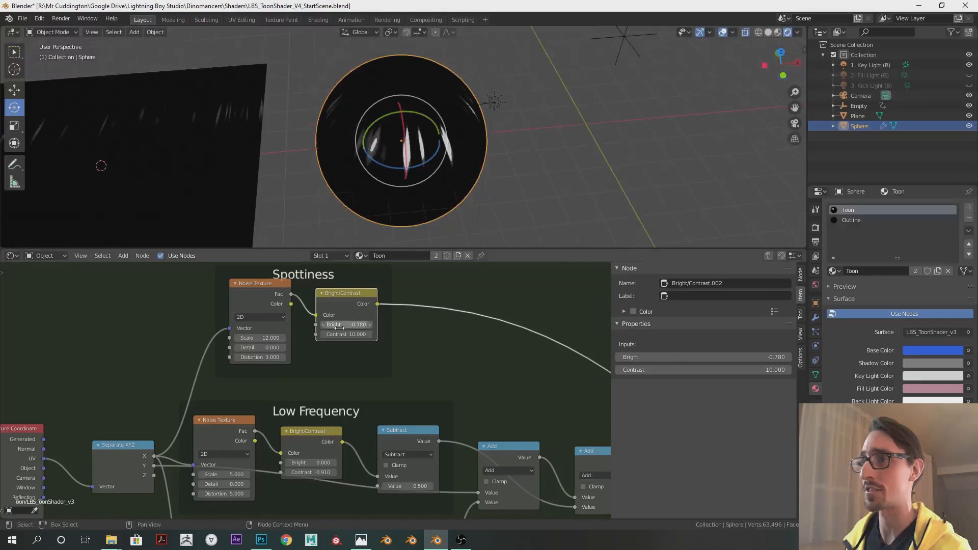
type("3")
key("Return")
middle_click_drag(374, 175, 379, 215)
left_click_drag(354, 326, 351, 326)
Step: Set the HSV value of the Specular node's Specular colour to 1.3 and fine-tune its brightness
scroll(514, 390, "down", 5)
middle_click_drag(601, 433, 302, 278, "shift")
scroll(410, 391, "up", 4)
left_click(278, 395)
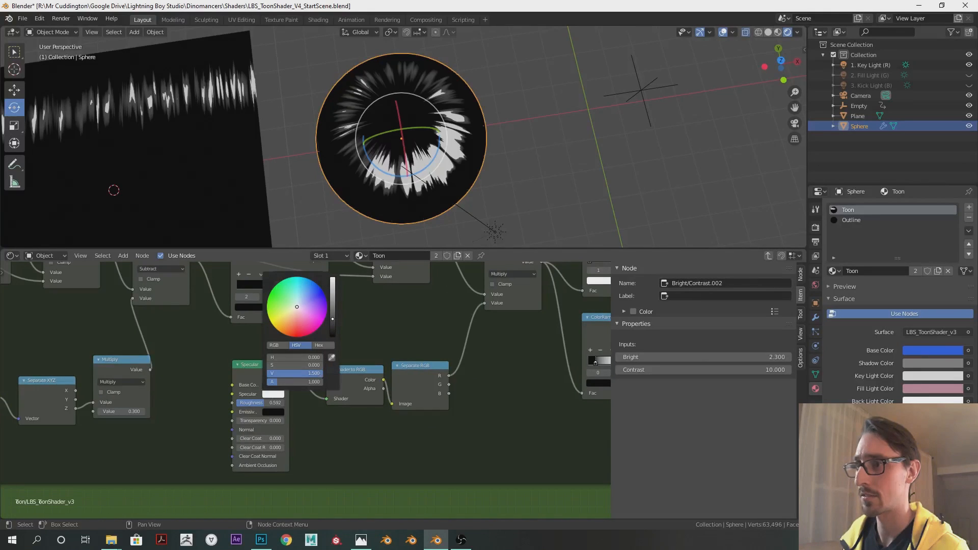
left_click(314, 376)
type("1.3")
key("Return")
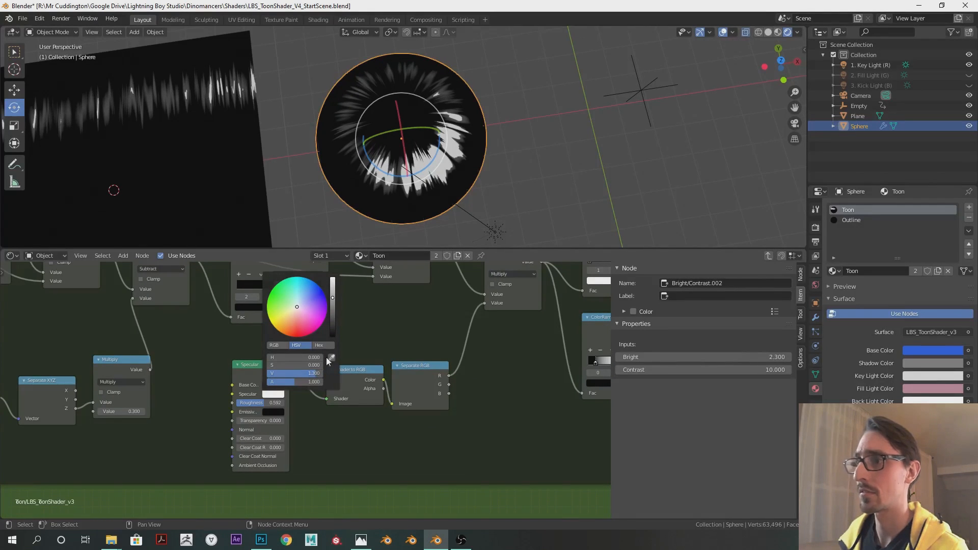
left_click_drag(335, 302, 334, 304)
Step: Rotate the Key Light (R) beside the sphere, reselect the sphere and reopen its LBS_ToonShader group
middle_click_drag(571, 127, 466, 105)
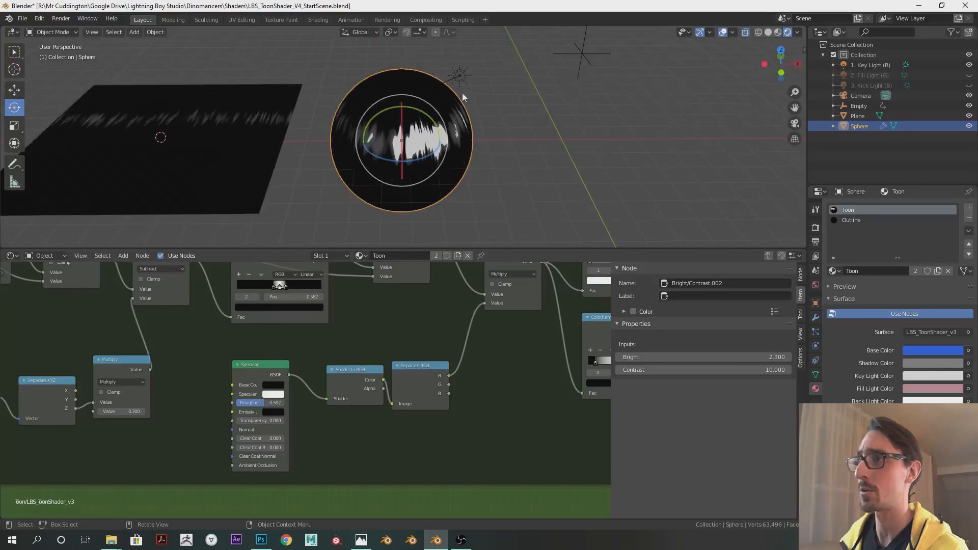
left_click(450, 113)
left_click_drag(450, 113, 481, 102)
left_click(422, 156)
key("Tab")
Step: Set the Spottiness Bright/Contrast node's Bright to 3 and Contrast to 10
scroll(295, 311, "up", 5)
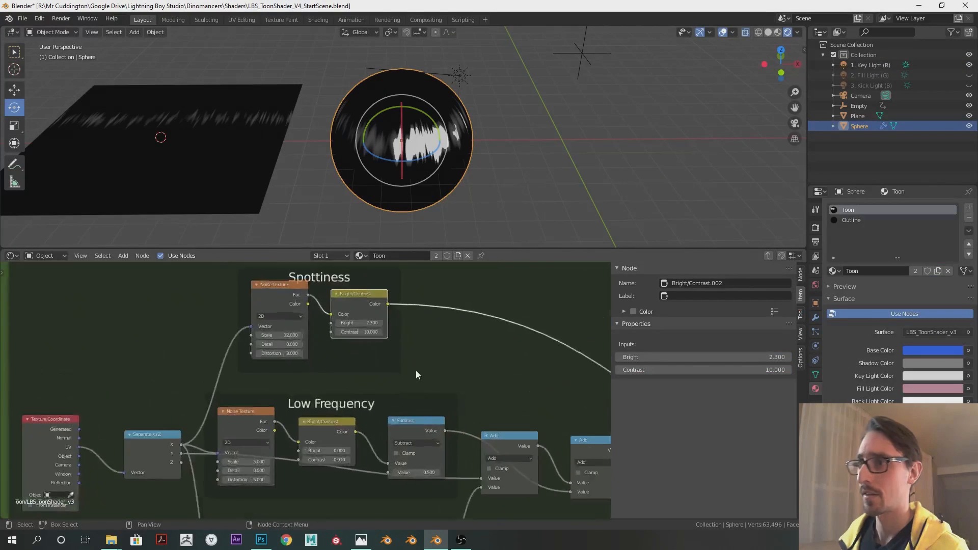
mouse_move(392, 298)
left_mouse_down()
mouse_move(367, 298)
mouse_move(432, 298)
mouse_move(383, 310)
left_mouse_up()
middle_click_drag(444, 147, 445, 196)
left_click(391, 302)
key("Tab")
type("10")
key("Return")
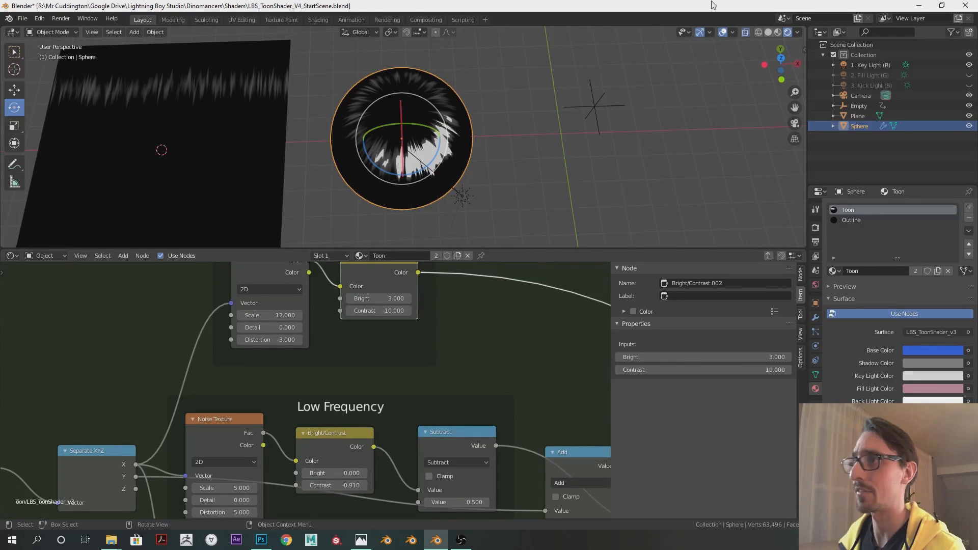
Step: Move the Group Output node farther from the Mix node to make room, and check the highlight on the sphere
scroll(506, 200, "down", 3)
middle_click_drag(591, 400, 329, 373)
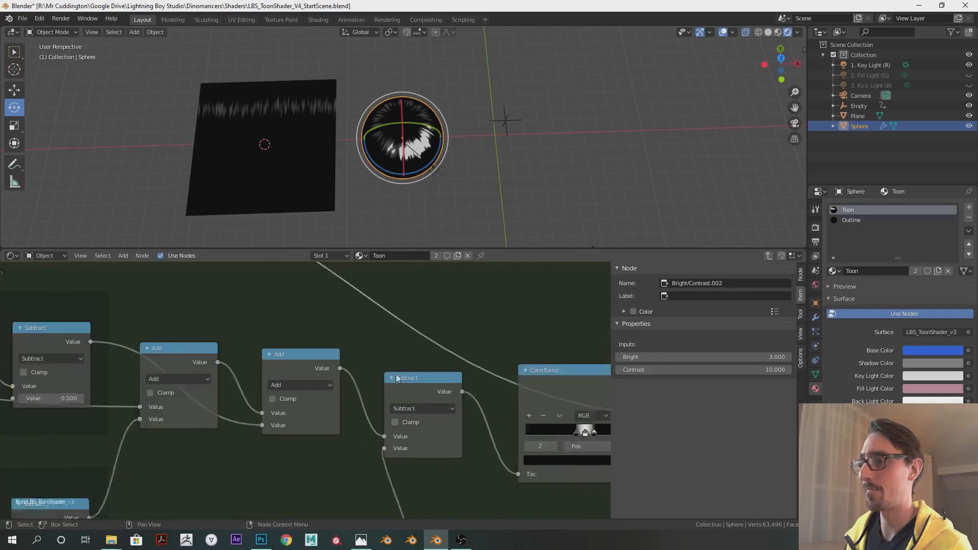
scroll(329, 374, "down", 6)
middle_click_drag(499, 339, 331, 312)
middle_click_drag(556, 331, 379, 326)
left_click_drag(380, 365, 420, 365)
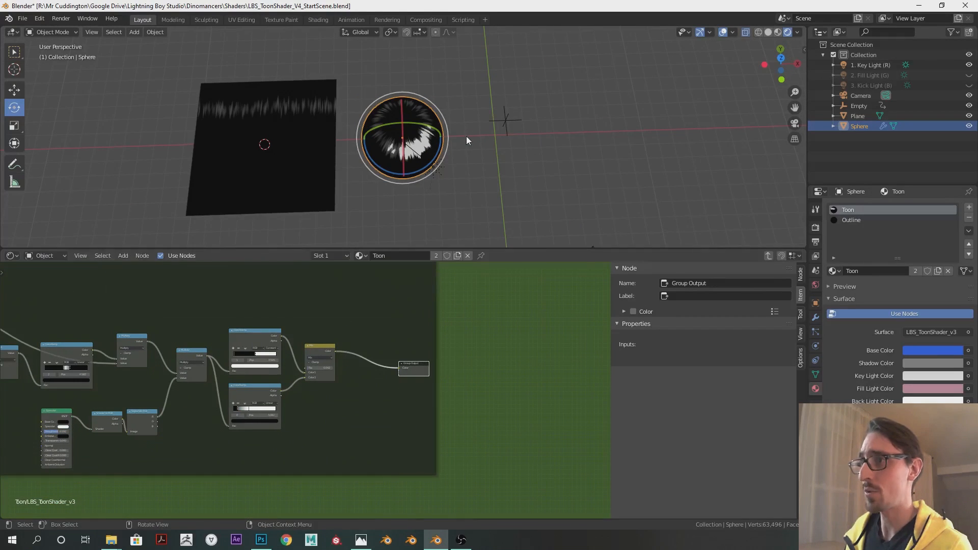
middle_click_drag(447, 211, 454, 77)
scroll(465, 102, "up", 2)
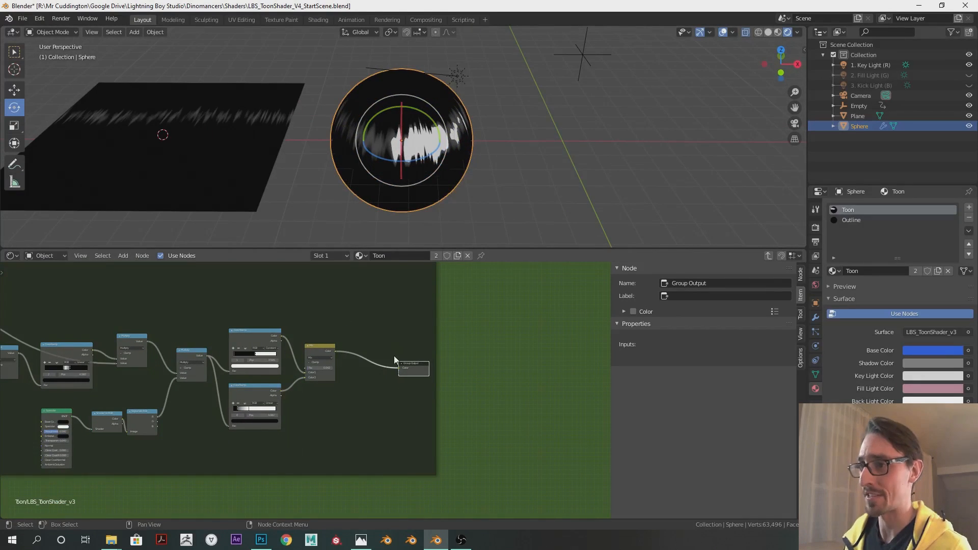
Step: Duplicate the Mix node onto the link before Group Output and route the first Mix's Color into the copy's Fac
scroll(393, 352, "up", 2)
left_click(315, 331)
key("shift+d")
left_click(392, 353)
scroll(380, 393, "up", 1)
scroll(400, 358, "up", 1)
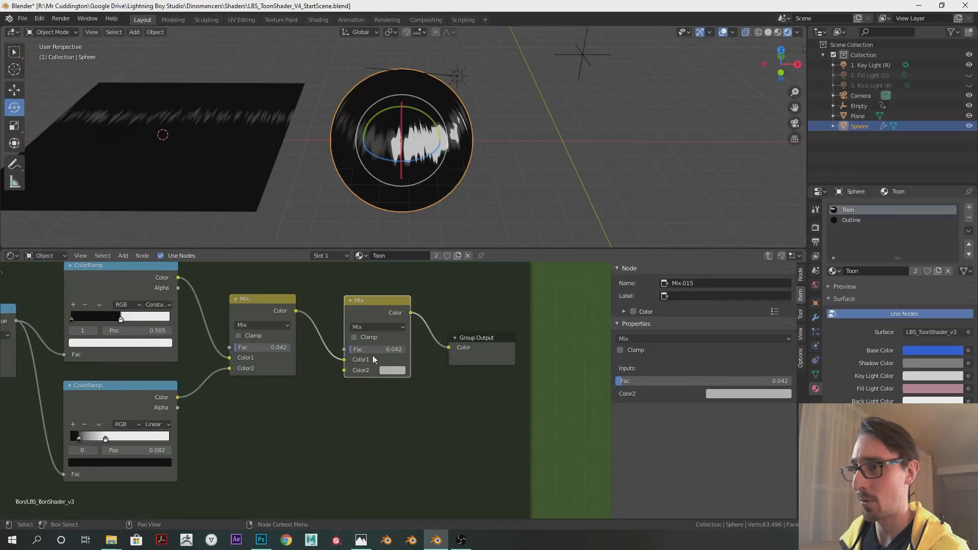
left_click_drag(366, 350, 345, 349)
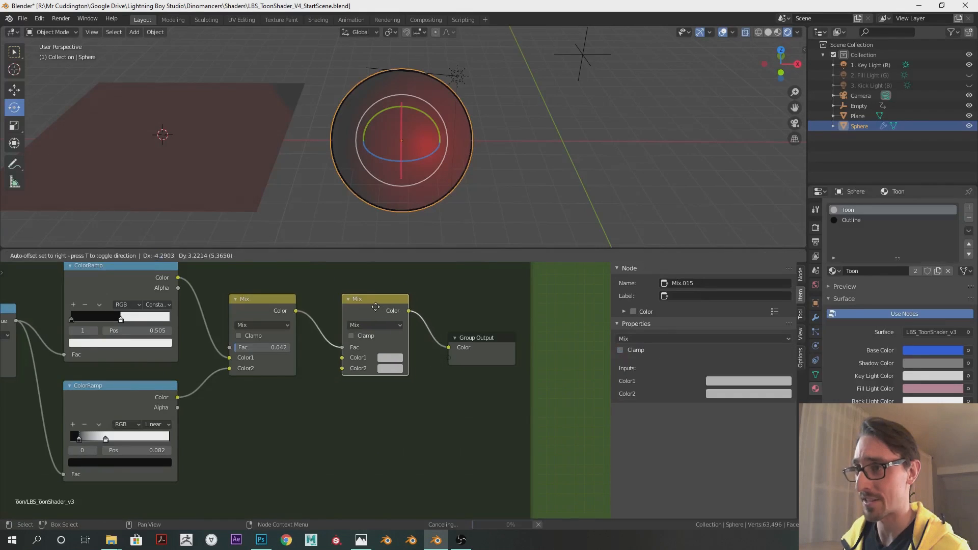
scroll(306, 316, "down", 2)
middle_click_drag(339, 351, 345, 351)
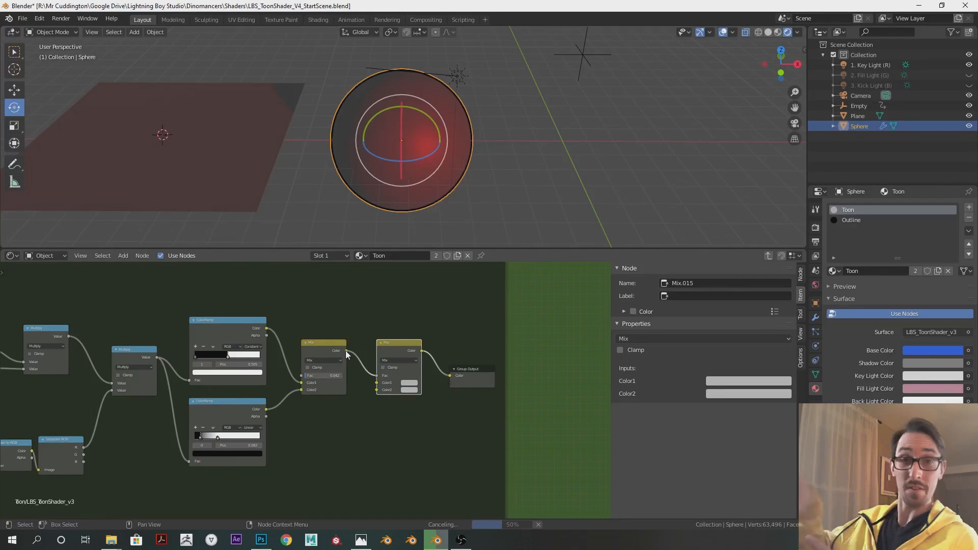
scroll(402, 380, "up", 2)
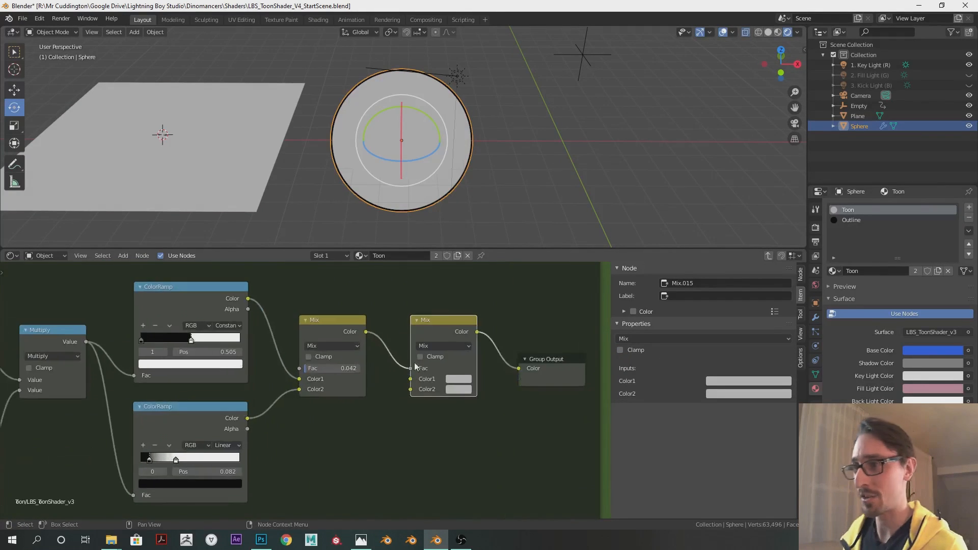
Step: Set the new Mix node's Color1 to black and its Color2 to a pinkish red after trying a violet-blue
middle_click_drag(456, 381, 382, 366)
left_click(381, 367)
left_click(425, 256)
left_click(381, 358)
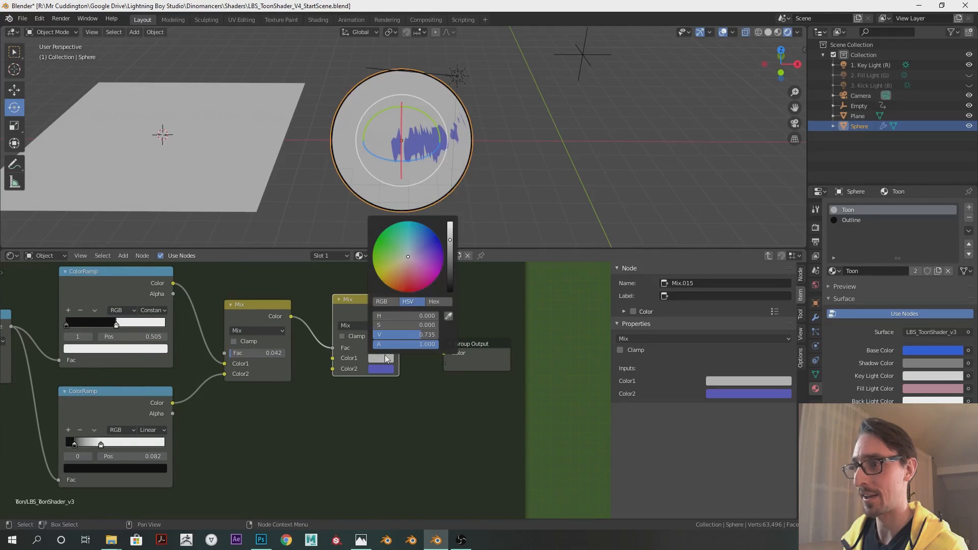
left_click(450, 291)
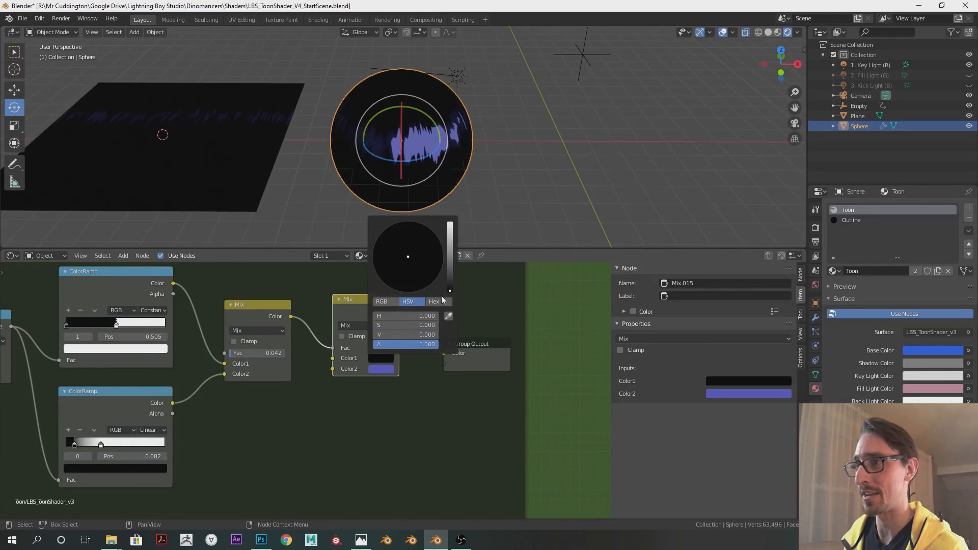
left_click(382, 369)
mouse_move(399, 287)
left_mouse_down()
mouse_move(393, 257)
mouse_move(423, 275)
mouse_move(394, 260)
mouse_move(409, 283)
left_mouse_up()
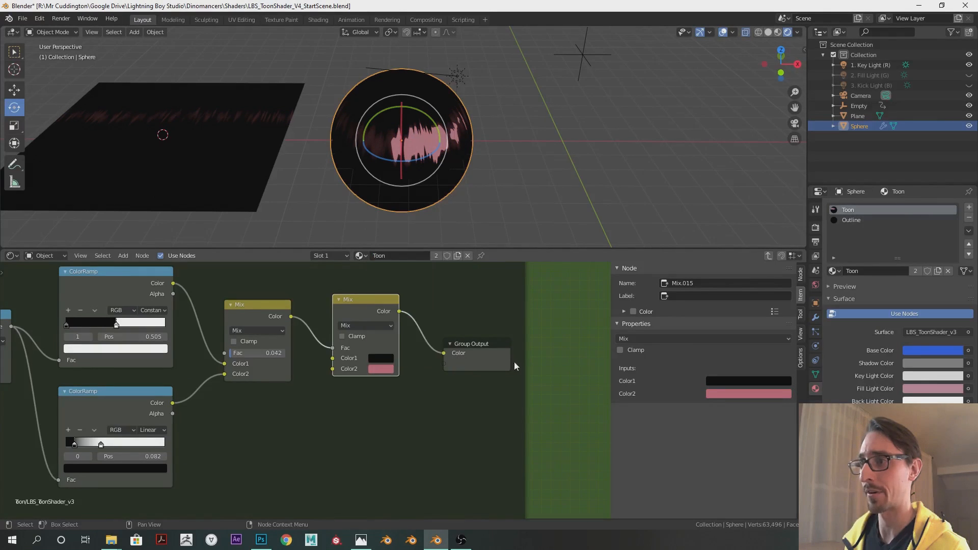
Step: Move the Group Output node away from the tint Mix and raise the Fac of the ColorRamp-blending Mix to 0.108
left_click_drag(471, 344, 501, 321)
scroll(425, 338, "down", 3)
middle_click_drag(424, 338, 482, 337)
left_click(322, 324)
left_click_drag(307, 359, 310, 359)
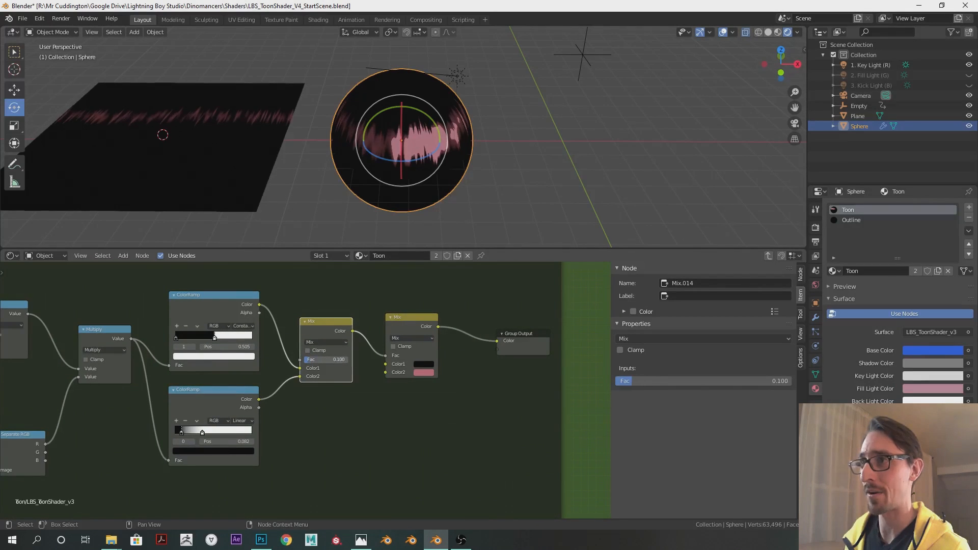
Step: Shift the tint Mix and Group Output farther along, and duplicate the tint Mix onto the link between the two Mix nodes
left_click(502, 345)
left_click(427, 319, "shift")
left_click_drag(426, 320, 507, 325)
left_click(461, 330)
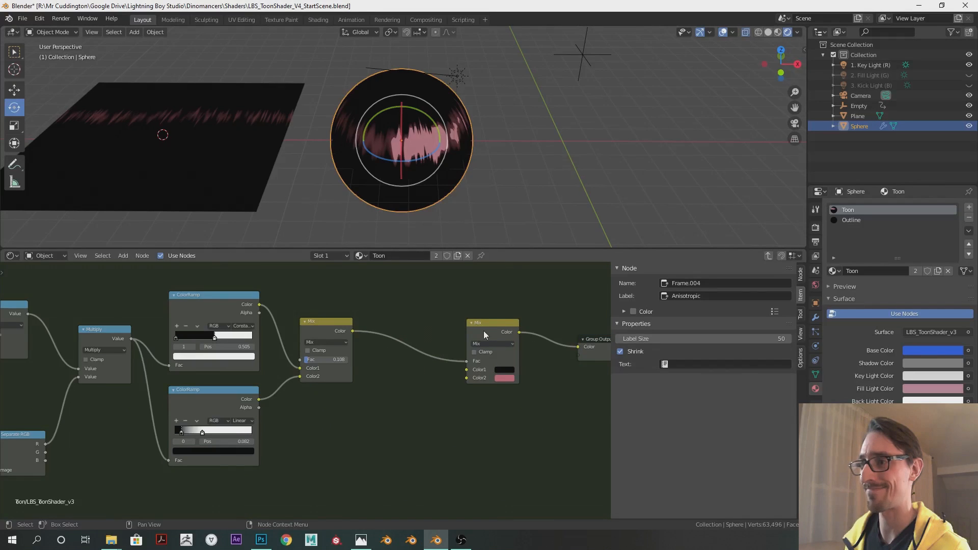
key("shift+d")
left_click(420, 351)
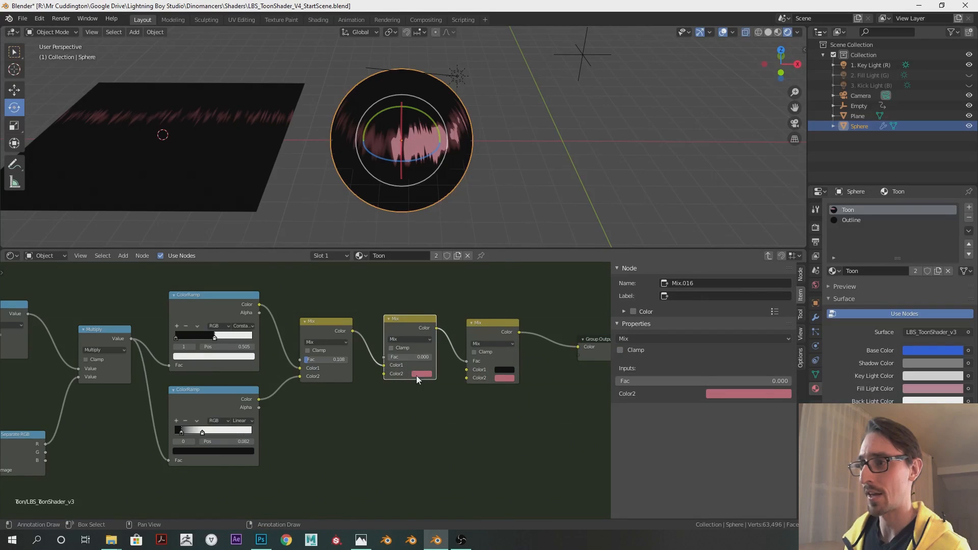
Step: Make the middle Mix's Color2 black and feed the first Mix's Color into its Color1, after trying the link on Fac
left_click_drag(384, 366, 384, 358)
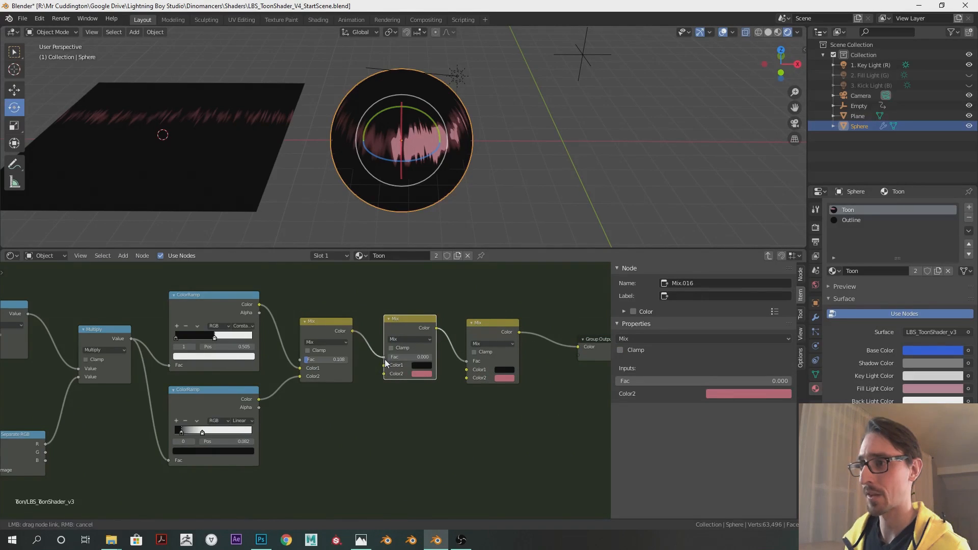
left_click(423, 373)
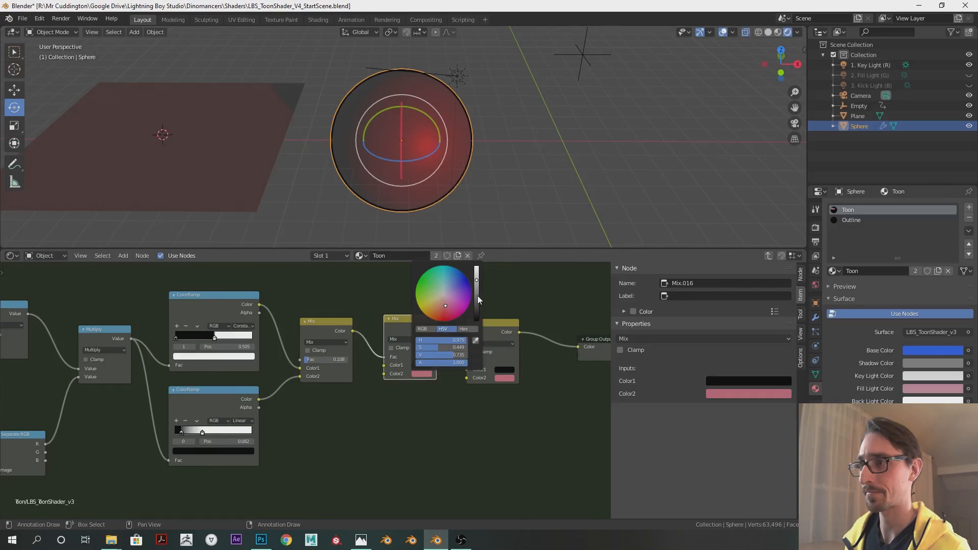
left_click(484, 319)
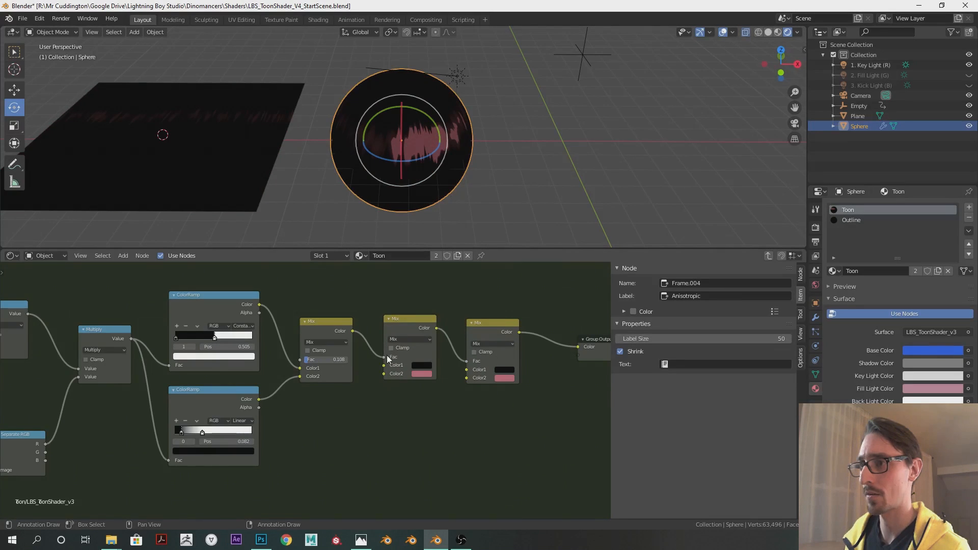
left_click(421, 374)
left_click_drag(442, 355, 397, 359)
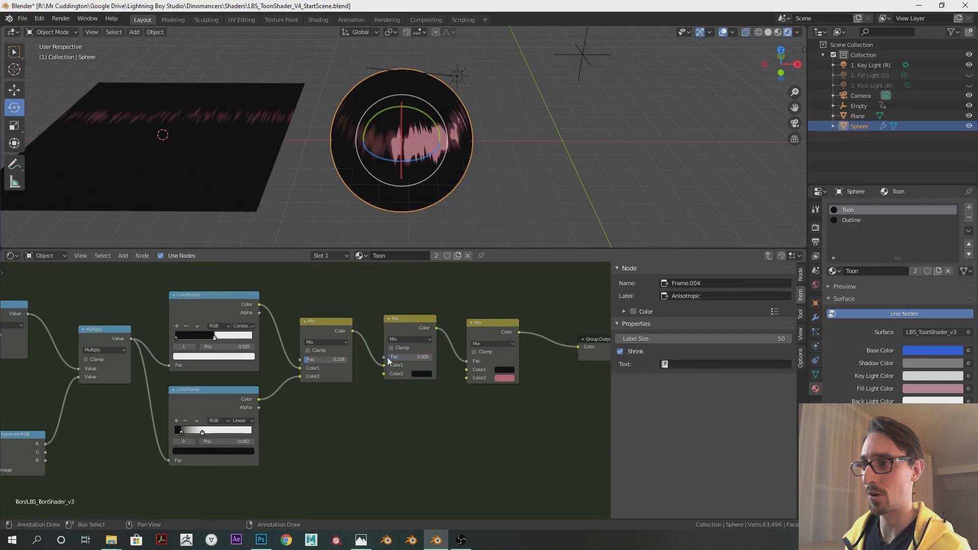
Step: Place the Group Output outside the Anisotropic frame and detach the pink tint Mix from that frame
scroll(407, 414, "down", 4)
left_click(433, 328)
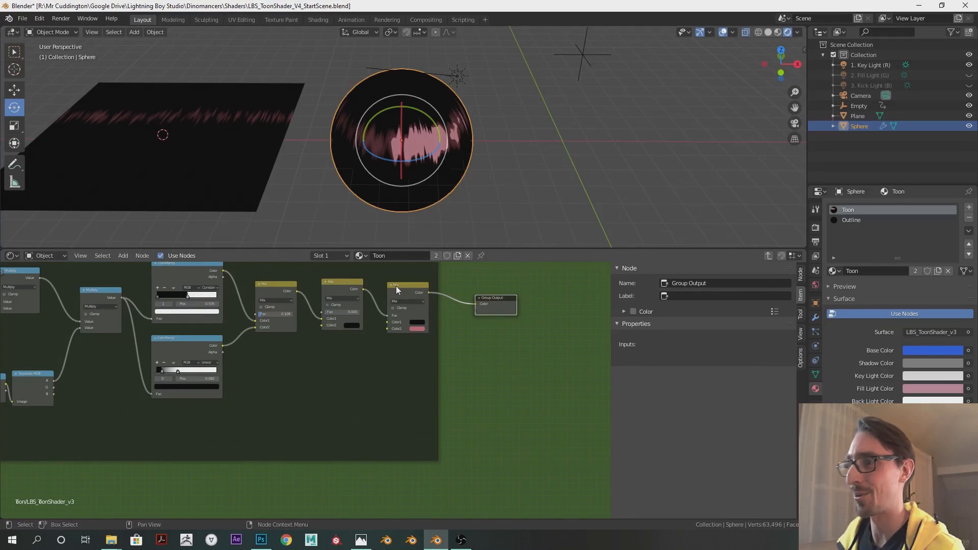
left_click(402, 289)
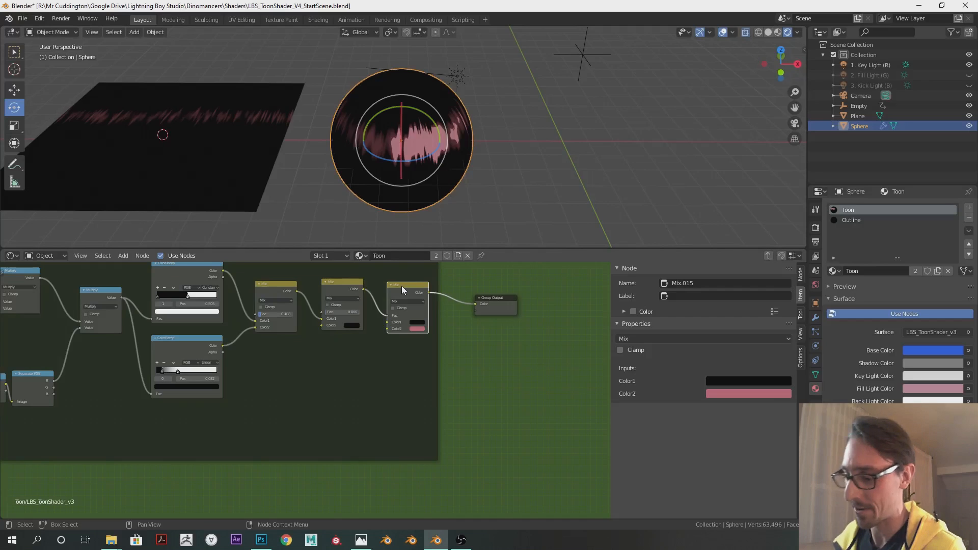
key("alt+p")
Step: Move the tint Mix and Group Output down to the end of the main Mix chain, lined up after its last Mix
scroll(413, 296, "down", 8)
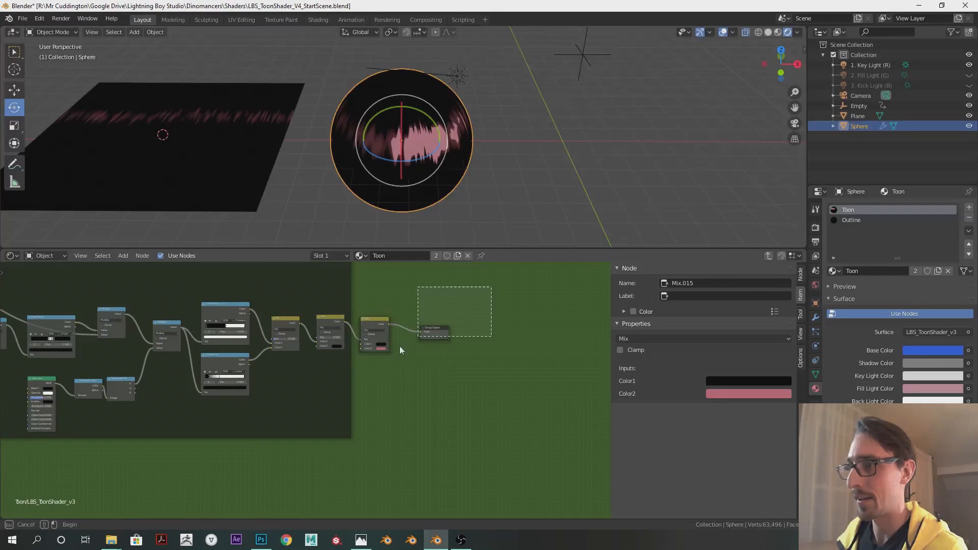
middle_click_drag(358, 371, 344, 322)
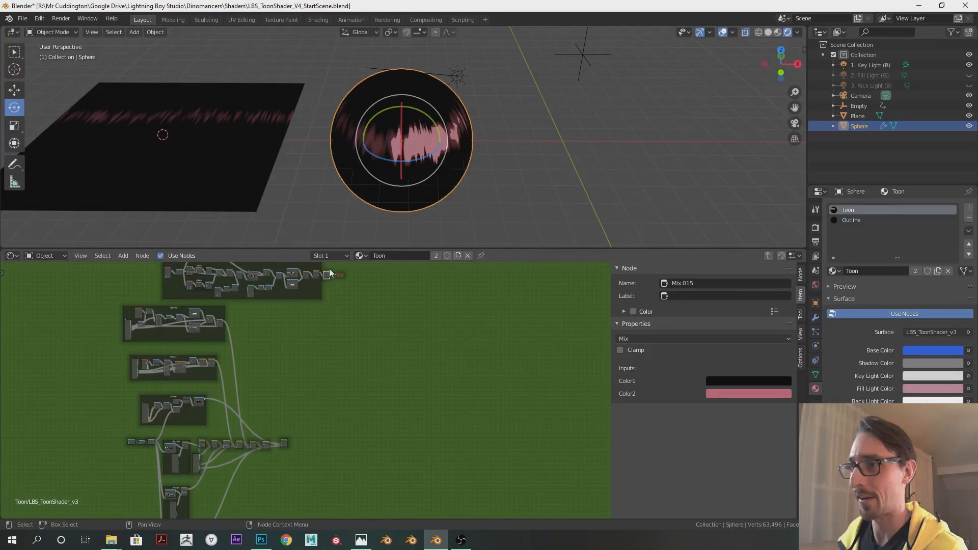
left_click_drag(326, 275, 315, 439)
scroll(314, 440, "up", 5)
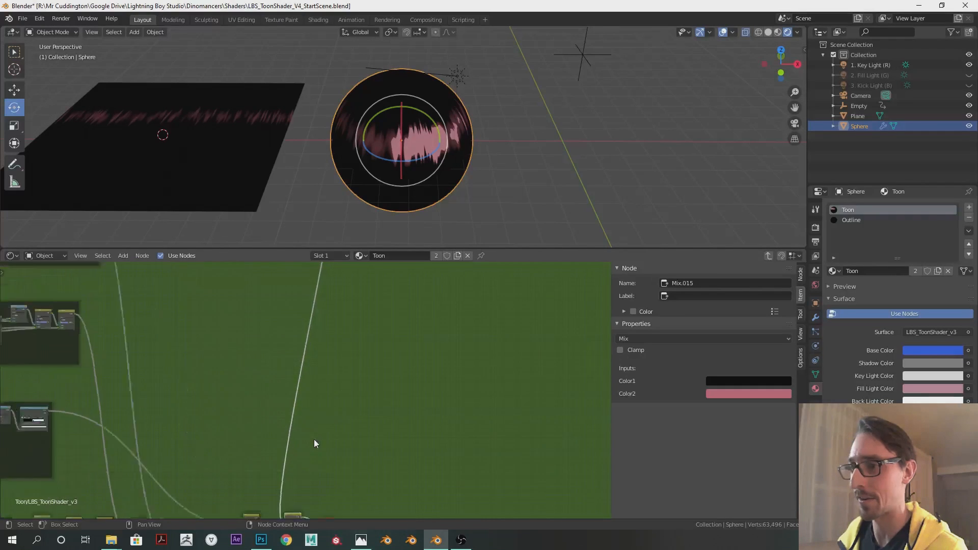
middle_click_drag(427, 315, 457, 308, "shift")
scroll(398, 372, "up", 4)
middle_click_drag(398, 372, 436, 344, "shift")
left_click_drag(516, 386, 433, 388)
left_click(444, 387)
left_click(478, 392)
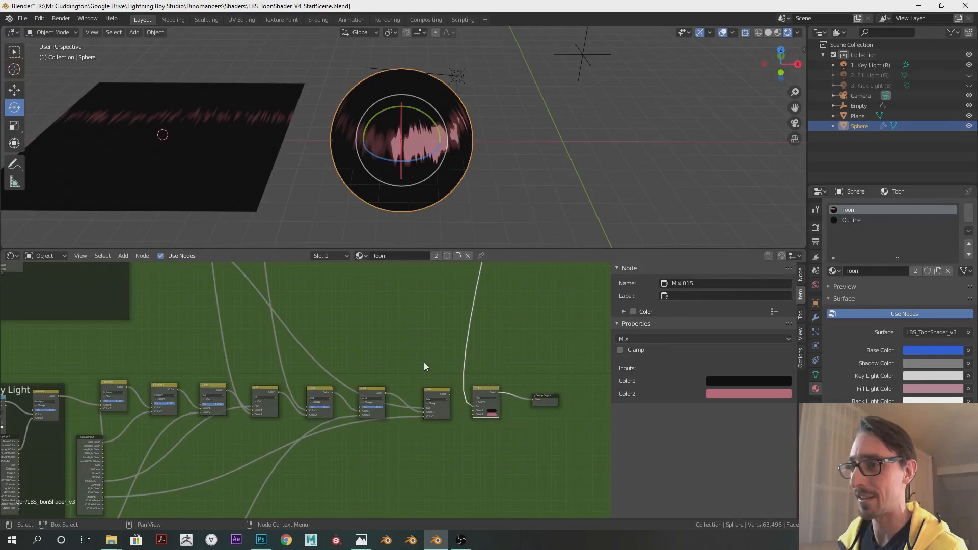
middle_click_drag(365, 344, 432, 412)
scroll(397, 402, "down", 3)
left_click_drag(172, 349, 166, 345)
middle_click_drag(466, 434, 327, 356)
scroll(327, 356, "up", 5)
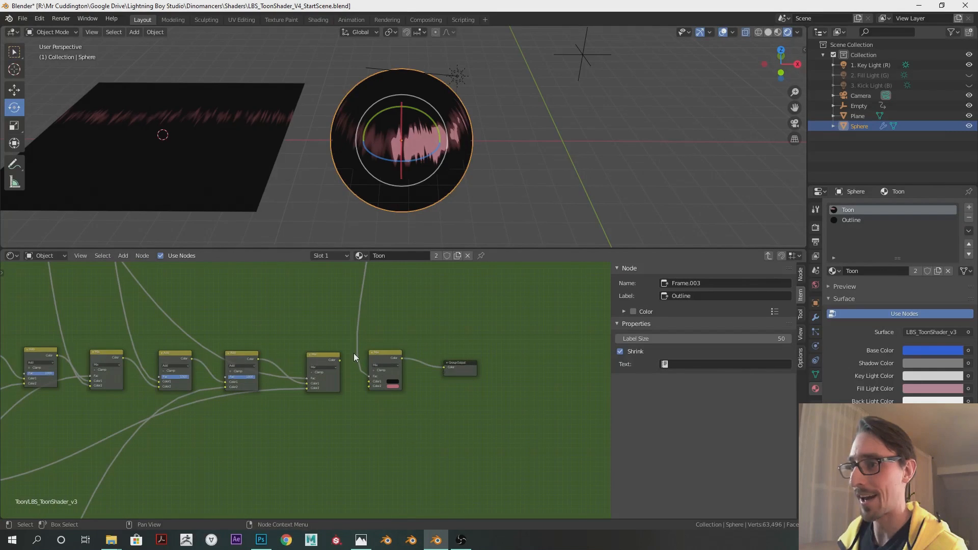
Step: Move the outline Mix node out of the chain and disconnect the final Add node from its Color1 input
scroll(350, 355, "up", 2)
left_click_drag(322, 347, 474, 394)
scroll(456, 391, "down", 1)
scroll(456, 390, "down", 4)
scroll(545, 451, "up", 4)
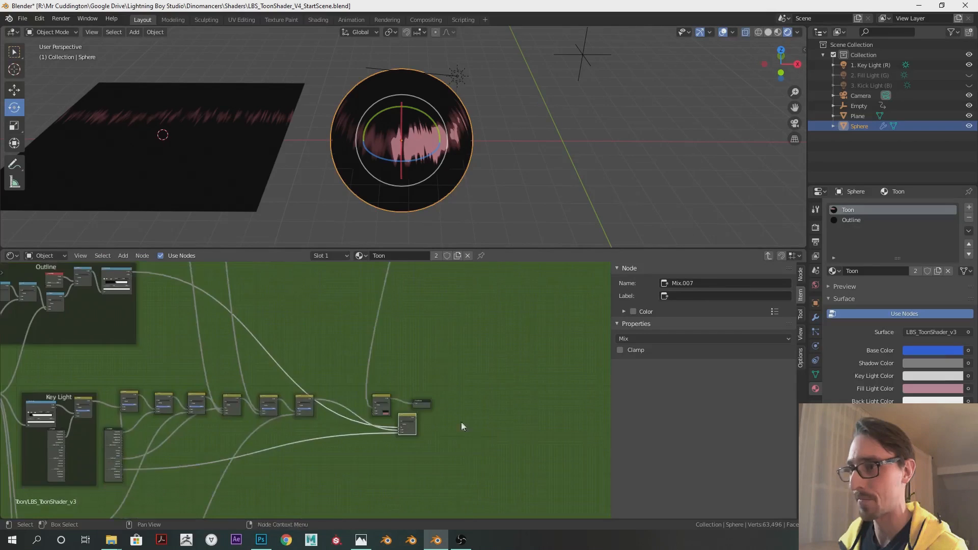
middle_click_drag(546, 451, 490, 429)
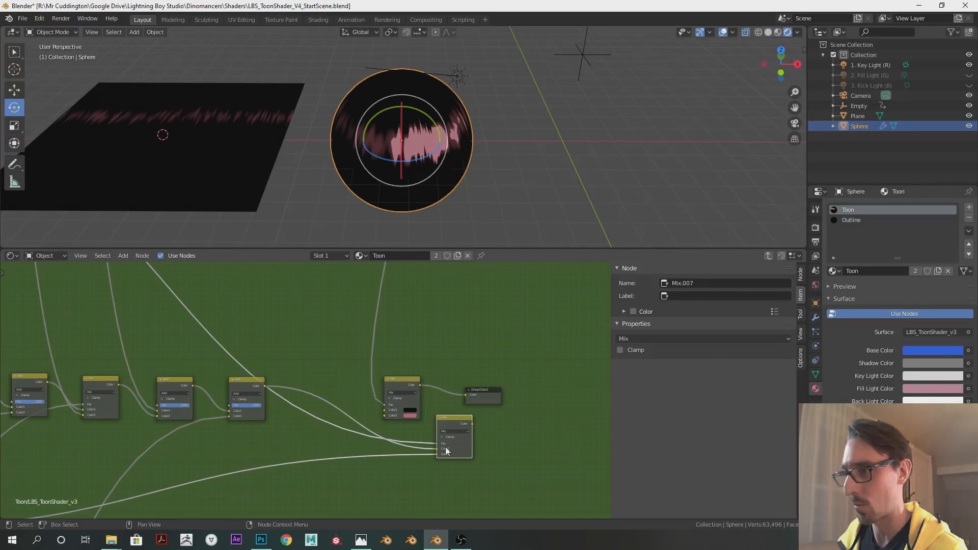
left_click_drag(438, 451, 390, 449)
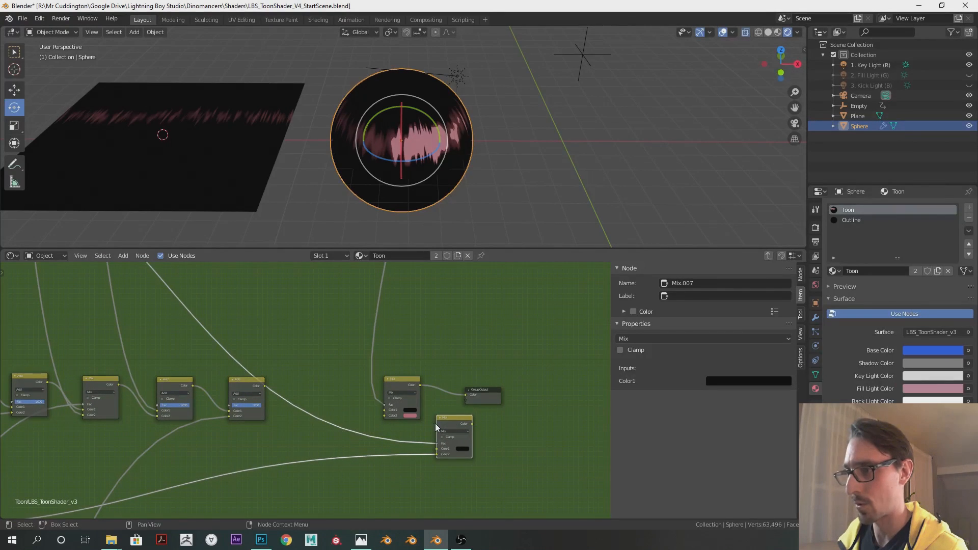
mouse_move(436, 424)
left_mouse_down()
mouse_move(420, 434)
mouse_move(428, 424)
left_mouse_up()
Step: Wire the last Add node into Color1 of the anisotropic Mix node, and that Mix node's output into Color1 of the outline Mix
left_click_drag(400, 389, 340, 373)
scroll(283, 396, "up", 3)
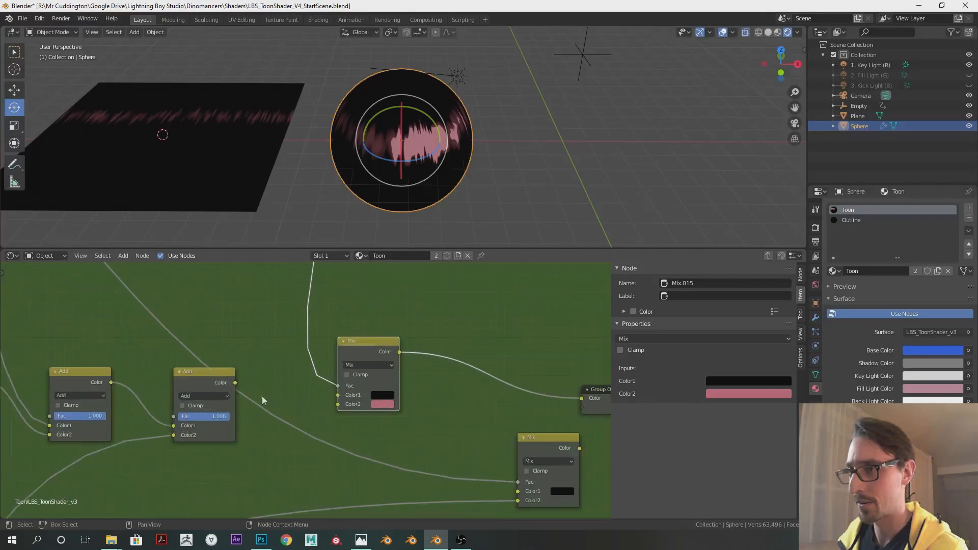
left_click_drag(235, 384, 338, 395)
middle_click_drag(402, 353, 313, 337)
left_click_drag(311, 335, 430, 478)
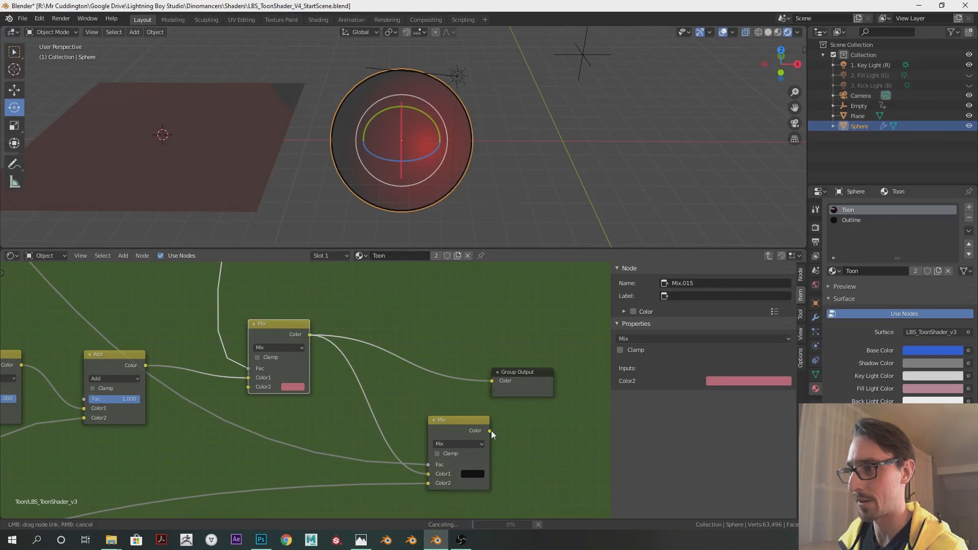
Step: Connect the outline Mix to the Group Output and line up both Mix nodes in the chain ahead of it
left_click_drag(490, 383, 492, 384)
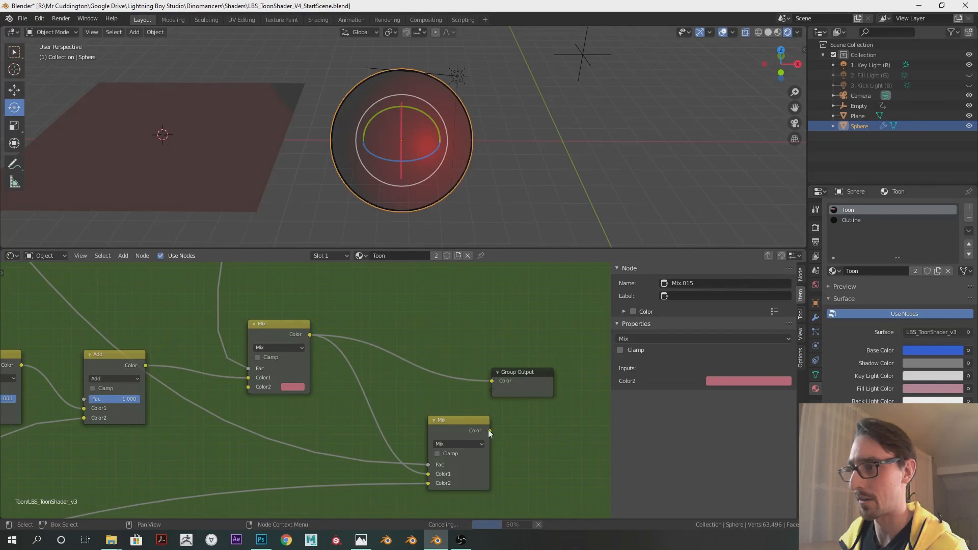
left_click_drag(489, 431, 488, 381)
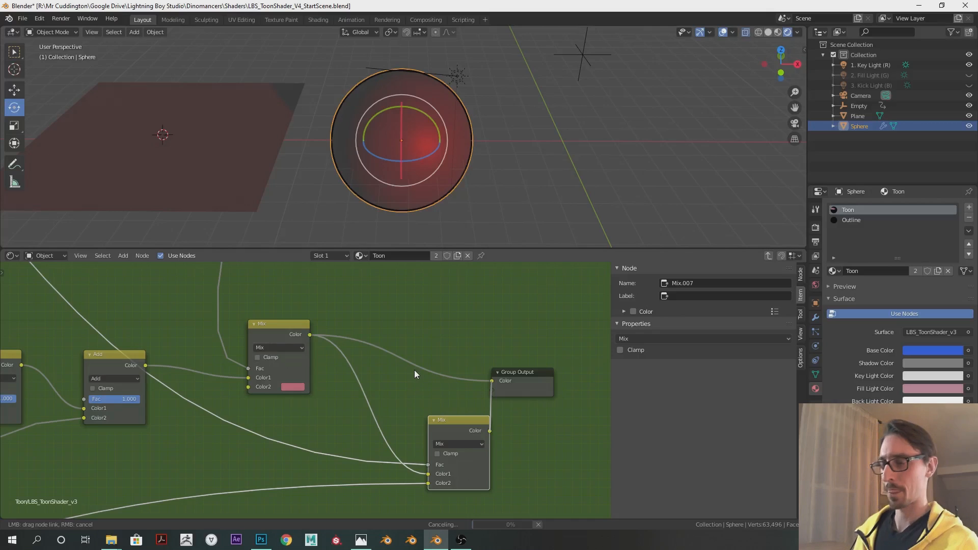
left_click_drag(414, 375, 417, 374)
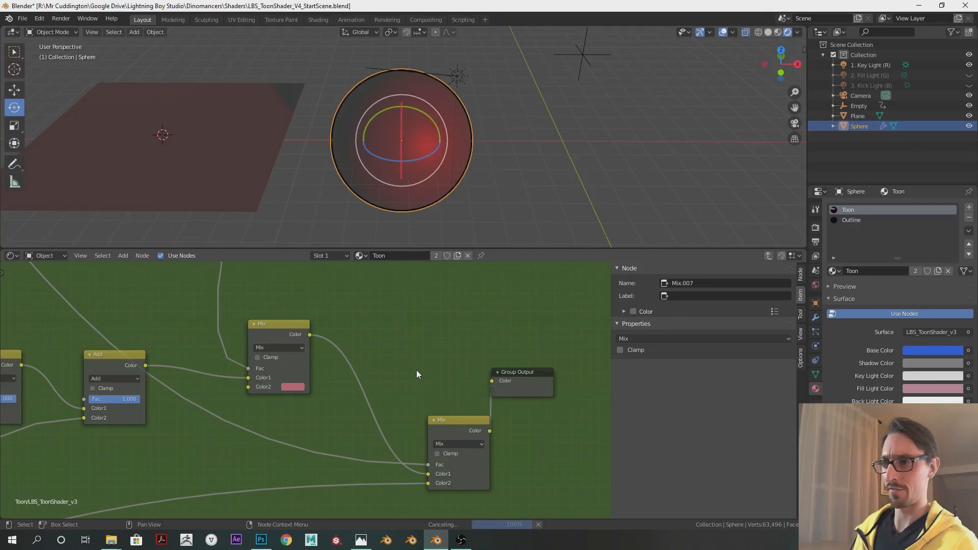
left_click_drag(472, 419, 418, 355)
left_click_drag(276, 324, 240, 360)
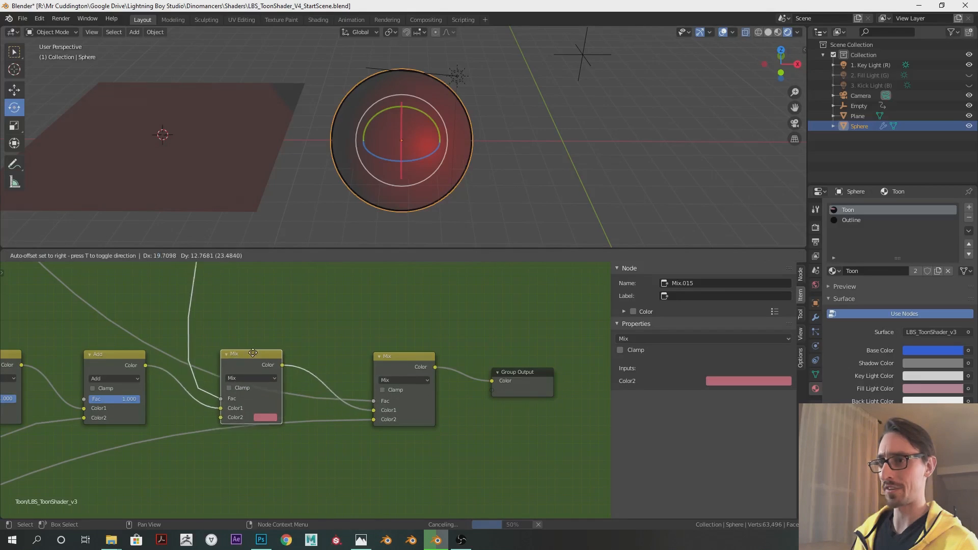
scroll(262, 363, "down", 4)
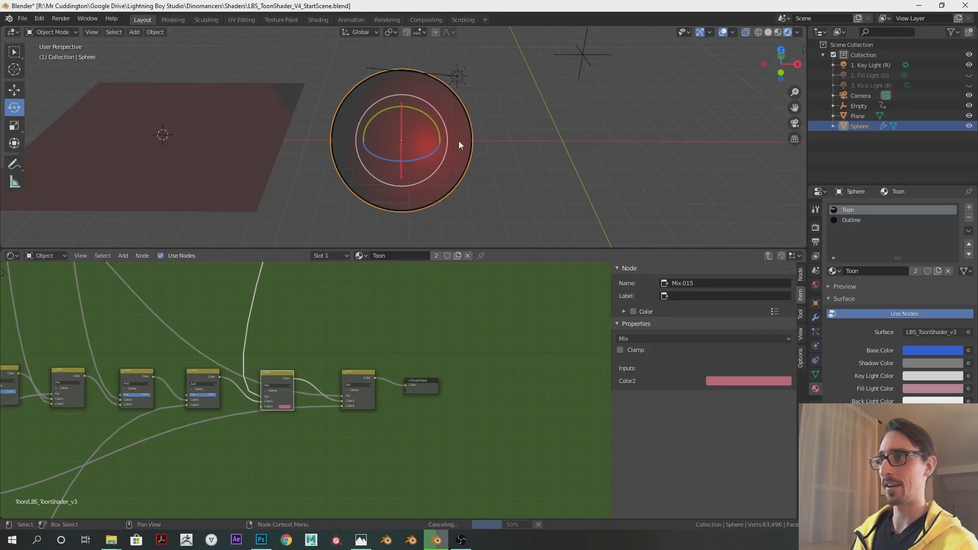
Step: Set Color2 of the anisotropic Mix node to teal, about H 0.538, S 0.706, V 0.735
middle_click_drag(408, 138, 420, 141)
scroll(316, 387, "up", 5)
left_click(364, 414)
left_click_drag(415, 246, 424, 195)
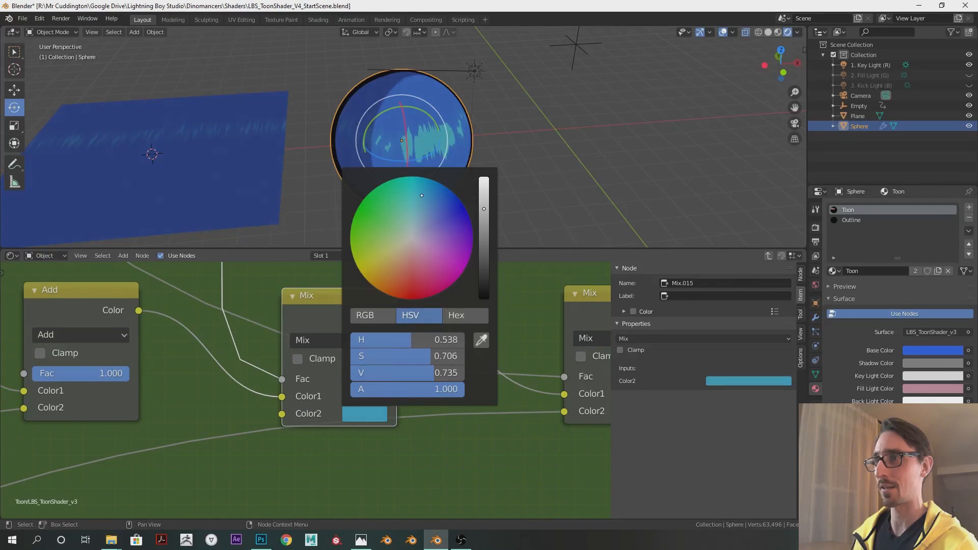
Step: Delete the plane beside the sphere from the scene
middle_click_drag(499, 117, 494, 120)
scroll(374, 375, "down", 1)
scroll(374, 375, "down", 4)
middle_click_drag(479, 224, 448, 194)
left_click(245, 127)
key("Delete")
middle_click_drag(314, 156, 478, 160)
left_click(478, 160)
scroll(414, 387, "down", 1)
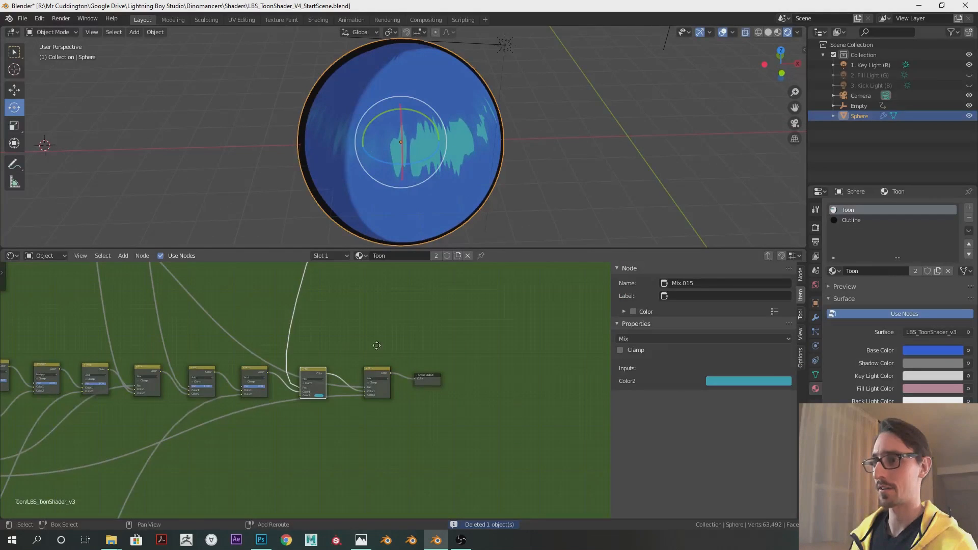
Step: Enlarge the node editor by shrinking the 3D viewport above it
middle_click_drag(364, 344, 416, 380)
left_click(416, 380)
scroll(397, 378, "down", 6)
middle_click_drag(287, 427, 347, 378)
scroll(347, 378, "up", 8)
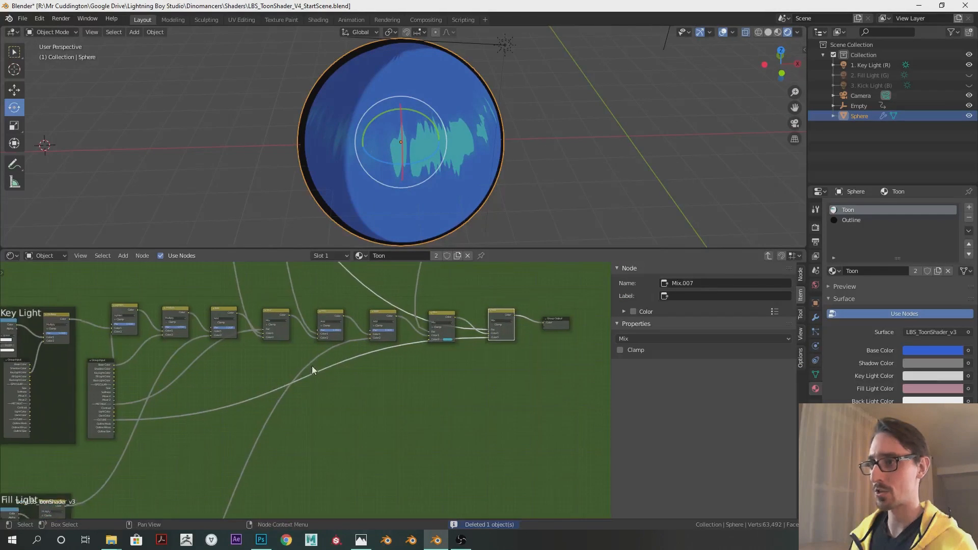
left_click_drag(396, 248, 411, 198)
scroll(336, 300, "up", 2)
Step: Connect the empty socket of the Group Input beside the Key Light frame to Color2 of the anisotropic Mix node
middle_click_drag(323, 299, 332, 318)
middle_click_drag(115, 392, 271, 384)
scroll(271, 384, "up", 5)
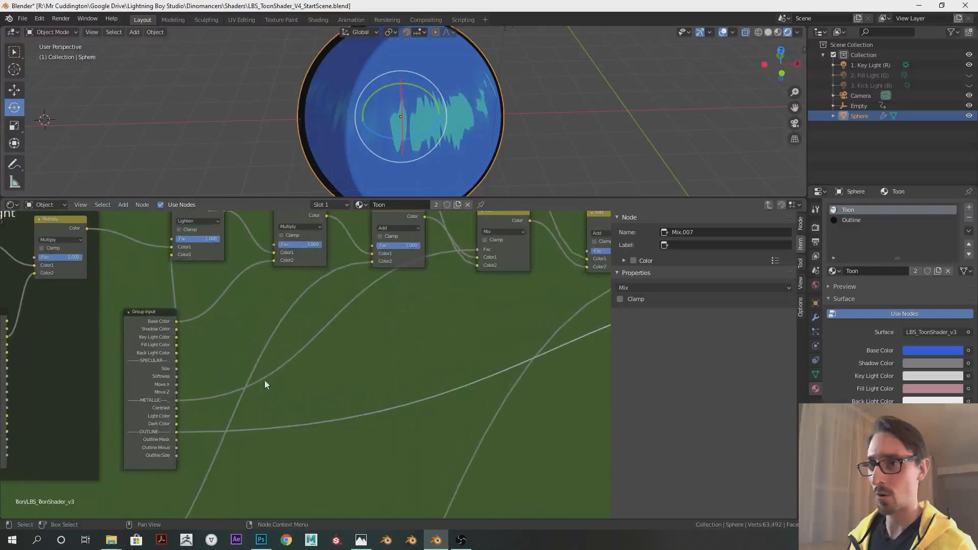
left_click_drag(144, 312, 154, 312)
middle_click_drag(258, 437, 376, 392, "shift")
scroll(326, 402, "up", 5)
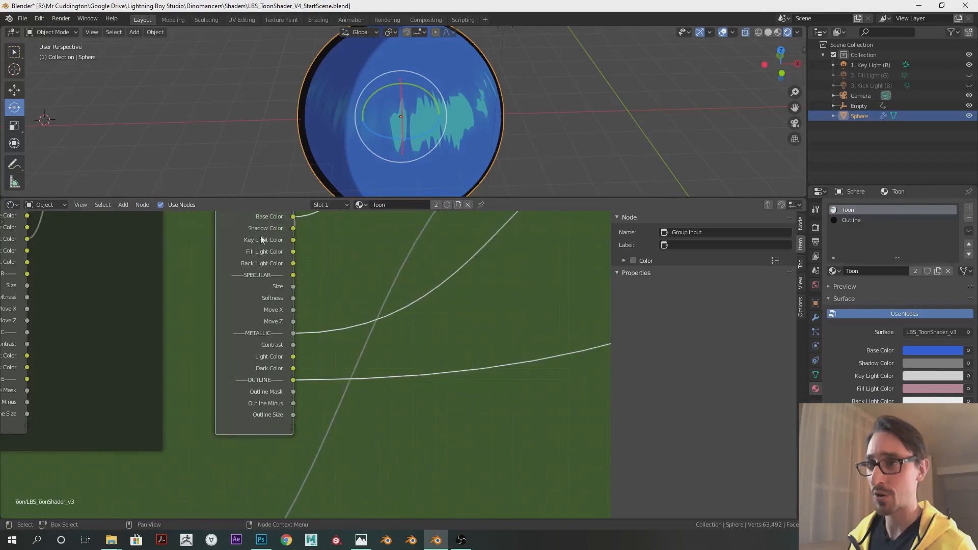
middle_click_drag(285, 229, 296, 265, "shift")
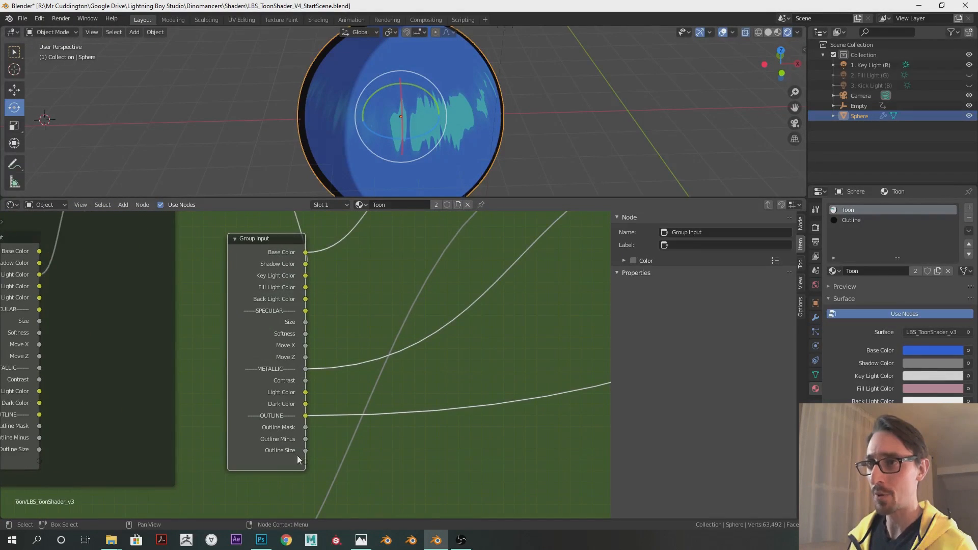
scroll(298, 447, "down", 5)
middle_click_drag(301, 399, 266, 415, "shift")
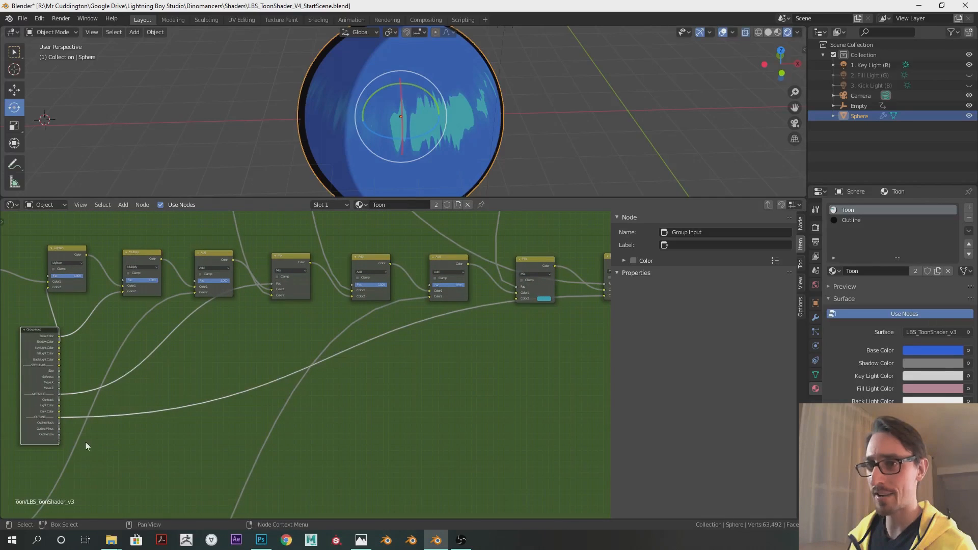
left_click_drag(61, 440, 517, 298)
middle_click_drag(590, 332, 429, 375)
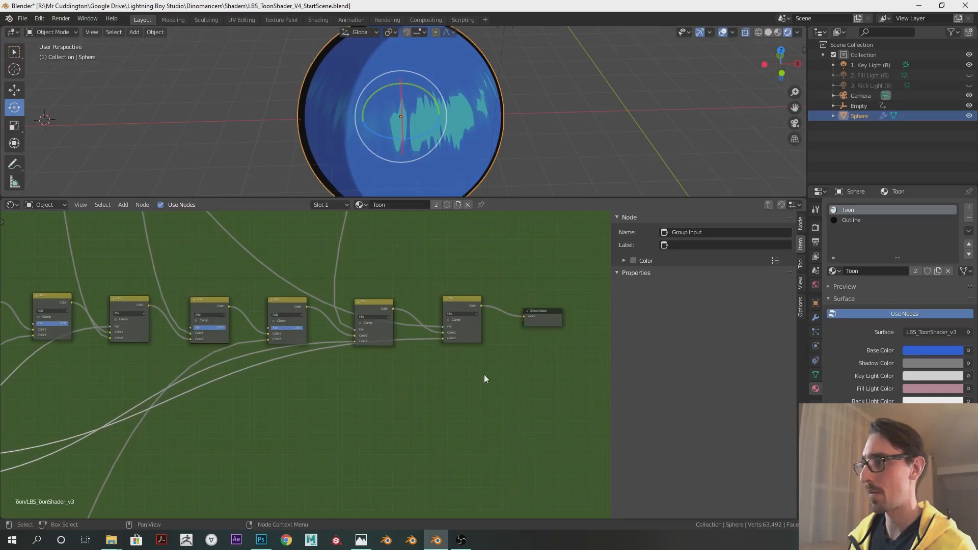
Step: Rename the new Color2 group input as the dashed section heading ----ANISOTROPIC---
left_click(800, 229)
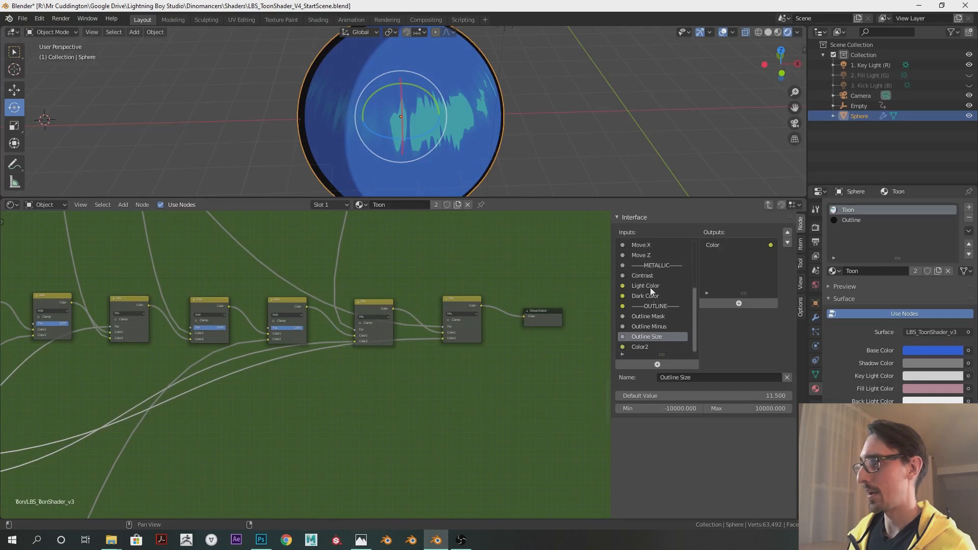
left_click(640, 347)
double_click(699, 376)
key("BackSpace")
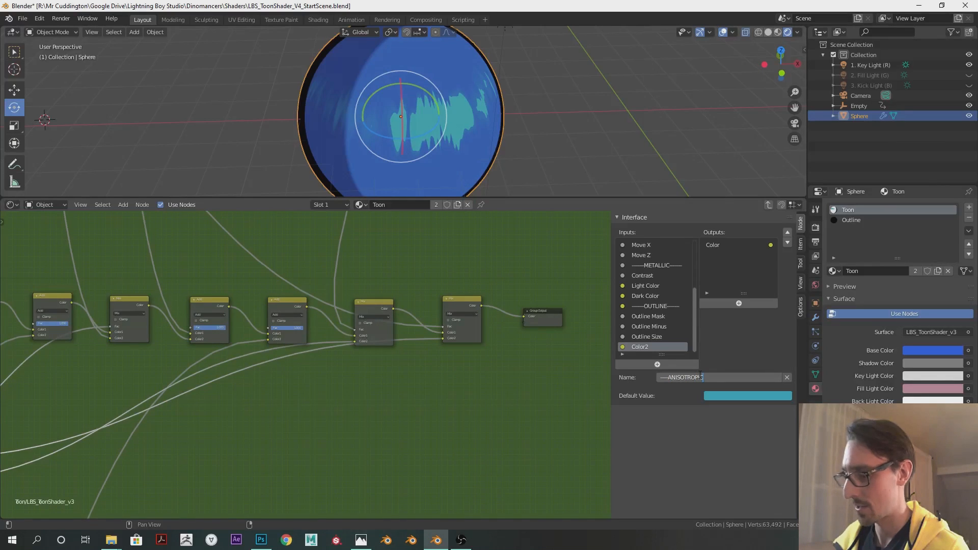
key("Return")
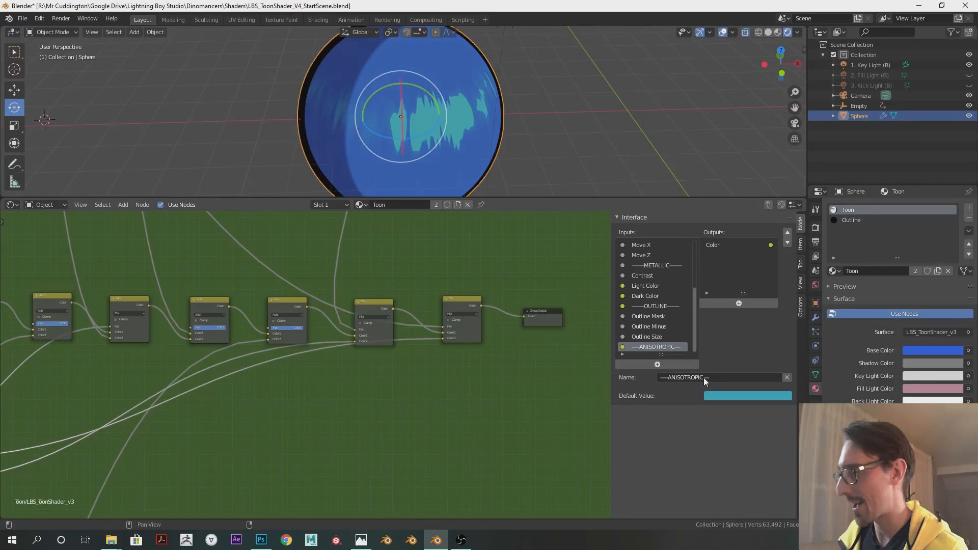
scroll(884, 362, "down", 15)
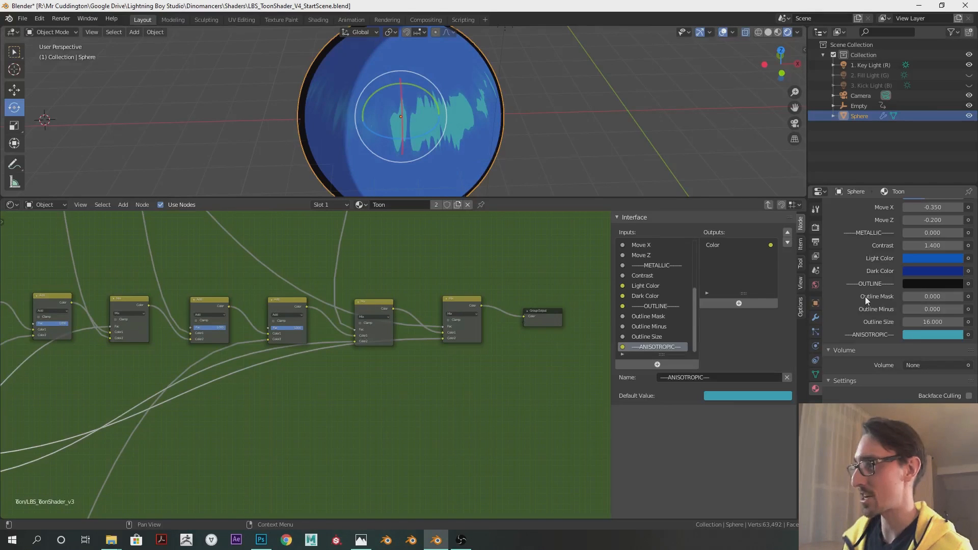
scroll(518, 354, "down", 2)
scroll(519, 355, "down", 2)
Step: Place a copy of the Group Input node in the Anisotropic frame, above its two final ColorRamp nodes
middle_click_drag(398, 272, 467, 436)
middle_click_drag(352, 249, 432, 435)
middle_click_drag(361, 330, 387, 409)
scroll(275, 389, "down", 1)
left_click(89, 394)
left_click_drag(90, 394, 431, 357)
scroll(545, 281, "up", 2)
left_click_drag(382, 397, 419, 232)
middle_click_drag(419, 232, 342, 307)
left_click_drag(336, 293, 332, 269)
scroll(402, 318, "up", 7)
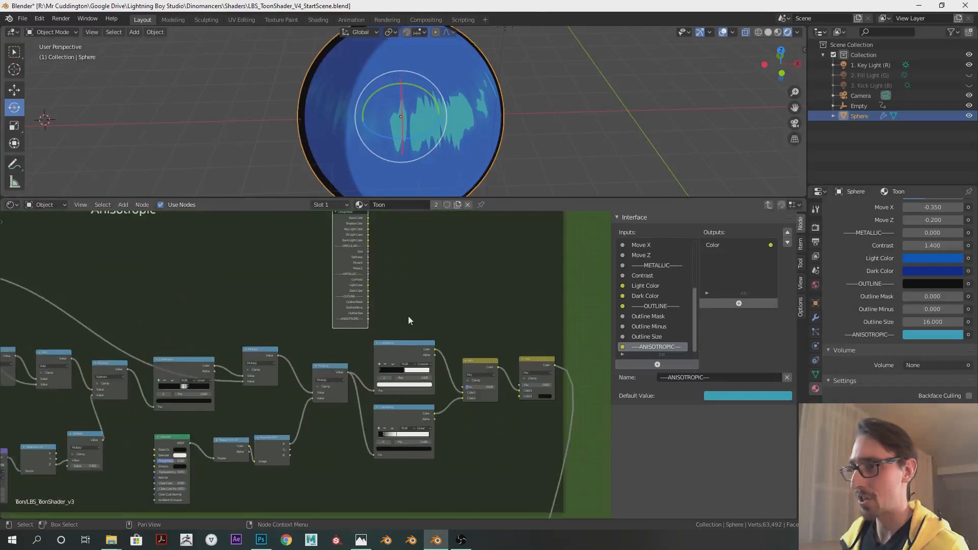
Step: Expose the Fac of the last Mix node in the Anisotropic frame as a group input and name it Opacity
middle_click_drag(414, 324, 285, 306)
scroll(310, 283, "up", 4)
middle_click_drag(377, 287, 367, 328)
left_click_drag(192, 329, 417, 420)
scroll(661, 344, "down", 1)
left_click(658, 347)
left_click(705, 377)
type("Opacity")
key("Return")
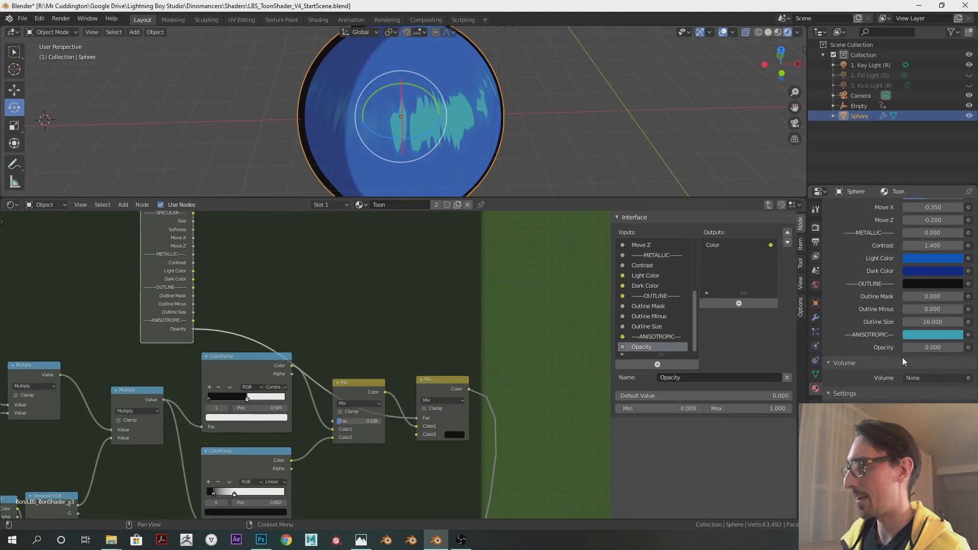
Step: Insert an Invert node between the Opacity socket and the last Mix node's Fac, and set the material's Opacity to 1.000
left_click_drag(912, 348, 569, 347)
key("shift+a")
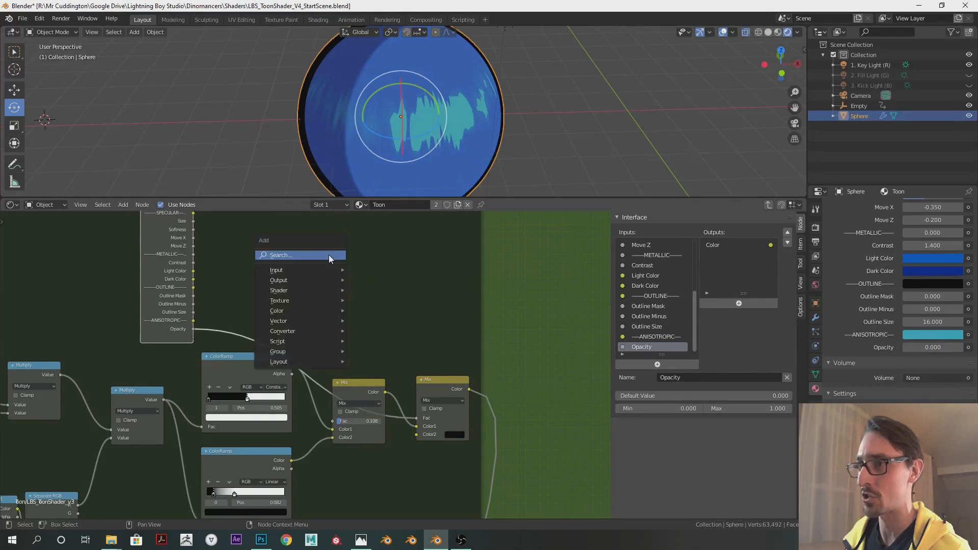
left_click(329, 255)
type("inver")
left_click(397, 274)
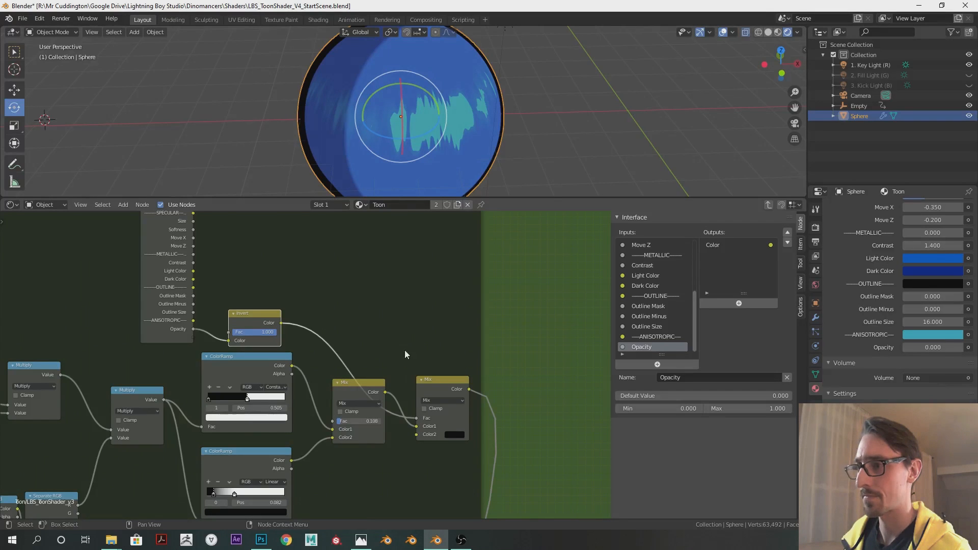
left_click_drag(918, 349, 974, 350)
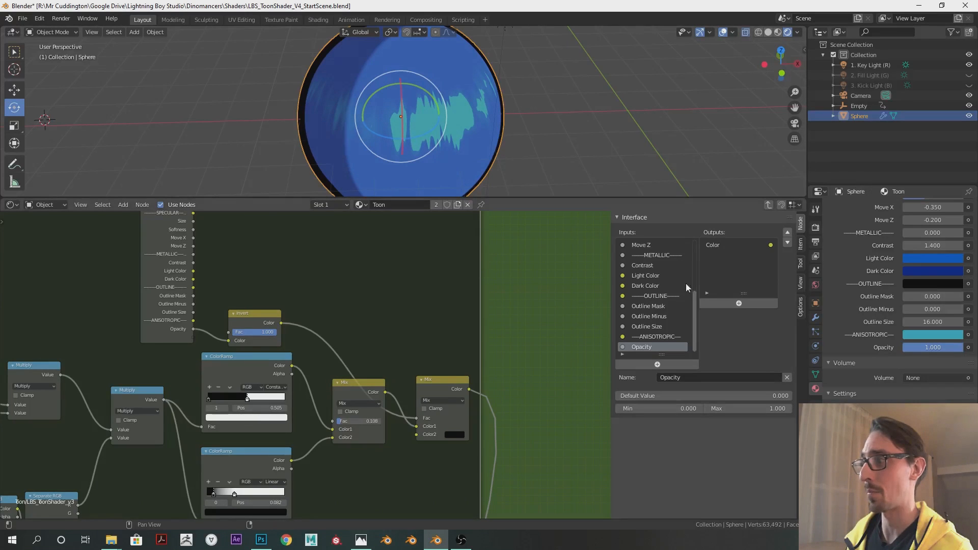
Step: Reposition the Group Input and Invert nodes in the Anisotropic frame to give them more space
scroll(236, 364, "down", 6)
middle_click_drag(275, 285, 414, 326)
left_click_drag(331, 276, 296, 280)
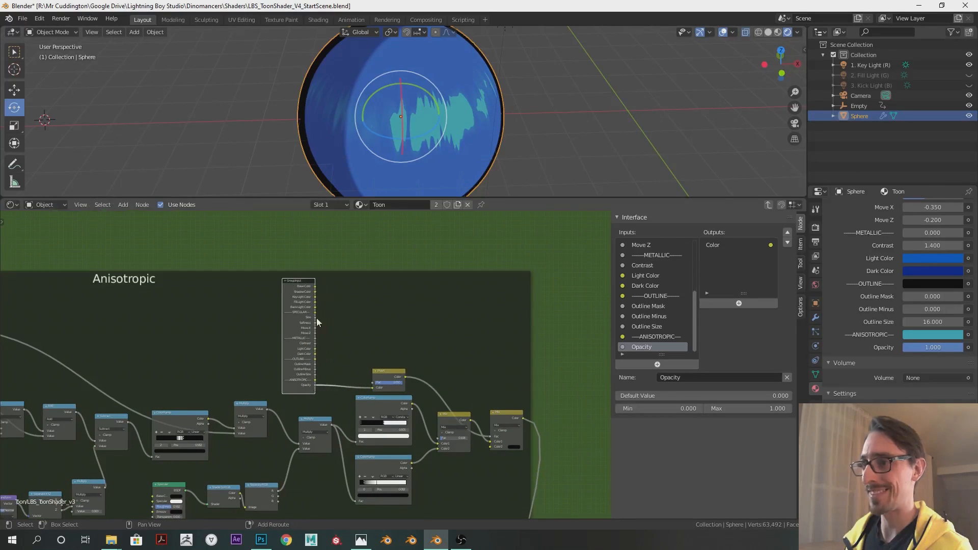
middle_click_drag(363, 364, 324, 311)
left_click_drag(342, 319, 330, 308)
scroll(328, 341, "up", 5)
middle_click_drag(331, 339, 314, 326)
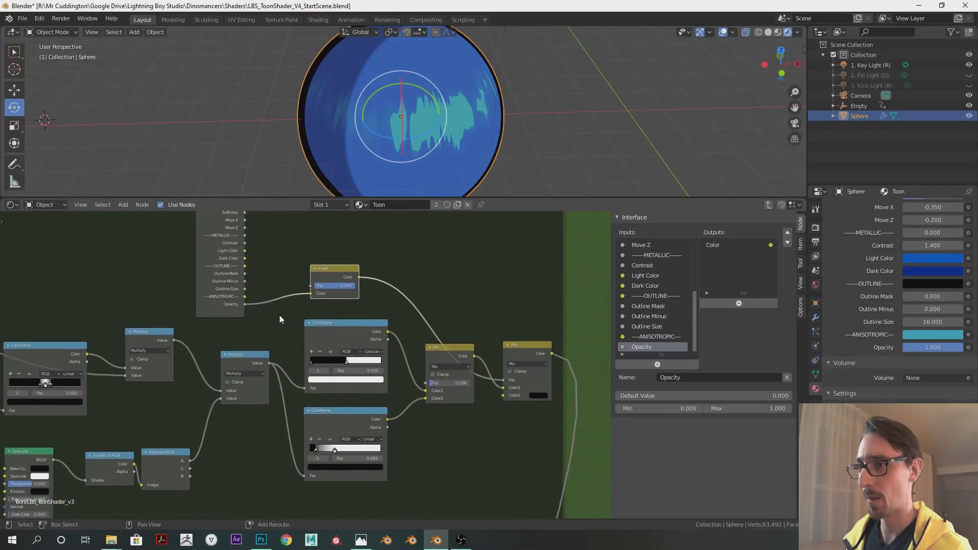
Step: Expose the Fac of the Mix node joining the two ColorRamps as a group input and name it Secondary Mix
left_click_drag(245, 304, 426, 383)
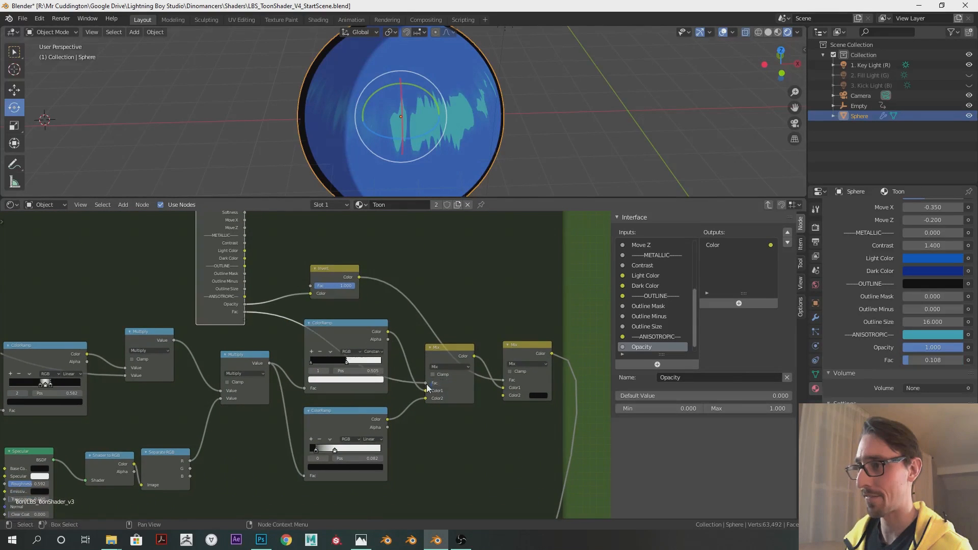
scroll(489, 347, "up", 4)
middle_click_drag(529, 321, 459, 308)
left_click_drag(438, 335, 441, 336)
scroll(657, 316, "down", 1)
left_click(659, 347)
left_click(691, 377)
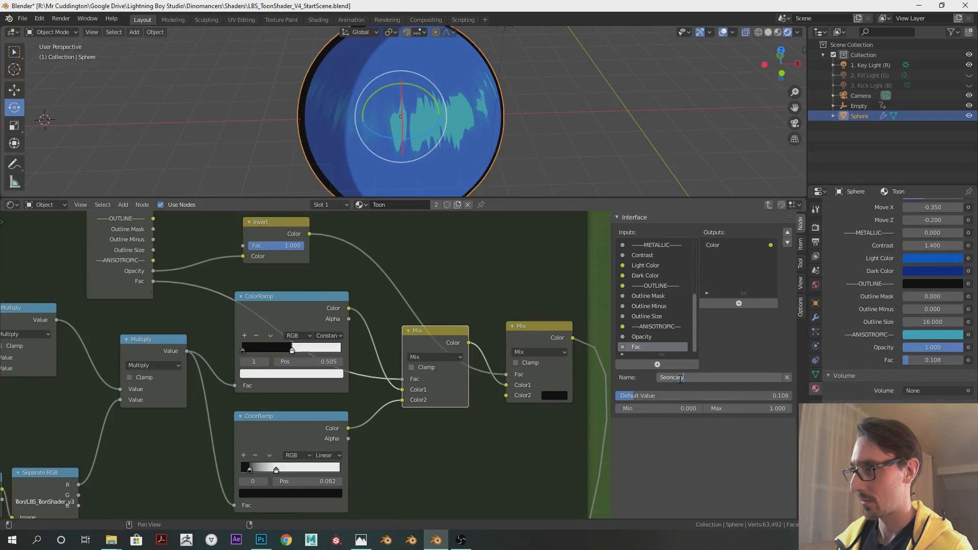
type("Secondary M")
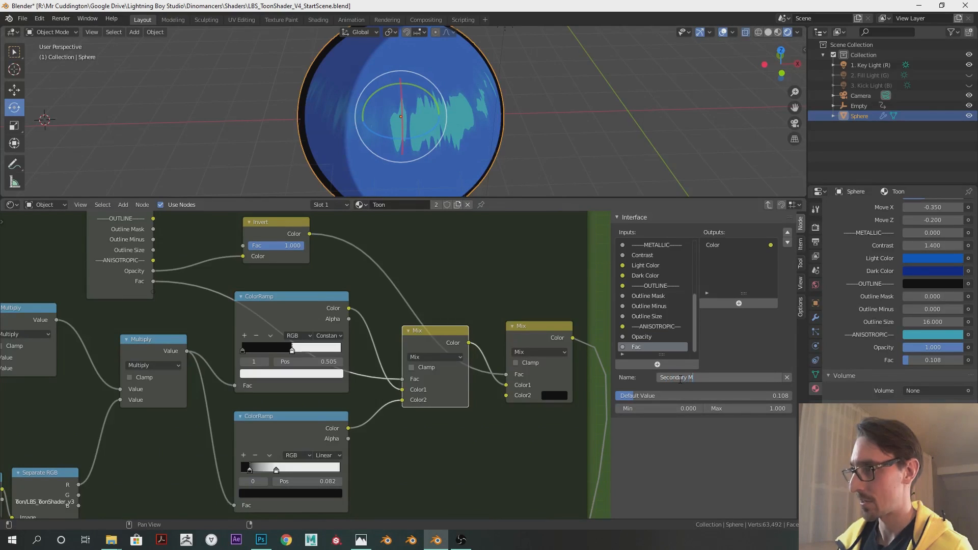
type("ix")
key("Return")
Step: Adjust the material's Secondary Mix value to 0.141 while checking the sphere from above
mouse_move(910, 360)
left_mouse_down()
mouse_move(937, 360)
mouse_move(904, 360)
mouse_move(922, 361)
left_mouse_up()
middle_click_drag(571, 152, 581, 35)
left_click_drag(912, 361, 905, 361)
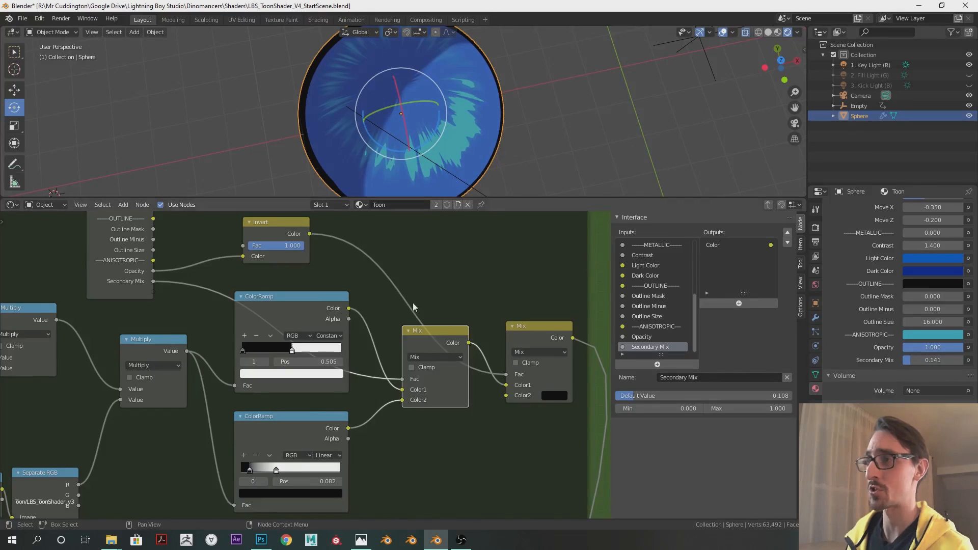
Step: Move the Anisotropic frame's Group Input farther left and connect its empty socket to the Bright input of the Bright/Contrast node
scroll(387, 329, "down", 5)
middle_click_drag(453, 319, 584, 338)
left_click_drag(419, 262, 251, 255)
scroll(440, 322, "up", 2)
middle_click_drag(343, 347, 461, 274)
scroll(408, 326, "up", 4)
middle_click_drag(462, 235, 467, 309, "shift")
left_click_drag(451, 340, 158, 279)
middle_click_drag(226, 270, 237, 252)
middle_click_drag(391, 300, 154, 288)
Step: Rename the new Bright group input as Strength
scroll(646, 334, "down", 1)
left_click(649, 346)
left_click(684, 378)
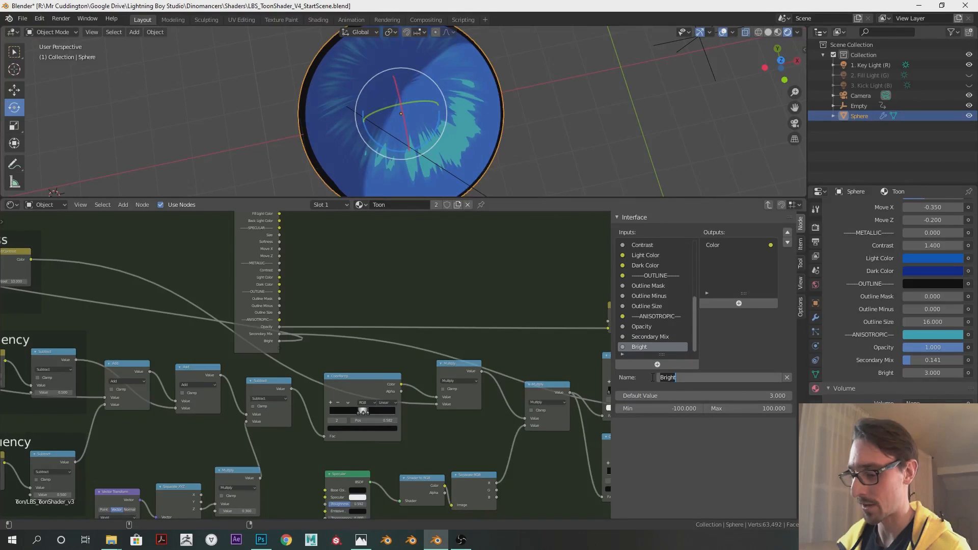
type("Strength")
key("Return")
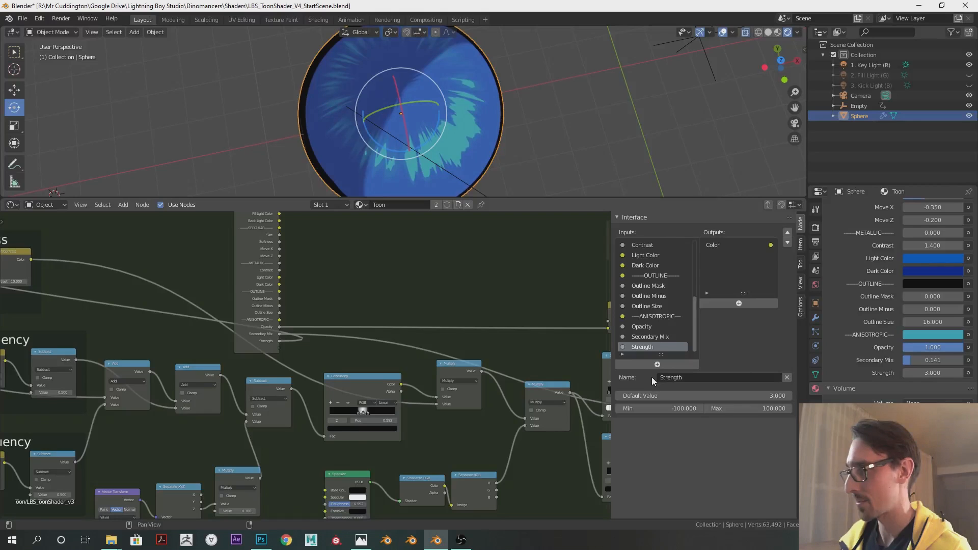
Step: Connect the Anisotropic frame's Group Input empty socket to the second Value of the High Frequency Subtract node
middle_click_drag(580, 322, 359, 284)
middle_click_drag(275, 270, 560, 325)
scroll(560, 325, "up", 1)
middle_click_drag(389, 329, 350, 322)
left_click(326, 285)
left_click_drag(533, 301, 267, 467)
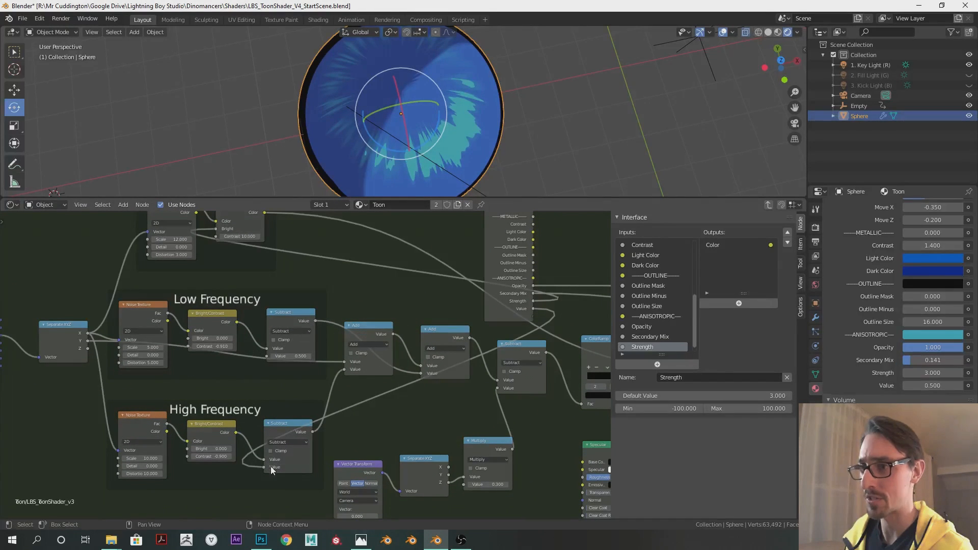
Step: Rename the new Value group input at the end of the inputs list as Offset
scroll(657, 343, "down", 1)
left_click(662, 349)
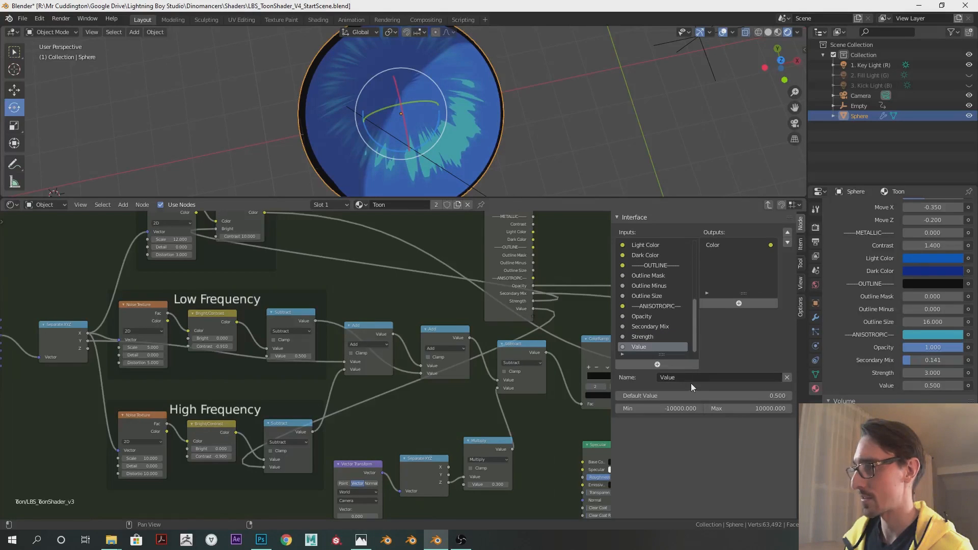
left_click(690, 378)
type("Offset")
key("Return")
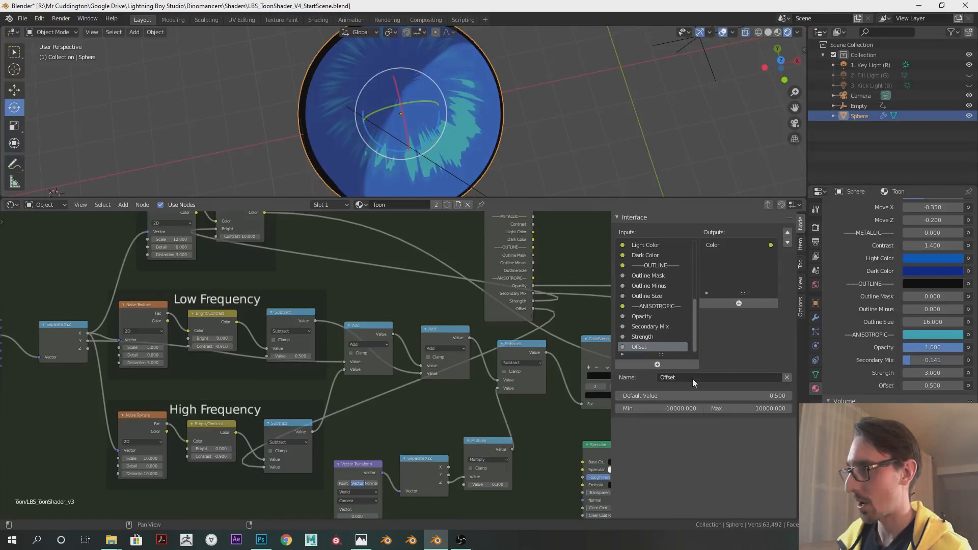
Step: Test the material's Offset slightly below 0.5 while viewing the sphere from the front, and restore it to 0.5
left_click_drag(917, 386, 913, 385)
middle_click_drag(559, 187, 547, 110)
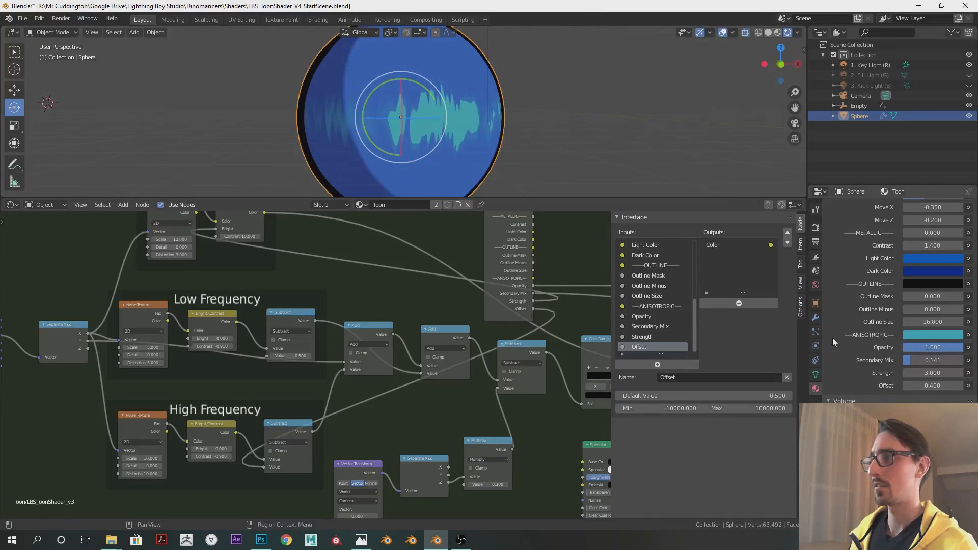
left_click_drag(932, 386, 925, 386)
left_click(939, 386)
type("0.48")
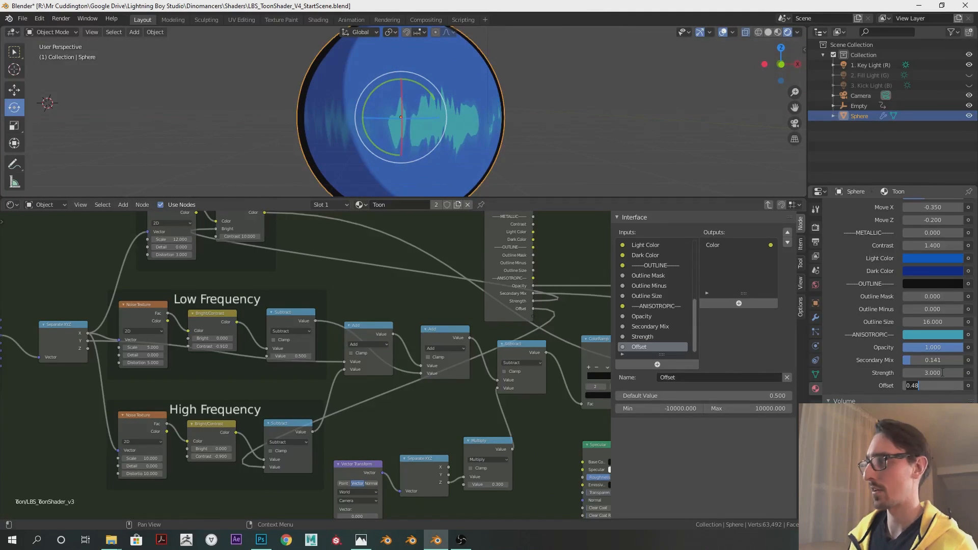
type("5")
key("Return")
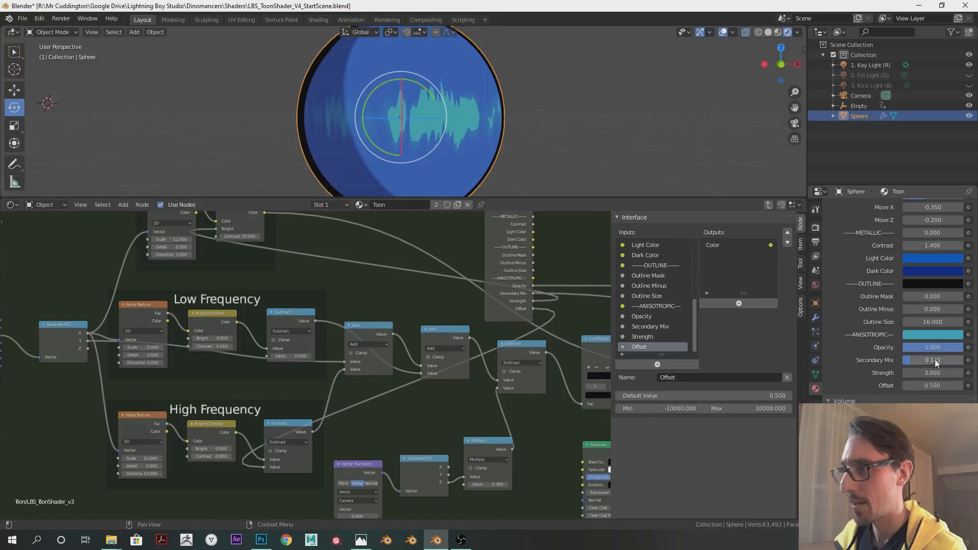
Step: Expose the Value of the Multiply node fed by the lower Separate XYZ as a new group input
middle_click_drag(430, 373, 444, 348)
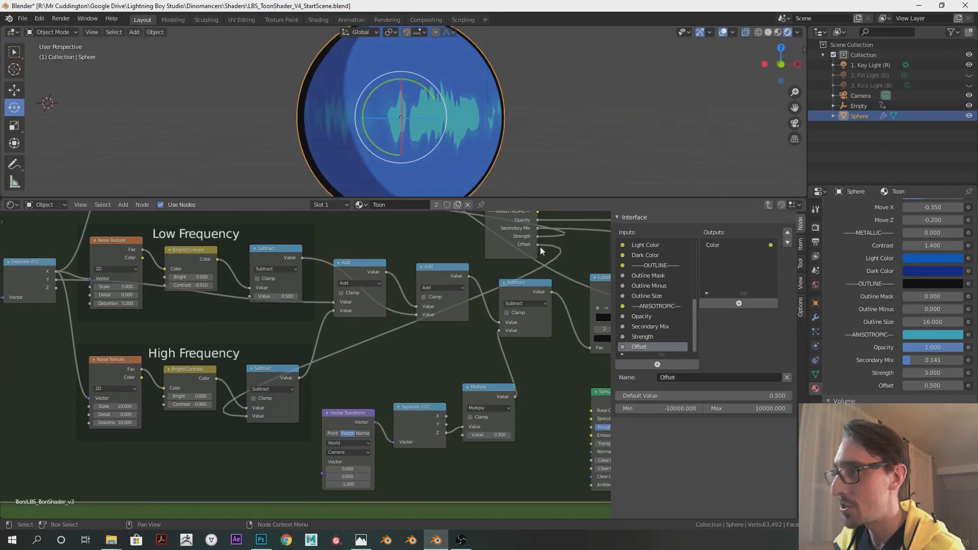
middle_click_drag(530, 327, 441, 304)
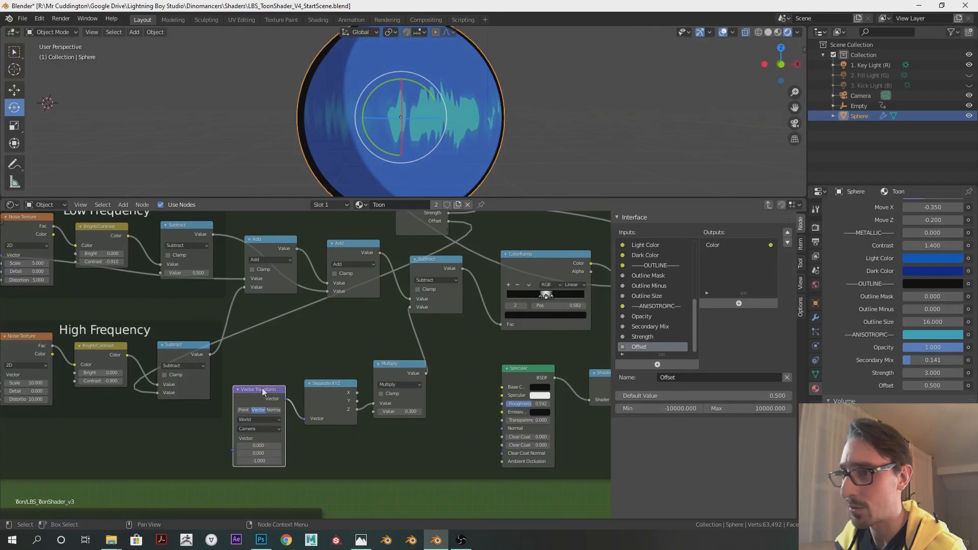
left_click_drag(379, 364, 386, 360)
middle_click_drag(445, 229, 414, 277)
left_click(415, 281)
left_click_drag(420, 436, 347, 456)
Step: Rename the Multiply node's new group input as Camera Angle Offset
scroll(668, 347, "down", 1)
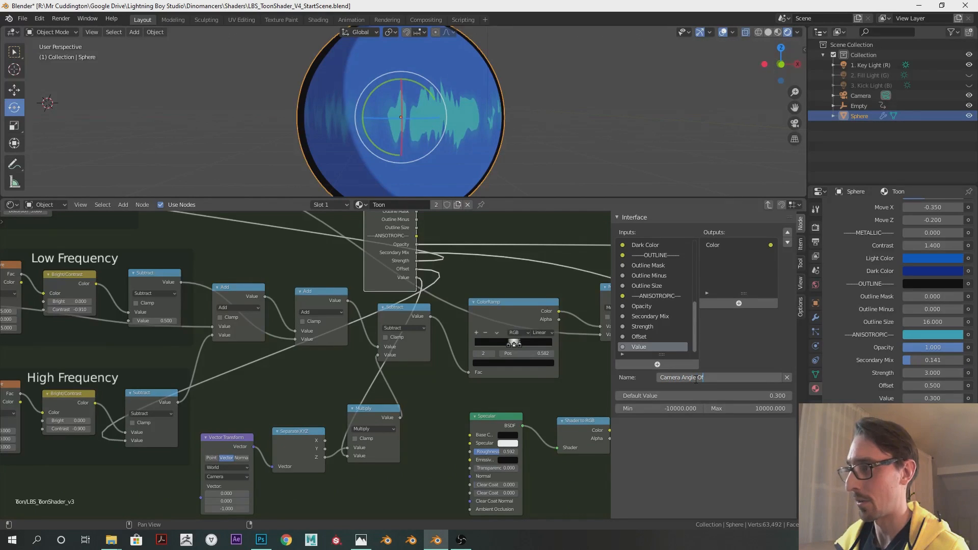
type("t")
key("Return")
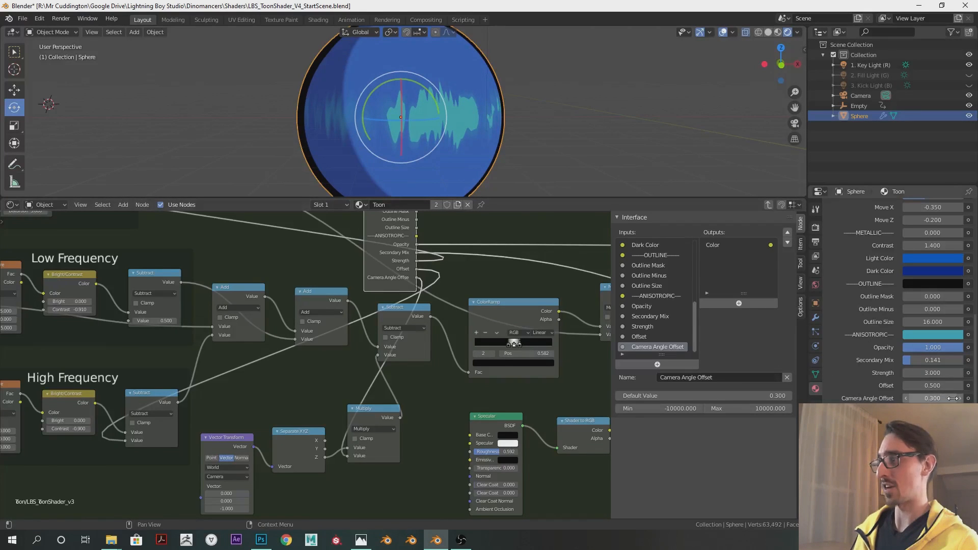
Step: Test raising the material's Offset to 0.65 while viewing the sphere from above, and restore it to 0.5
left_click_drag(933, 387, 936, 387)
middle_click_drag(548, 105, 531, 161)
left_click_drag(934, 386, 938, 386)
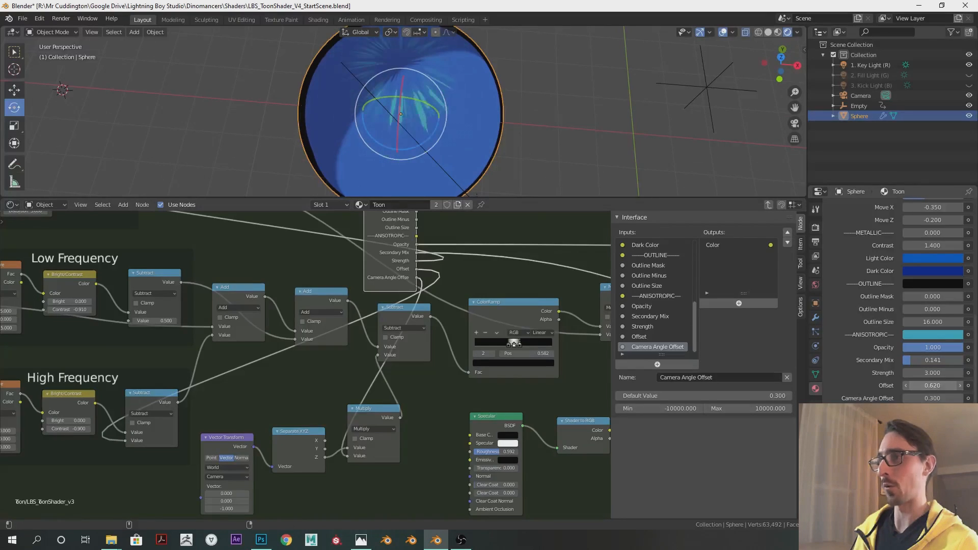
left_click(932, 386)
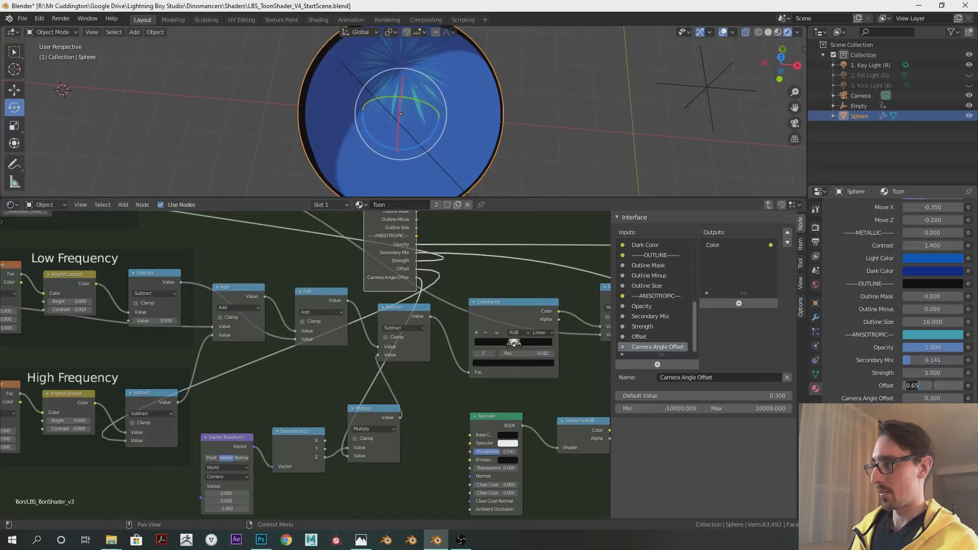
type("0.5")
key("Return")
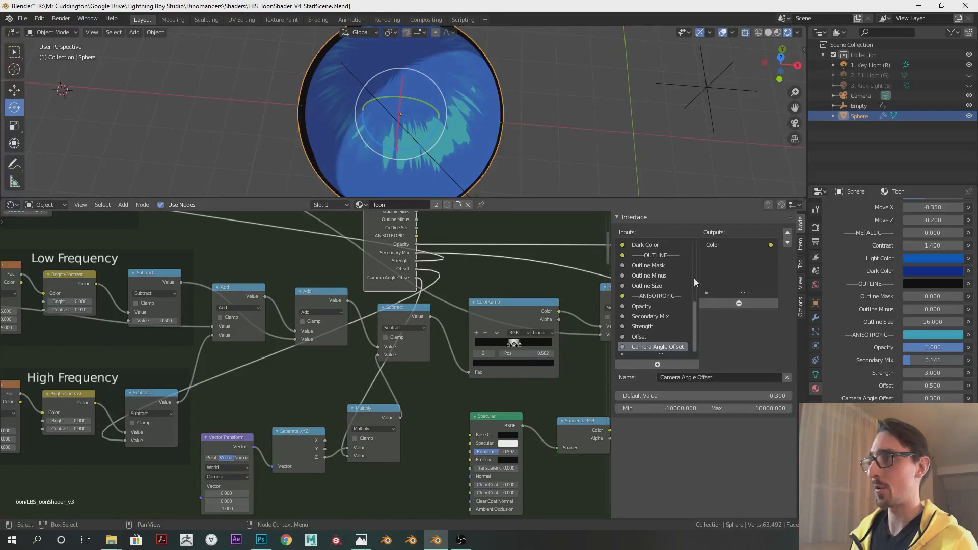
Step: Adjust the material's Camera Angle Offset to 0.360, comparing the highlight from the front and from above the sphere
middle_click_drag(535, 183, 540, 106)
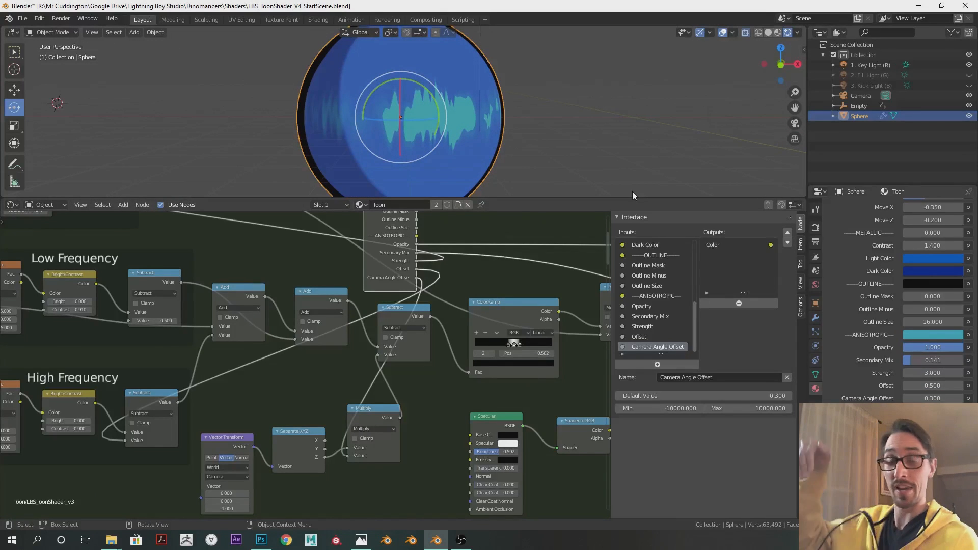
middle_click_drag(576, 130, 577, 125)
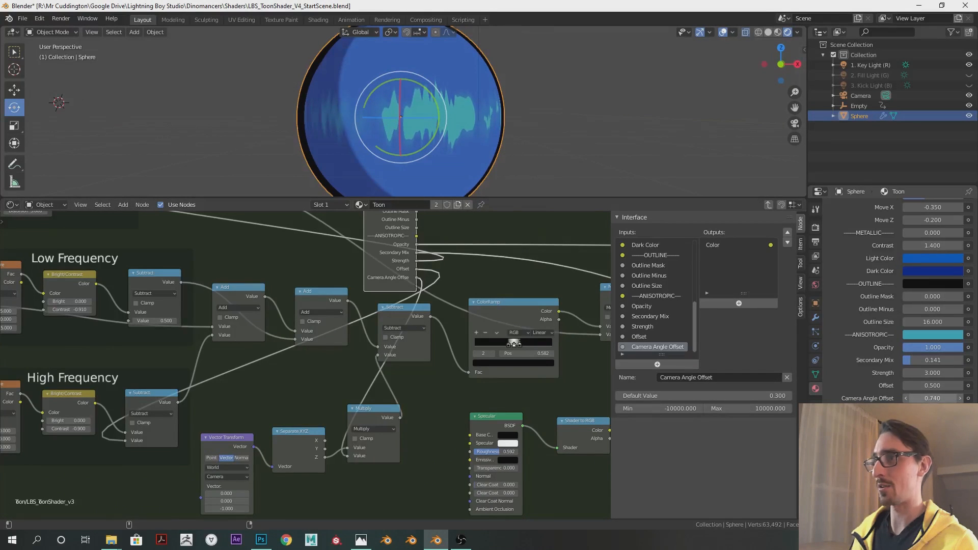
left_click_drag(933, 398, 939, 399)
middle_click_drag(537, 67, 537, 153)
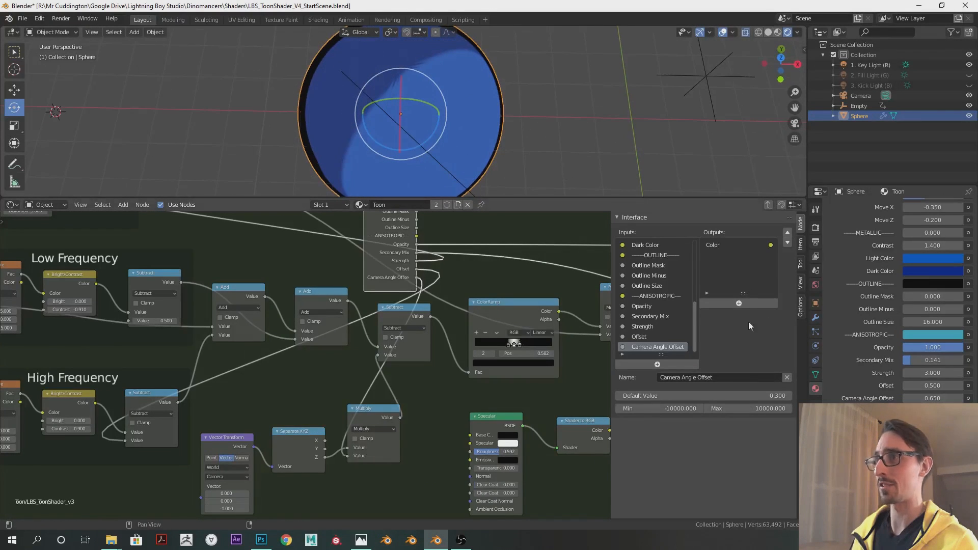
mouse_move(947, 399)
left_mouse_down()
mouse_move(929, 398)
mouse_move(937, 398)
left_mouse_up()
middle_click_drag(671, 167, 673, 174)
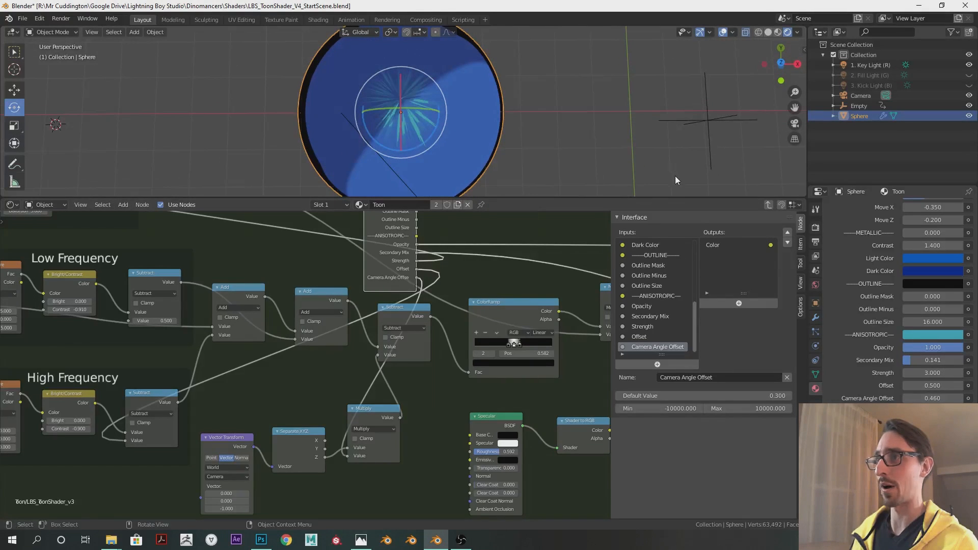
left_click_drag(933, 398, 921, 398)
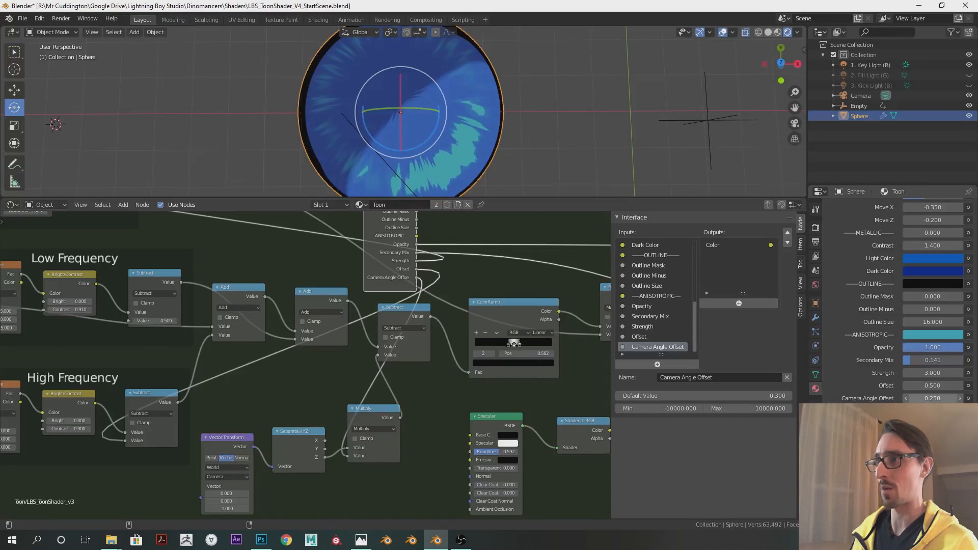
key("Return")
middle_click_drag(559, 129, 547, 102)
left_click_drag(928, 398, 934, 398)
middle_click_drag(523, 130, 530, 64)
Step: Move the Anisotropic frame's Group Input to the left above the noise frames and enlarge the 3D viewport
scroll(496, 402, "down", 6)
middle_click_drag(510, 396, 498, 363)
middle_click_drag(313, 247, 377, 286)
left_click_drag(369, 265, 183, 238)
middle_click_drag(440, 118, 445, 133)
left_click_drag(487, 204, 487, 257)
Step: Test the High Frequency Noise Texture at Scale 38.2 and 43.2 on the sphere, and restore it to 10
scroll(344, 307, "up", 3)
scroll(487, 355, "up", 7)
left_click_drag(301, 437, 342, 437)
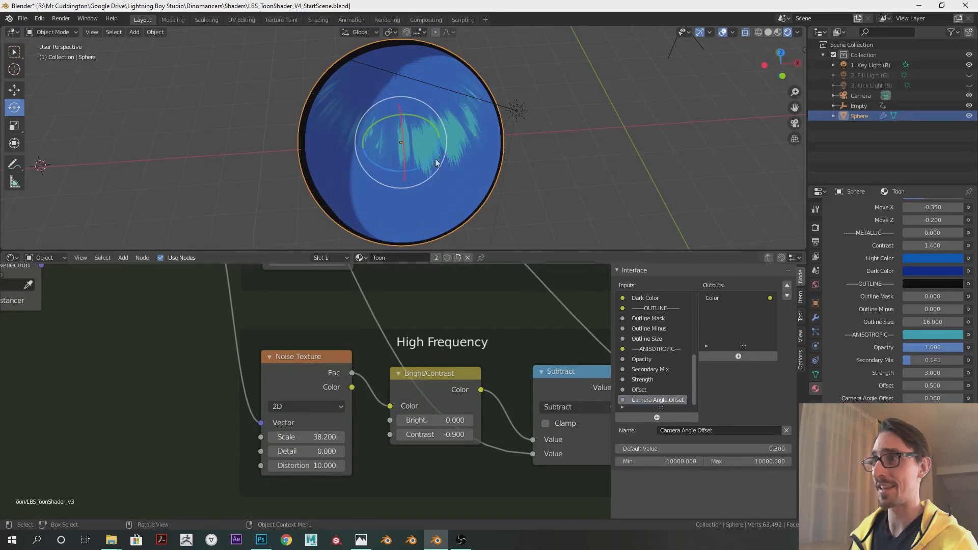
scroll(441, 157, "up", 4)
scroll(441, 157, "down", 1)
middle_click_drag(442, 157, 445, 177)
left_click_drag(308, 438, 321, 437)
middle_click_drag(488, 157, 457, 179)
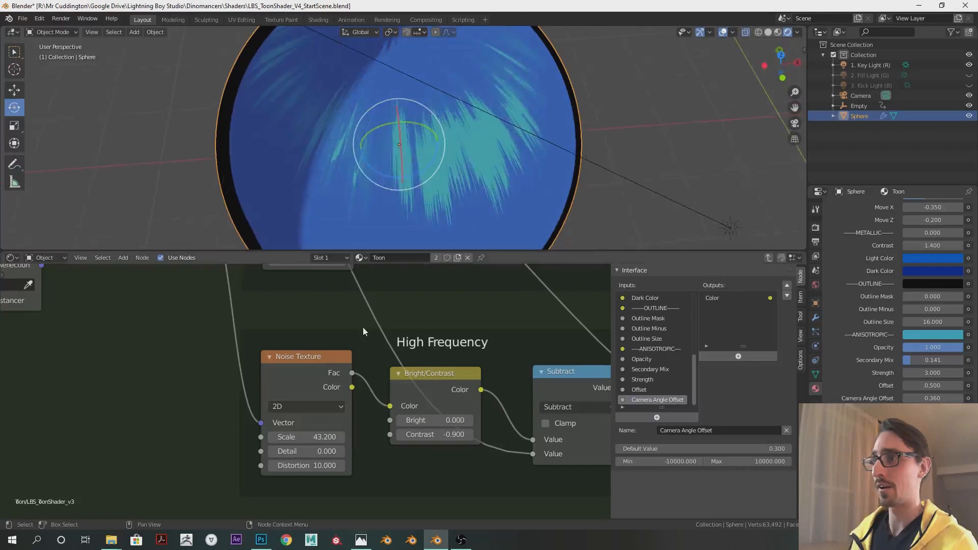
left_click(320, 436)
type("10")
key("Return")
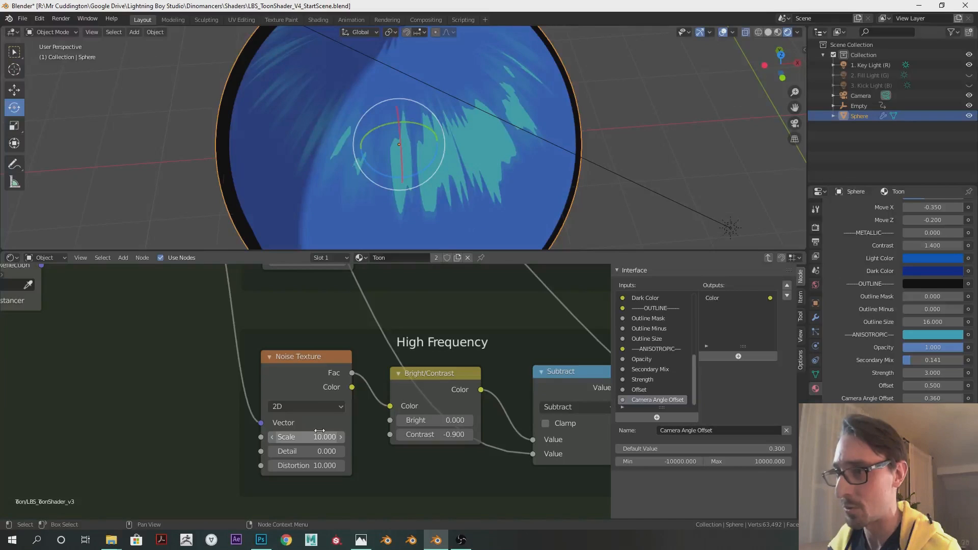
Step: Shift the Group Input to the upper-left corner of the Anisotropic frame and give the 3D viewport more height
scroll(295, 394, "down", 6)
middle_click_drag(314, 394, 369, 366)
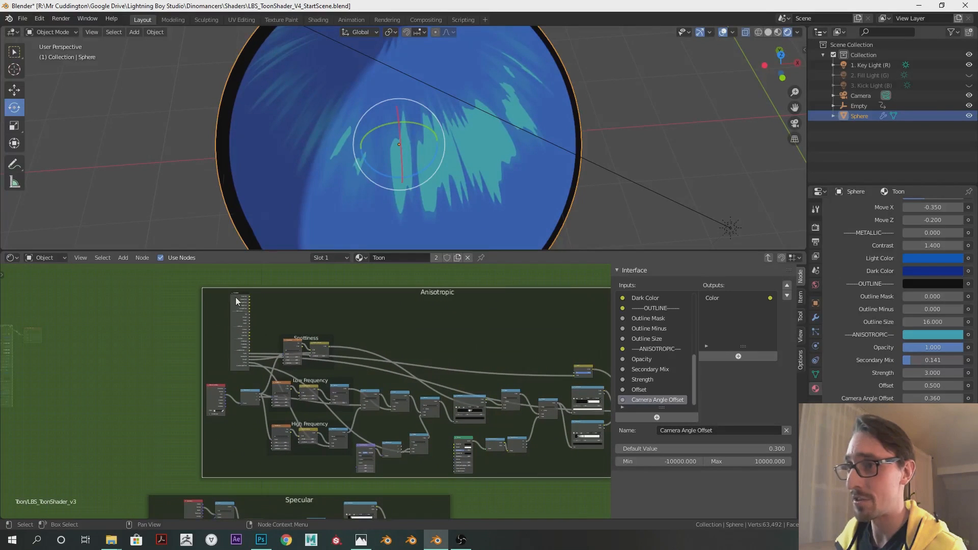
left_click_drag(237, 300, 220, 296)
scroll(891, 285, "down", 3)
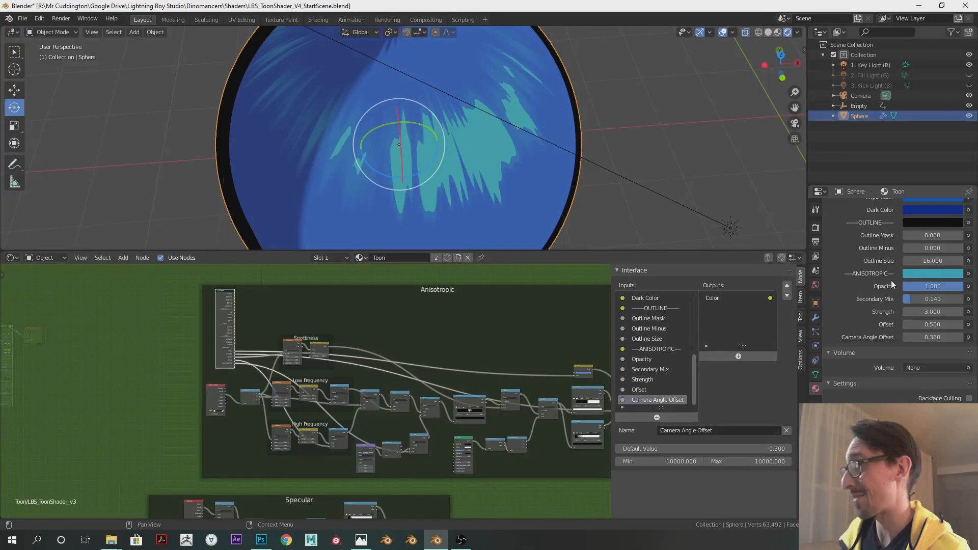
scroll(390, 369, "up", 3)
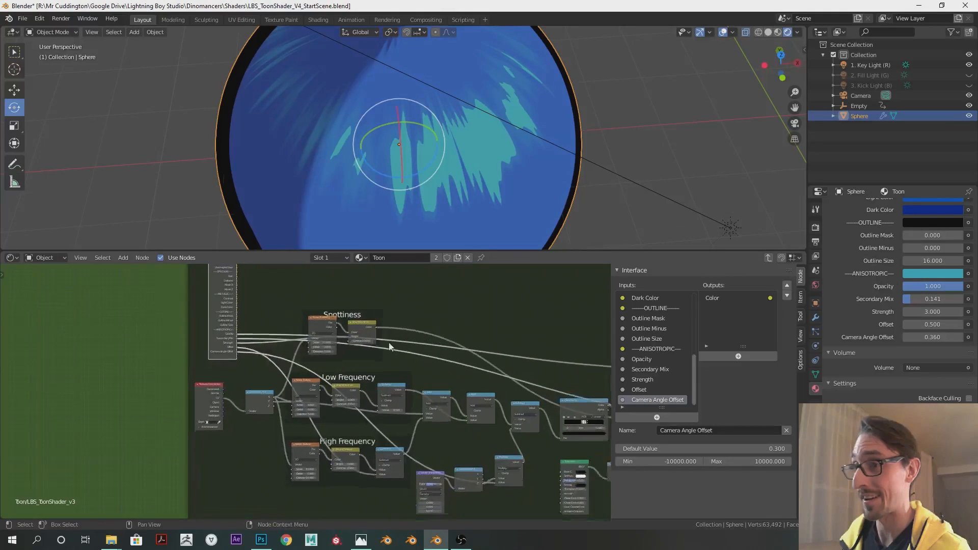
scroll(459, 163, "down", 3)
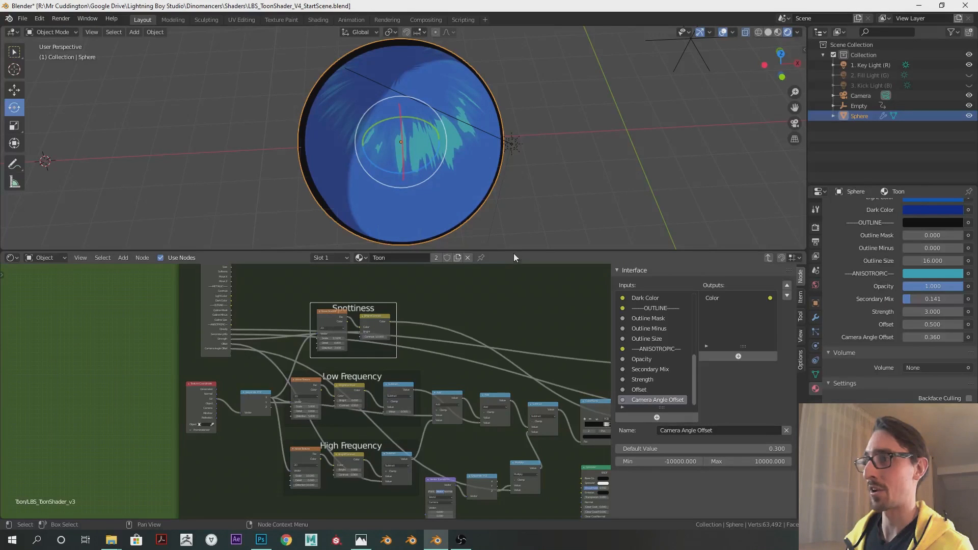
left_click_drag(518, 252, 481, 299)
scroll(411, 355, "down", 3)
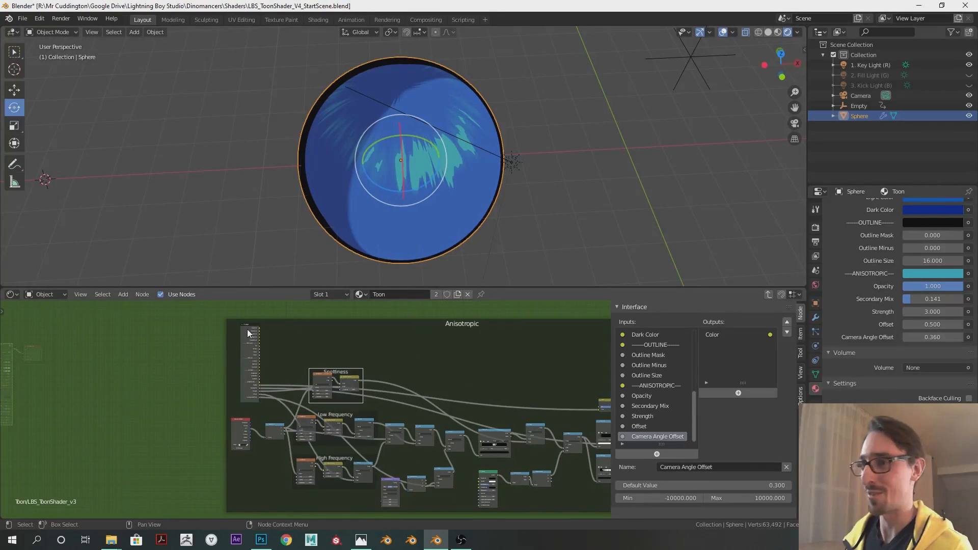
Step: Place the Group Input to the left of the Texture Coordinate node so the Anisotropic frame becomes more compact
left_click(245, 326)
left_click_drag(244, 325, 240, 329)
middle_click_drag(410, 363, 294, 358)
scroll(283, 357, "down", 1)
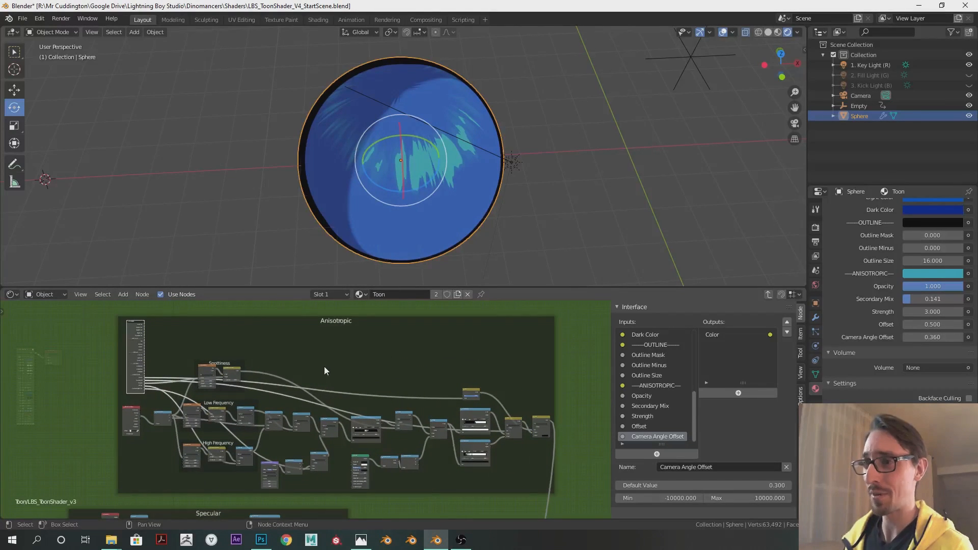
left_click_drag(140, 326, 91, 391)
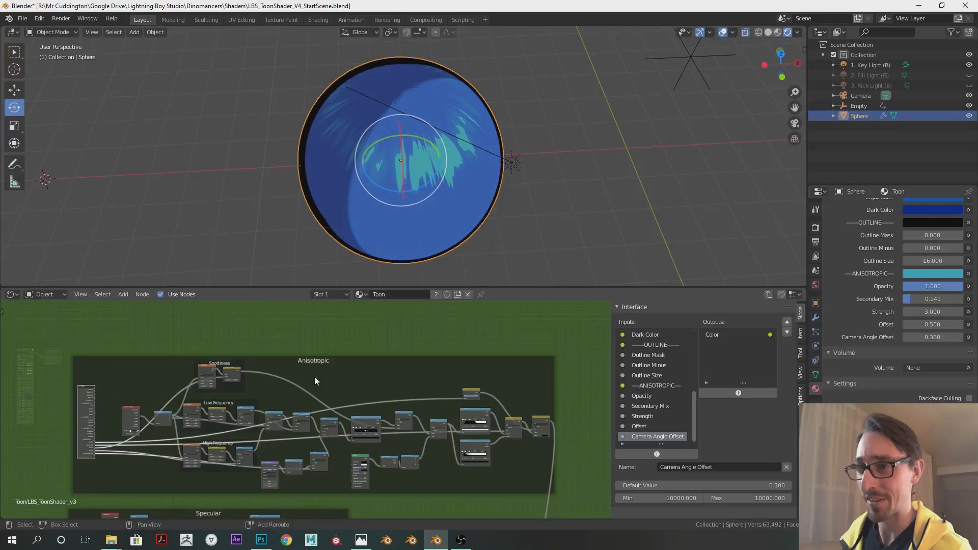
middle_click_drag(309, 378, 342, 361)
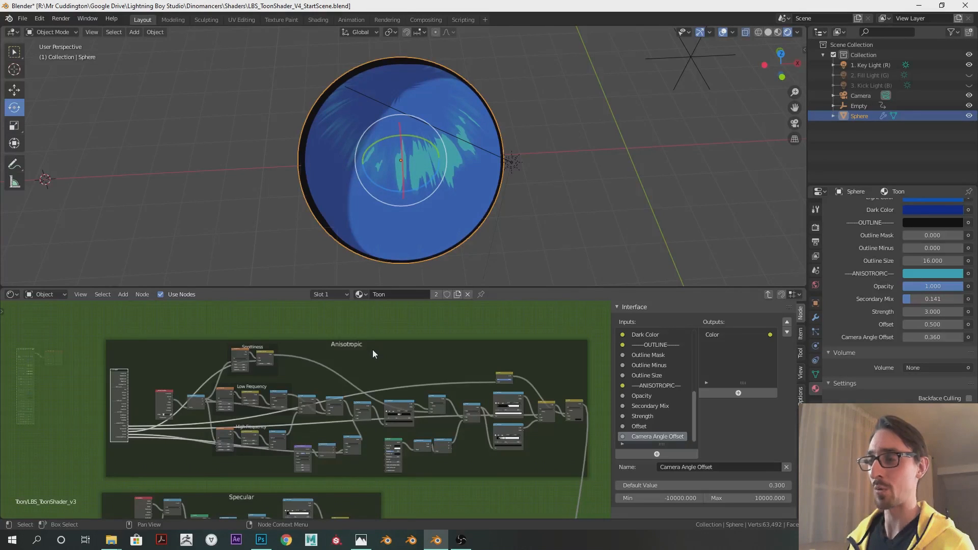
Step: In the DM_Iris_For_Hair_Tutorial.blend scene, hide the Cloak and show Hair Tied, then view the hair from several angles
middle_click_drag(395, 201, 451, 97)
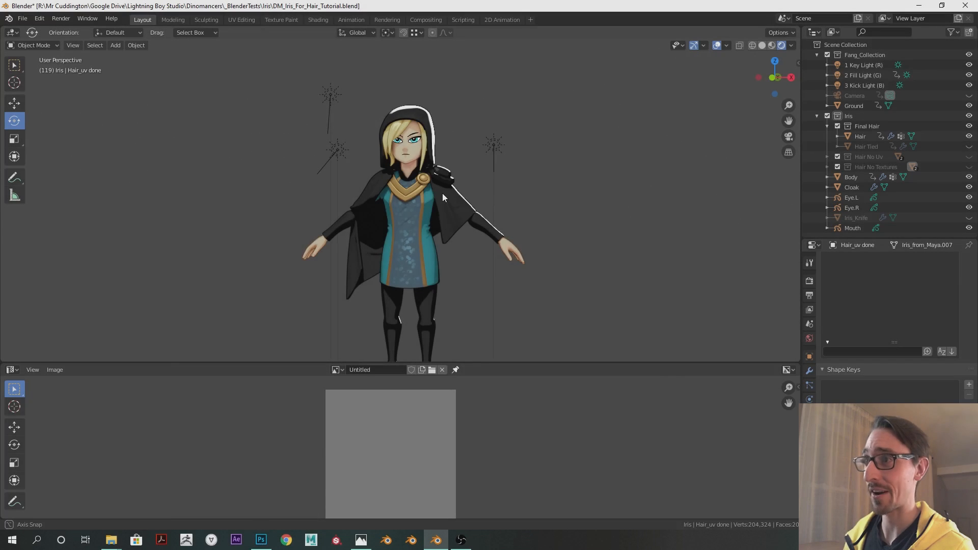
middle_click_drag(443, 195, 426, 226)
scroll(411, 224, "up", 3)
middle_click_drag(611, 192, 565, 181)
scroll(543, 188, "up", 3)
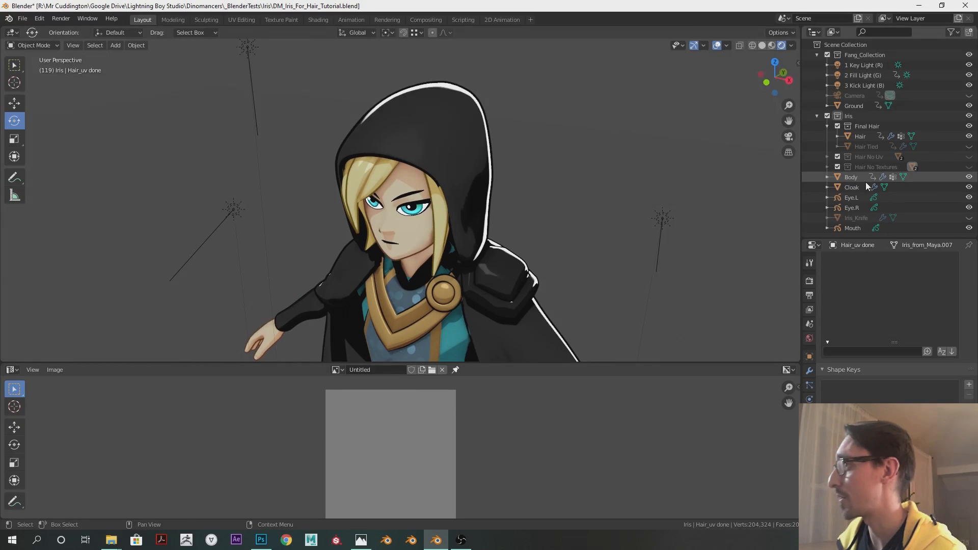
left_click(969, 188)
left_click(970, 146)
middle_click_drag(594, 172, 491, 164)
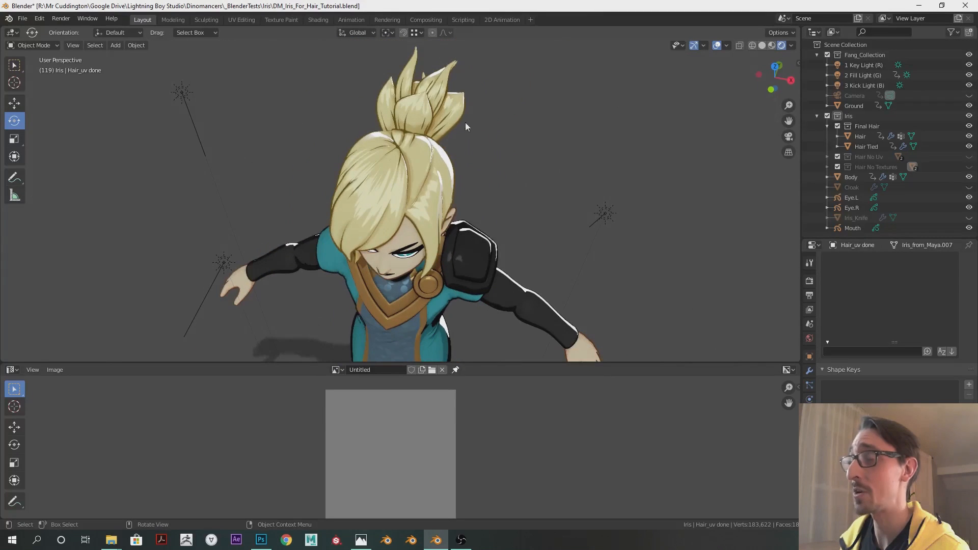
middle_click_drag(455, 118, 407, 220)
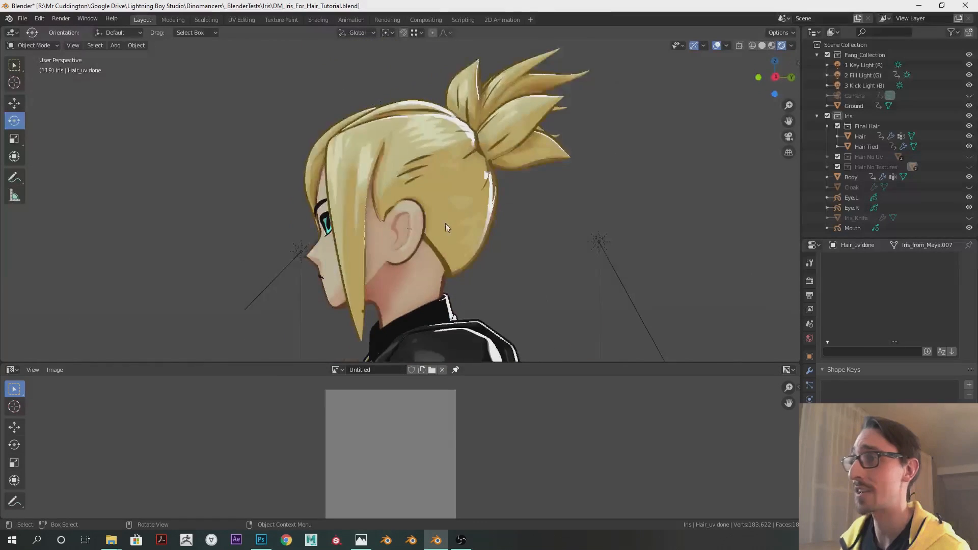
Step: Select 1 Key Light (R) and rotate it freely to see how the hair highlights react to its direction
scroll(418, 220, "down", 3)
left_click(413, 208)
left_click_drag(411, 192, 475, 245)
middle_click_drag(495, 236, 403, 215)
scroll(402, 215, "up", 3)
middle_click_drag(346, 147, 531, 256)
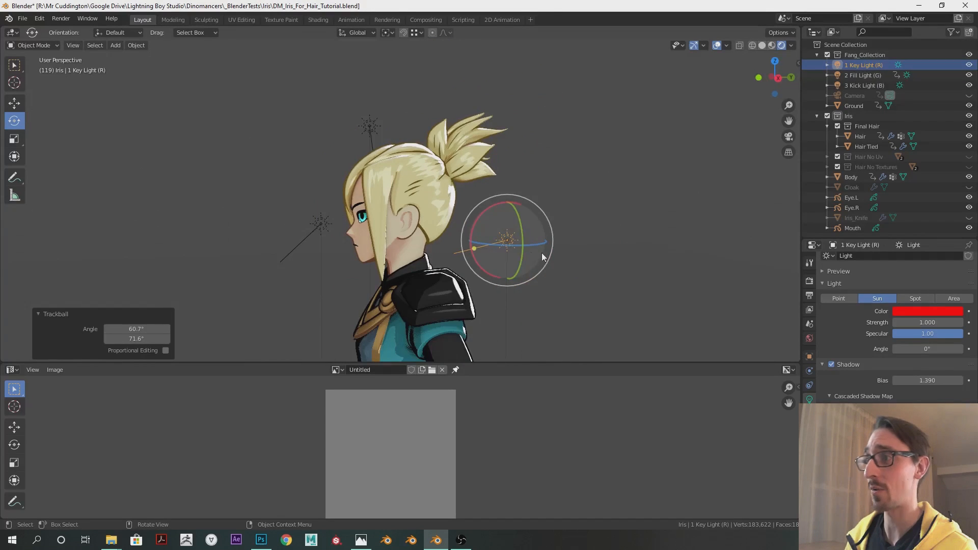
left_click_drag(502, 235, 703, 199)
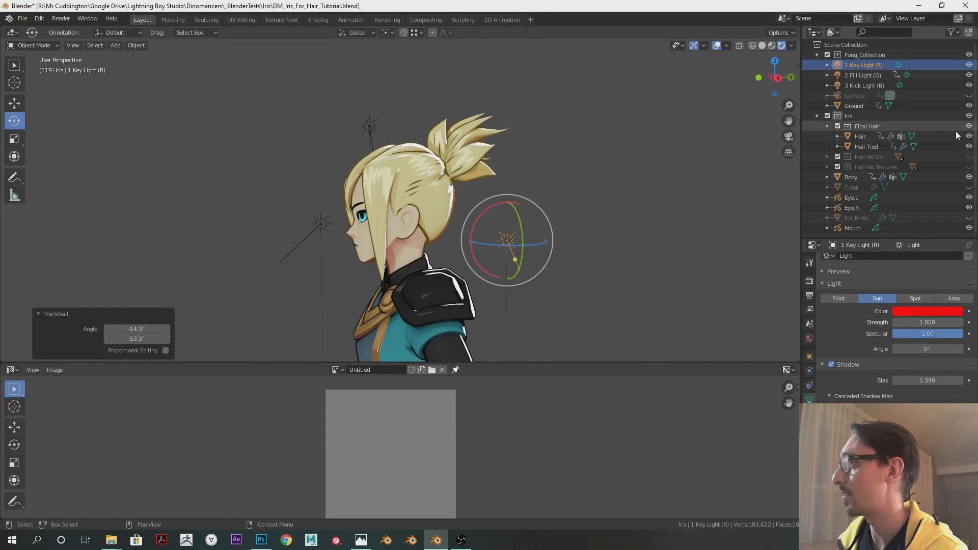
Step: Hide the Final Hair collection, show the Hair No Uv collection and select the Hair_no uv object
left_click(827, 126)
left_click(969, 127)
left_click(969, 137)
left_click(828, 137)
middle_click_drag(739, 163, 442, 161)
left_click(428, 151)
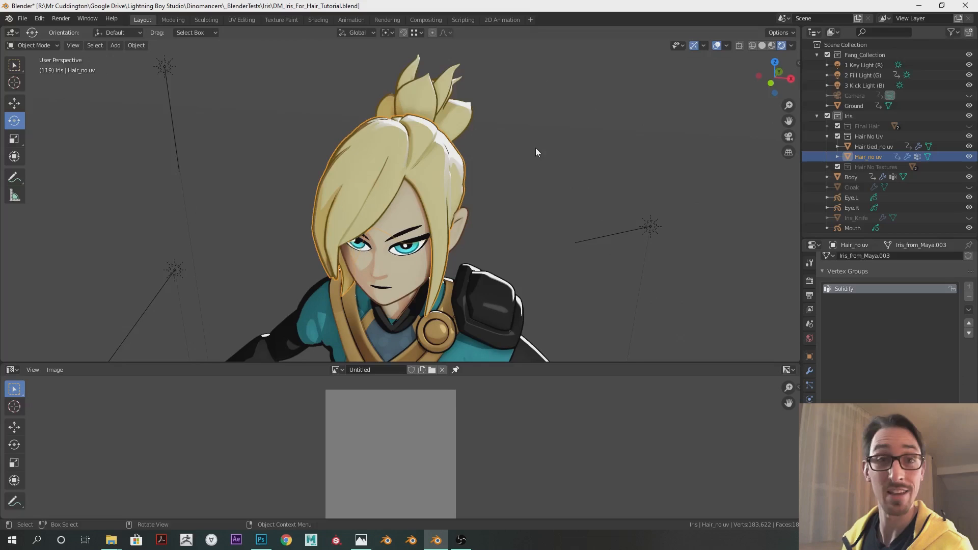
middle_click_drag(552, 203, 478, 163)
scroll(481, 163, "up", 1)
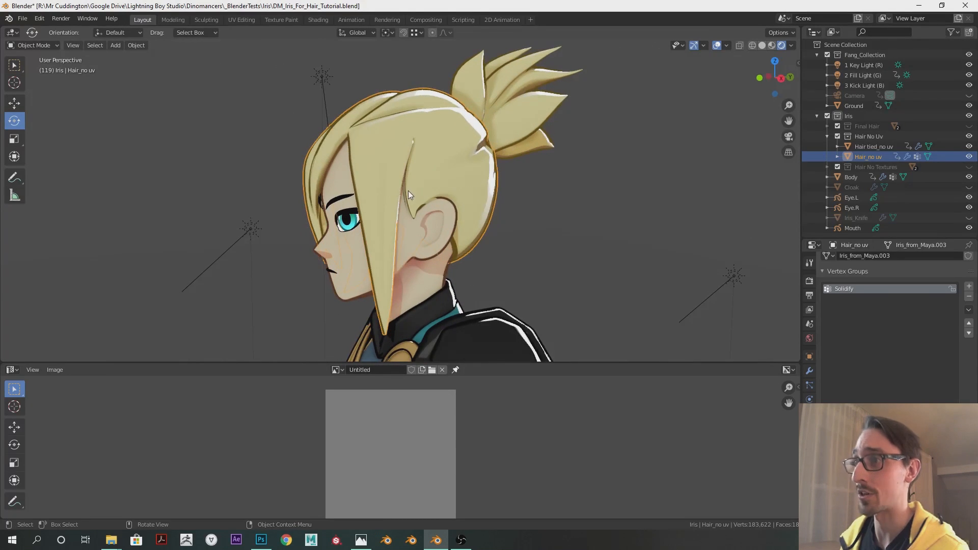
Step: In Edit Mode, circle-select all faces of the long side strand hanging in front of the ear, up to its top edge
key("Tab")
middle_click_drag(403, 214, 373, 300)
middle_click_drag(459, 301, 461, 290)
mouse_move(14, 65)
left_mouse_down()
mouse_move(60, 78)
mouse_move(85, 138)
mouse_move(77, 110)
left_mouse_up()
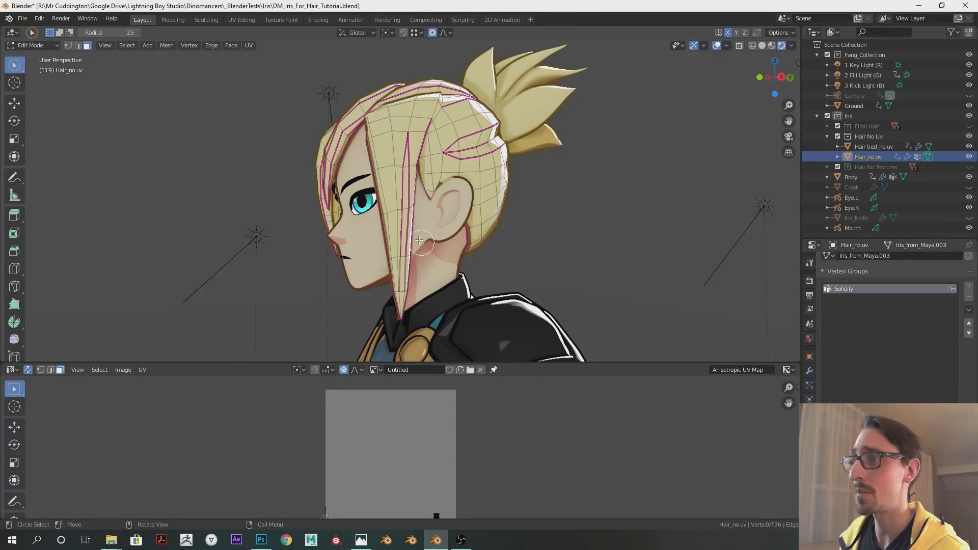
mouse_move(403, 295)
left_mouse_down()
mouse_move(400, 219)
mouse_move(377, 146)
mouse_move(390, 115)
left_mouse_up()
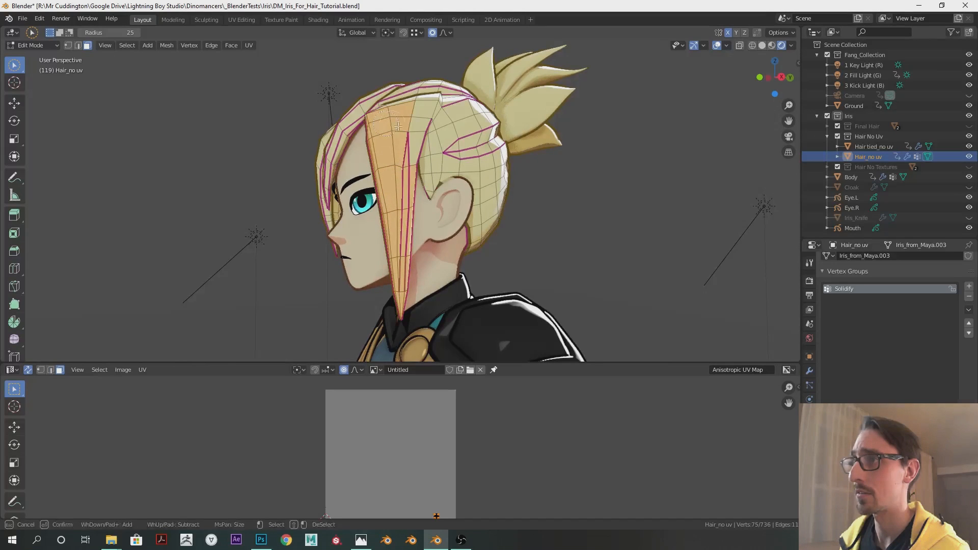
middle_click_drag(389, 115, 381, 147)
left_click_drag(395, 148, 403, 137, "shift")
middle_click_drag(403, 140, 387, 162)
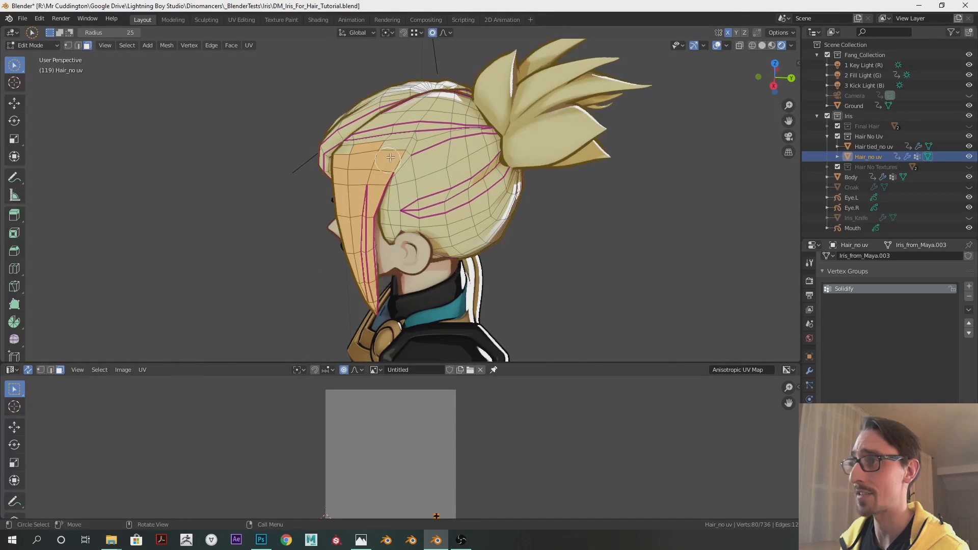
left_click_drag(391, 151, 402, 145, "shift")
mouse_move(393, 151)
middle_mouse_down()
mouse_move(436, 153)
mouse_move(391, 153)
middle_mouse_up()
left_click(398, 149, "shift")
Step: From a side-on view of the strand, unwrap the selected faces with Project From View
middle_click_drag(320, 220, 421, 178)
key("u")
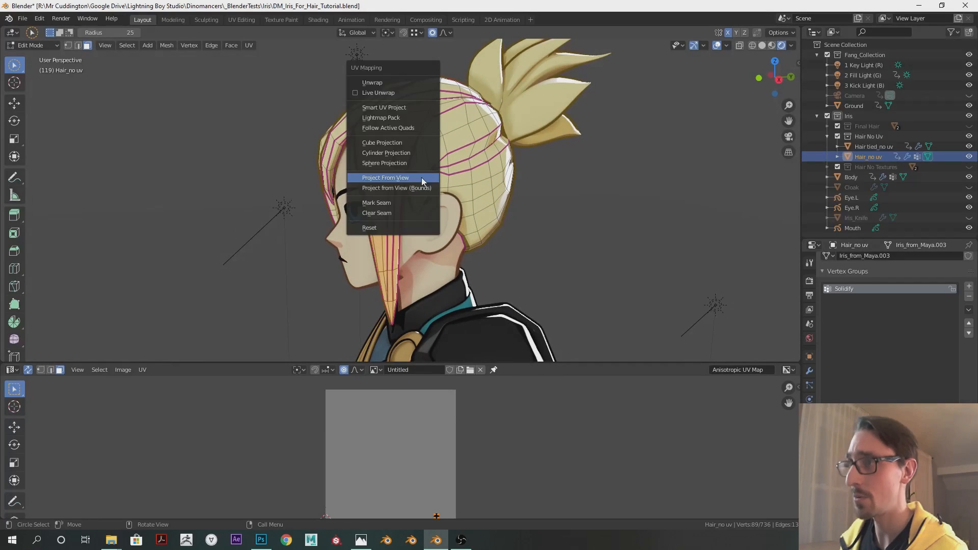
left_click(420, 177)
scroll(424, 454, "up", 4)
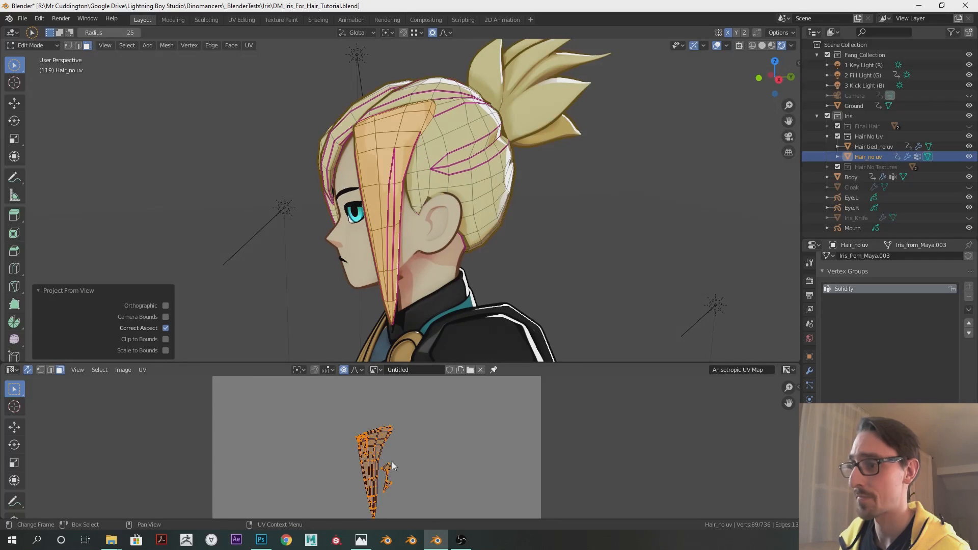
Step: Separate the large strand UV island from the small ones, scale it up and give the UV editor more height
left_click(433, 430)
key("l")
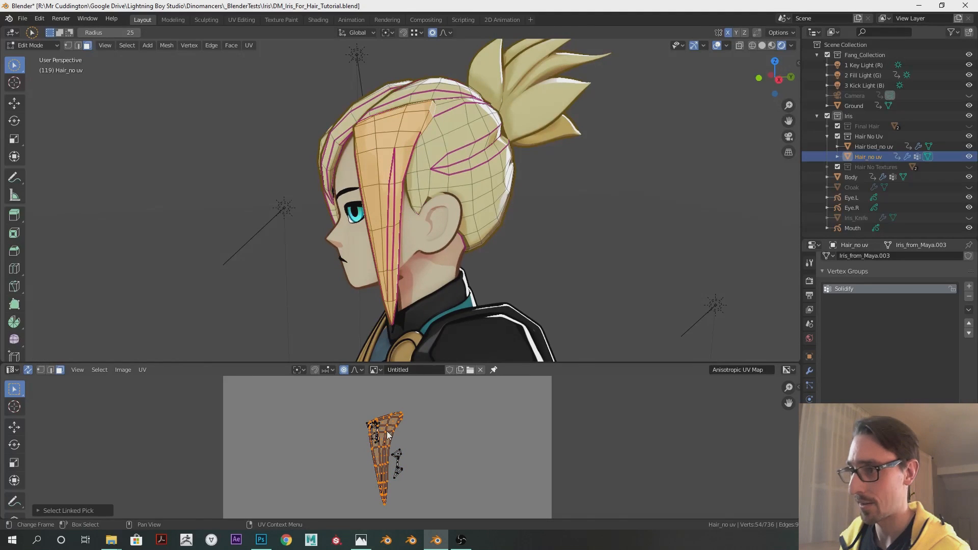
key("s")
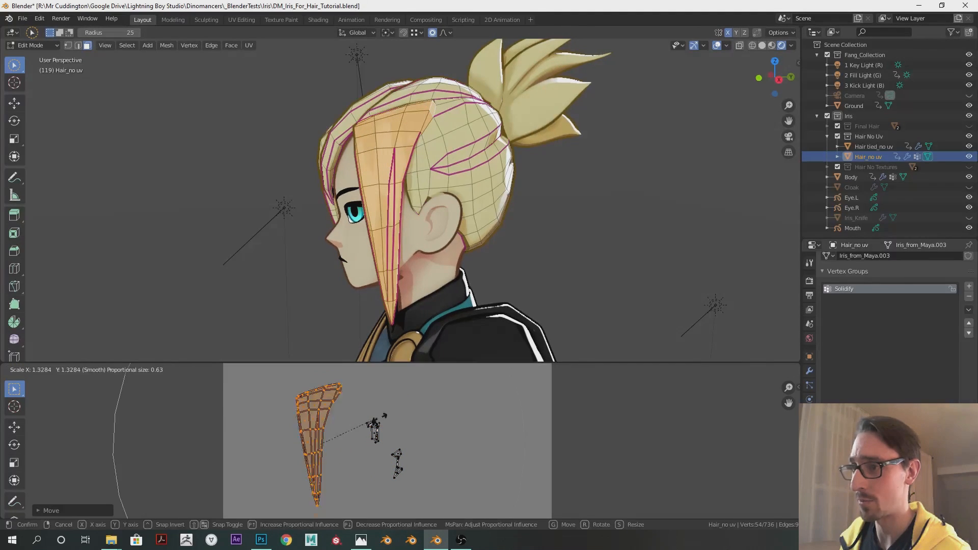
left_click(410, 419)
middle_click_drag(410, 418, 461, 415)
left_click_drag(438, 362, 438, 219)
scroll(408, 348, "down", 1)
scroll(397, 336, "up", 3)
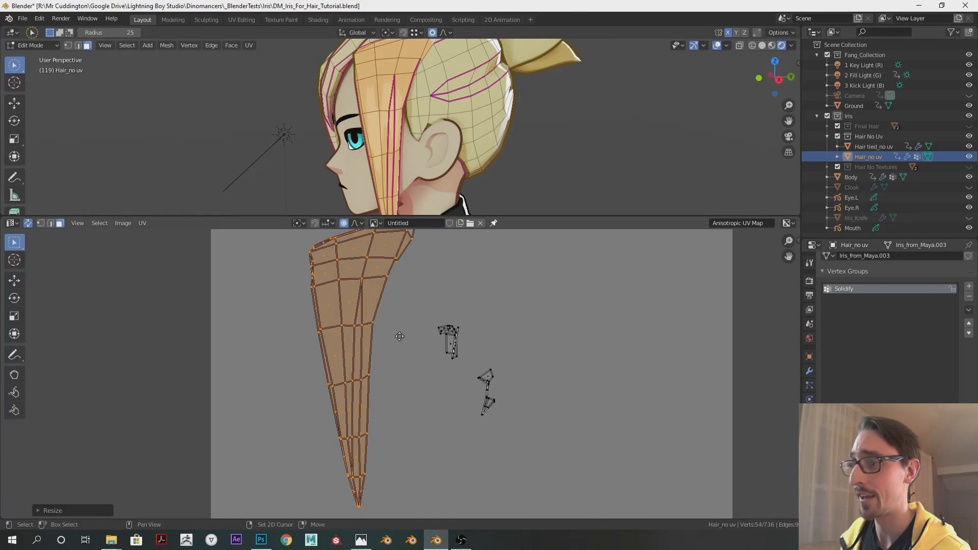
Step: Switch to edge selection and select the vertical edge loop just left of the strand island's centre
left_click_drag(385, 511, 346, 471)
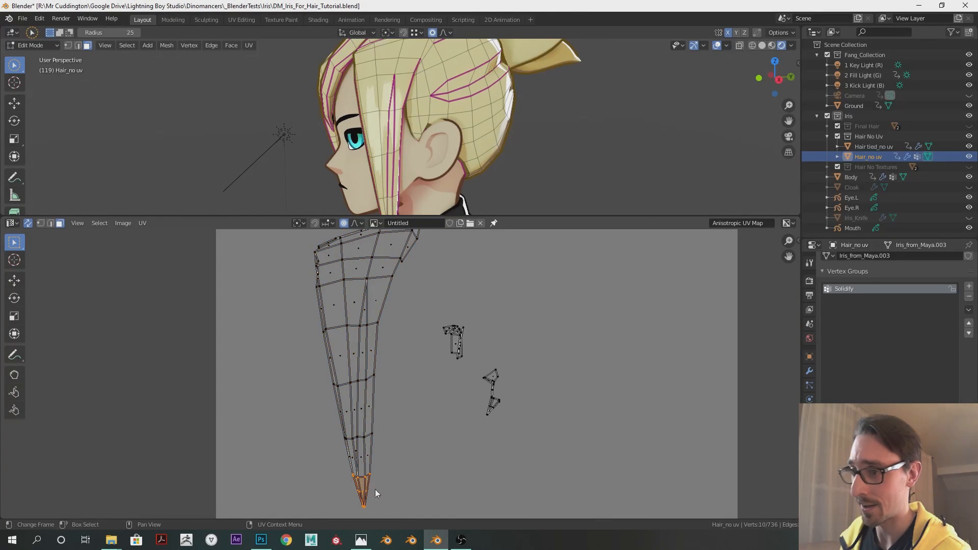
scroll(383, 429, "down", 2)
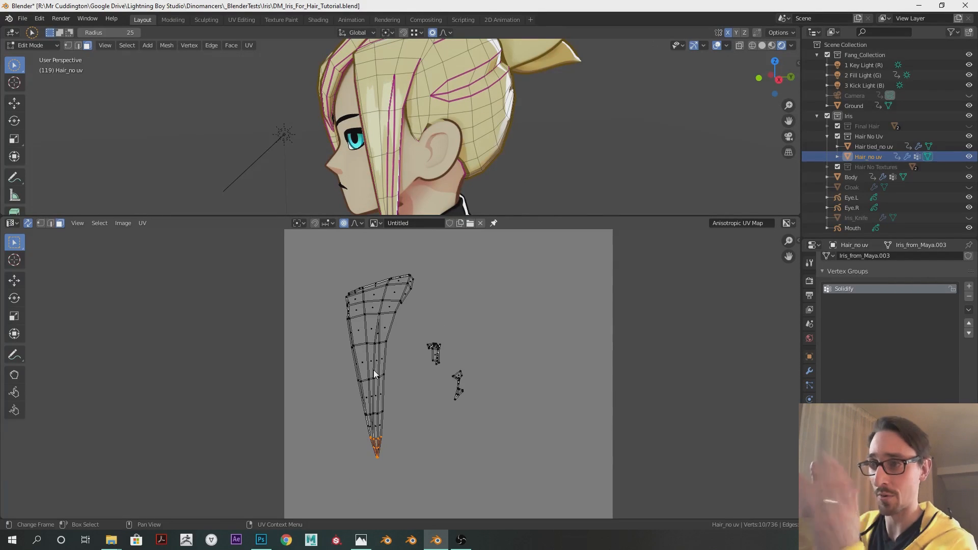
scroll(400, 390, "up", 2)
middle_click_drag(306, 330, 323, 335)
left_click(413, 353)
key("2")
left_click(364, 324, "alt")
scroll(365, 328, "down", 6)
scroll(390, 392, "up", 3)
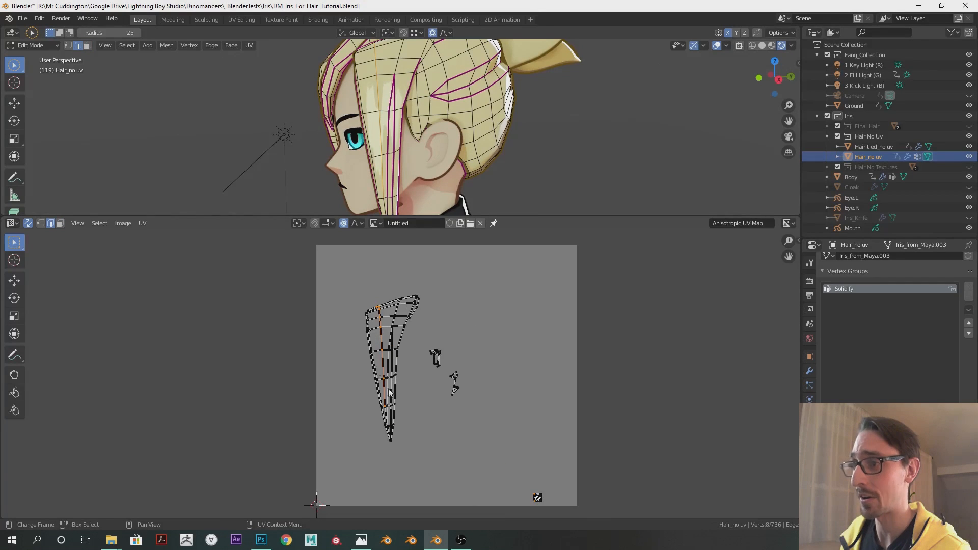
middle_click_drag(421, 385, 376, 362)
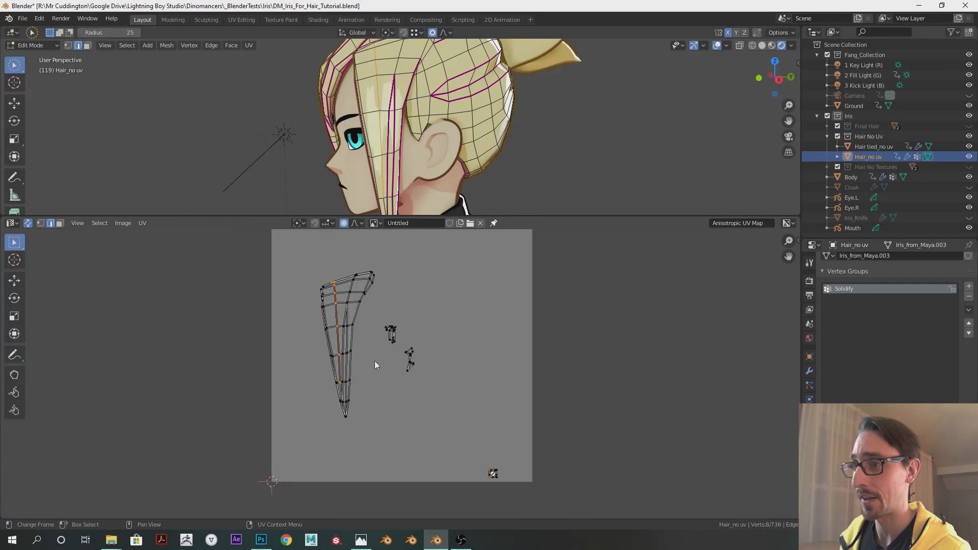
left_click(341, 314, "alt")
left_click(335, 316, "alt")
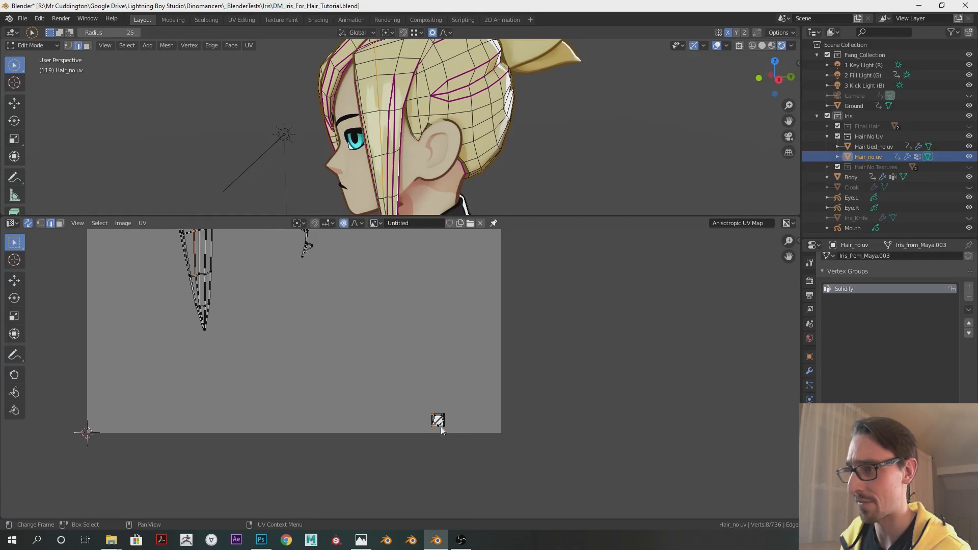
middle_click_drag(298, 315, 444, 449)
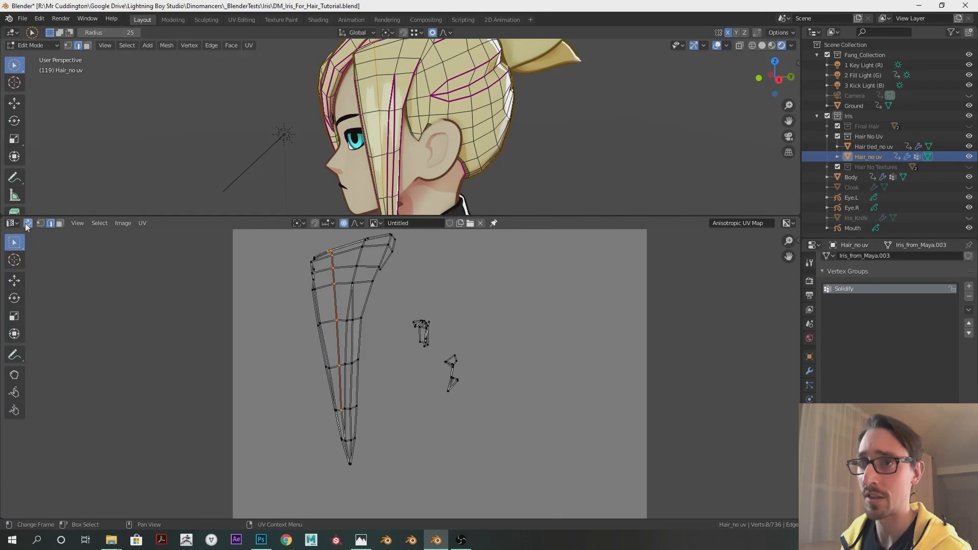
scroll(258, 333, "down", 2)
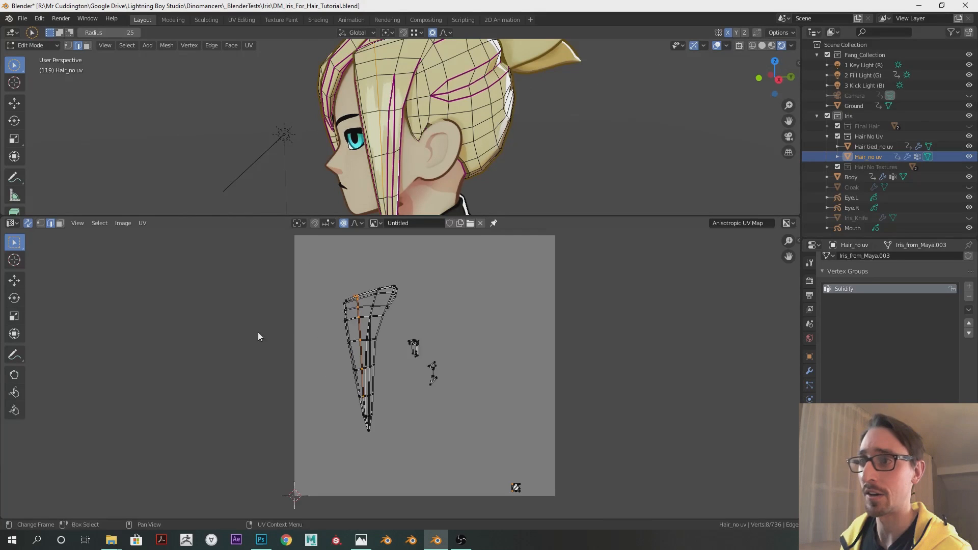
Step: Turn off UV Sync Selection and select all linked geometry of the hair mesh
left_click(28, 223)
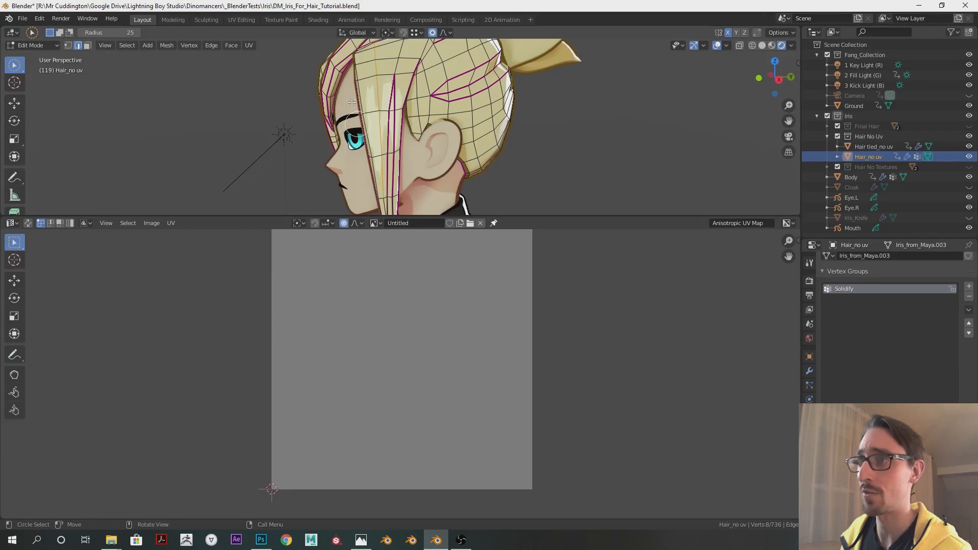
key("l")
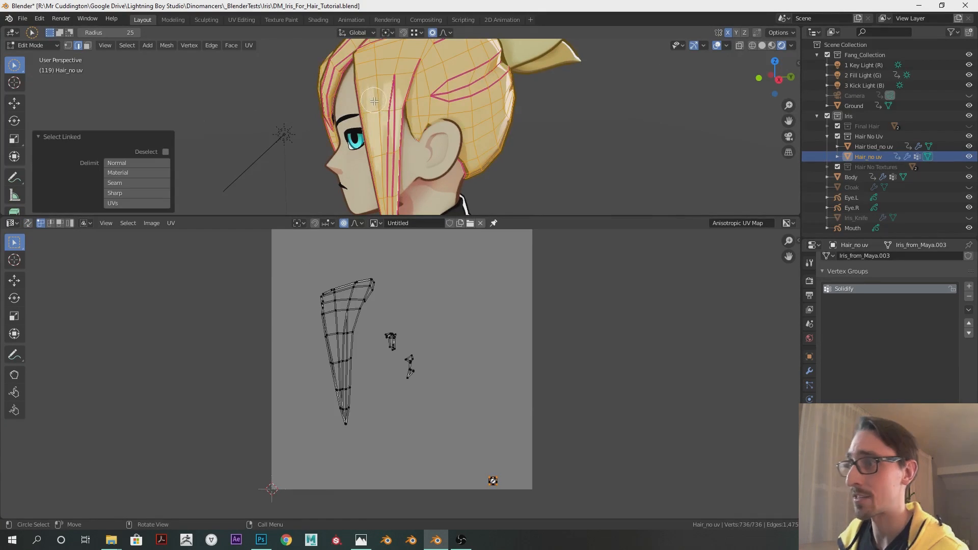
scroll(335, 337, "up", 1)
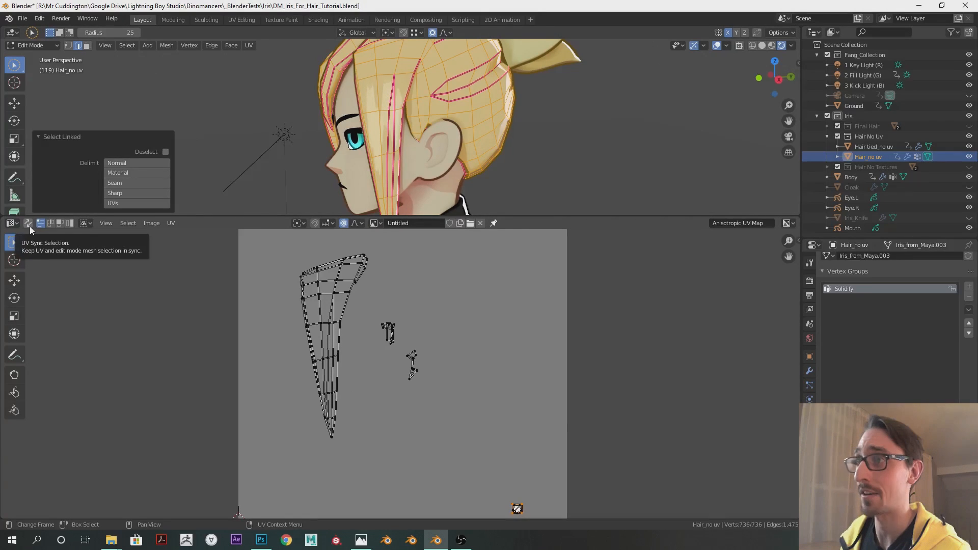
Step: Turn off proportional editing and straighten the vertical edge loop left of the strand island's centre by scaling it along X
left_click(353, 344)
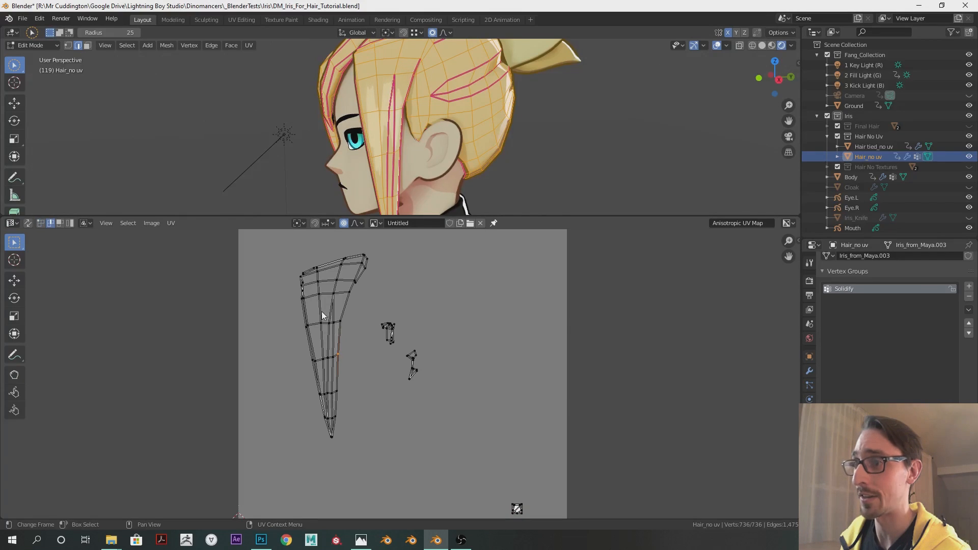
scroll(336, 327, "down", 2)
scroll(336, 326, "up", 4)
key("s")
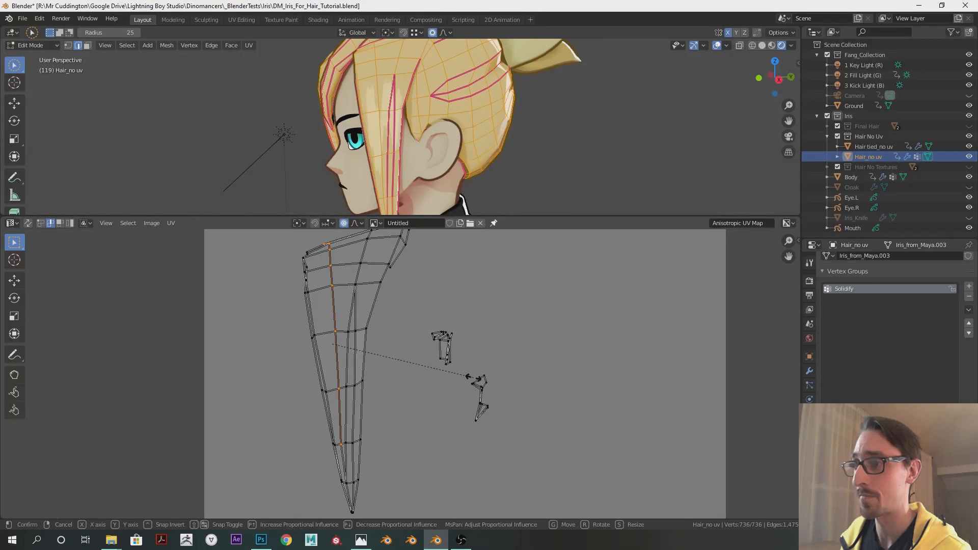
key("x")
right_click(405, 371)
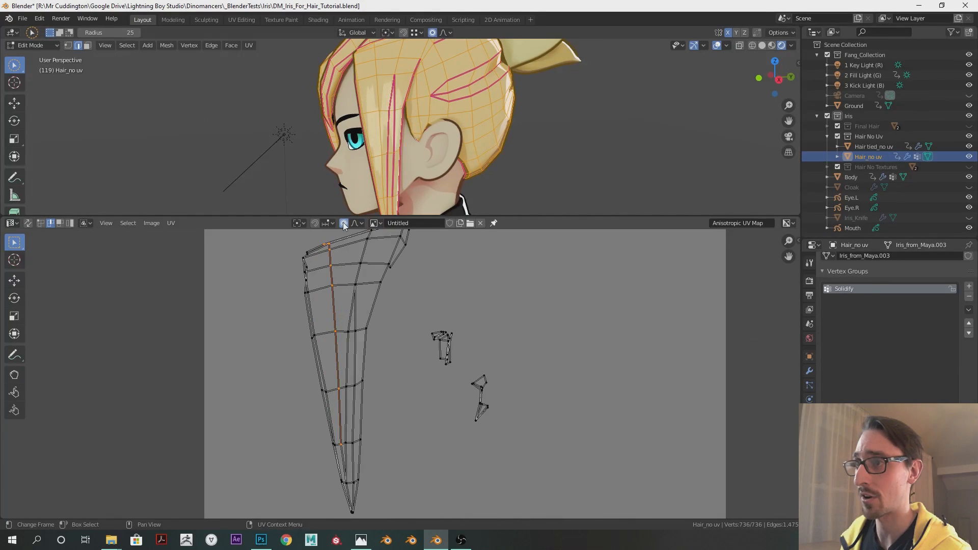
key("s")
key("x")
right_click(363, 307)
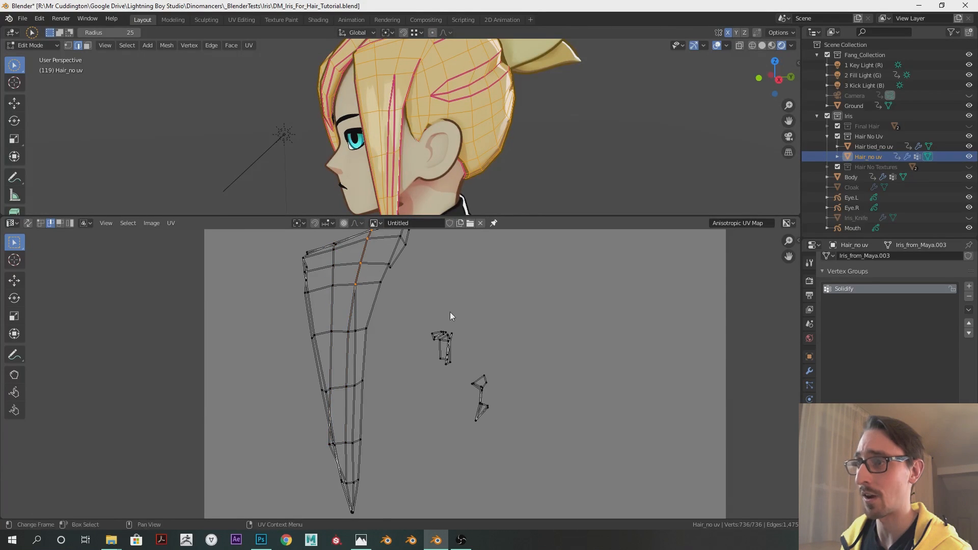
Step: Straighten the strand island's remaining central vertical edge loops by scaling them along X
key("s")
key("x")
left_click(369, 286)
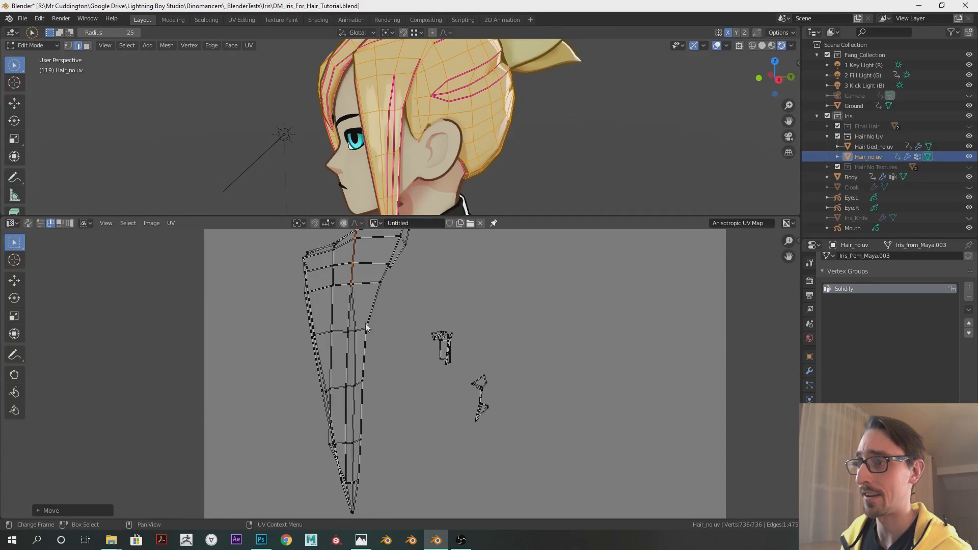
left_click(347, 359, "alt")
key("s")
key("x")
left_click(384, 360)
Step: Straighten the strand island's right border loop into a near-vertical line by scaling it along X
left_click(364, 361, "alt")
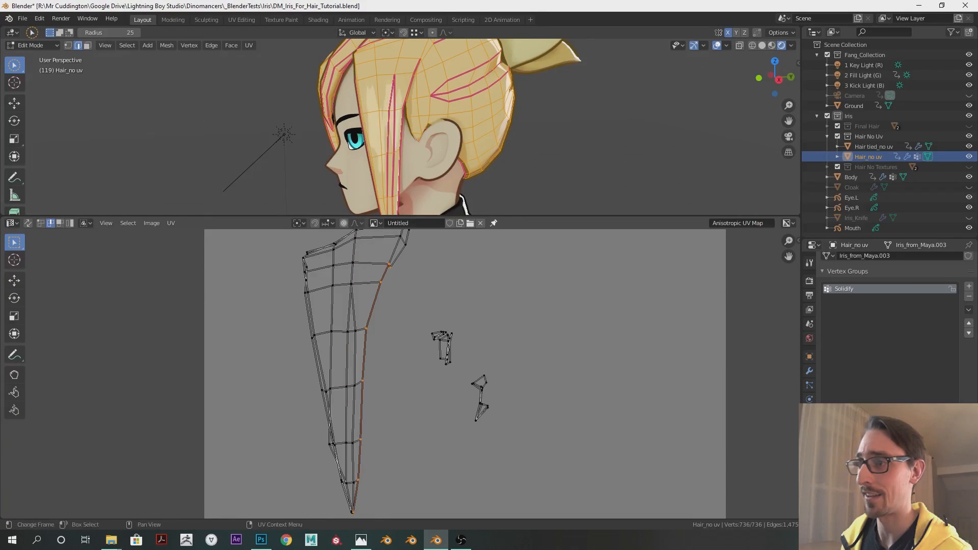
key("s")
key("x")
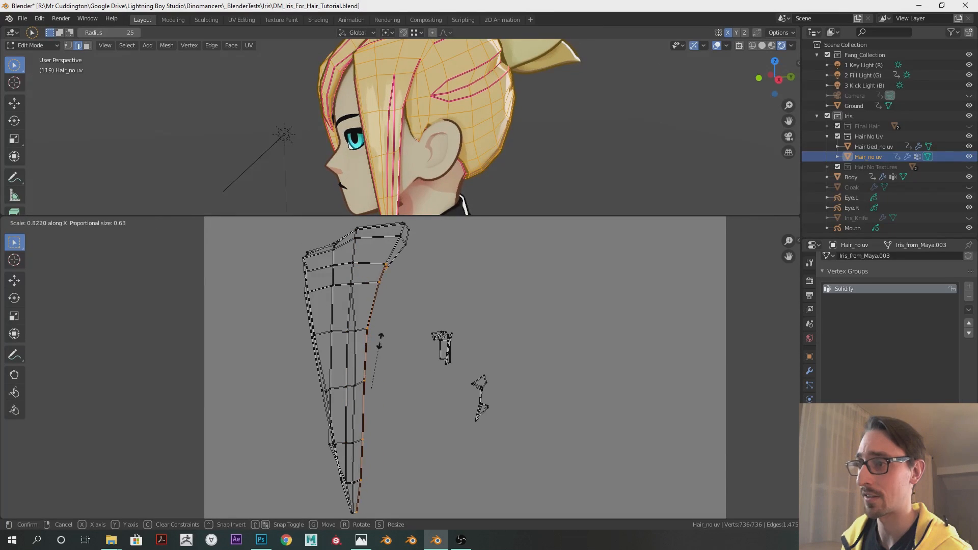
left_click(385, 392)
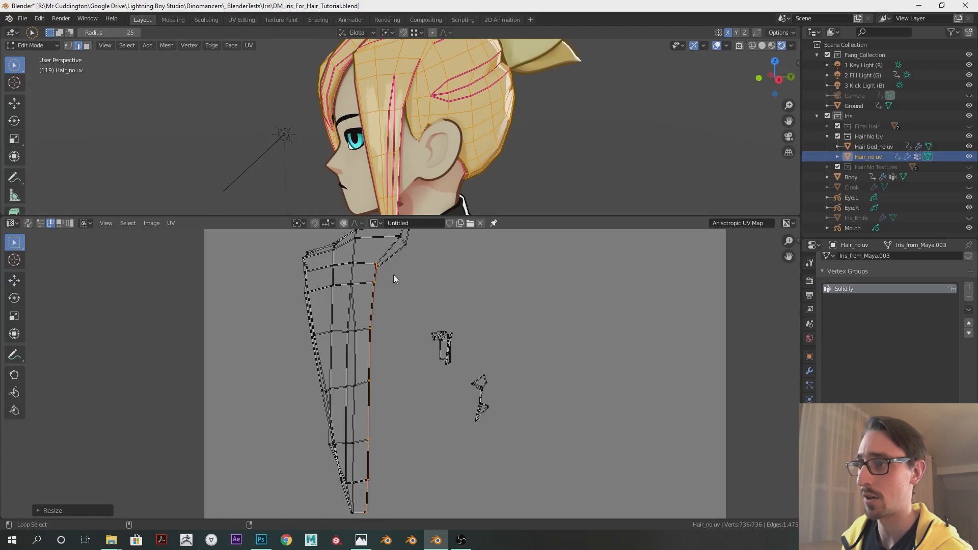
Step: Move the vertices at the strand island's upper right corner inward, in line with the straightened right border
middle_click_drag(422, 291, 427, 337)
left_click_drag(402, 255, 432, 316)
key("g")
left_click(406, 308)
Step: Flatten the horizontal edge rows in the lower part of the strand island by scaling them along Y
middle_click_drag(394, 301, 412, 188)
key("s")
key("y")
left_click(399, 382)
left_click(391, 414)
key("s")
left_click(426, 405)
left_click(385, 326, "alt")
left_click(386, 318, "alt")
key("s")
key("y")
left_click(384, 335)
Step: Straighten the inner vertical column nearest the strand island's left border by scaling it along X
middle_click_drag(380, 332, 400, 358)
left_click(372, 314, "alt")
key("s")
key("x")
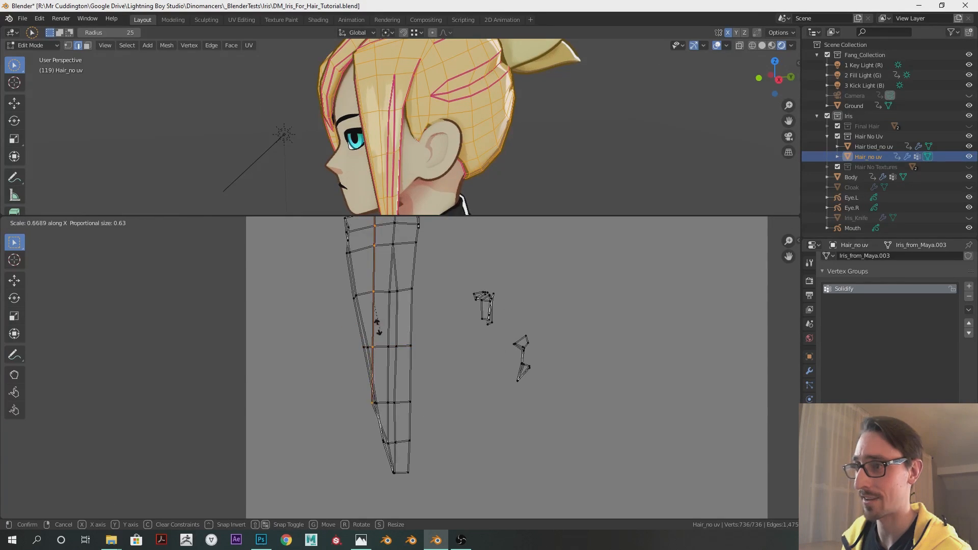
left_click(389, 290)
middle_click_drag(389, 289, 402, 308)
Step: Straighten the strand island's two left border loops along X and space them out as separate columns
left_click(379, 326, "alt")
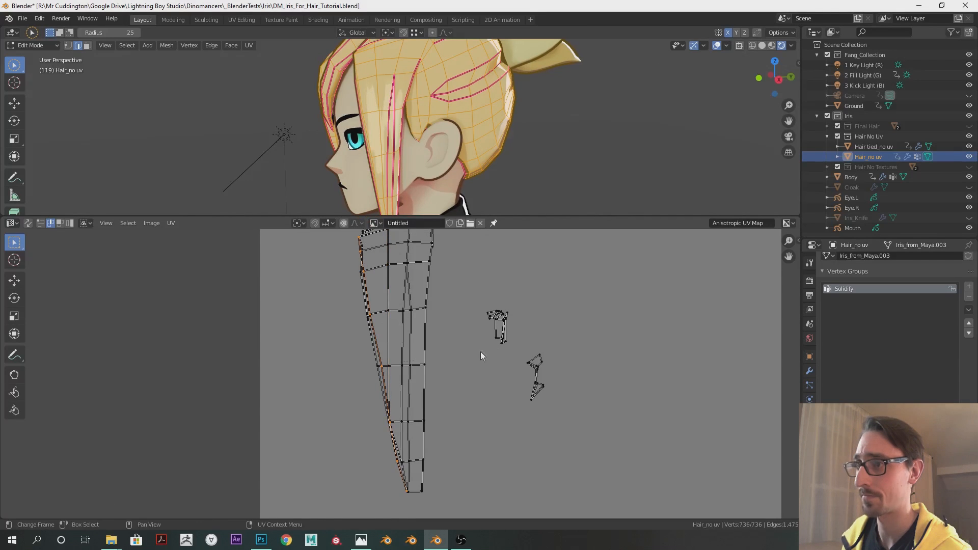
key("s")
key("x")
left_click(384, 351)
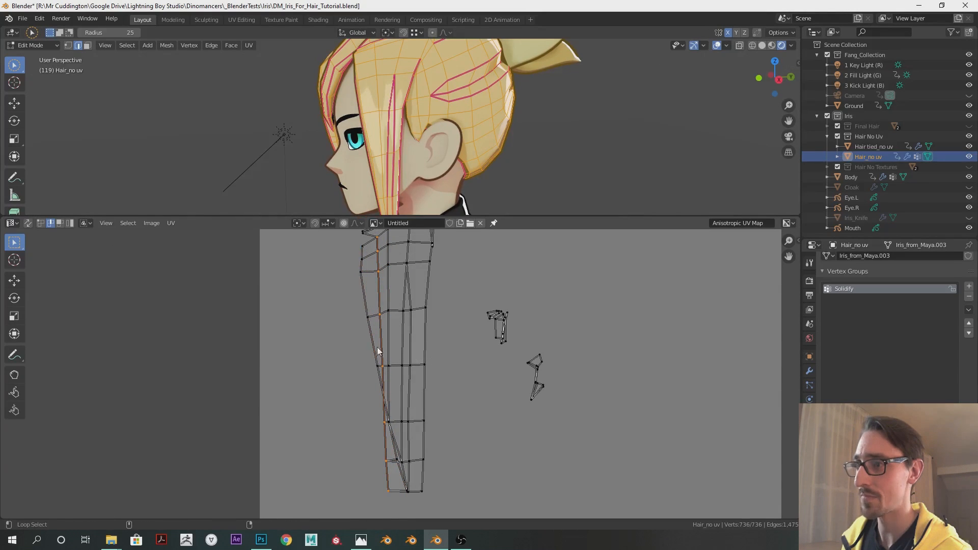
key("g")
key("x")
left_click(412, 327)
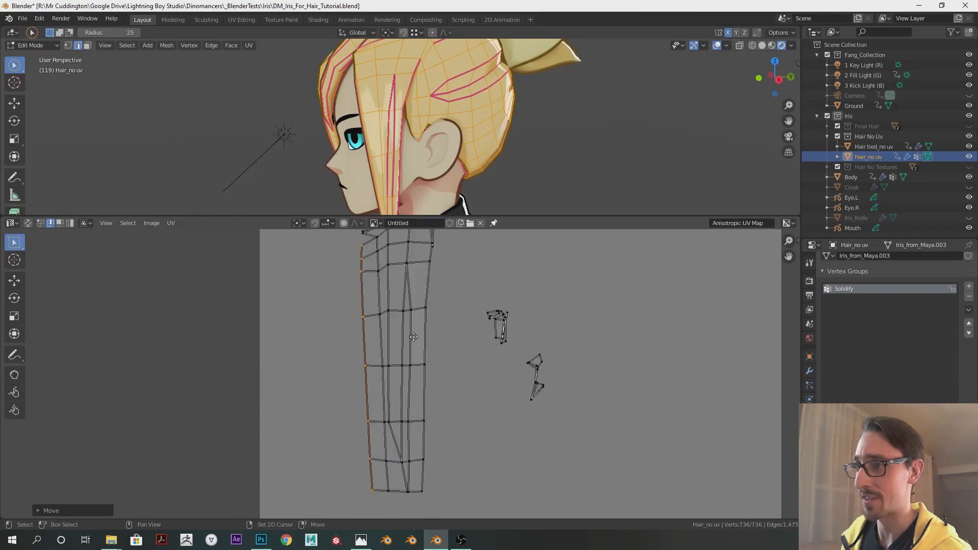
scroll(378, 303, "down", 1)
left_click(398, 277, "alt")
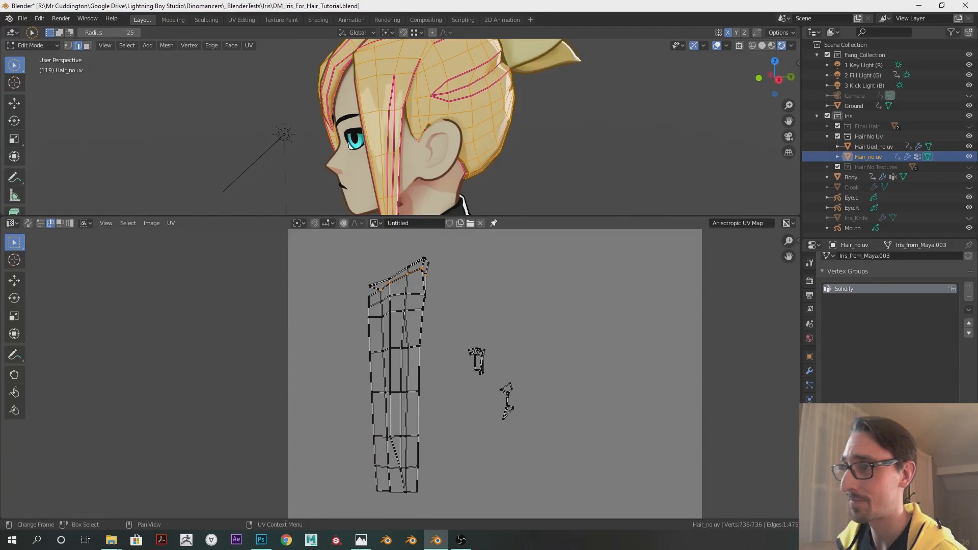
key("s")
key("x")
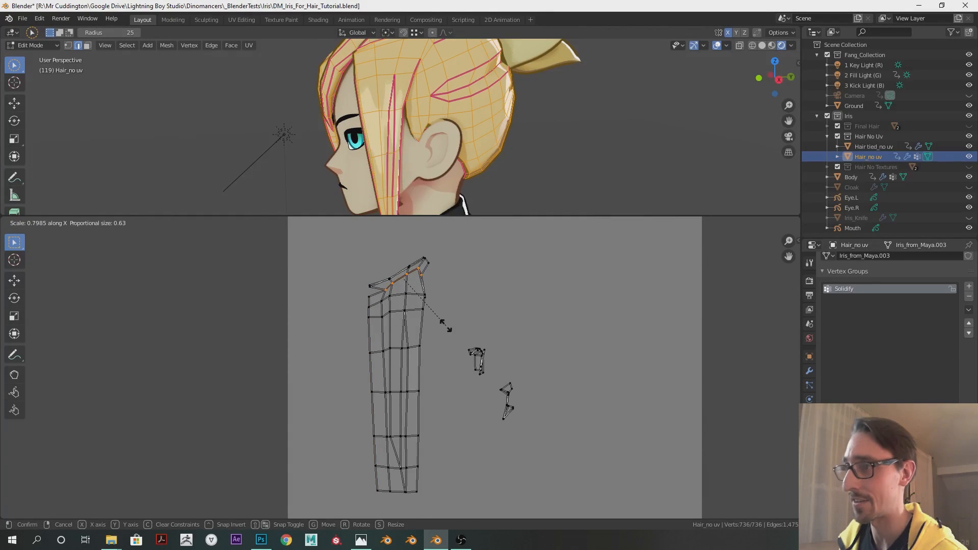
left_click(425, 303)
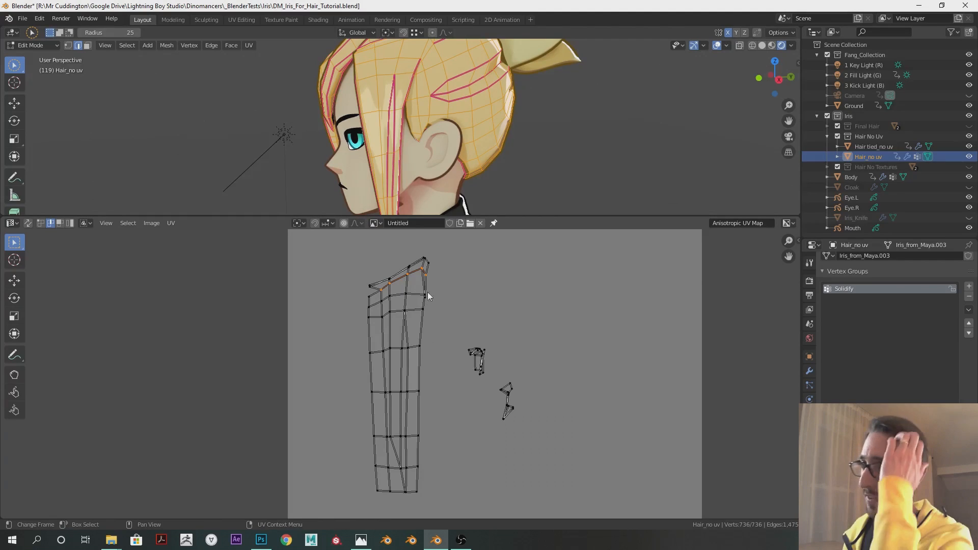
Step: Select the whole straightened strand island, scale it down and reposition it inside the UV square
middle_click_drag(451, 171, 465, 171)
scroll(400, 372, "down", 2)
left_click_drag(324, 270, 433, 488)
key("s")
left_click(427, 360)
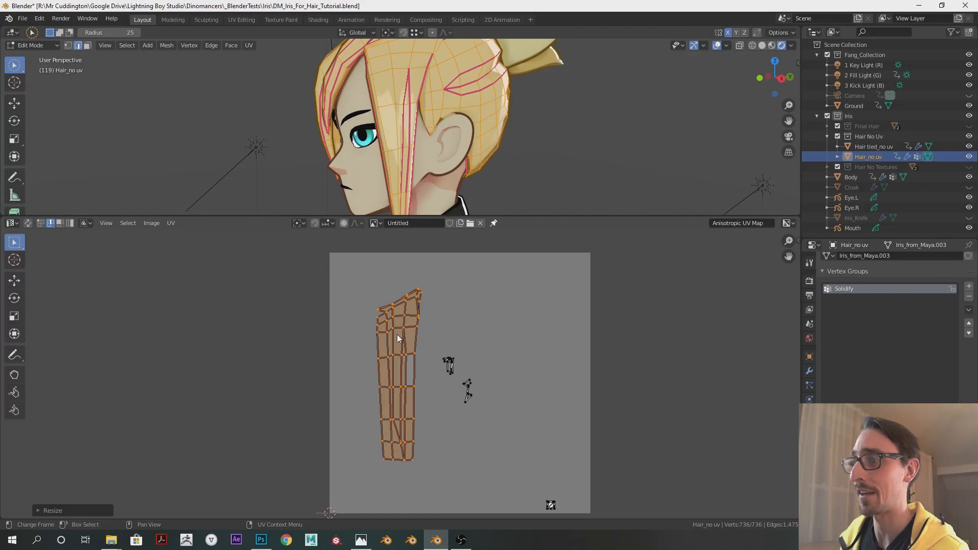
middle_click_drag(445, 162, 437, 157)
key("g")
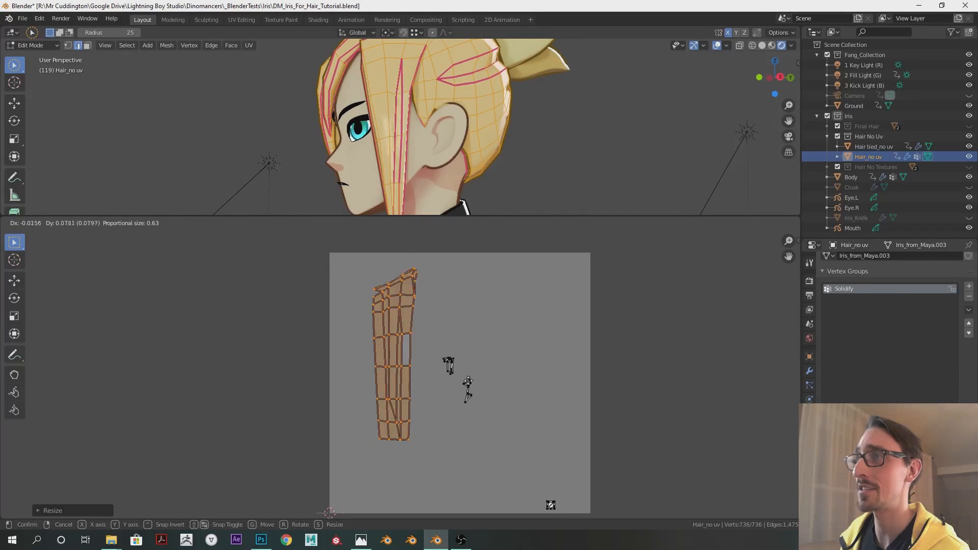
left_click(485, 416)
Step: Widen the strand island along X and stretch it along Y
middle_click_drag(472, 188, 474, 193)
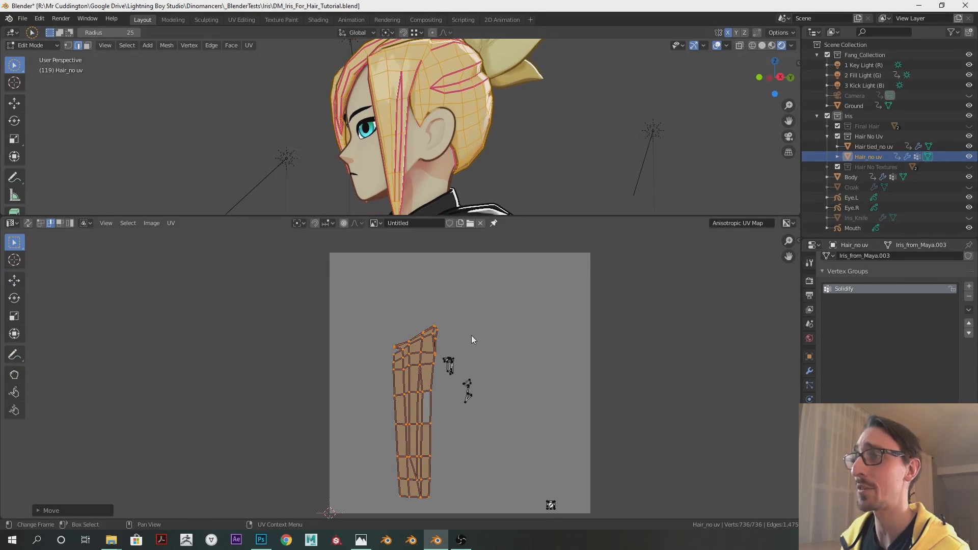
key("s")
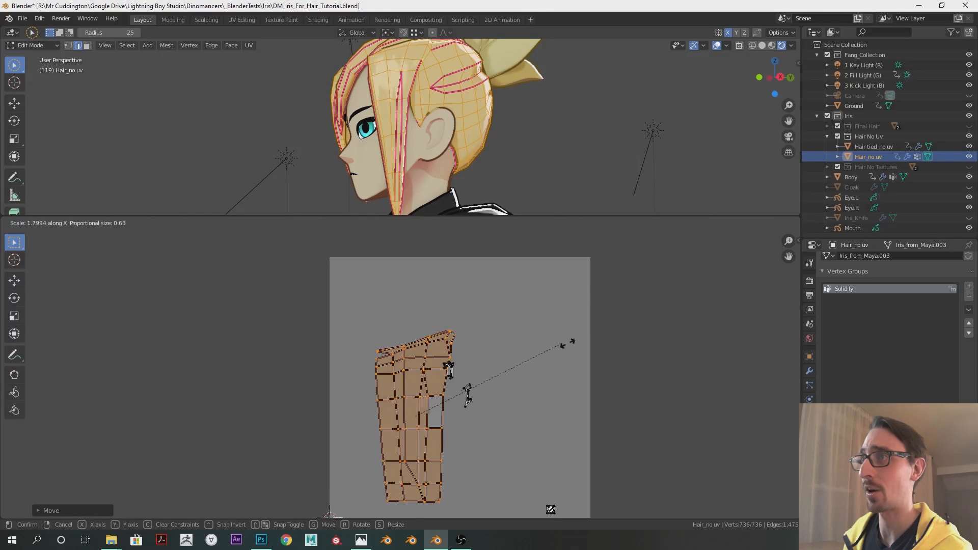
left_click(554, 342)
middle_click_drag(471, 122, 470, 149, "shift")
key("s")
key("y")
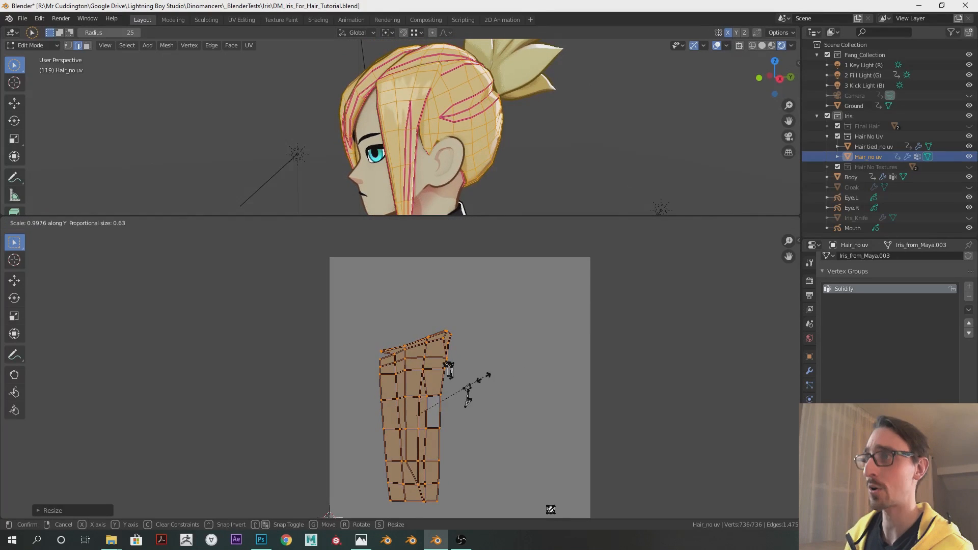
left_click(490, 356)
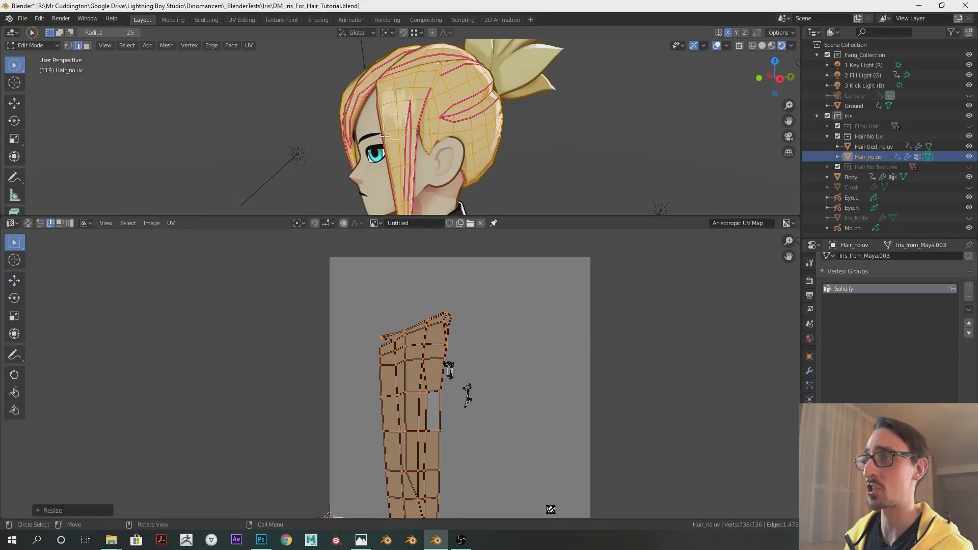
Step: Move the strand island to the right edge of the UV square and scale it down uniformly
key("g")
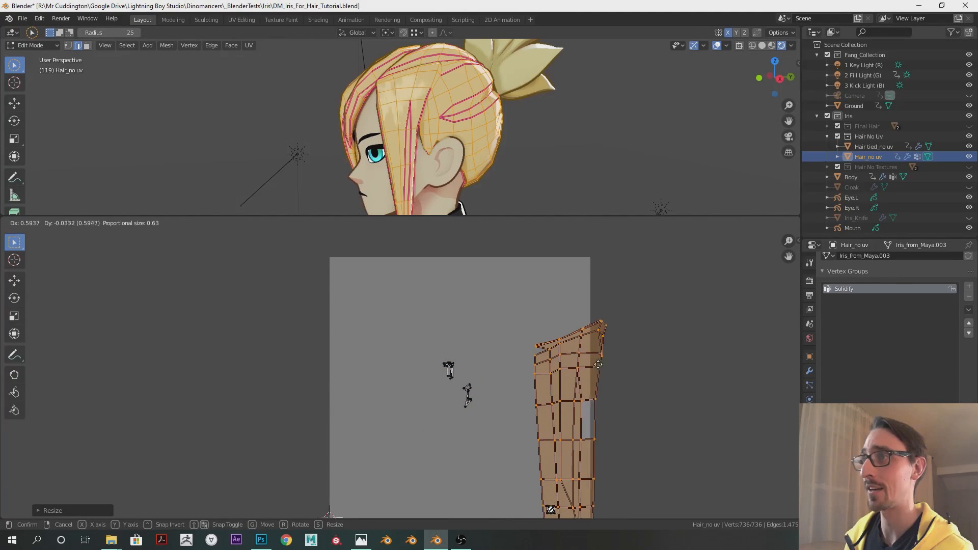
left_click(610, 355)
middle_click_drag(479, 127, 473, 105)
scroll(514, 339, "down", 2)
middle_click_drag(515, 339, 489, 333)
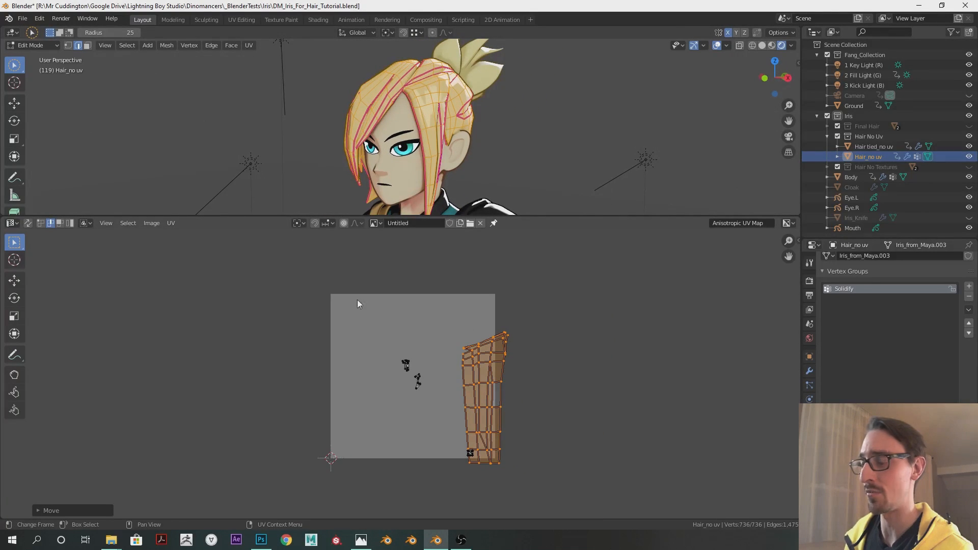
scroll(479, 362, "up", 1)
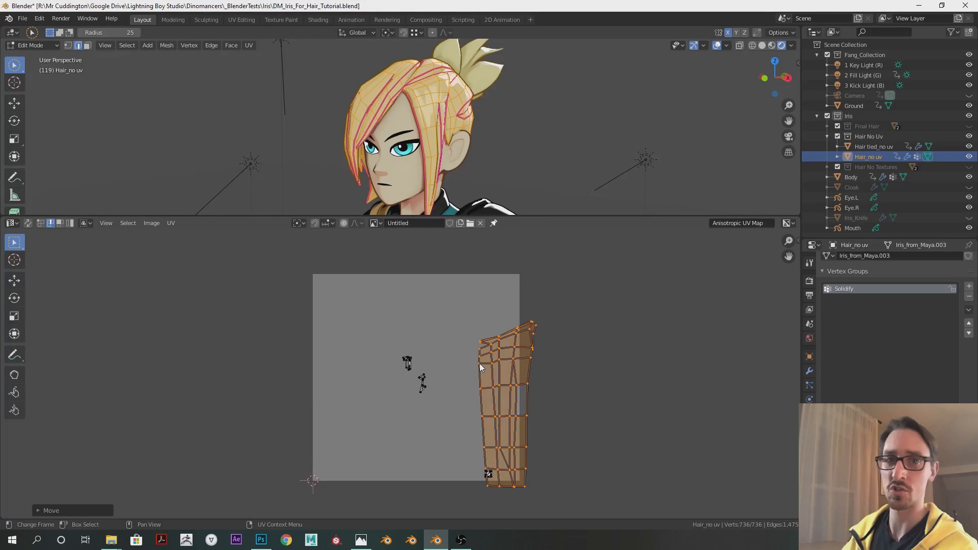
key("s")
left_click(546, 387)
key("g")
left_click(545, 381)
Step: In face selection mode, circle-select the hair faces covering the side of the head above and behind the ear
middle_click_drag(468, 111, 399, 55)
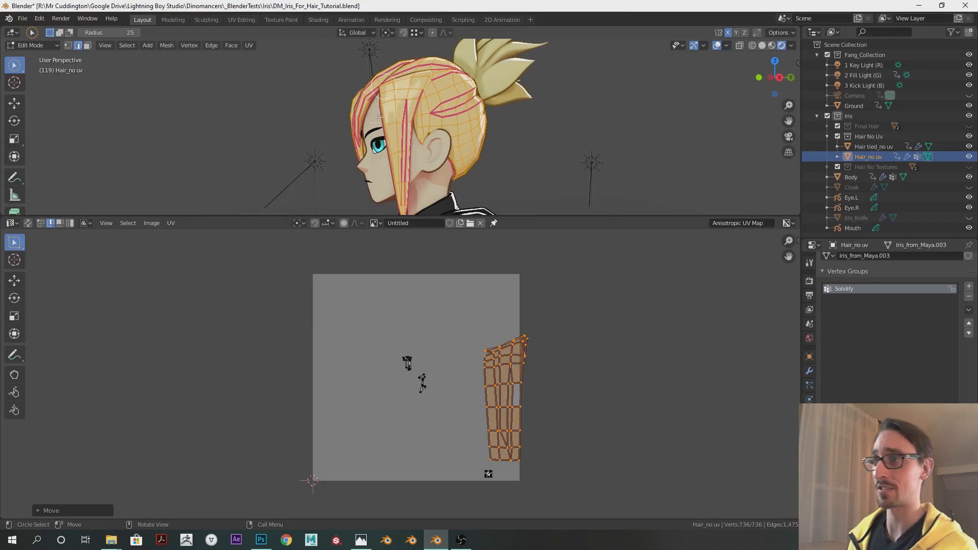
middle_click_drag(448, 123, 420, 131)
middle_click_drag(378, 101, 413, 124)
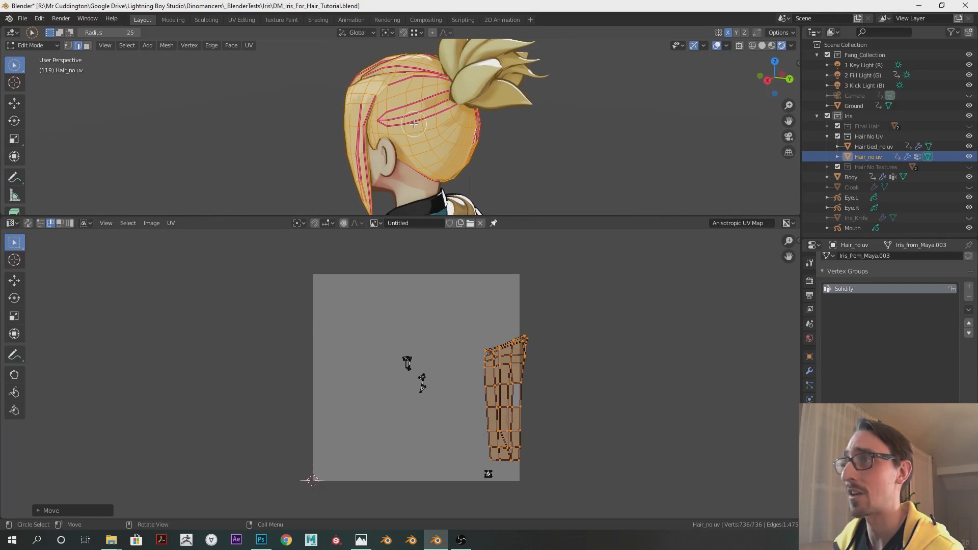
left_click(438, 102)
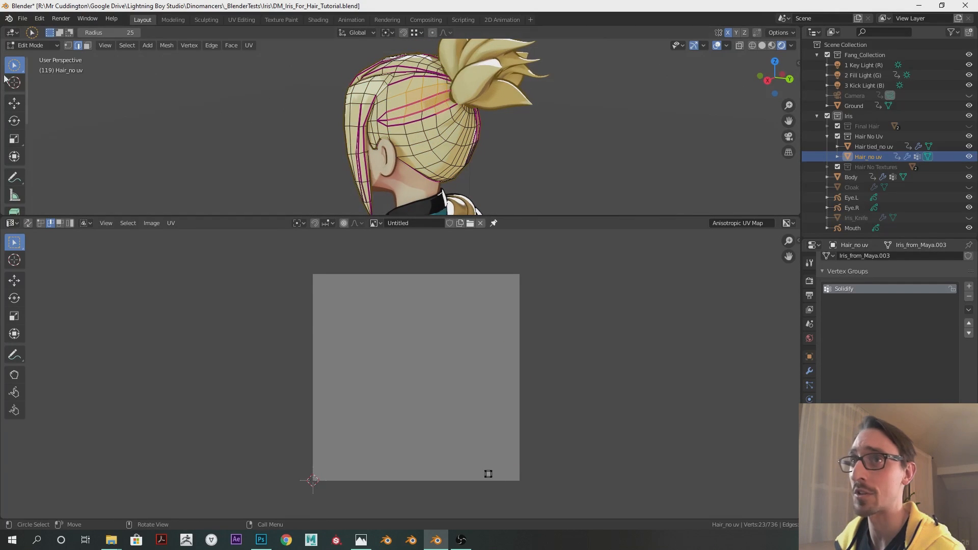
left_click(13, 69)
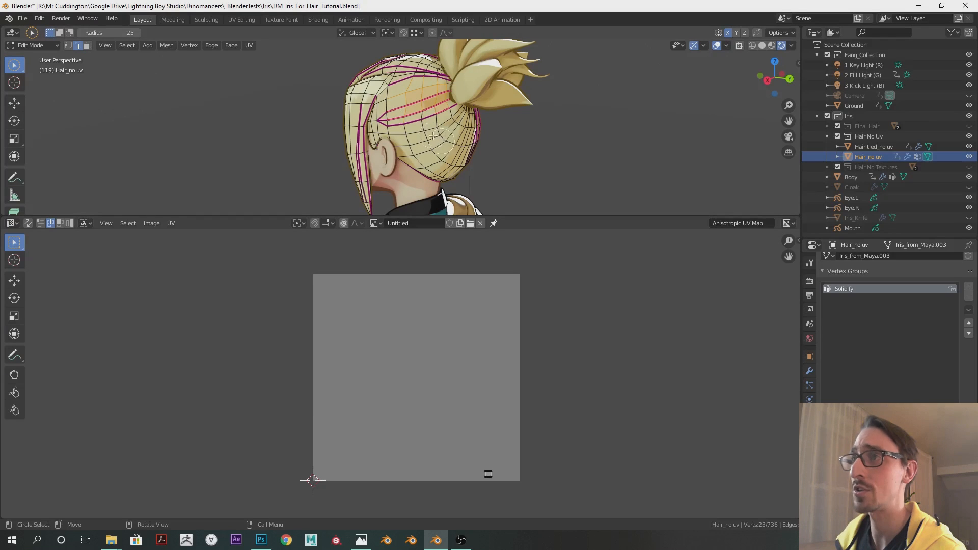
key("3")
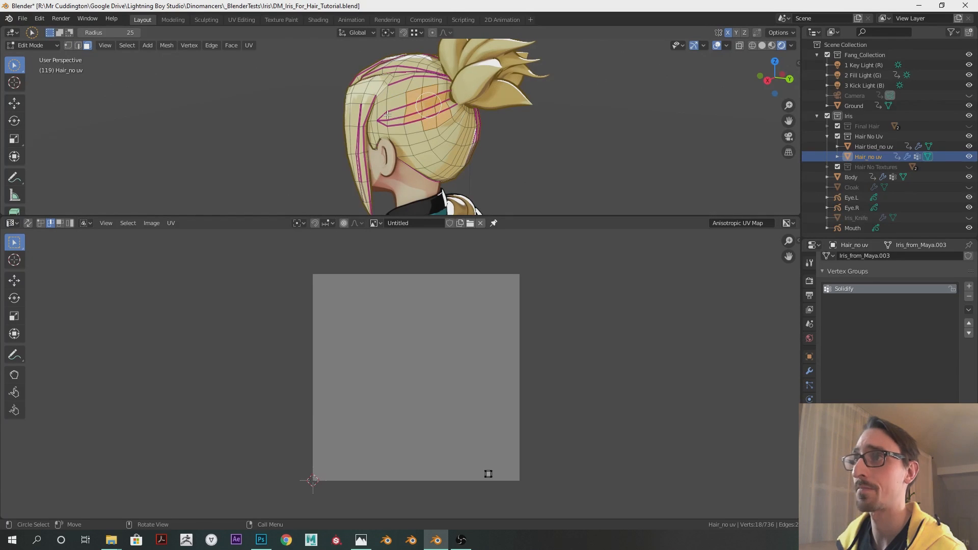
mouse_move(439, 96)
left_mouse_down()
mouse_move(400, 87)
mouse_move(382, 133)
left_mouse_up()
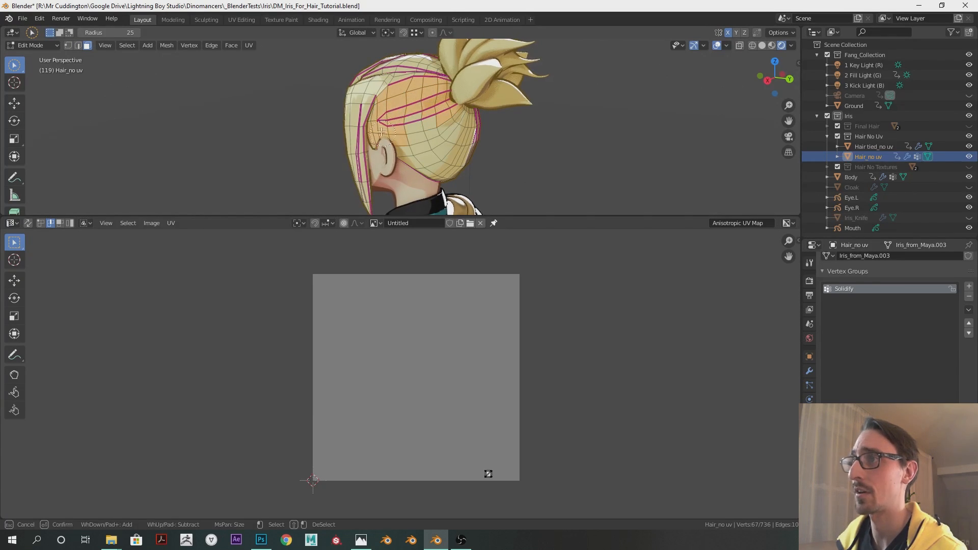
left_click_drag(454, 115, 458, 111)
middle_click_drag(458, 111, 424, 101)
left_click_drag(424, 101, 425, 117)
middle_click_drag(425, 116, 403, 100)
left_click_drag(403, 100, 384, 133)
left_click(414, 153, "shift")
Step: View the head from the side and unwrap the selected side hair faces with Project From View
middle_click_drag(412, 152, 502, 130)
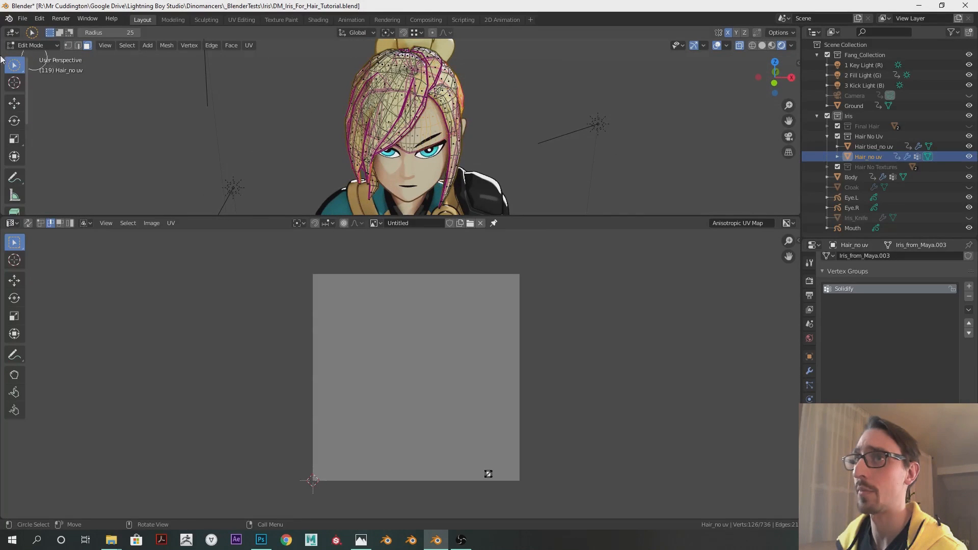
left_click_drag(15, 66, 60, 85)
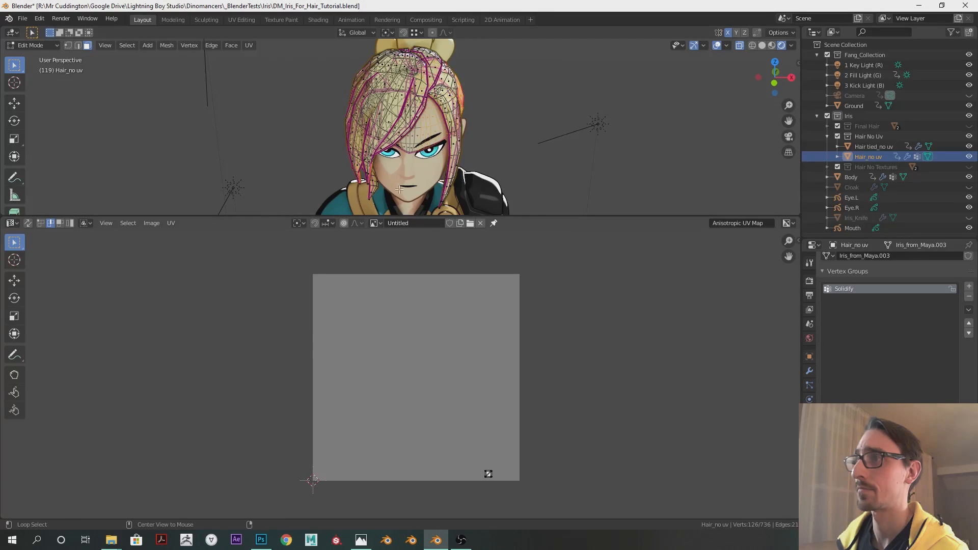
middle_click_drag(529, 118, 308, 154)
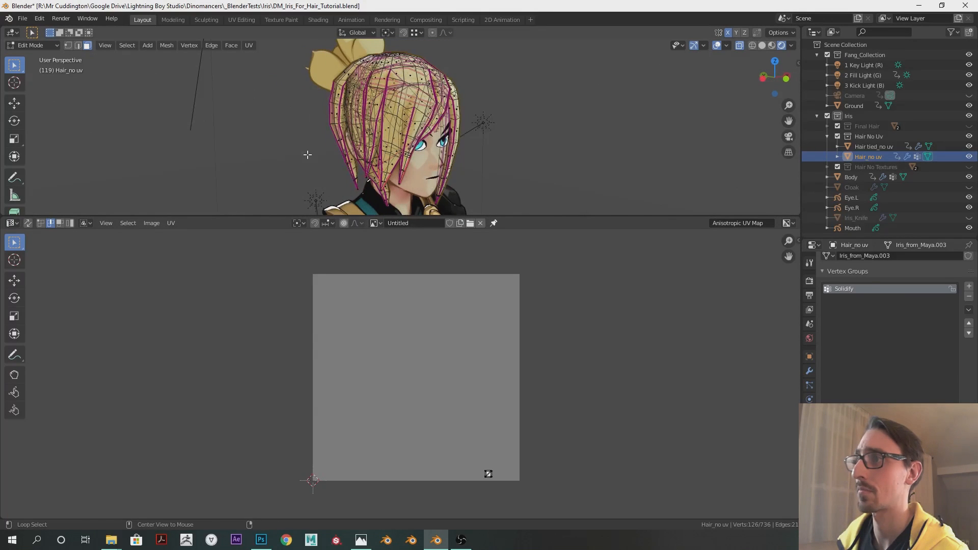
middle_click_drag(490, 163, 441, 132)
key("u")
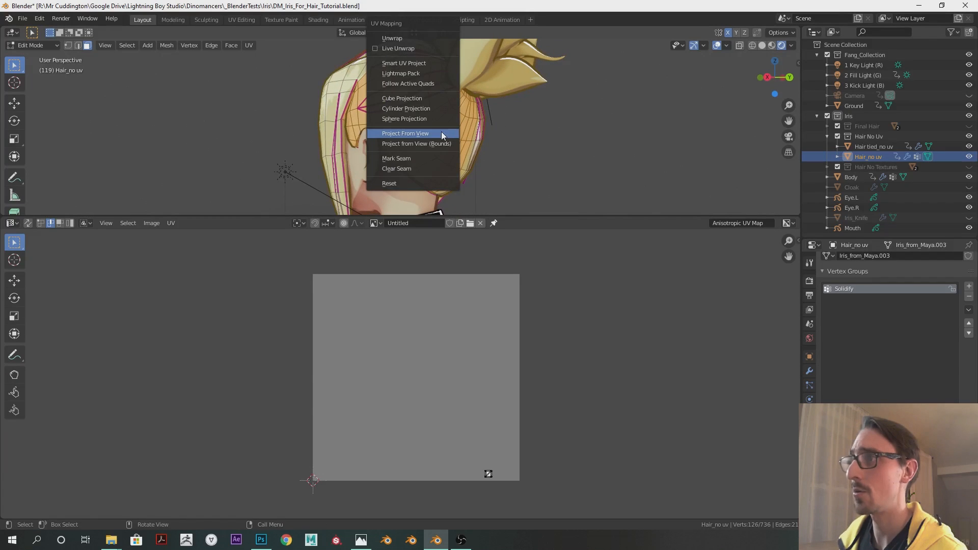
left_click(441, 131)
Step: Circle-select the hair faces on the right half of the back of the head
middle_click_drag(508, 155, 419, 144)
left_click(15, 65)
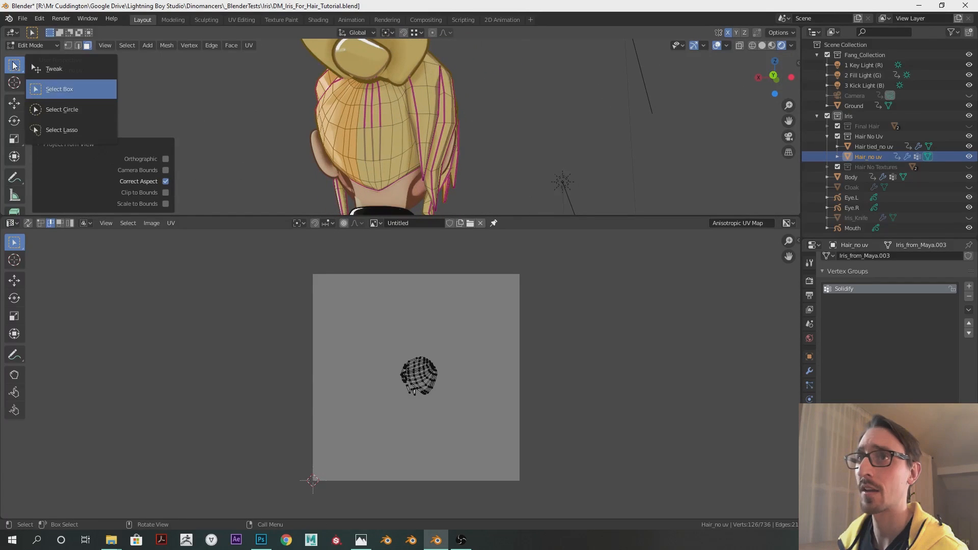
left_click(77, 110)
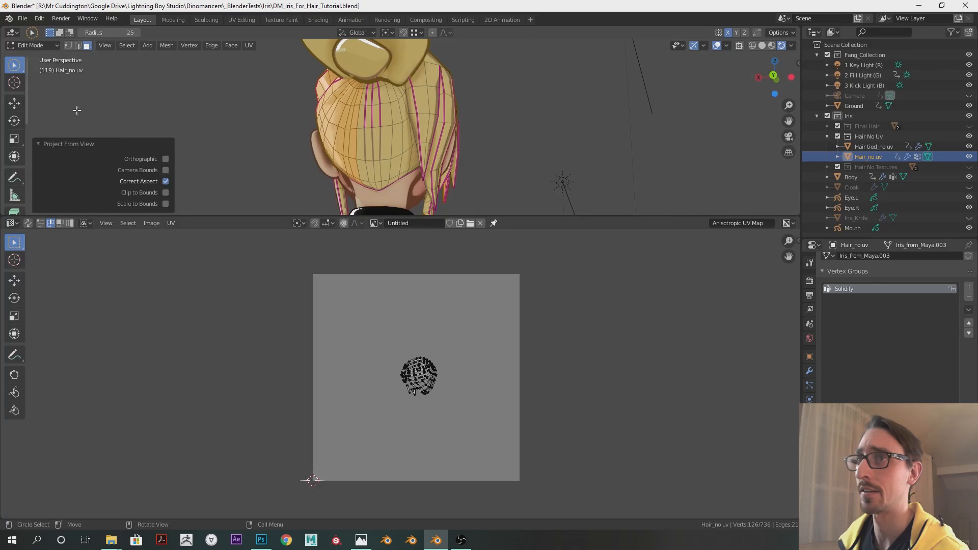
left_click(381, 176)
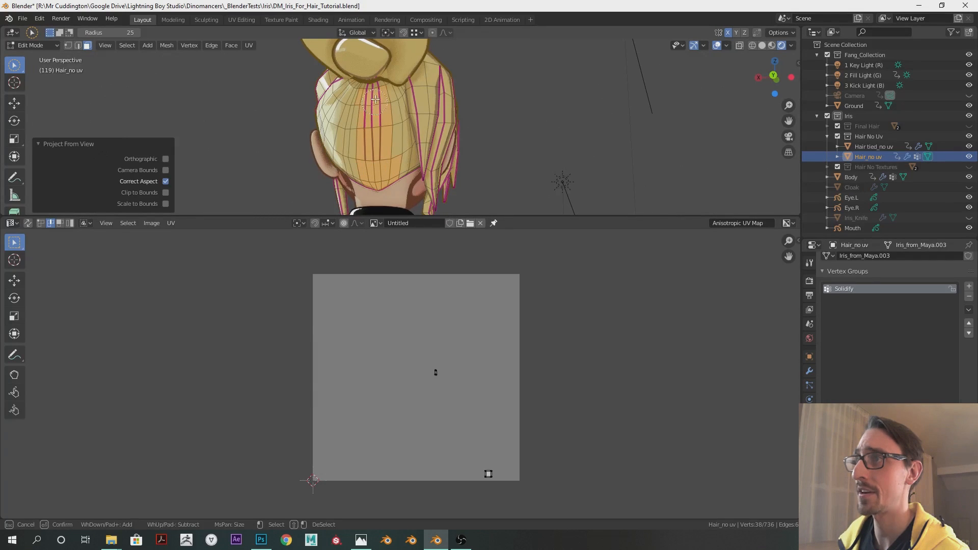
mouse_move(389, 160)
left_mouse_down()
mouse_move(345, 89)
mouse_move(391, 101)
left_mouse_up()
left_click_drag(398, 154, 398, 153)
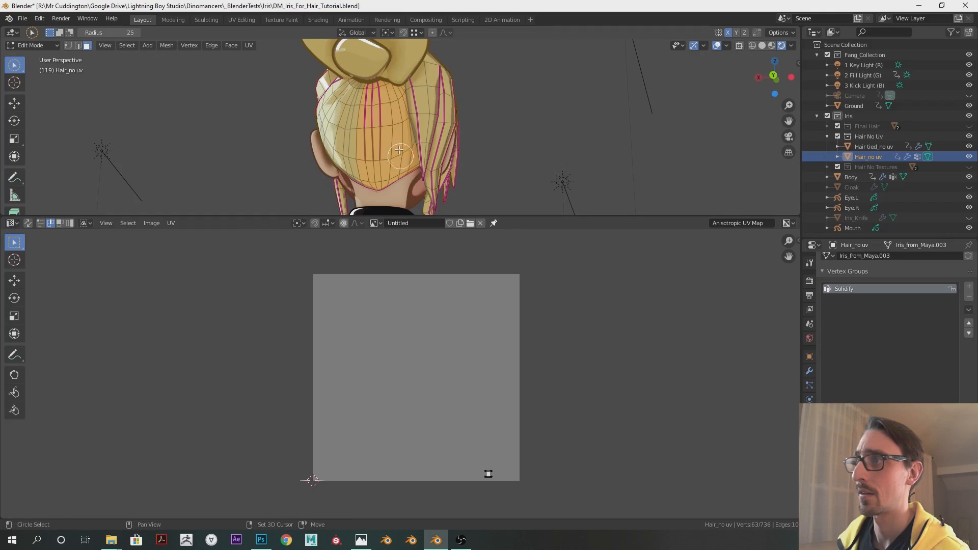
middle_click_drag(397, 153, 396, 145)
Step: Unwrap the selected back faces with Project From View and check the hair's highlights in Object Mode
key("u")
middle_click_drag(524, 140, 472, 139)
key("u")
left_click(397, 138)
key("Tab")
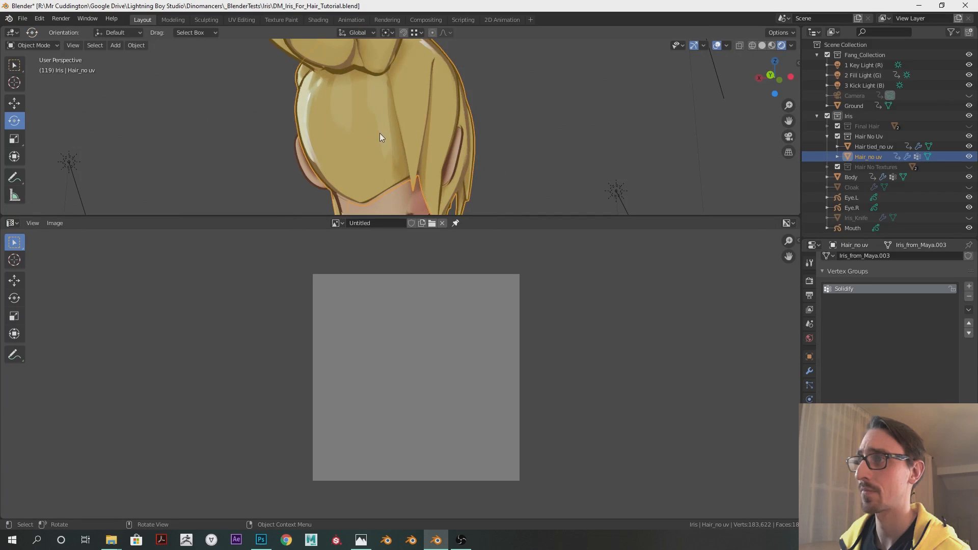
key("Tab")
key("Tab")
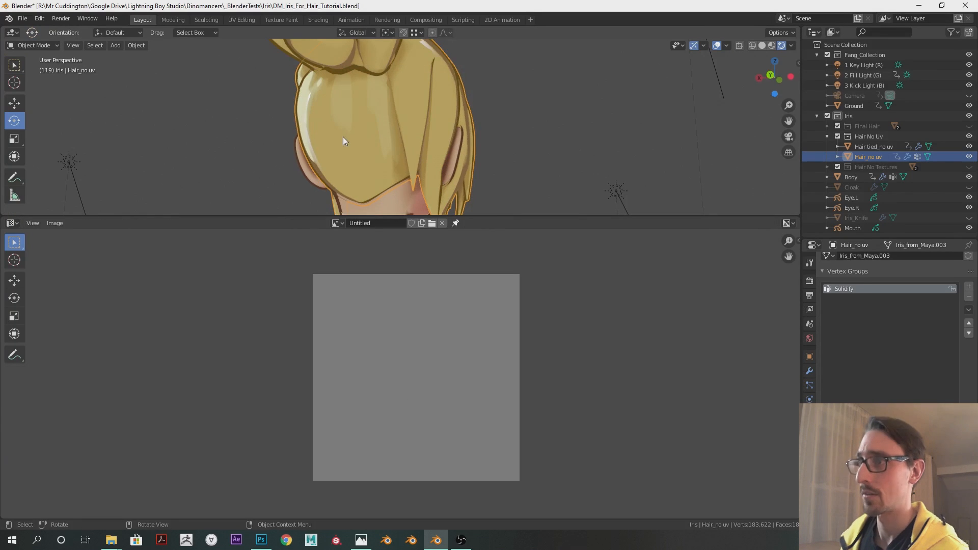
Step: Select all linked hair geometry in Edit Mode to bring the projected scalp islands into the UV layout
key("Tab")
key("l")
key("k")
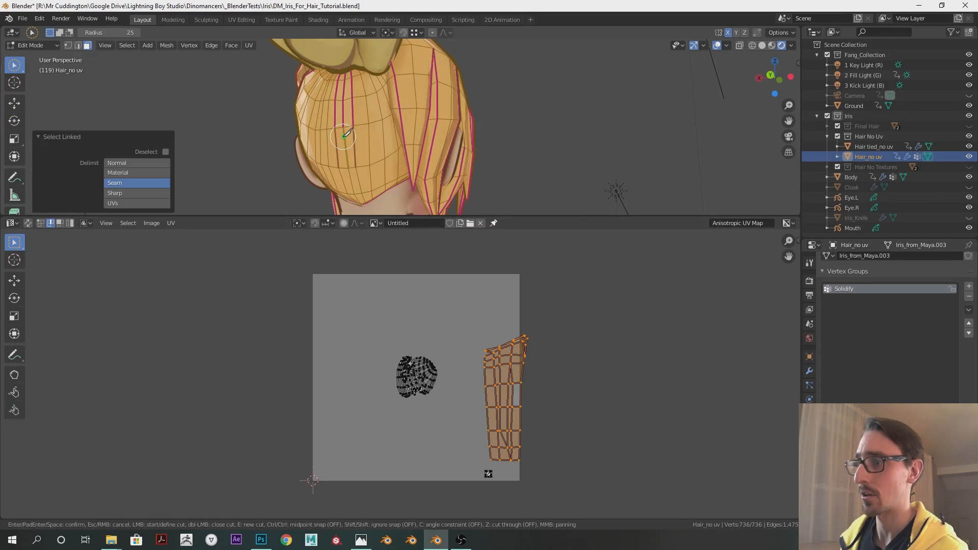
scroll(437, 398, "up", 2)
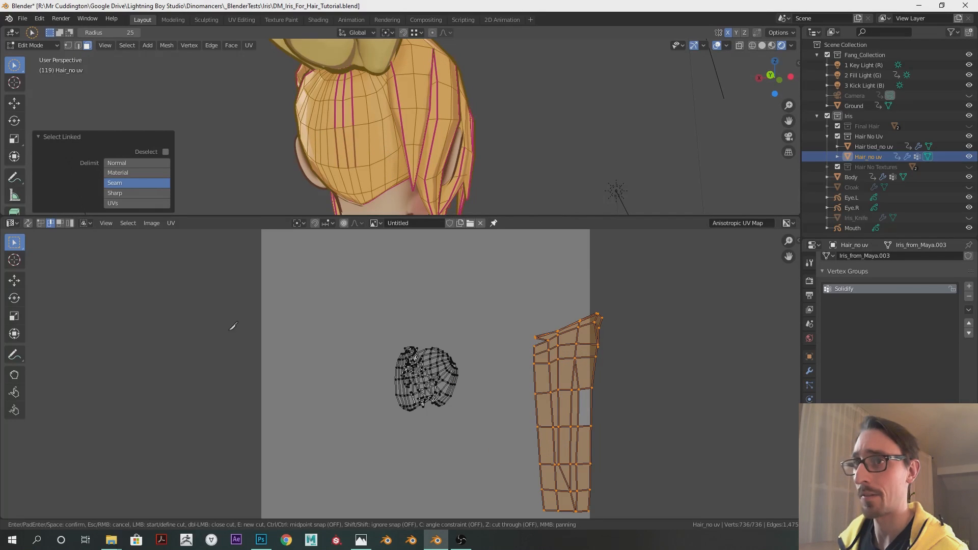
scroll(458, 388, "up", 2)
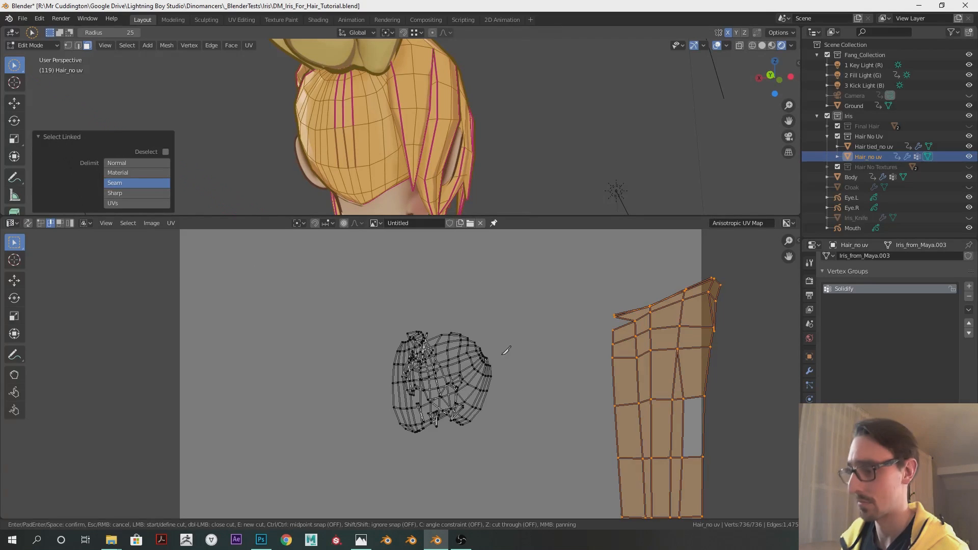
middle_click_drag(522, 365, 480, 340)
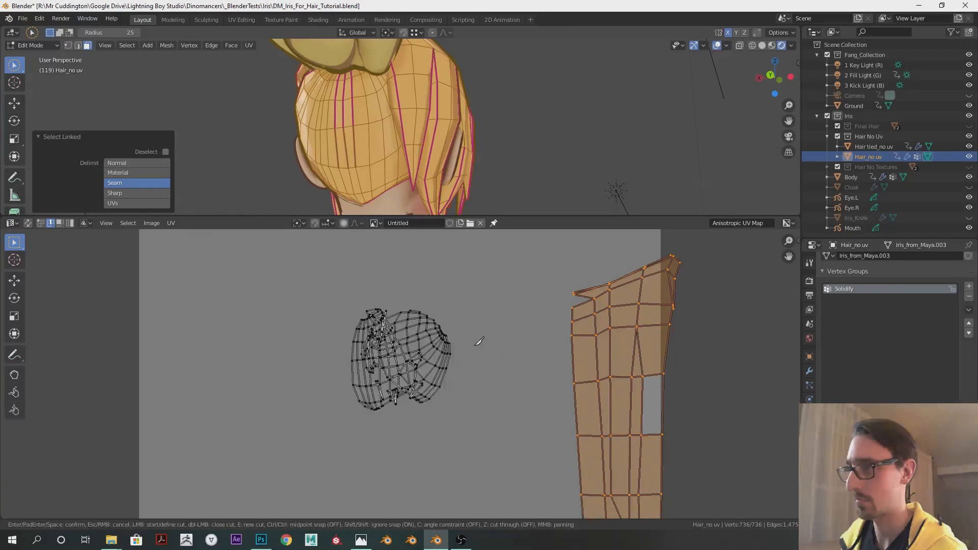
key("Escape")
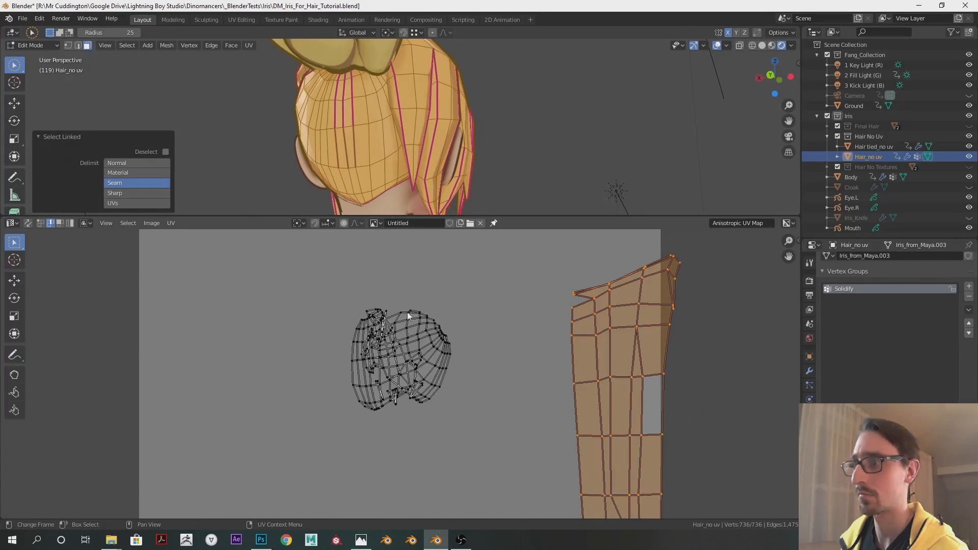
Step: Select the side scalp UV island, enlarge it, rotate it upright and move it left of the other island
left_click(445, 338)
key("l")
key("s")
left_click(507, 337)
key("r")
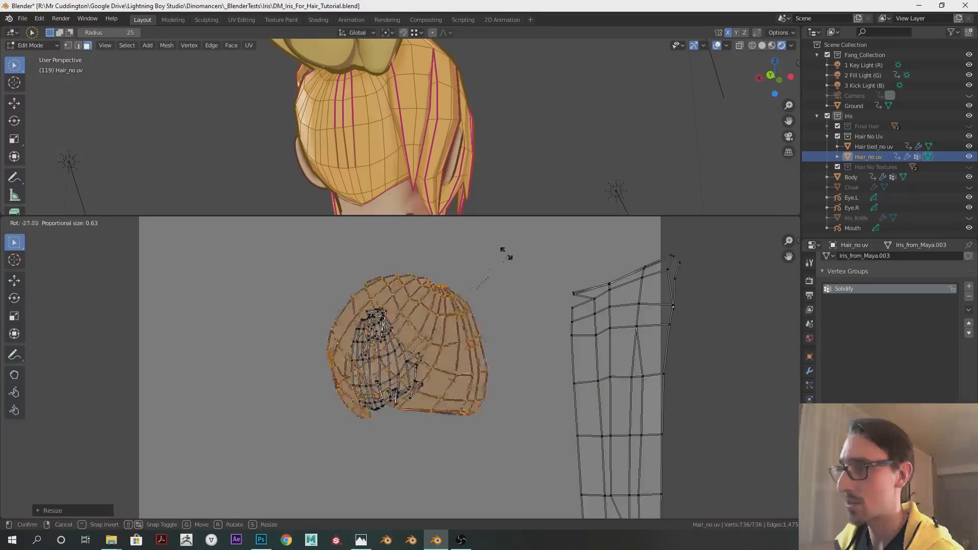
left_click(451, 235)
key("g")
left_click(279, 243)
key("s")
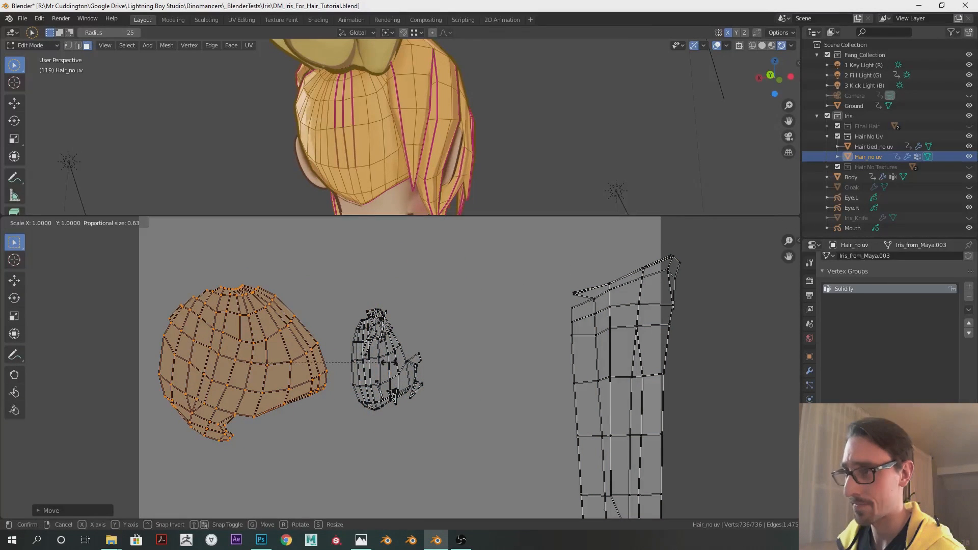
left_click(388, 362)
Step: Rotate the smaller scalp UV island upright and try scaling it along X
left_click(392, 367)
key("s")
left_click(410, 357)
left_click(411, 357)
key("l")
key("s")
key("x")
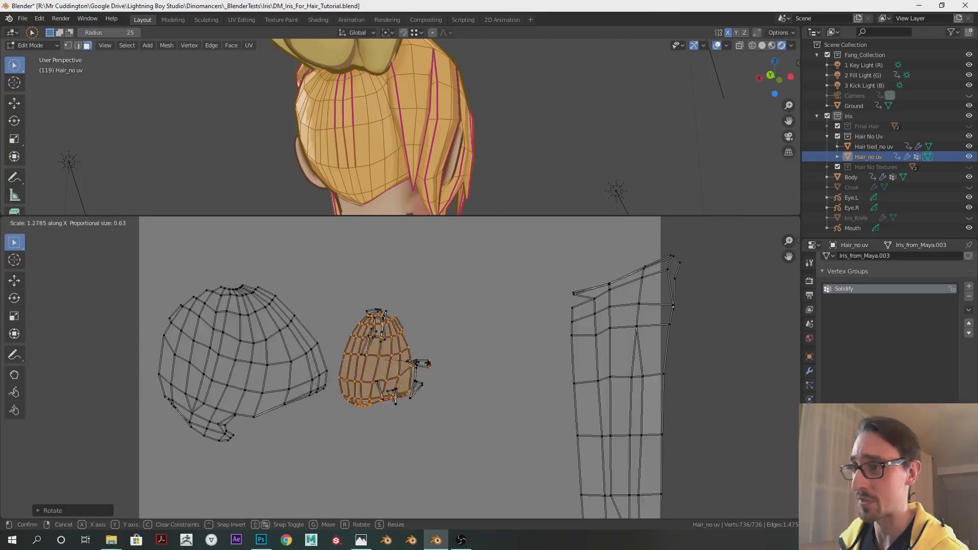
right_click(430, 357)
Step: Widen the large scalp island's top edge row along X and move it up above the island
middle_click_drag(325, 301, 438, 312)
scroll(402, 321, "up", 1)
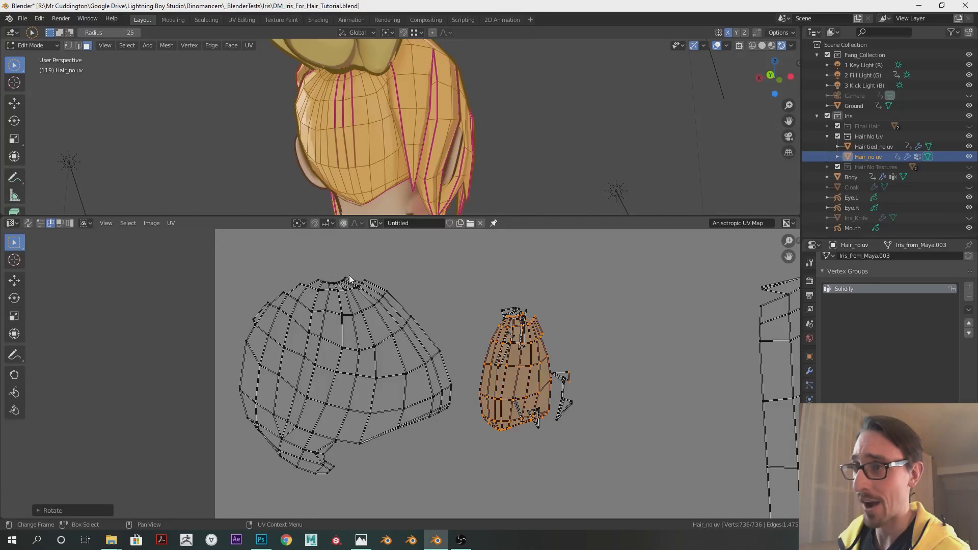
left_click_drag(352, 286, 354, 287)
key("s")
key("x")
left_click(503, 287)
key("g")
left_click(507, 270)
Step: Widen the second edge row of the large scalp UV island along X and move it under the widened top row
left_click(335, 293, "alt")
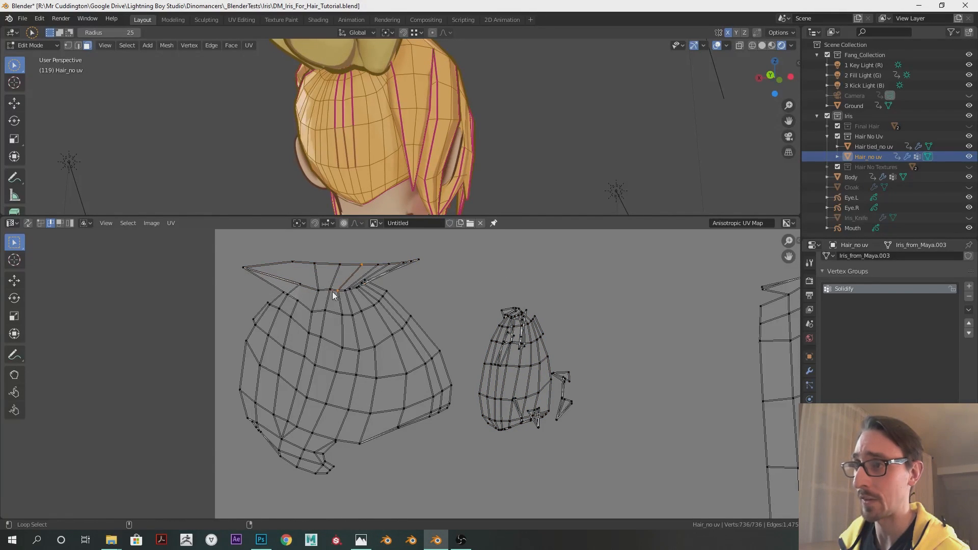
key("s")
key("x")
left_click(497, 309)
key("g")
left_click(495, 309)
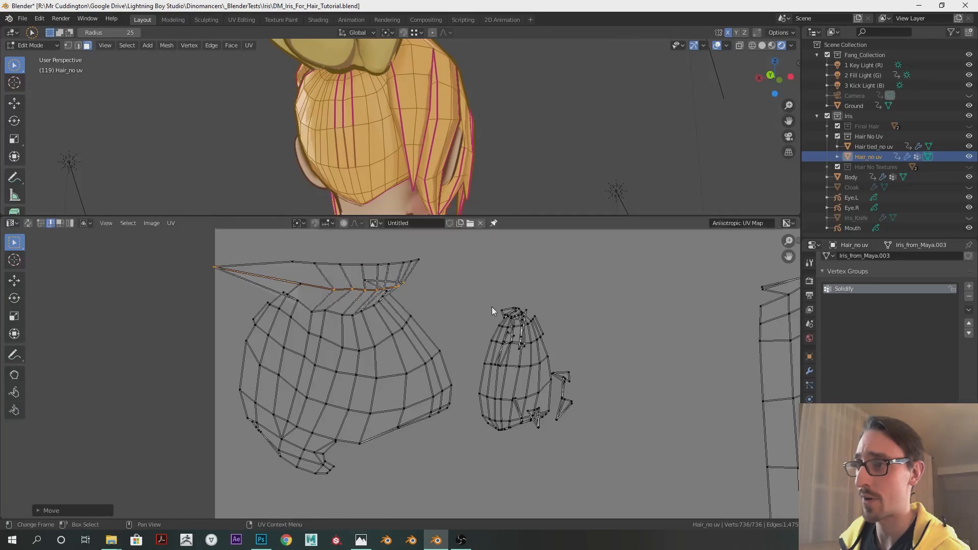
Step: Straighten the edge columns left of and around the large island's upper centre by scaling each along X
left_click(355, 302, "alt")
key("s")
key("x")
left_click(330, 310)
left_click(331, 307, "alt")
key("s")
key("x")
left_click(312, 312)
left_click(322, 304, "alt")
key("s")
key("x")
left_click(312, 317)
Step: Scale the large island's left inner edge column straight along X and shift it to the right
left_click(308, 321, "alt")
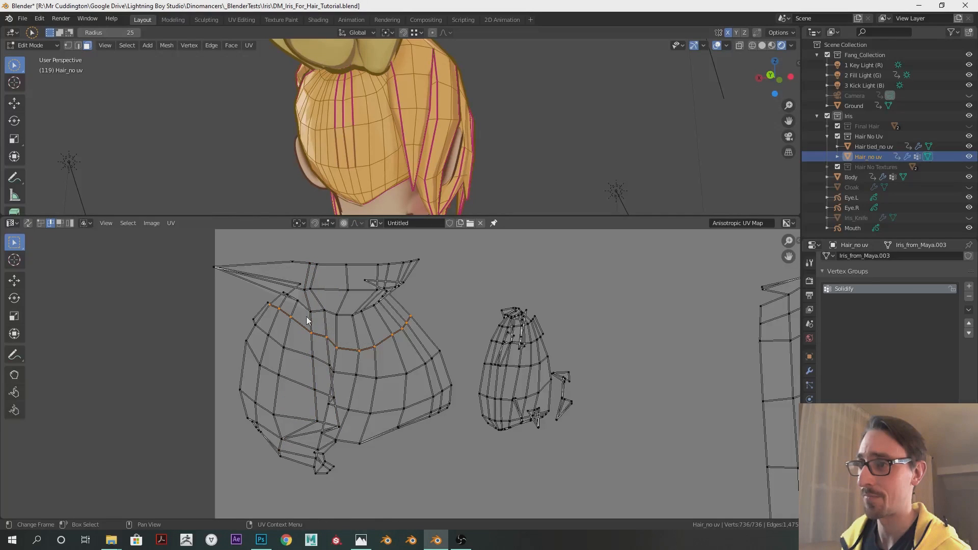
key("s")
key("x")
left_click(267, 325)
key("g")
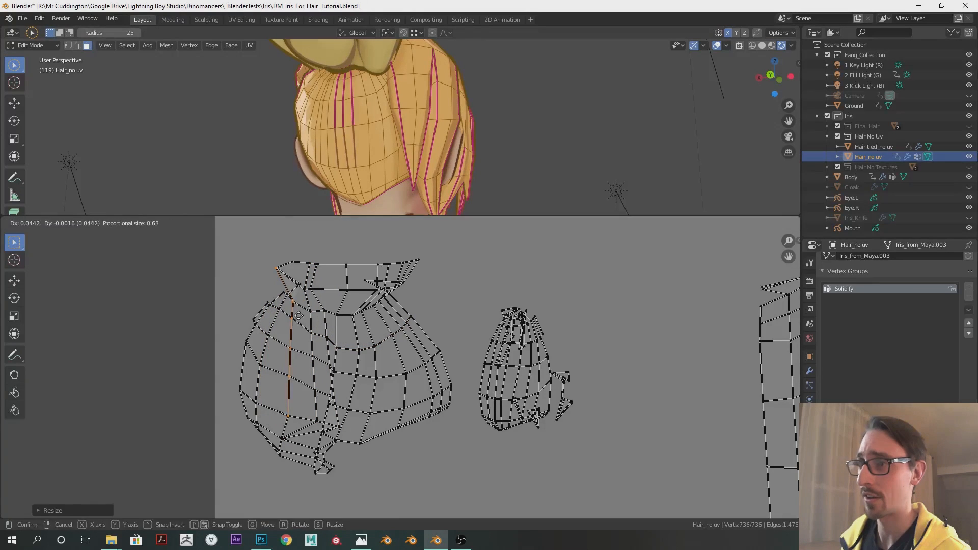
left_click(300, 327)
Step: Scale two neighbouring middle edge columns of the large scalp island along X until they run vertically
left_click(342, 330, "alt")
key("s")
key("x")
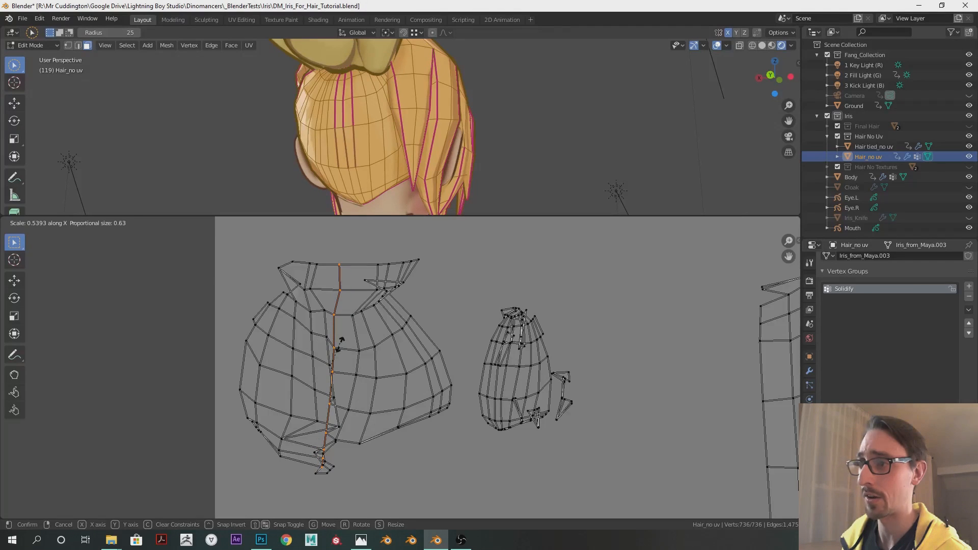
left_click(368, 357)
left_click(355, 334, "alt")
key("s")
key("x")
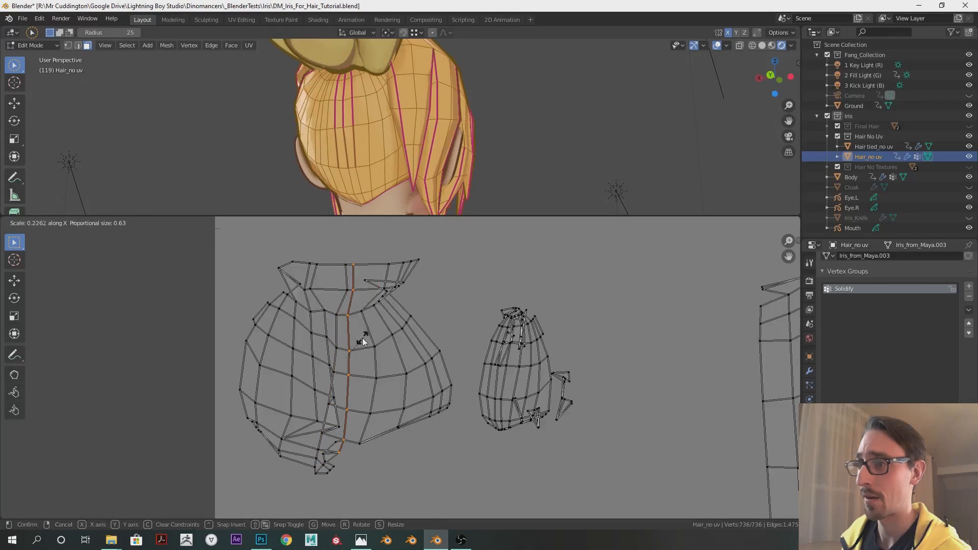
left_click(363, 341)
Step: Straighten the edge columns in the right half of the large scalp island by scaling them along X
left_click(392, 346, "alt")
key("s")
key("x")
left_click(394, 357)
left_click(413, 351, "alt")
key("s")
key("x")
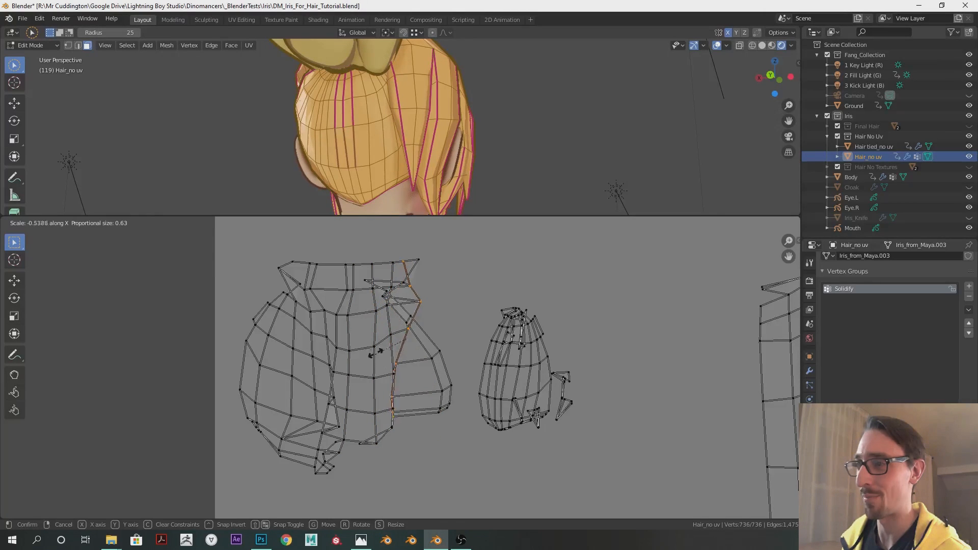
left_click(399, 344)
key("s")
key("x")
left_click(338, 338)
Step: Flatten the upper and middle horizontal edge rows of the large scalp island by scaling them along Y
left_click(343, 348, "alt")
key("s")
key("y")
left_click(363, 381)
key("s")
key("y")
left_click(362, 406)
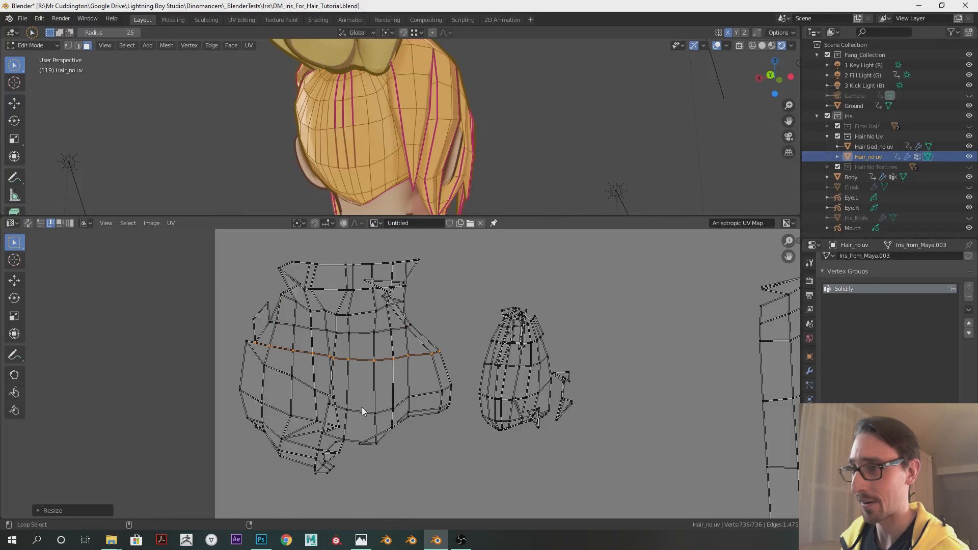
key("s")
key("y")
left_click(338, 377)
Step: Scale the crooked central edge column of the large island along X and move it into line
left_click(333, 380, "alt")
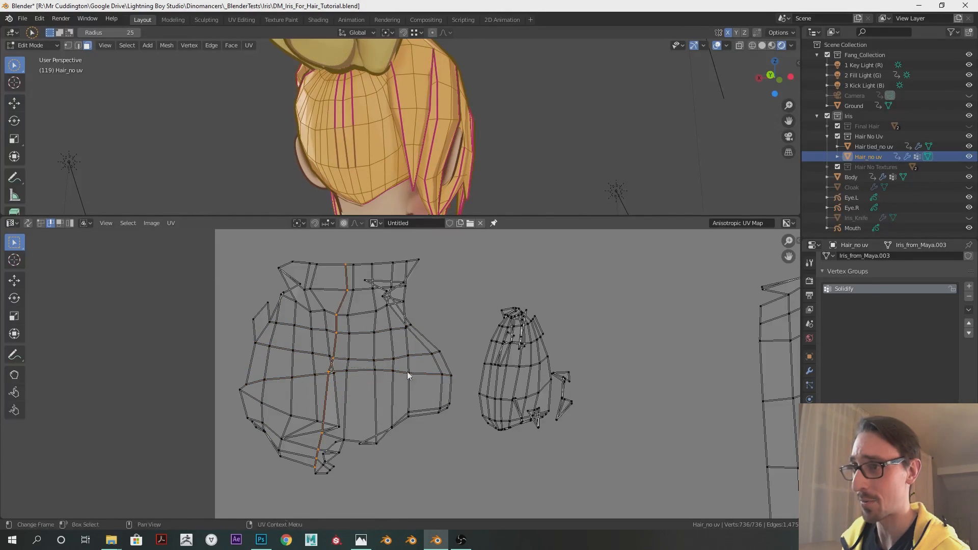
key("s")
key("x")
left_click(340, 365)
key("g")
left_click(333, 346)
key("g")
left_click(351, 364)
Step: Scale the edge column just left of the large island's centre along X to straighten it
left_click(329, 345, "alt")
key("s")
key("x")
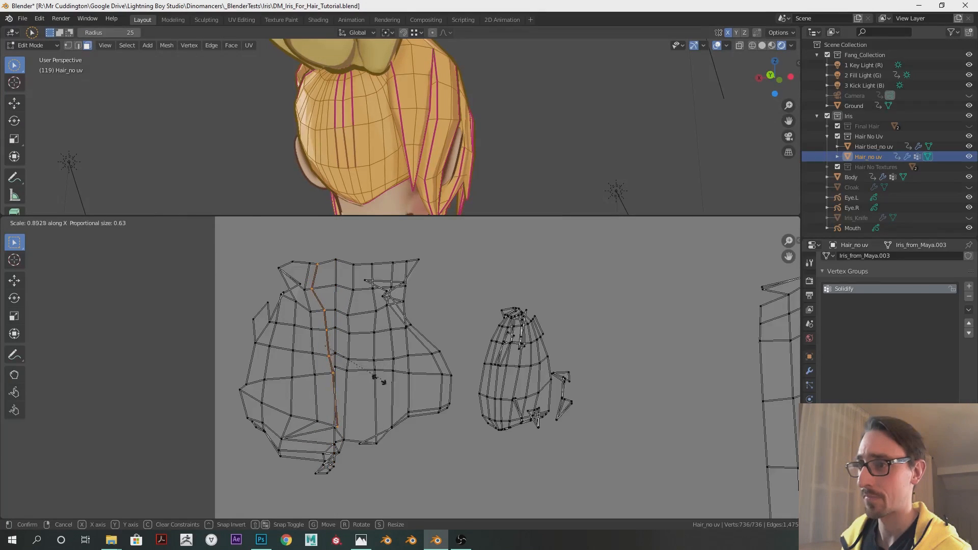
left_click(359, 378)
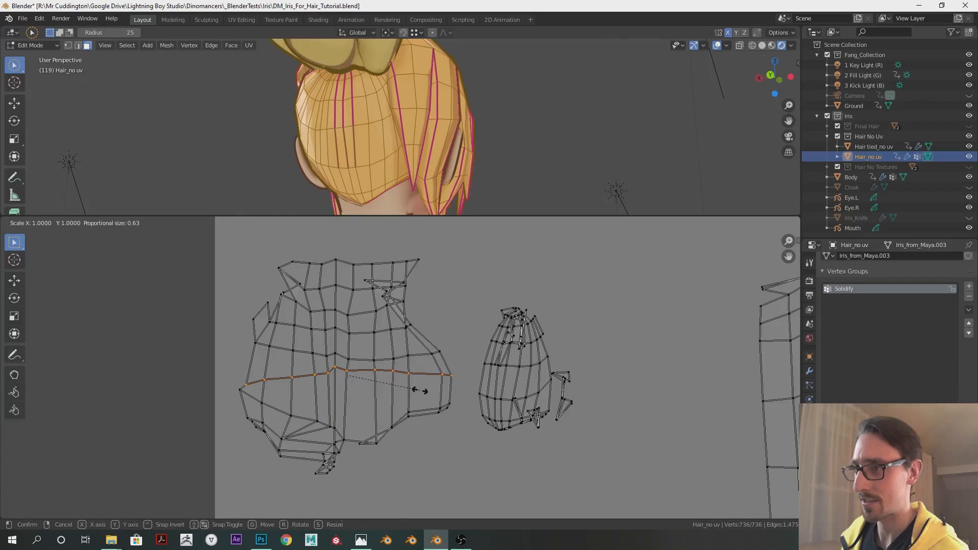
Step: Even out the two middle horizontal edge rows crossing the large island by flattening them along Y
left_click(352, 358, "alt")
left_click(350, 373)
left_click(395, 359, "alt")
key("s")
key("y")
left_click(416, 357)
Step: Straighten the large island's right border column along X and move it outward to the right
left_click(445, 361, "alt")
key("s")
key("x")
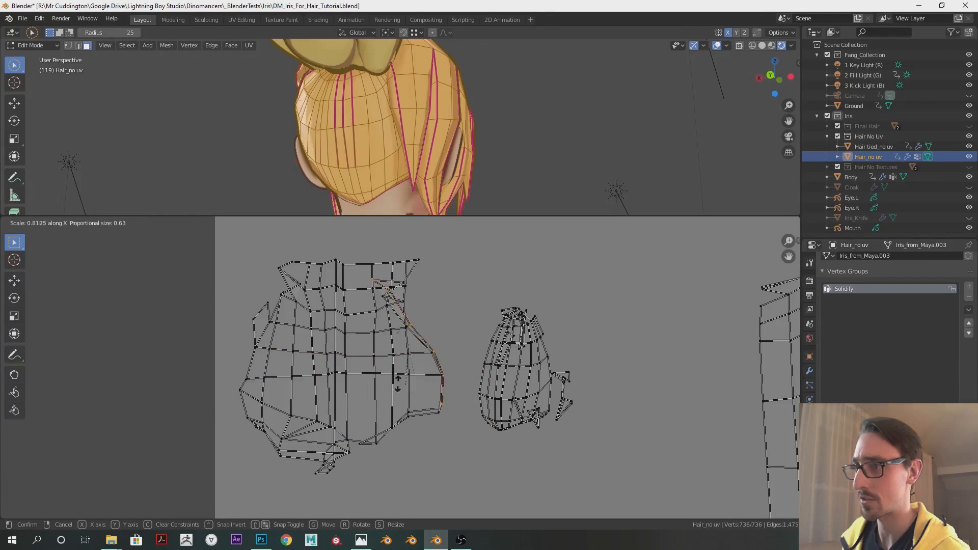
left_click(405, 371)
key("g")
left_click(463, 371)
key("s")
key("x")
left_click(442, 355)
Step: Straighten the column just inside the large island's right border along X and position it evenly between its neighbours
left_click(438, 366, "alt")
key("s")
key("x")
left_click(422, 378)
key("s")
key("x")
left_click(432, 386)
key("g")
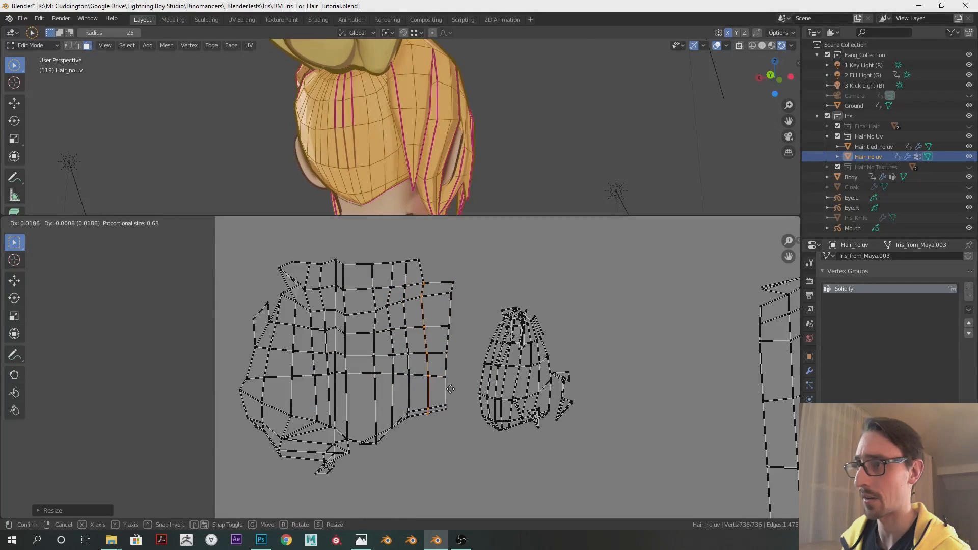
left_click(448, 387)
Step: Scale the short upper-left edge of the large scalp island along X and move it out to the left border
left_click(293, 290, "alt")
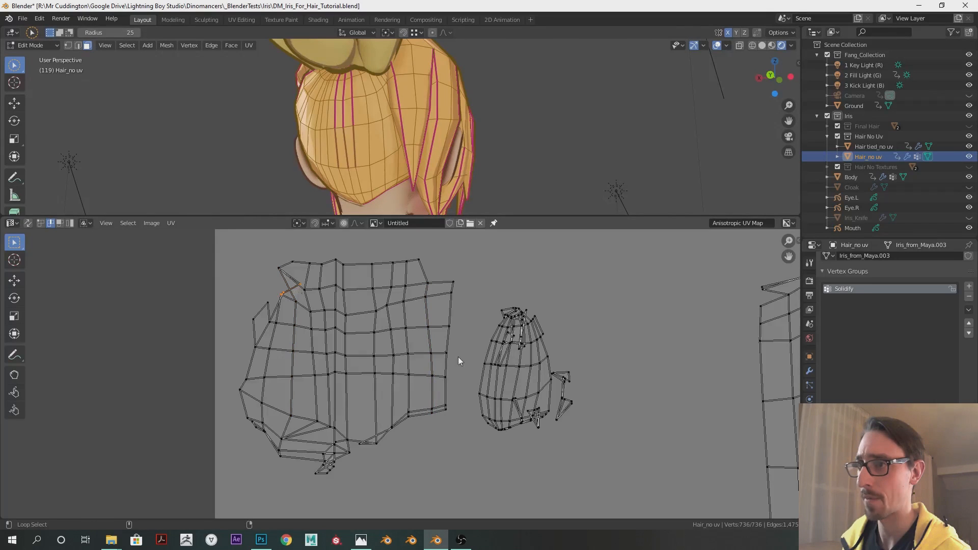
key("s")
key("x")
left_click(370, 322)
key("g")
left_click(357, 320)
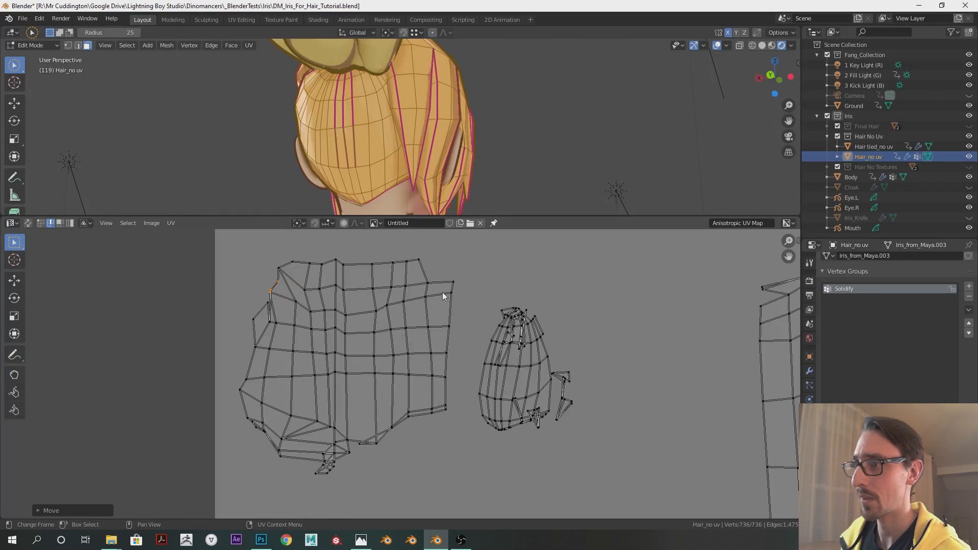
Step: Straighten the small scalp island's left border column along X and move it slightly left
left_click(493, 337, "alt")
key("s")
key("x")
left_click(507, 350)
key("g")
left_click(501, 350)
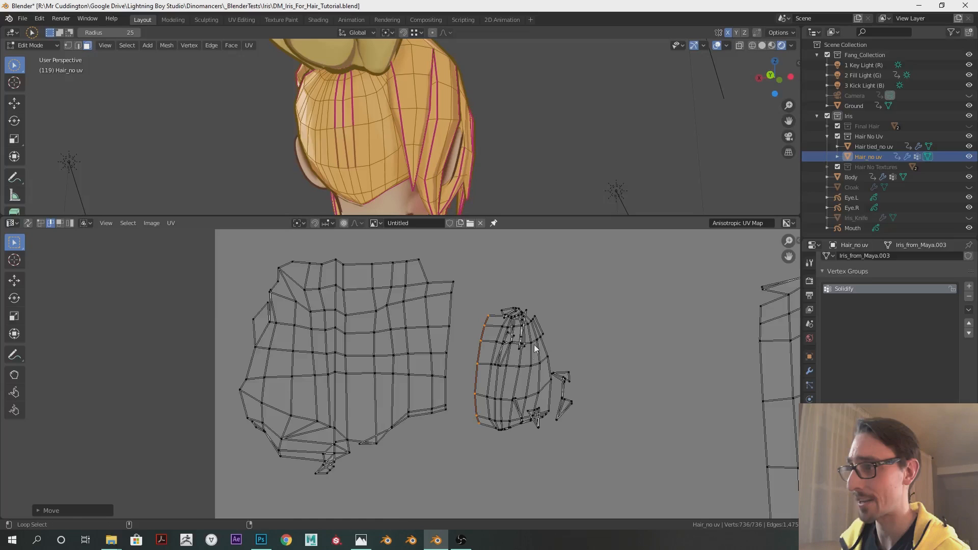
Step: Enable UV sync selection and edge select mode, and select the border edges shared by the two scalp islands
left_click(492, 355, "alt")
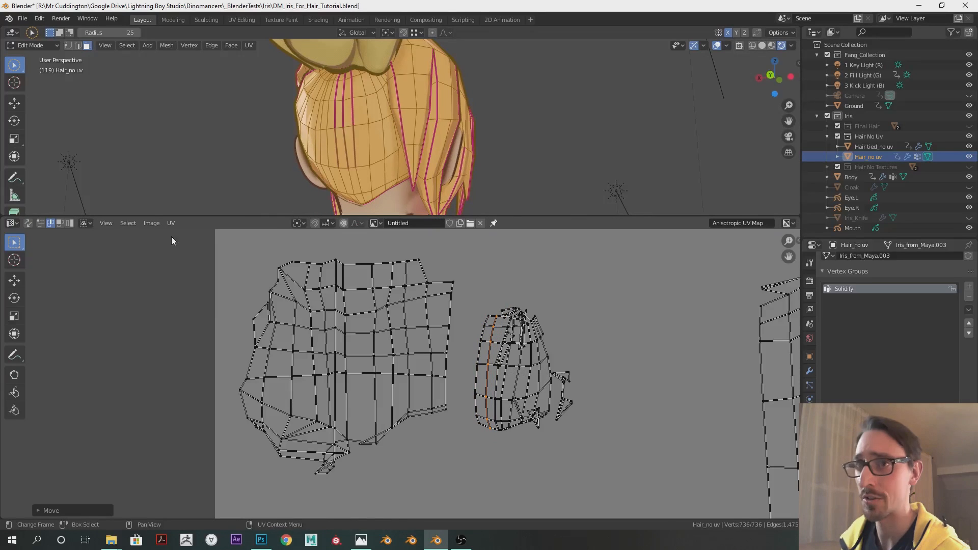
left_click(28, 224)
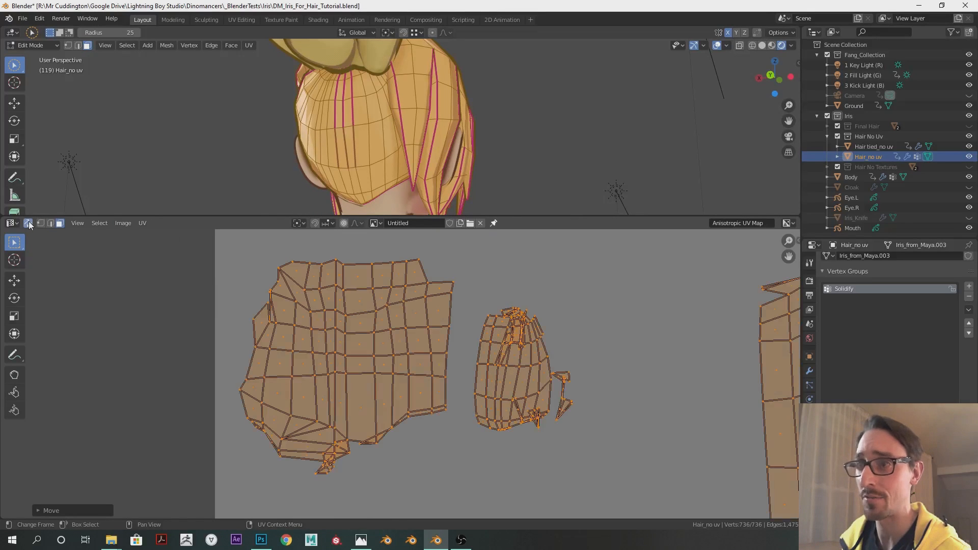
left_click(484, 334)
key("2")
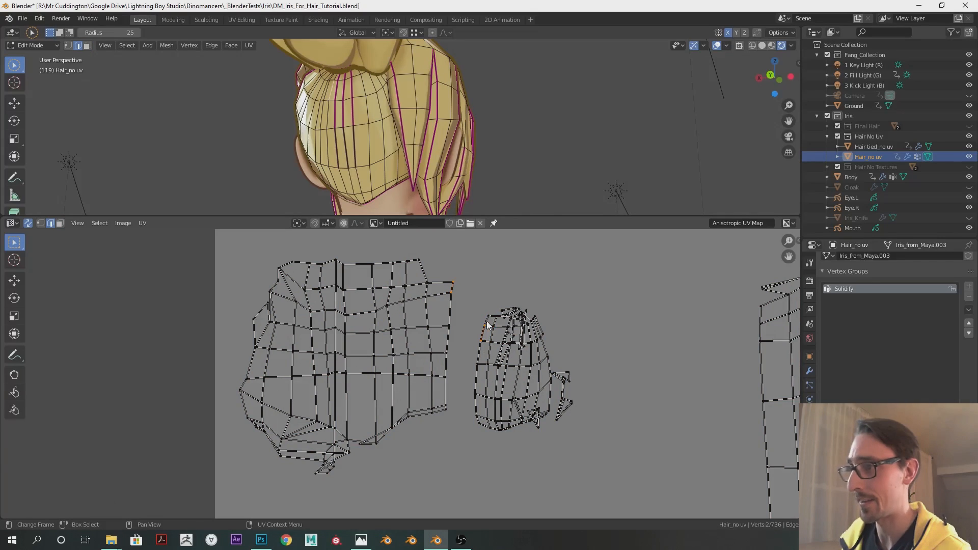
middle_click_drag(498, 328, 448, 341)
scroll(400, 308, "up", 1)
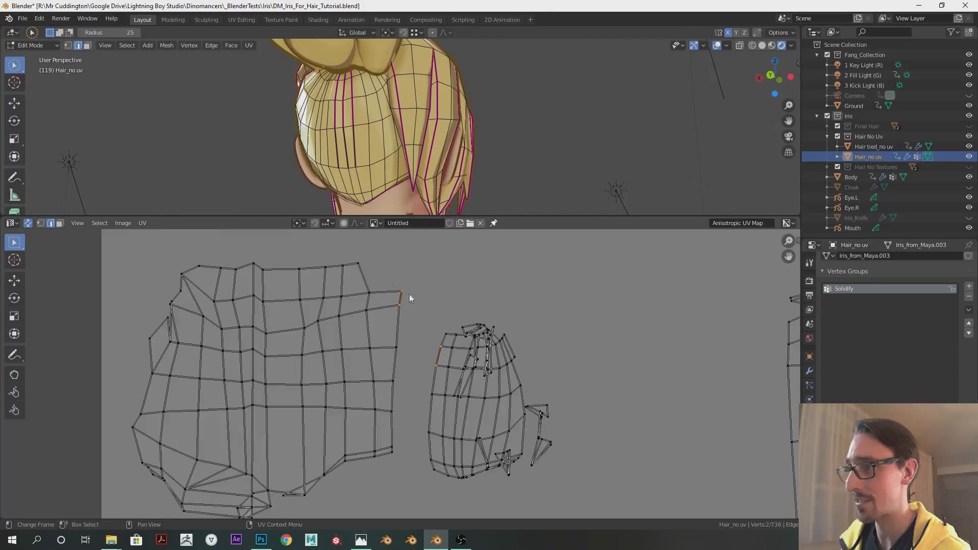
left_click(435, 380, "shift")
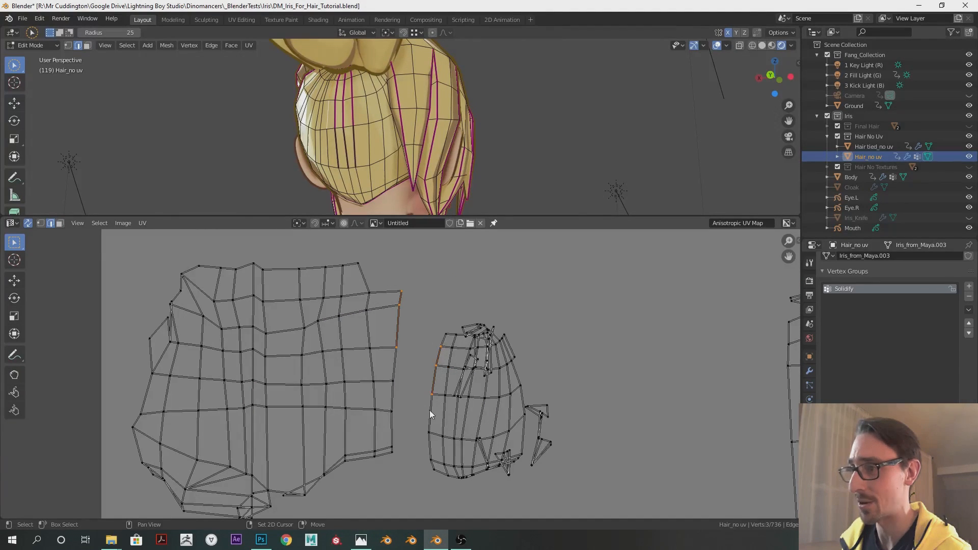
middle_click_drag(425, 403, 437, 365)
Step: Stitch the small scalp island onto the large island's right border along the shared edges
key("v")
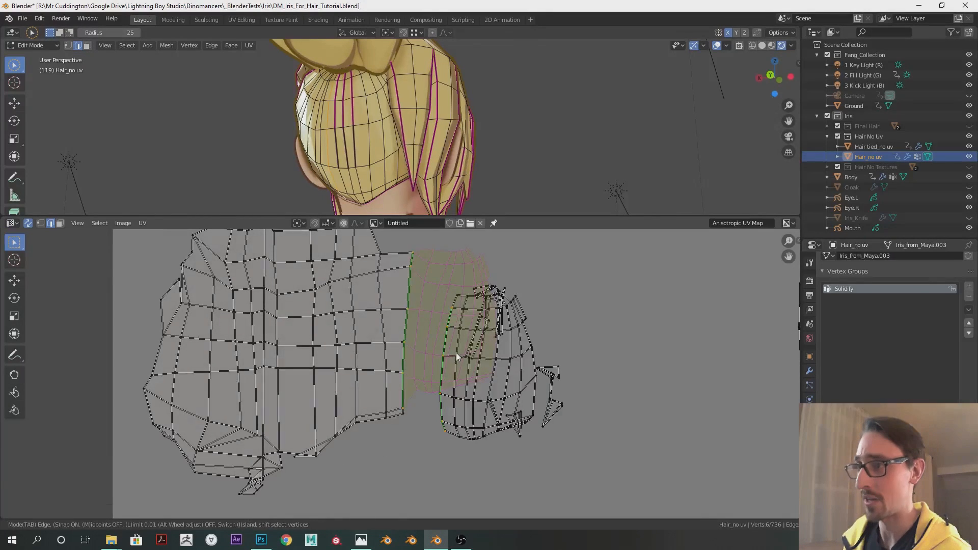
key("Return")
middle_click_drag(465, 304, 496, 341)
left_click(533, 327)
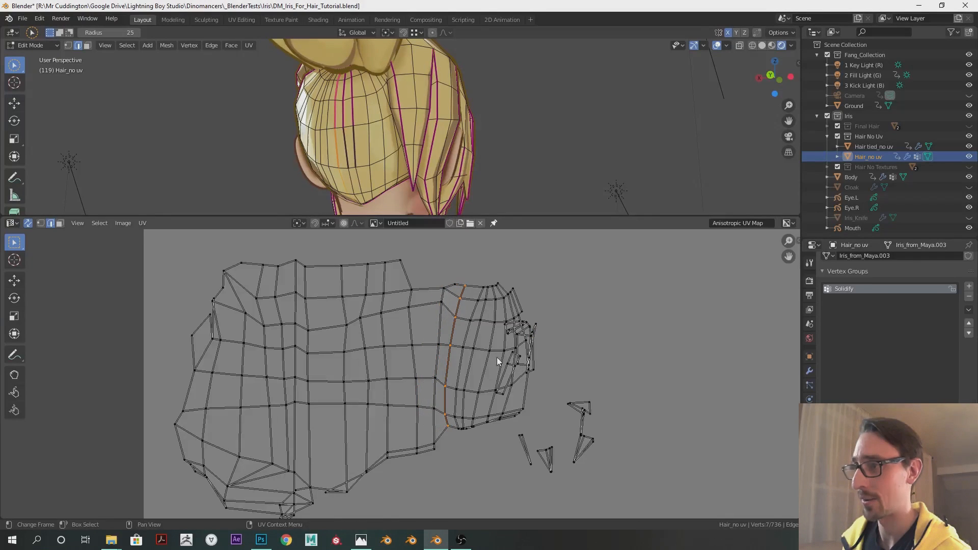
Step: Turn off UV sync selection and select all linked hair geometry to show its UVs again
key("c")
left_click(28, 222)
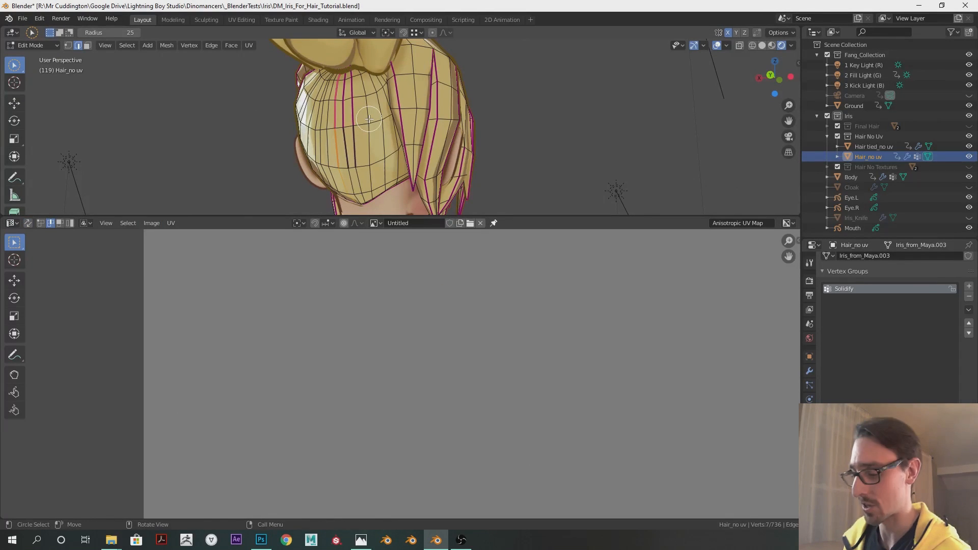
key("ctrl+l")
Step: Straighten the two edge columns beside the stitched seam by scaling them along X
left_click(453, 335, "alt")
key("s")
key("x")
left_click(483, 348)
left_click(464, 345, "alt")
key("s")
key("x")
left_click(414, 350)
Step: Flatten the middle and lower horizontal edge rows across the merged scalp island along Y
left_click(414, 347, "alt")
key("s")
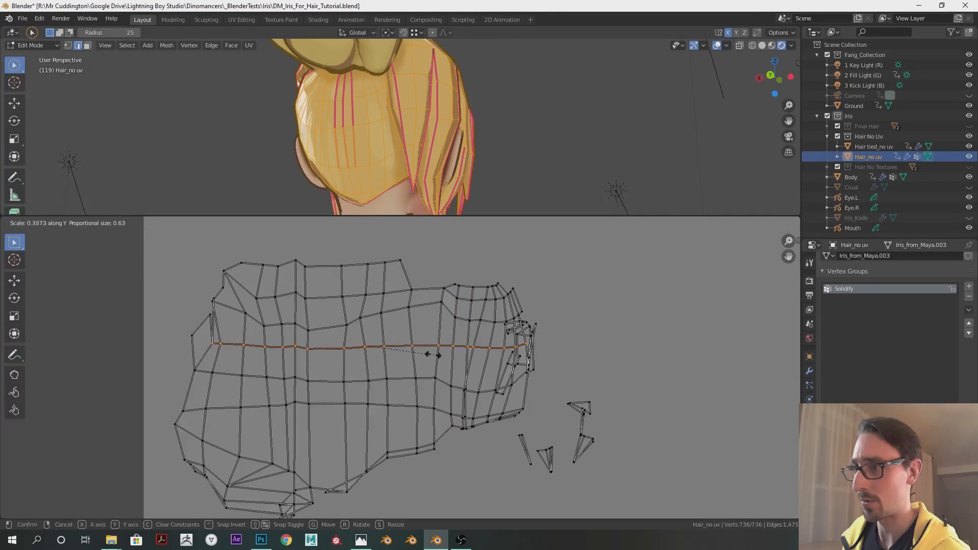
key("y")
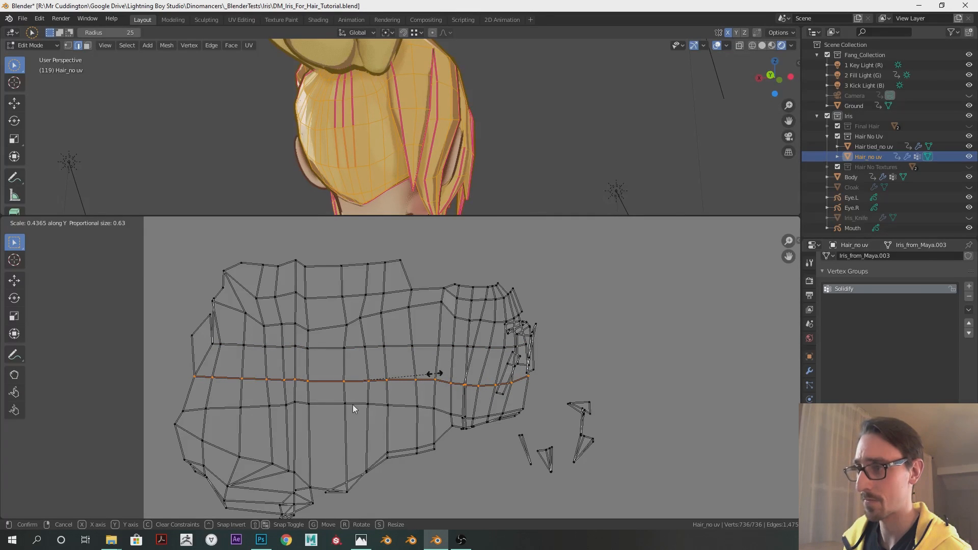
left_click(391, 405)
left_click(375, 400, "alt")
key("s")
key("y")
left_click(433, 344)
Step: Flatten the wavy upper horizontal edge row of the merged scalp island along Y
left_click(419, 308, "alt")
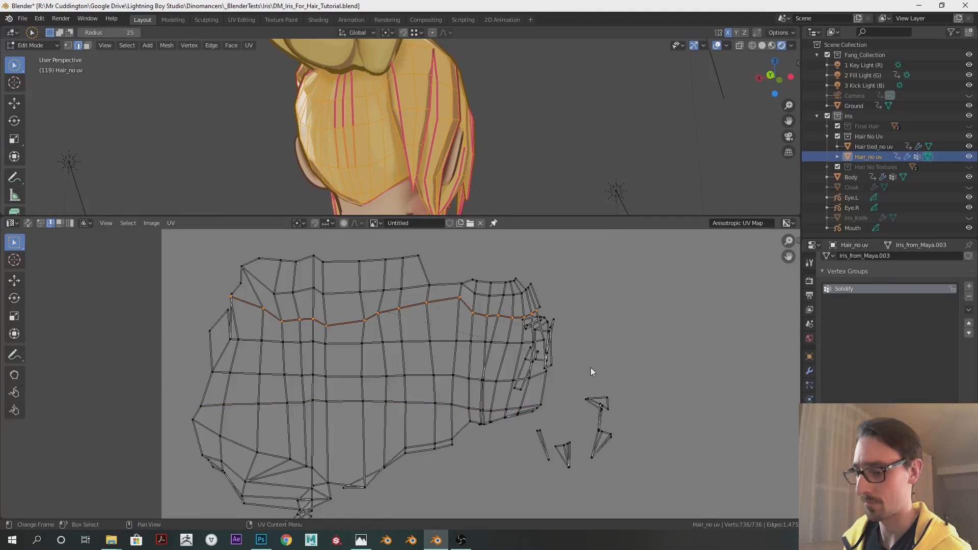
key("s")
key("y")
left_click(415, 344)
Step: Select the whole merged scalp island and scale it up until it extends past the UV tile's left edge
scroll(414, 346, "down", 2)
scroll(414, 346, "down", 1)
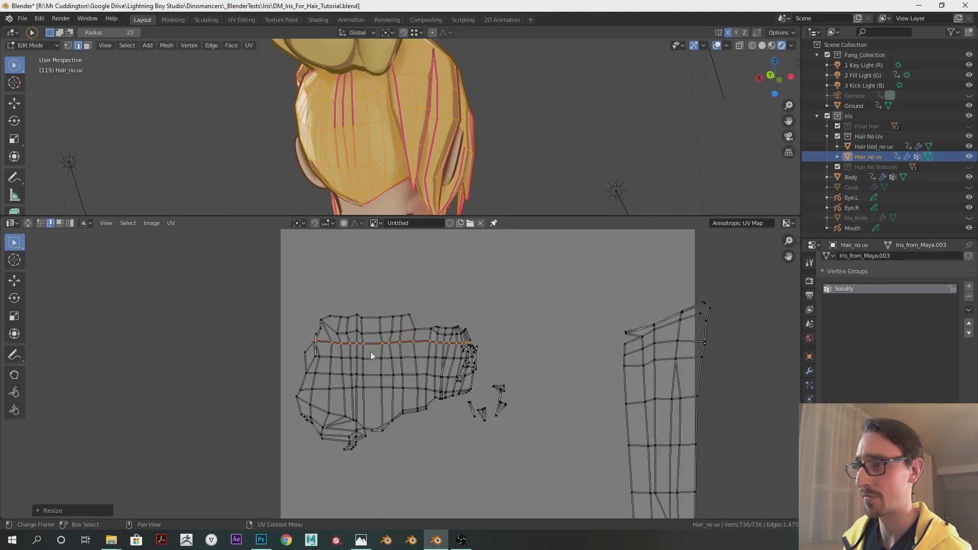
key("l")
key("s")
left_click(437, 362)
middle_click_drag(442, 105, 511, 105)
key("s")
left_click(551, 340)
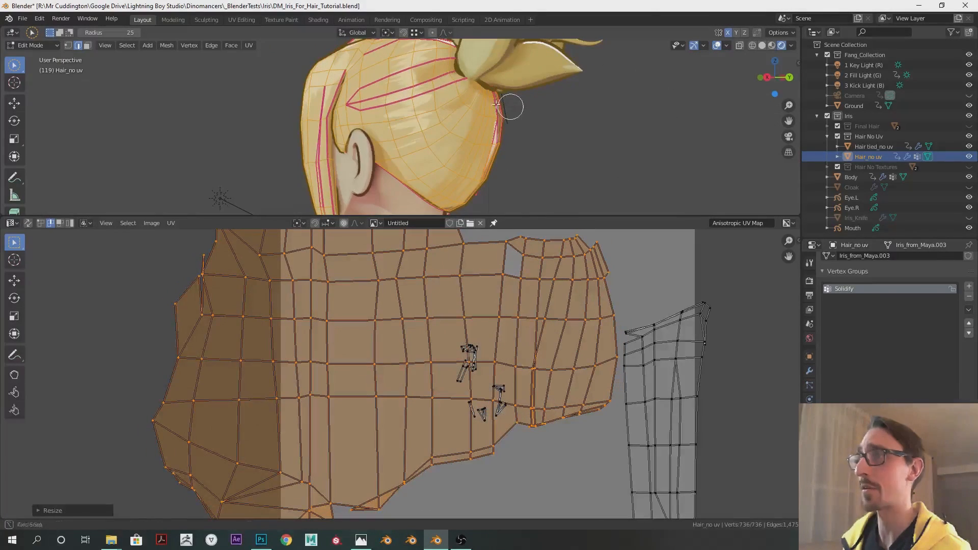
middle_click_drag(447, 168, 477, 155)
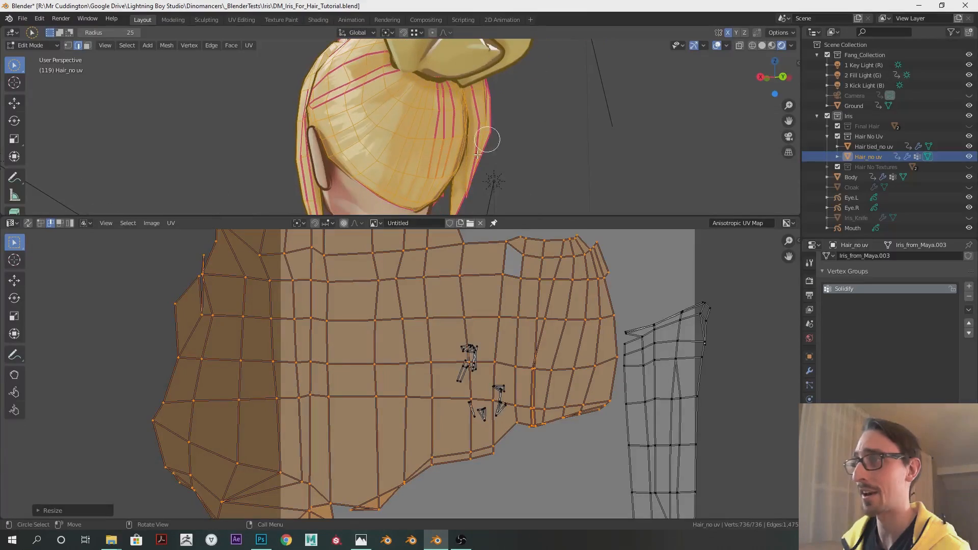
scroll(512, 342, "down", 5)
key("r")
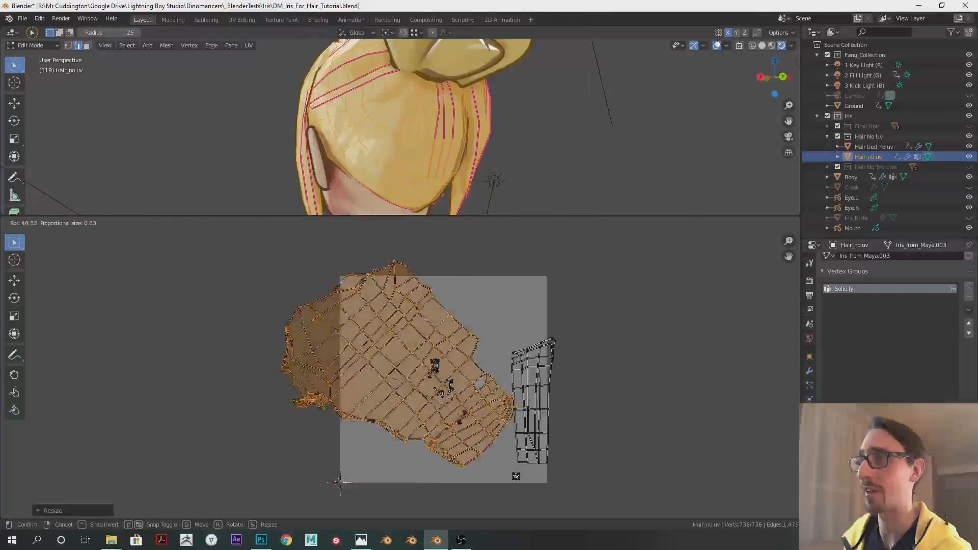
right_click(509, 352)
Step: Straighten a central edge column of the merged scalp island along X and select the entire island
middle_click_drag(437, 151, 495, 152)
left_click(413, 315)
key("s")
key("x")
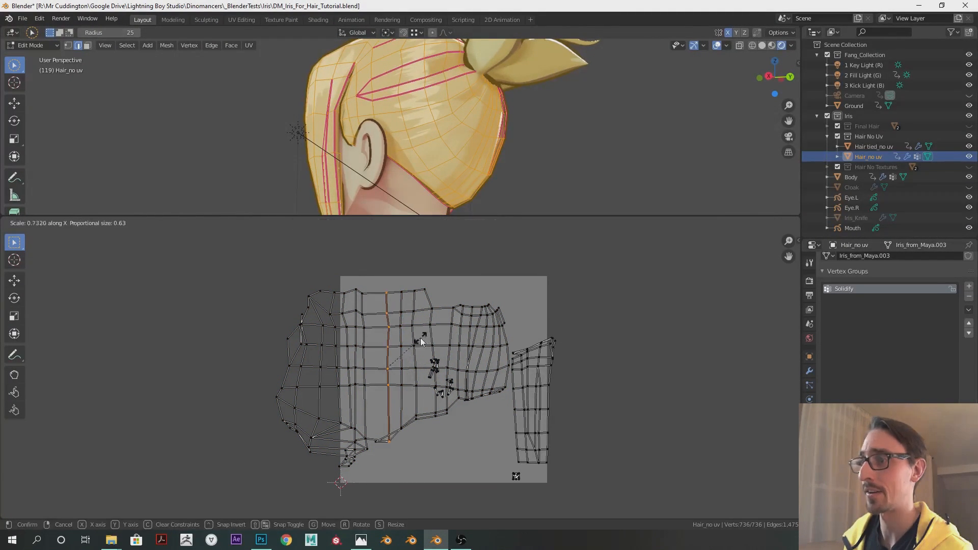
left_click(426, 338)
key("l")
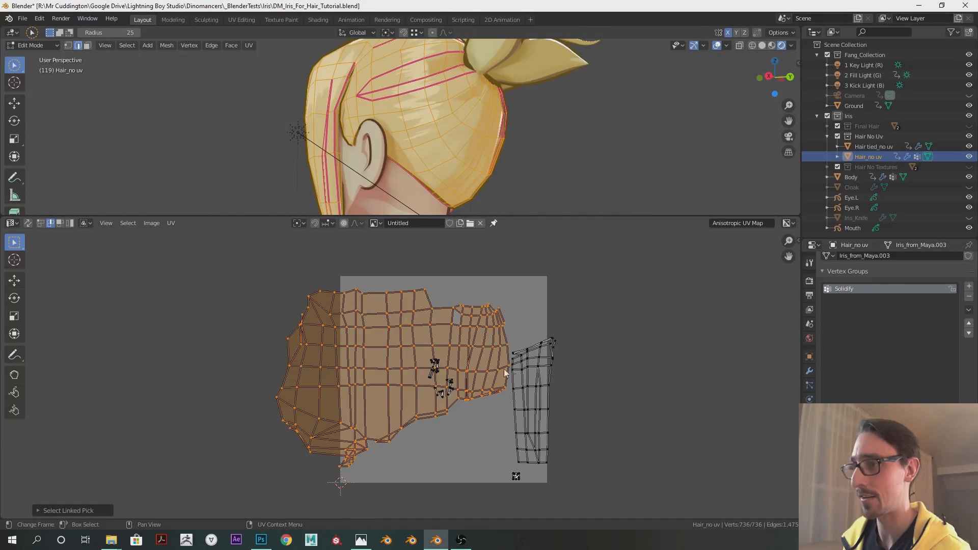
Step: Stretch the whole merged scalp island along Y until it extends past the UV tile's upper edge
key("s")
key("x")
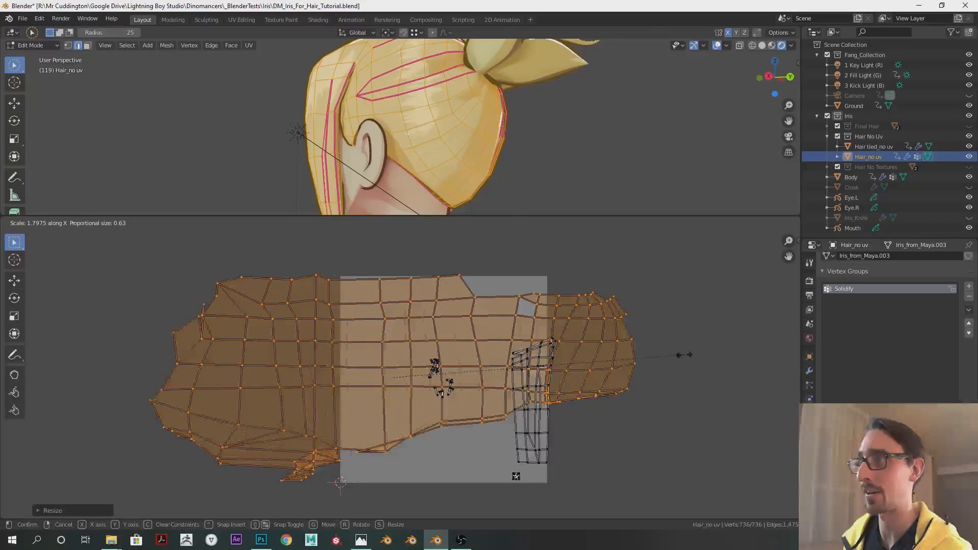
key("y")
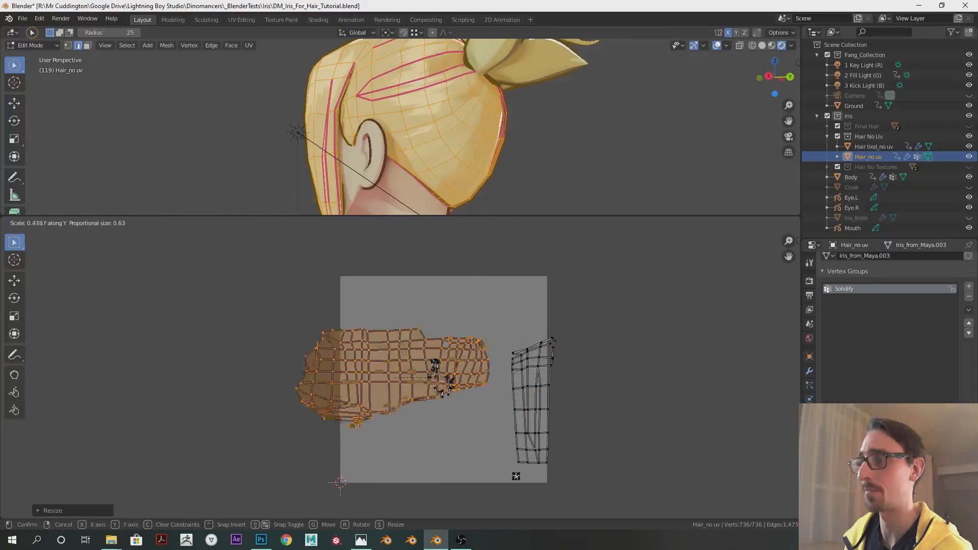
left_click(520, 358)
middle_click_drag(450, 100, 479, 119)
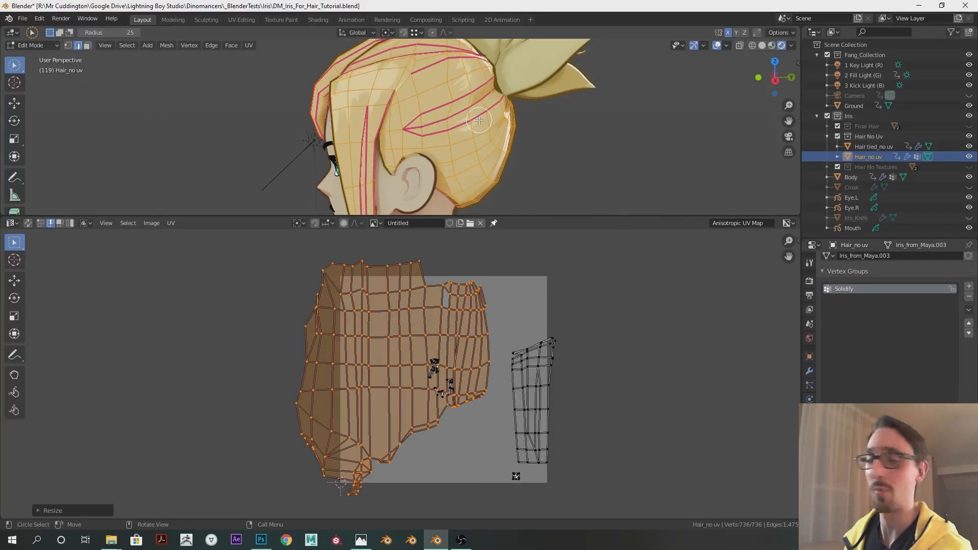
middle_click_drag(427, 97, 512, 112)
key("g")
left_click(454, 212)
Step: Leave Edit Mode, then hide the Hair No Uv collection and show the Hair No Textures collection instead
scroll(458, 116, "down", 1)
key("Tab")
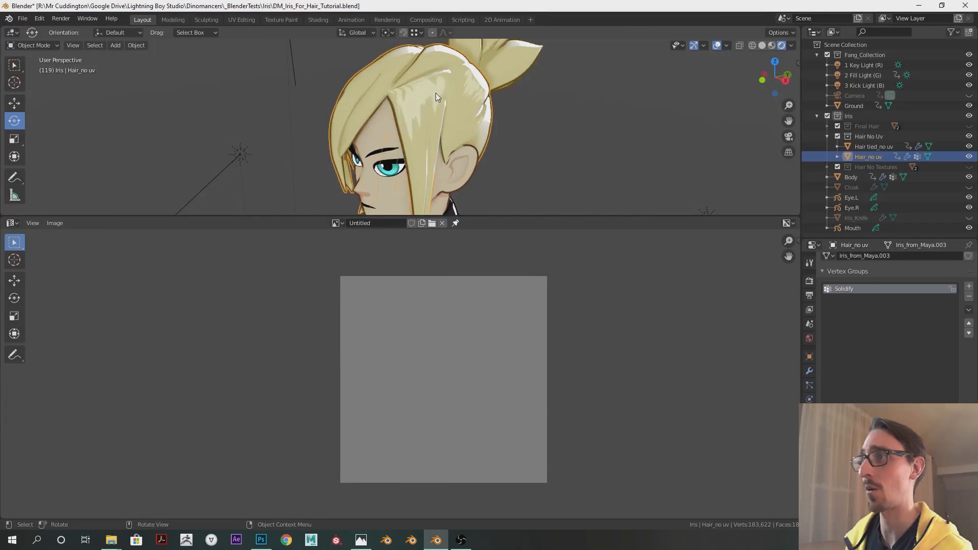
middle_click_drag(436, 93, 445, 128)
left_click(827, 136)
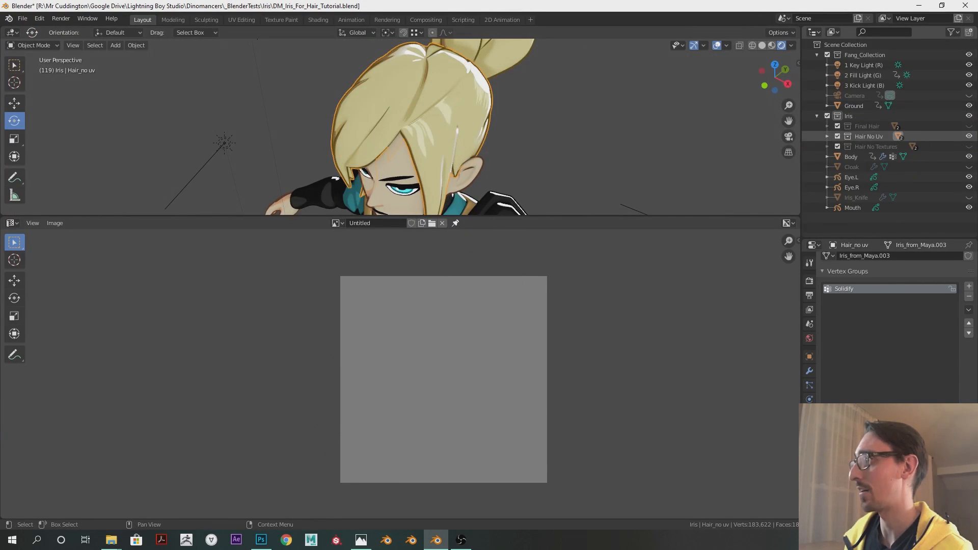
left_click(969, 136)
left_click(969, 147)
mouse_move(522, 117)
middle_mouse_down()
mouse_move(396, 94)
mouse_move(525, 109)
middle_mouse_up()
left_click(480, 125)
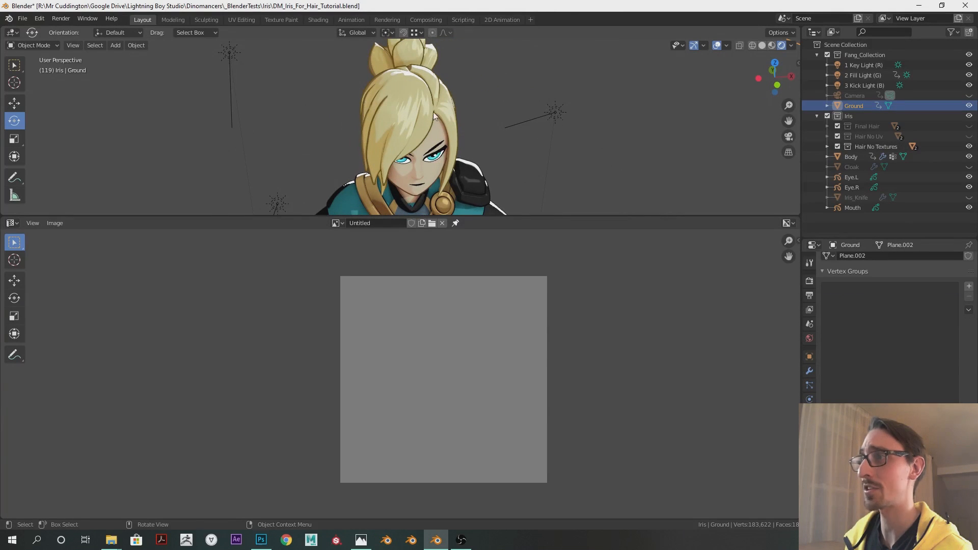
middle_click_drag(431, 102, 438, 133)
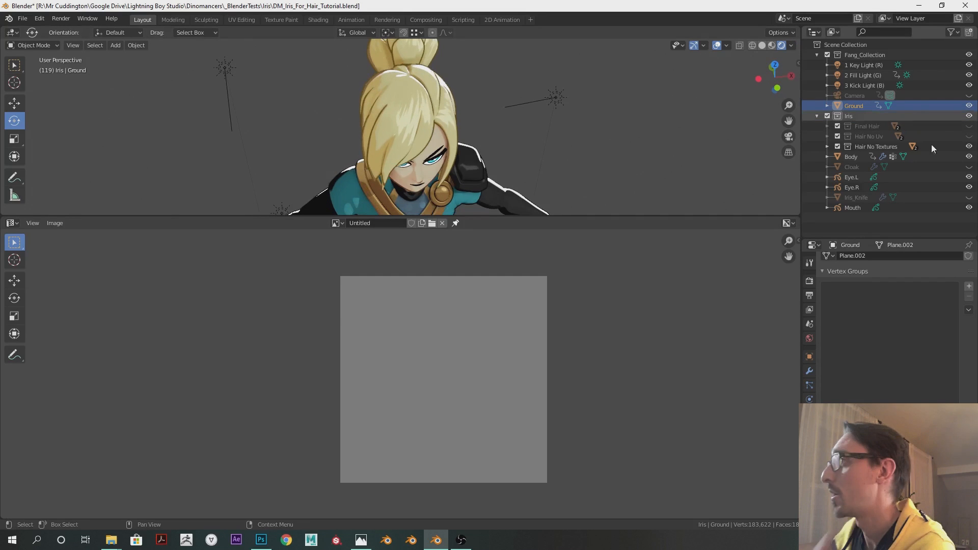
Step: Display the Final Hair collection in place of Hair No Textures and examine its hair highlights
left_click(969, 147)
left_click(969, 126)
middle_click_drag(548, 112, 441, 85)
middle_click_drag(426, 117, 495, 142)
middle_click_drag(346, 140, 460, 95)
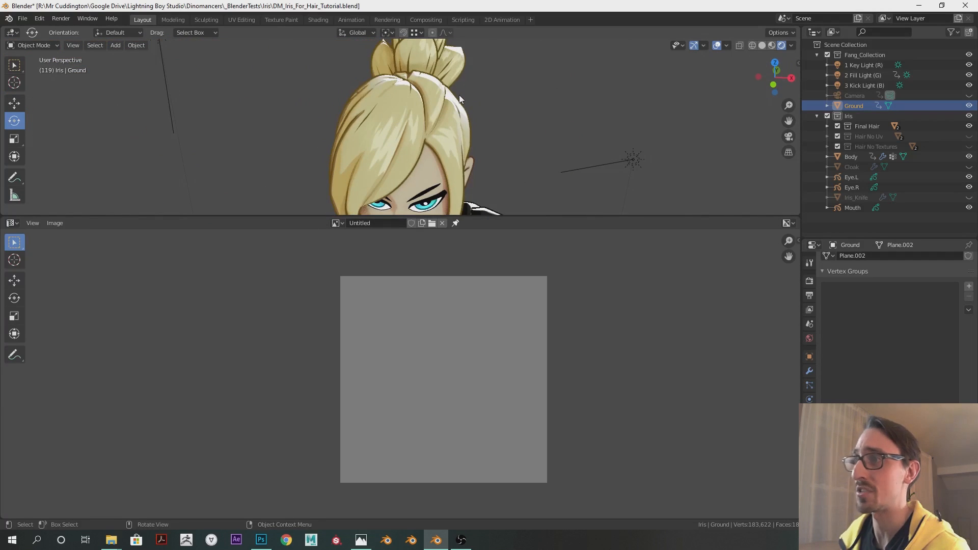
left_click(431, 110)
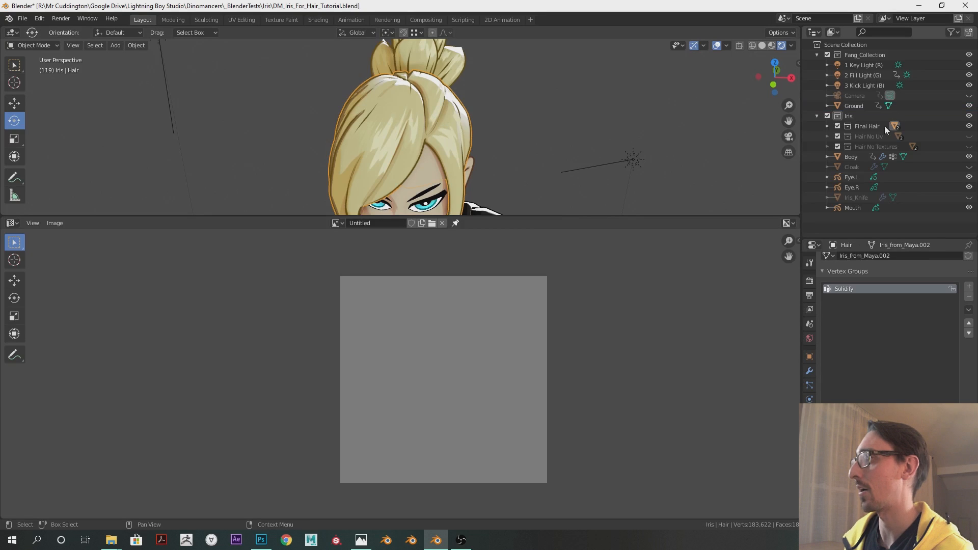
Step: Hide the Final Hair collection, show Hair No Textures again, and select its head hair mesh
left_click(970, 127)
left_click(970, 146)
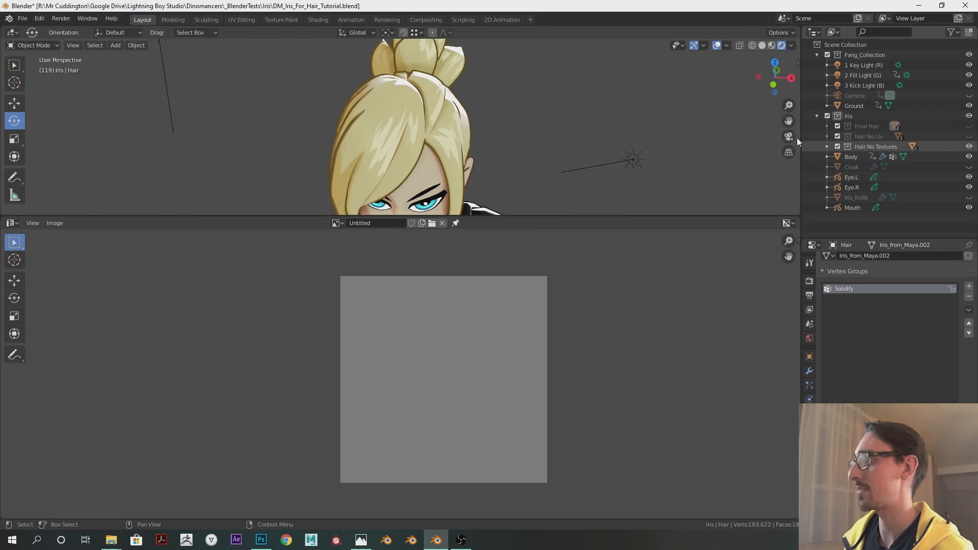
middle_click_drag(515, 116, 540, 117)
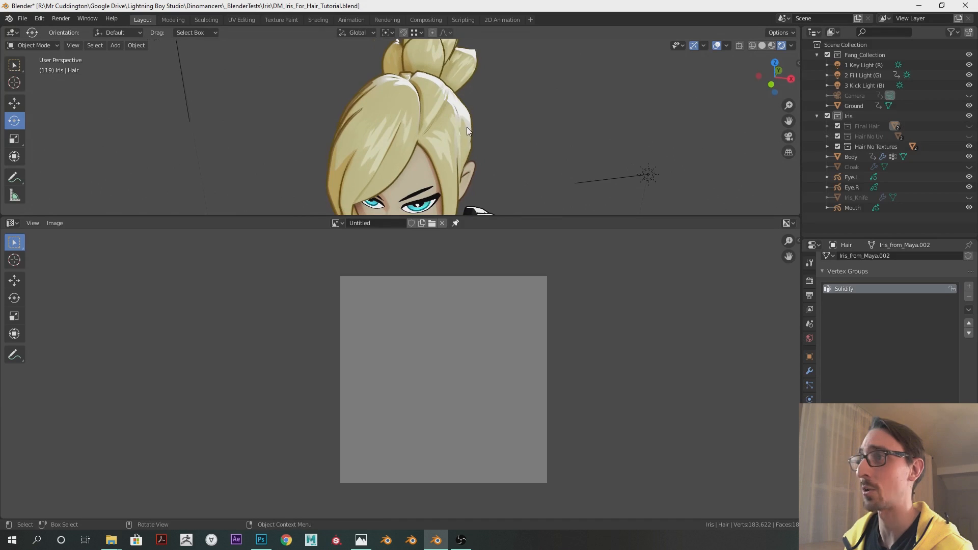
middle_click_drag(467, 127, 481, 137)
left_click(402, 103)
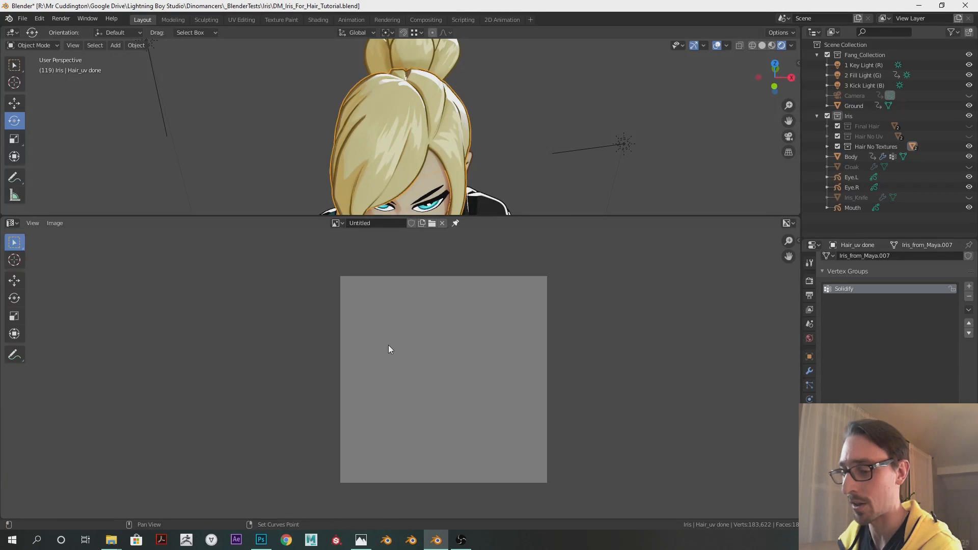
Step: Switch the lower area to the Shader Editor and add an Image Texture node beside the Anistropic No Textures group
key("shift+F3")
key("Home")
scroll(356, 332, "up", 4)
scroll(288, 375, "up", 3)
mouse_move(395, 158)
middle_mouse_down()
mouse_move(412, 115)
mouse_move(400, 146)
middle_mouse_up()
middle_click_drag(341, 301, 368, 239)
key("shift+a")
type("image")
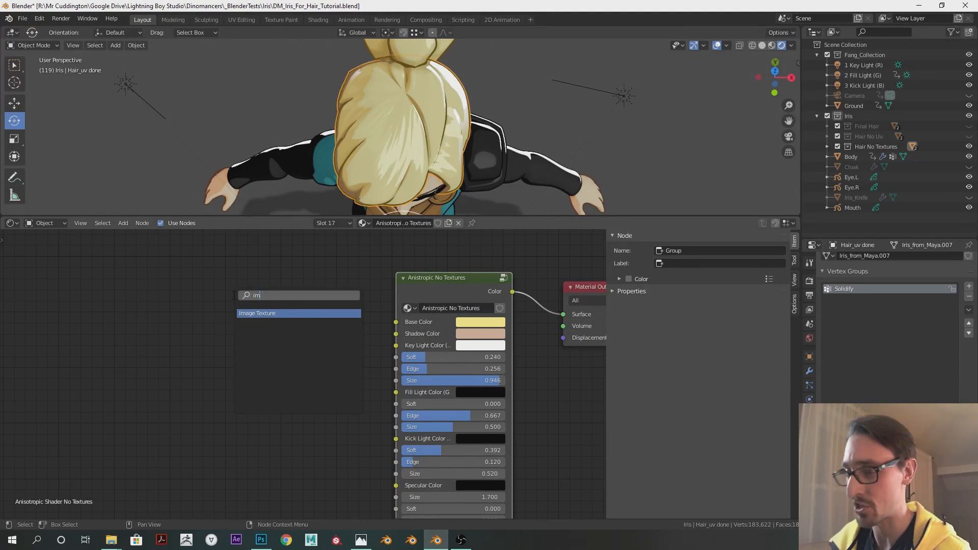
left_click(309, 313)
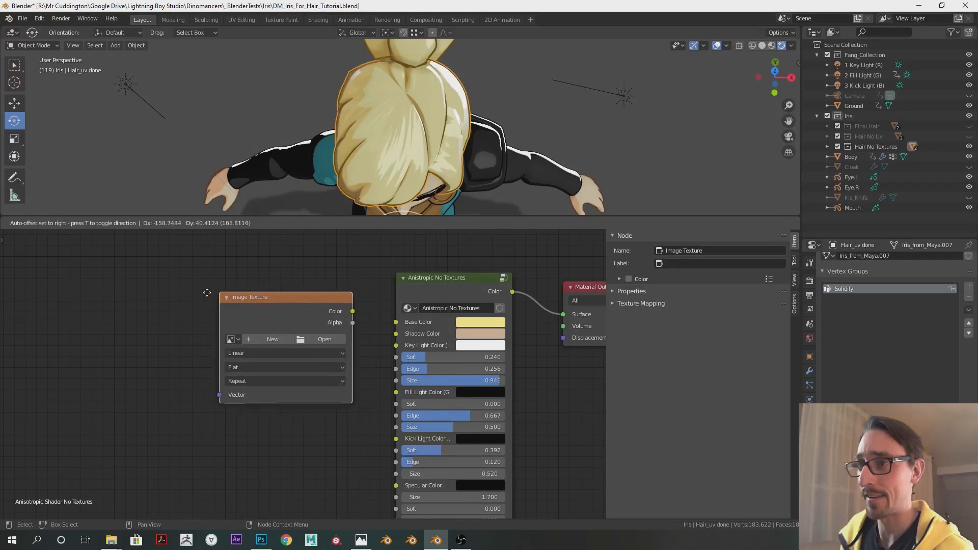
left_click(244, 329)
Step: Create a 4096 x 4096 px image named Hair Texture Mask in the Image Texture node and shift the node slightly away from the shader group
left_click(241, 335)
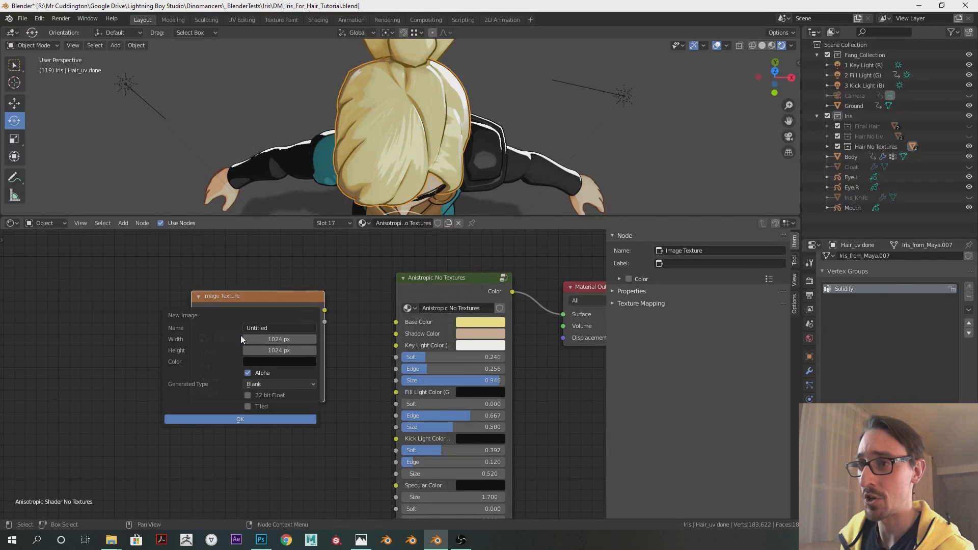
left_click(274, 339)
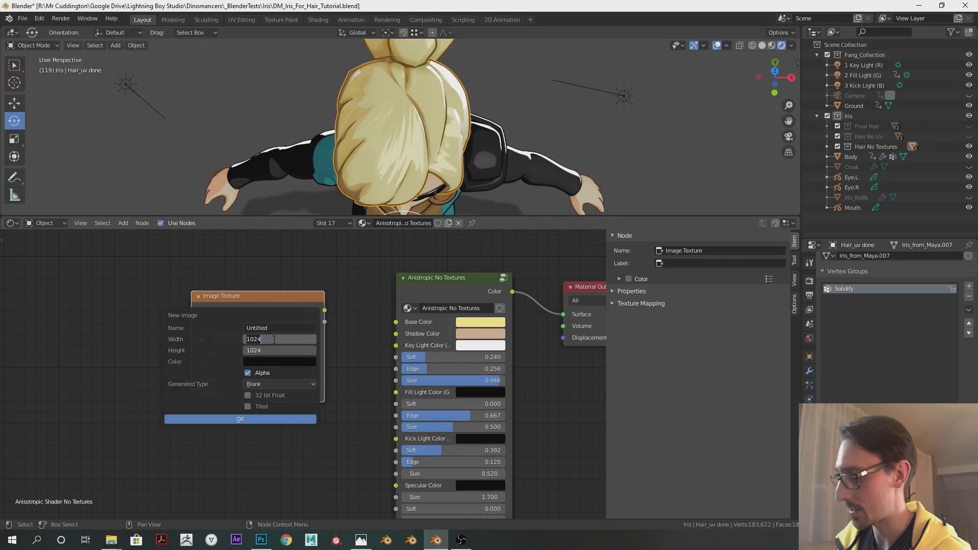
type("*4")
key("Return")
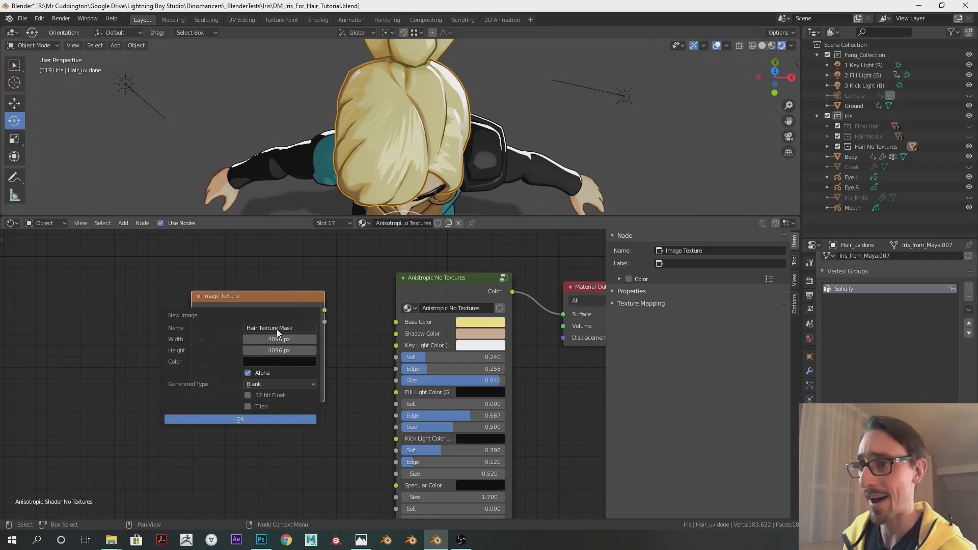
key("Return")
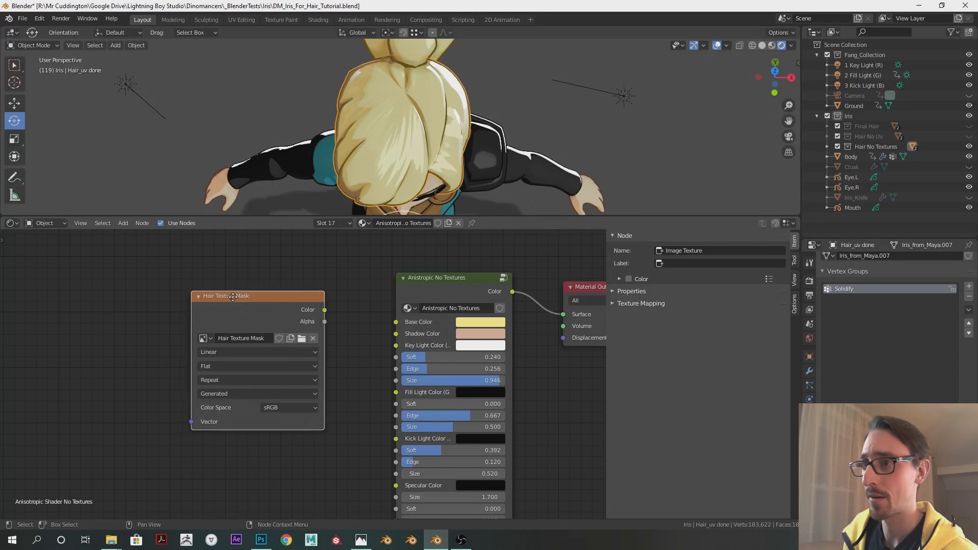
left_click_drag(233, 296, 219, 298)
Step: Switch the lower area back to the UV Editor and enter Edit Mode on the selected hair
middle_click_drag(496, 88, 431, 140)
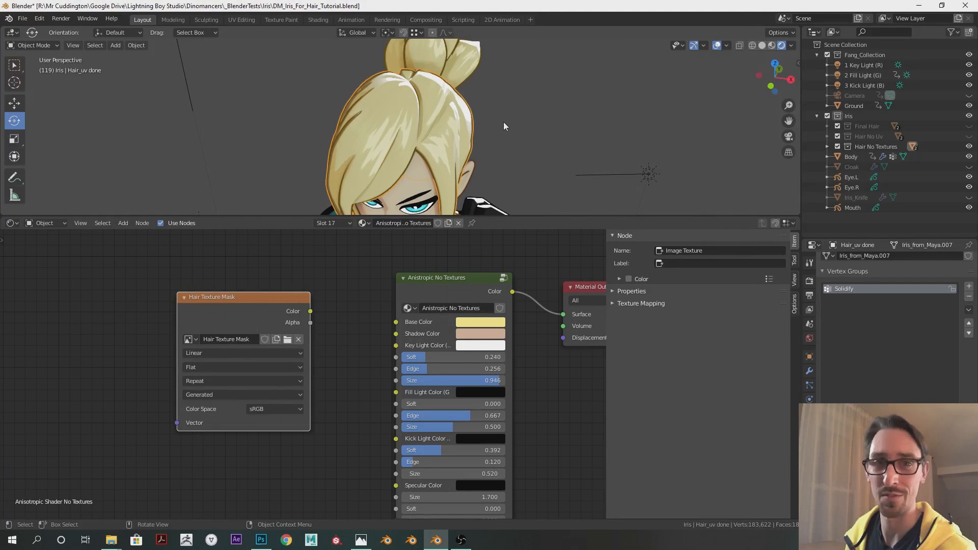
scroll(503, 127, "down", 3)
key("shift+F10")
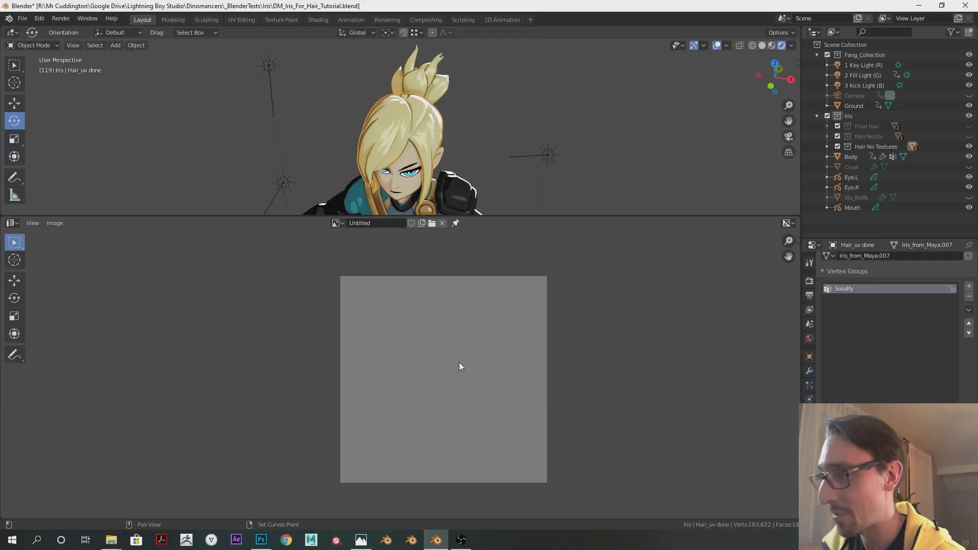
key("Tab")
Step: Examine the finished hair's UV island layout relative to the UV tile and the seams on the head
middle_click_drag(473, 118, 476, 170)
scroll(576, 303, "down", 3)
scroll(441, 290, "up", 1)
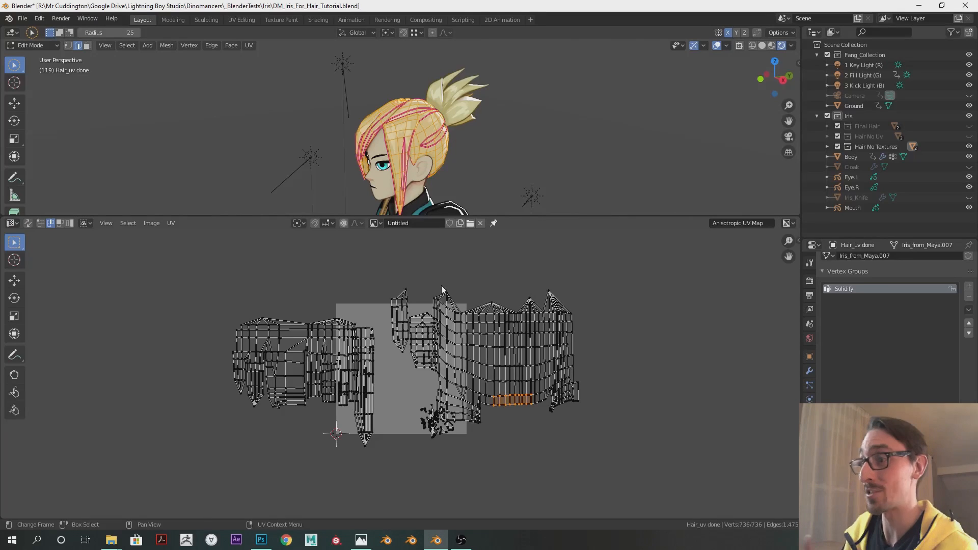
middle_click_drag(448, 153, 450, 98)
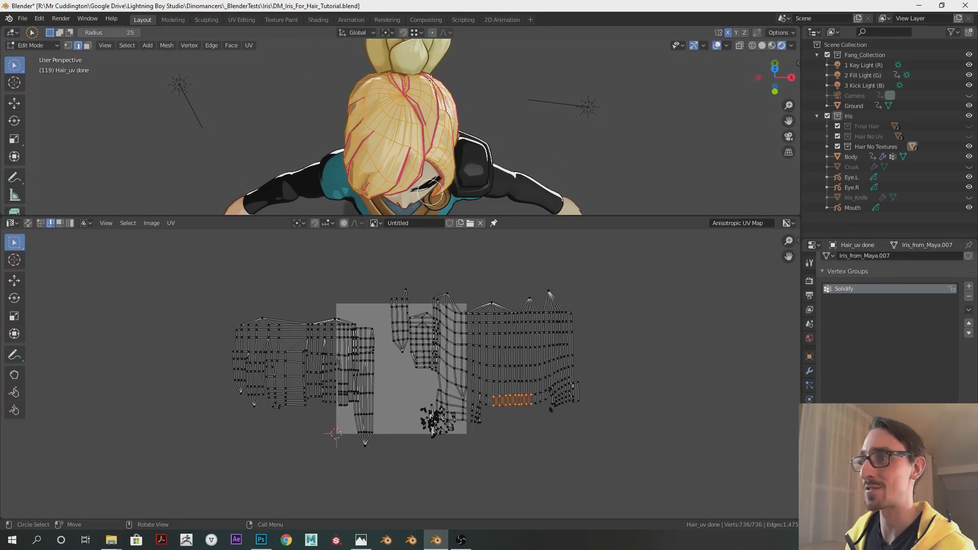
middle_click_drag(466, 145, 513, 65)
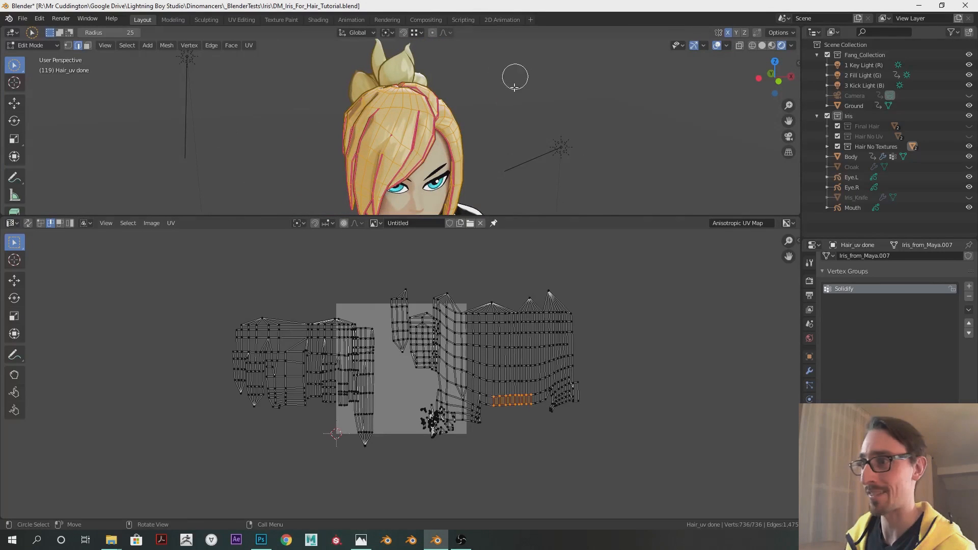
scroll(422, 327, "up", 1)
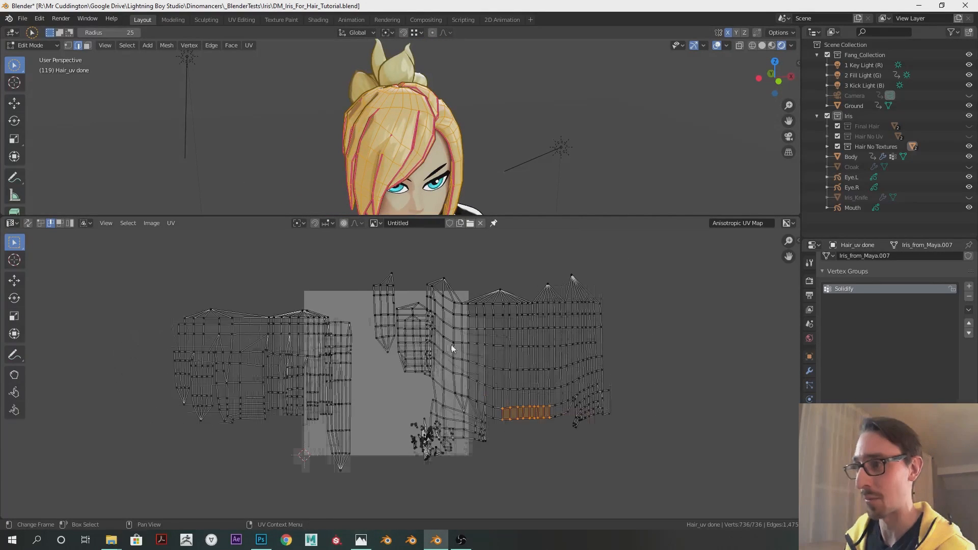
scroll(452, 348, "up", 2)
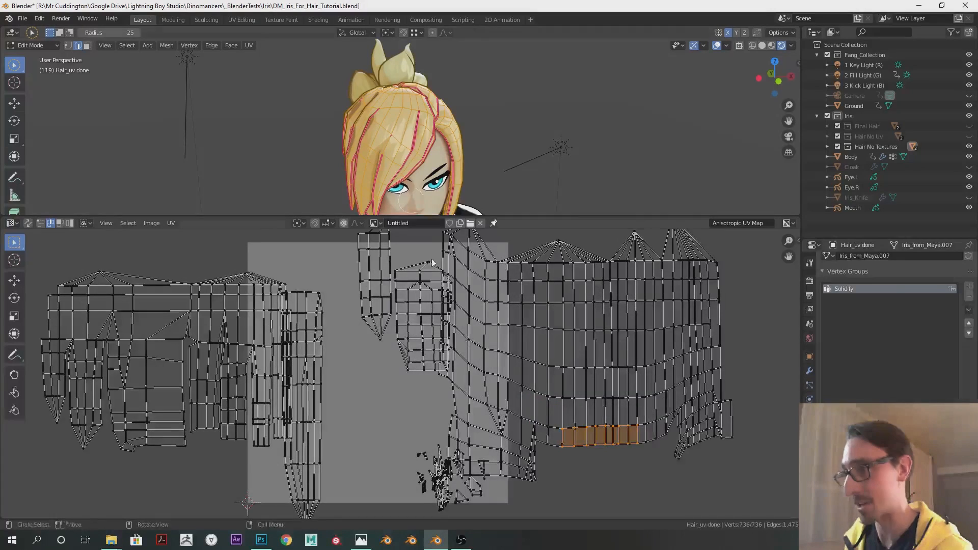
scroll(515, 331, "up", 2)
scroll(404, 361, "down", 4)
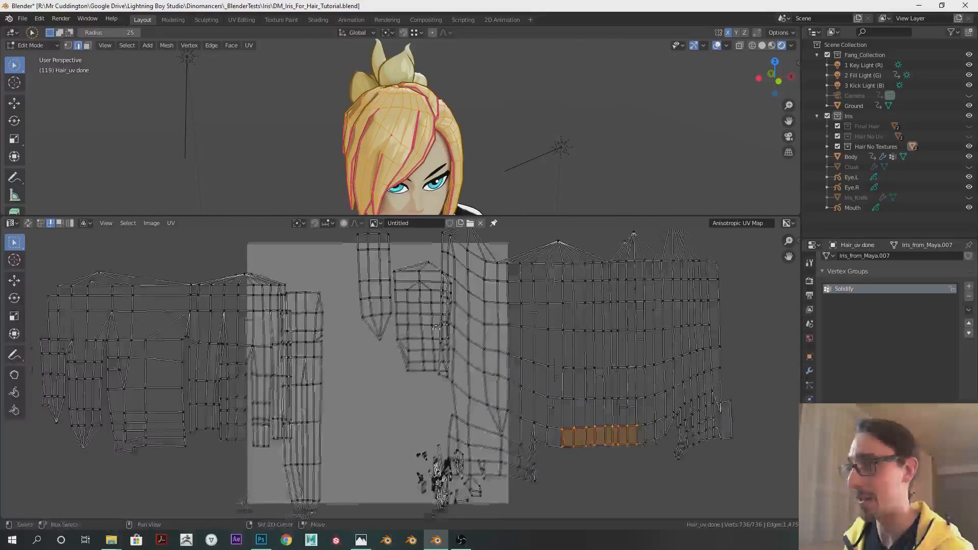
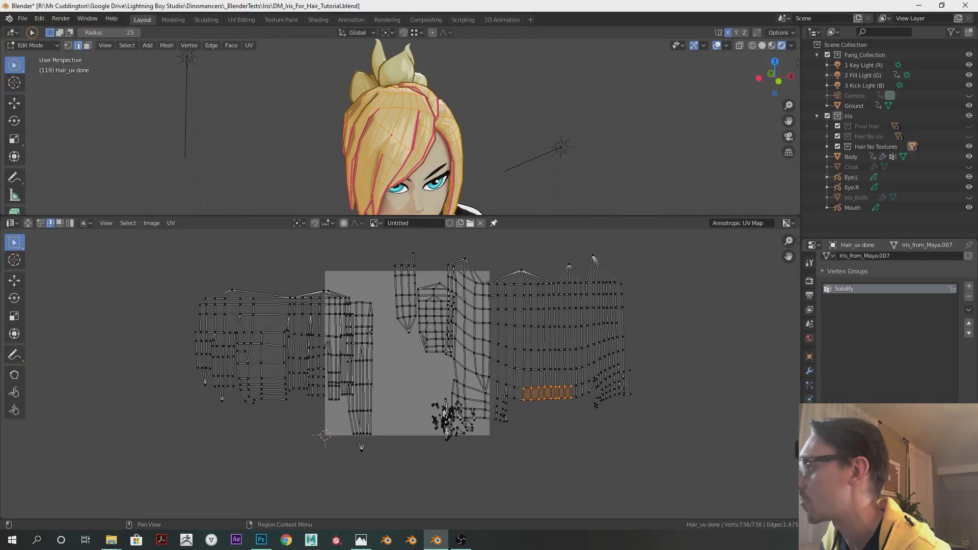
Step: Add a second UV map to the hair mesh and name it Texture UV Map
left_click(826, 277)
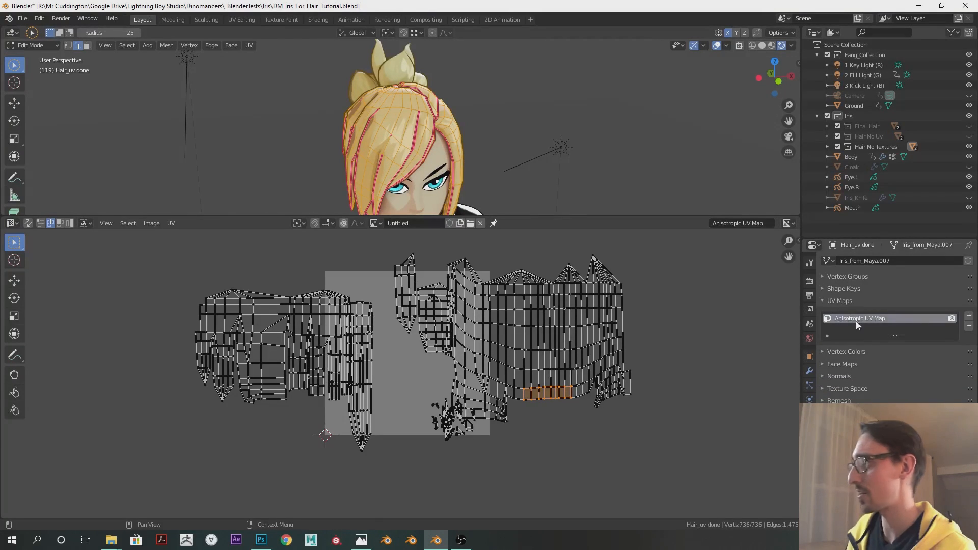
left_click(969, 316)
double_click(852, 329)
type("Te")
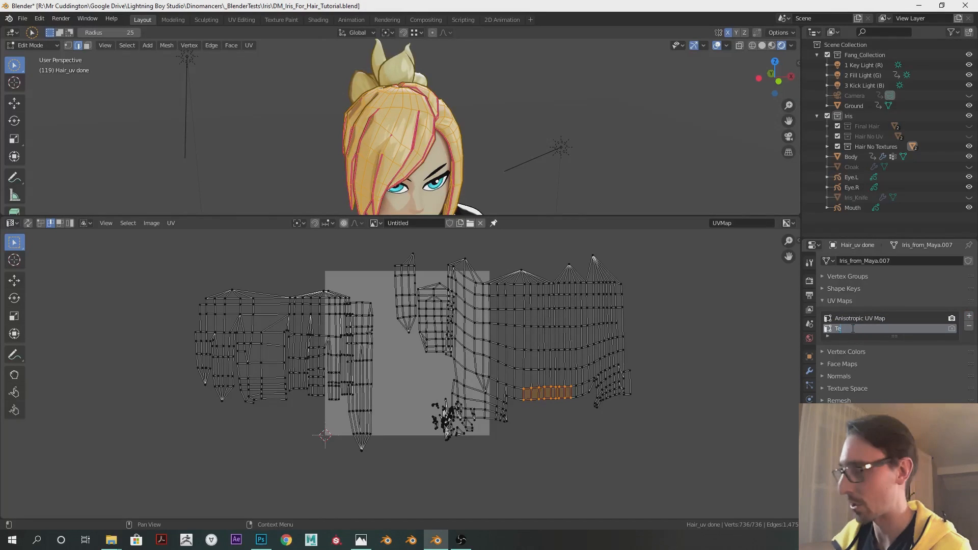
type("xture UV Ma")
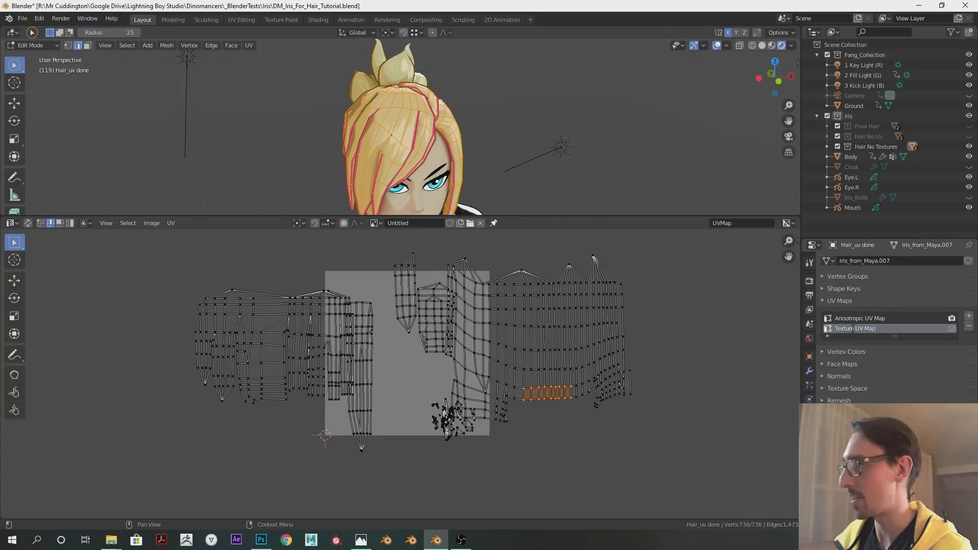
type("p")
key("Return")
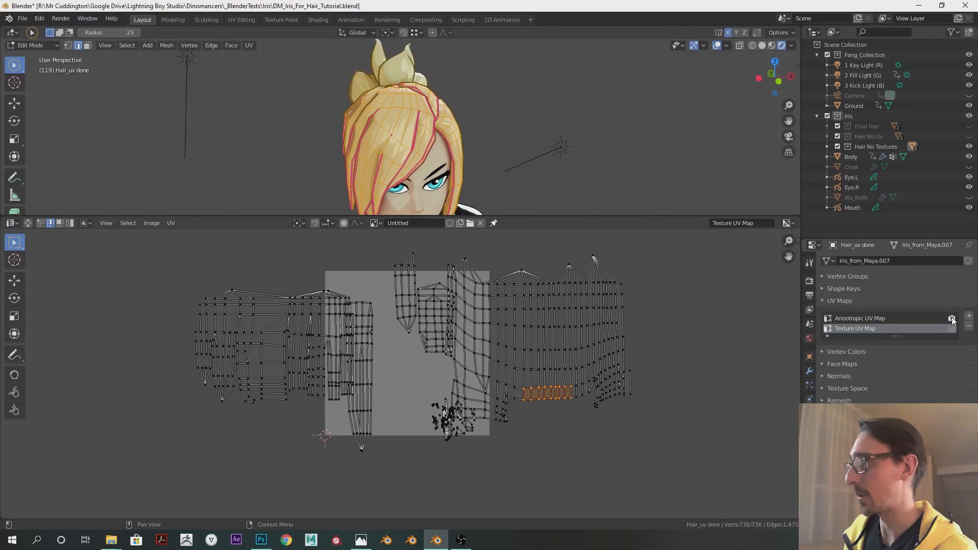
Step: Pack all hair UV islands in the Texture UV Map, and make the Anisotropic UV Map active for comparison
middle_click_drag(543, 217, 476, 147)
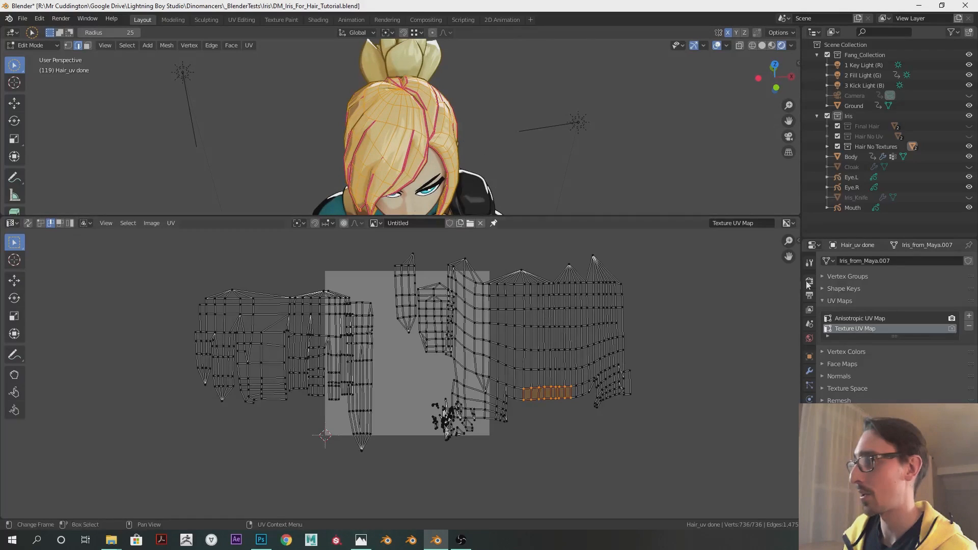
middle_click_drag(508, 312, 512, 329)
middle_click_drag(498, 149, 465, 139)
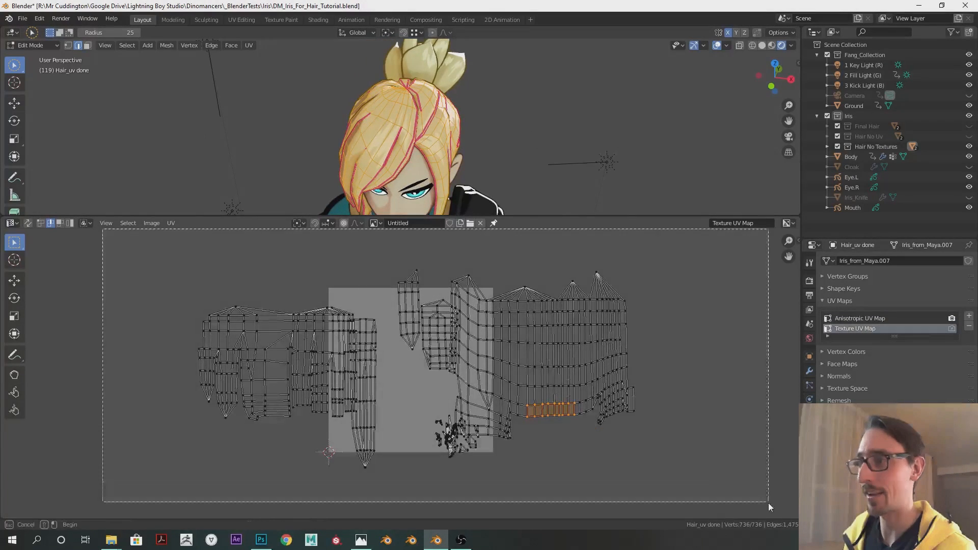
key("a")
left_click(170, 224)
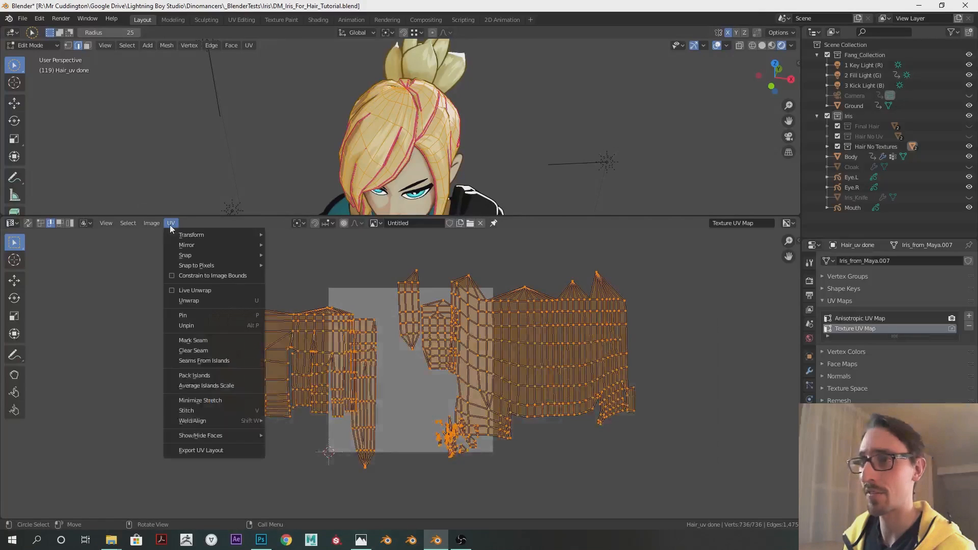
left_click(204, 375)
left_click(849, 320)
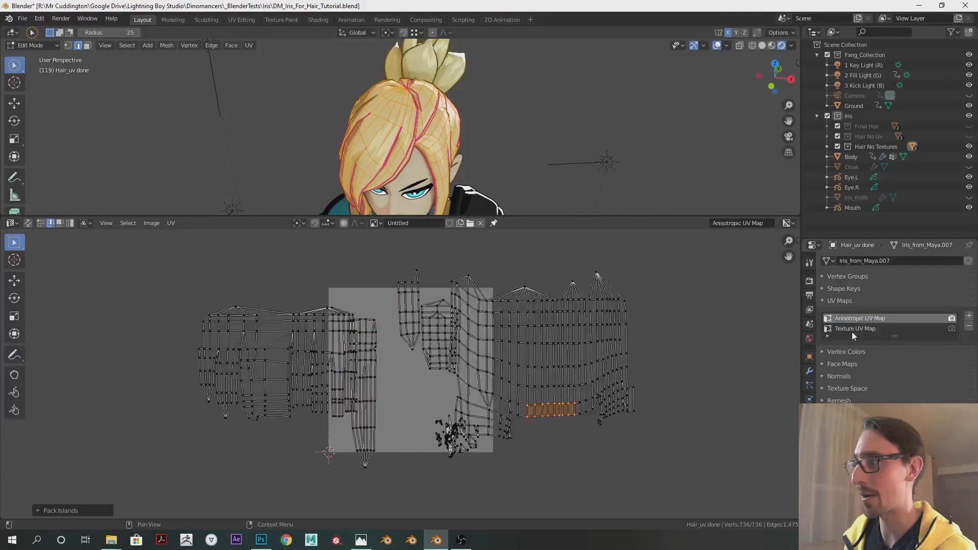
Step: Make the Texture UV Map active on the hair and bring up the Shader Editor in the lower area
left_click(855, 330)
scroll(493, 318, "up", 2)
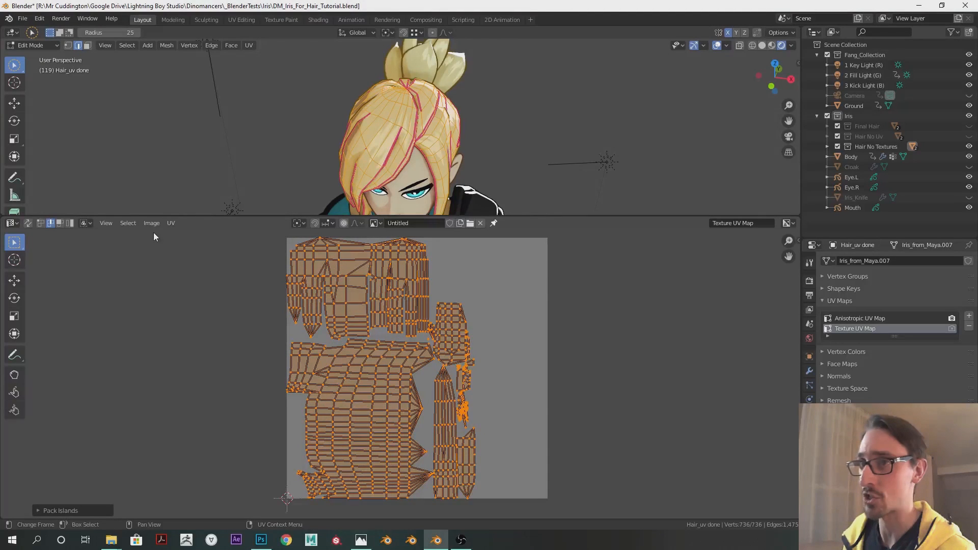
left_click(172, 224)
left_click(206, 401)
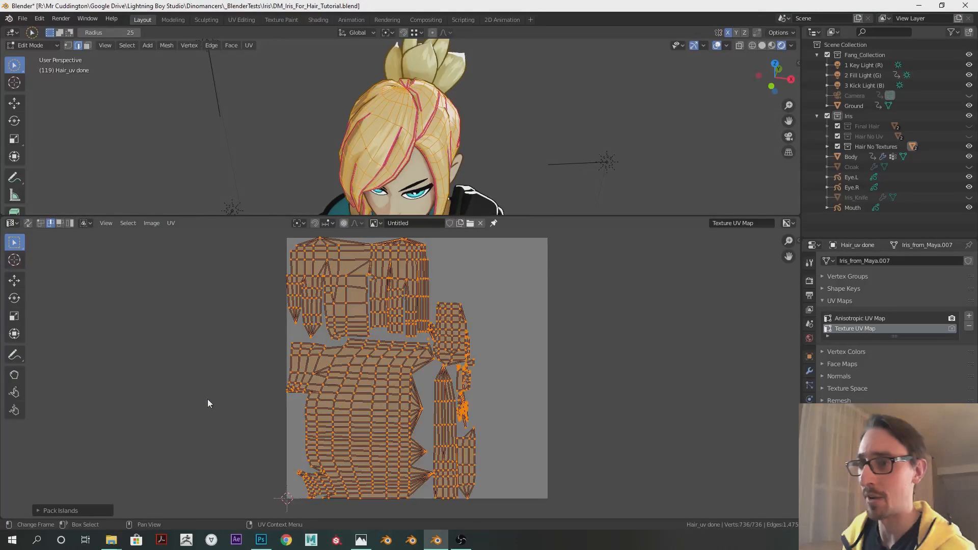
left_click(208, 399)
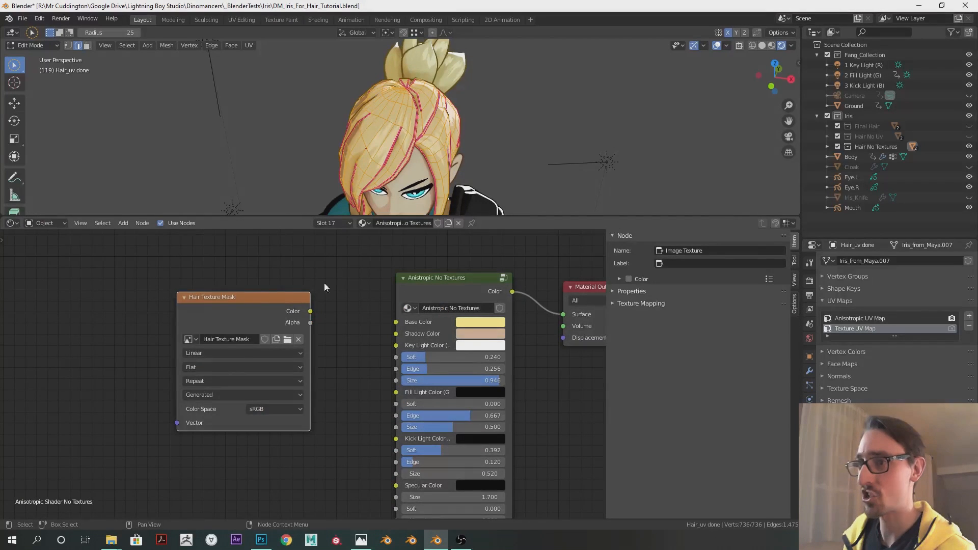
Step: Add a UV Map node set to Texture UV Map and connect it to the Hair Texture Mask's Vector input
middle_click_drag(77, 283, 187, 290)
key("shift+a")
left_click(187, 290)
type("uv")
left_click(234, 308)
left_click(191, 368)
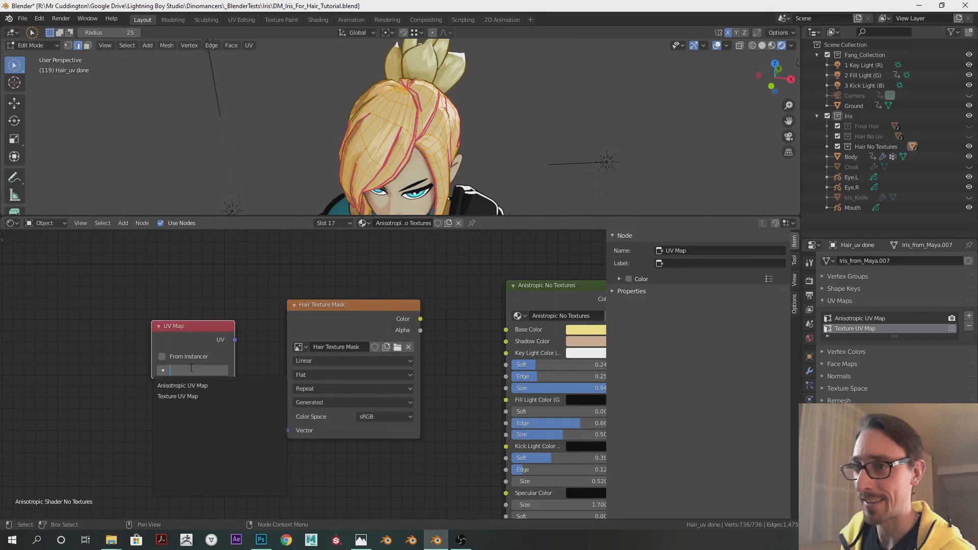
left_click(178, 397)
left_click_drag(234, 339, 287, 431)
middle_click_drag(439, 362, 323, 357)
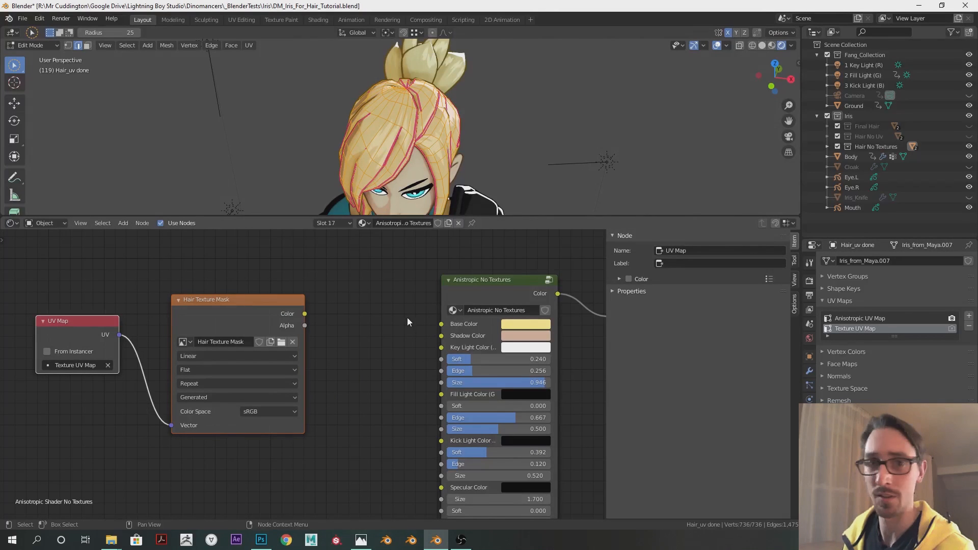
Step: Move the UV Map and Hair Texture Mask nodes together slightly away from the Anistropic No Textures group
left_click(346, 302)
middle_click_drag(348, 303, 332, 302)
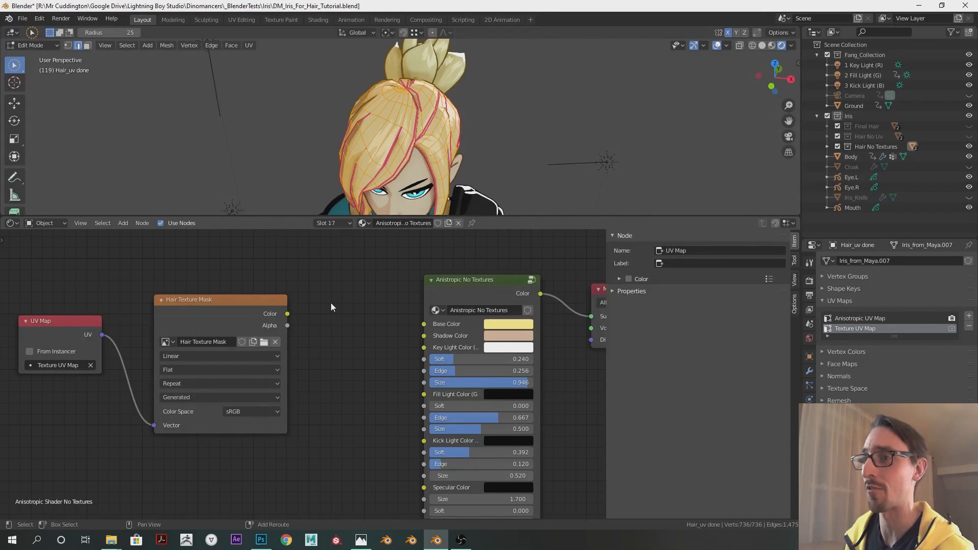
left_click_drag(78, 288, 315, 339)
key("g")
left_click(293, 329)
scroll(297, 313, "down", 1)
middle_click_drag(428, 119, 415, 137)
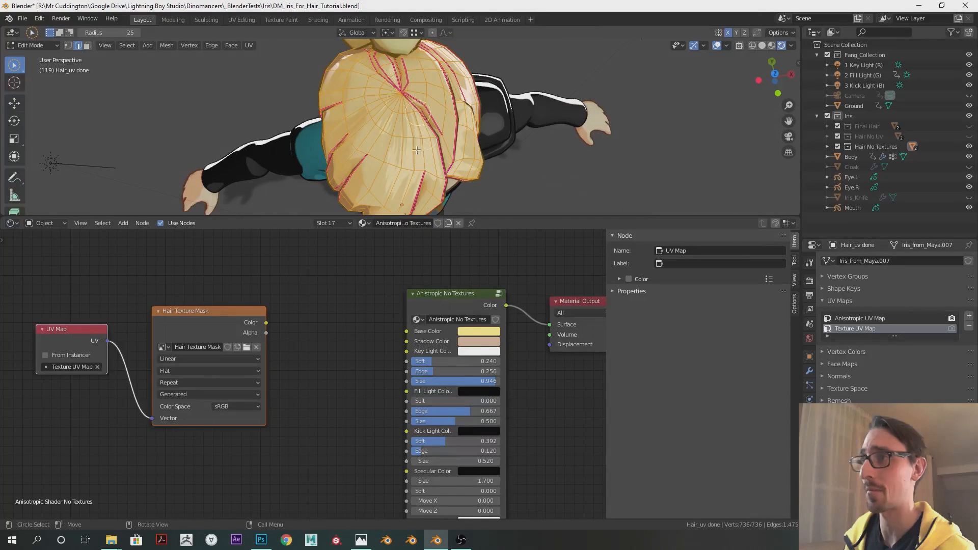
Step: Add a MixRGB node beside the Hair Texture Mask and connect the mask's Color output to its Fac input
key("shift+a")
type("mix")
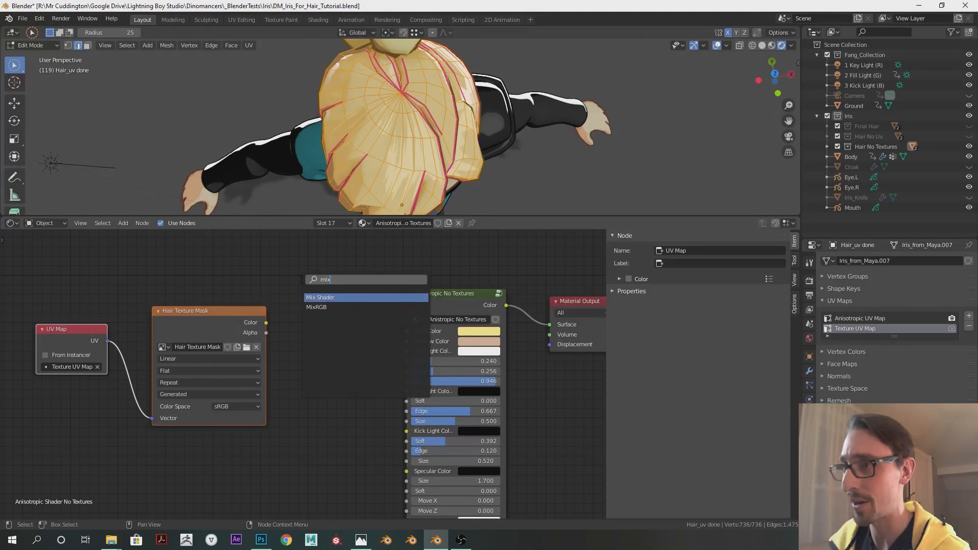
left_click(316, 307)
left_click(320, 310)
left_click_drag(266, 324, 308, 352)
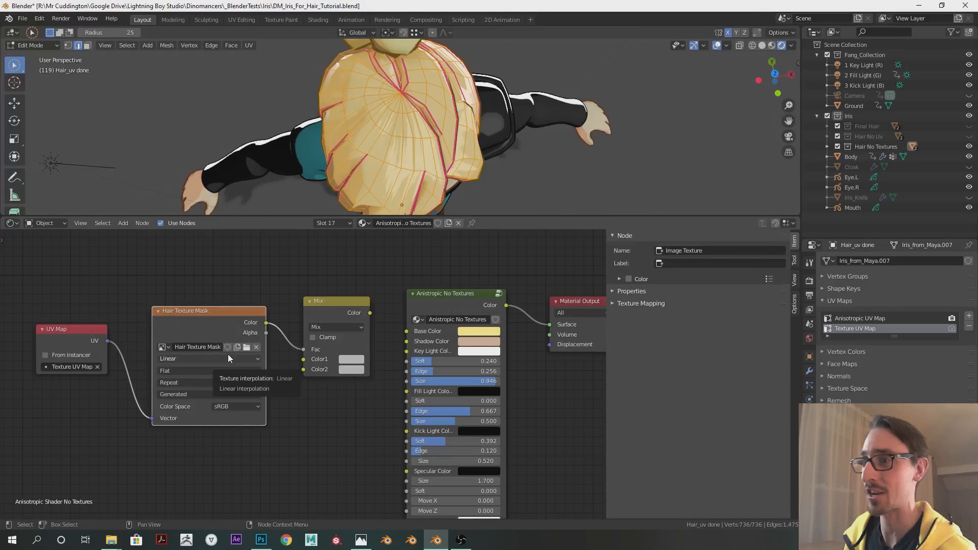
Step: Set the Mix node's Color1 by sampling the yellow Base Color of the Anistropic No Textures group
left_click(352, 361)
left_click(421, 317)
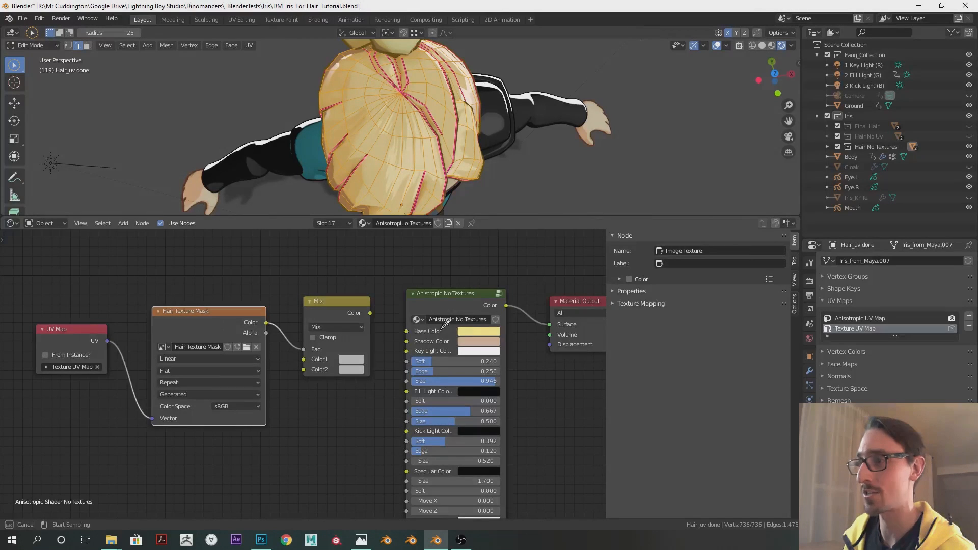
left_click(468, 331)
scroll(349, 358, "up", 2)
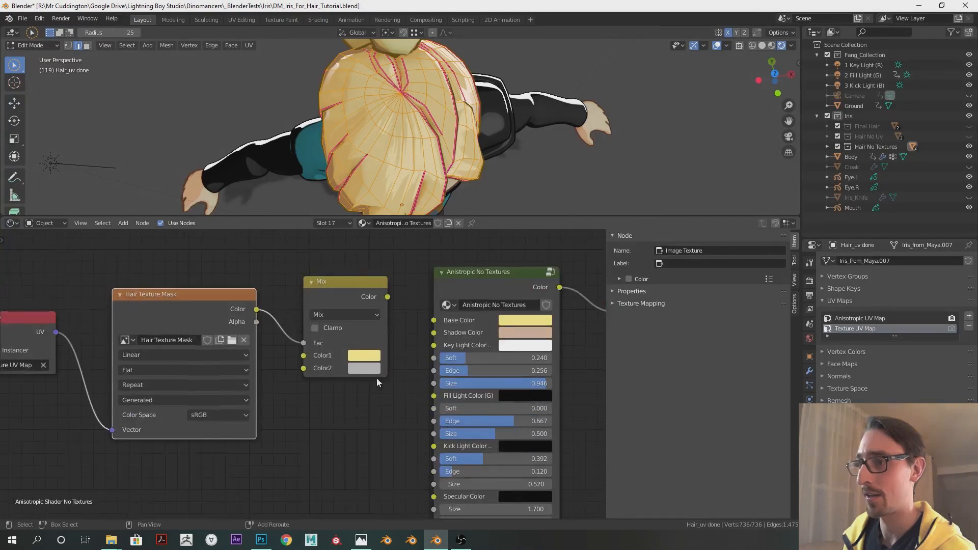
Step: Sample the Mix node's Color1 into Color2 and adjust it to a darker tan
left_click(351, 374)
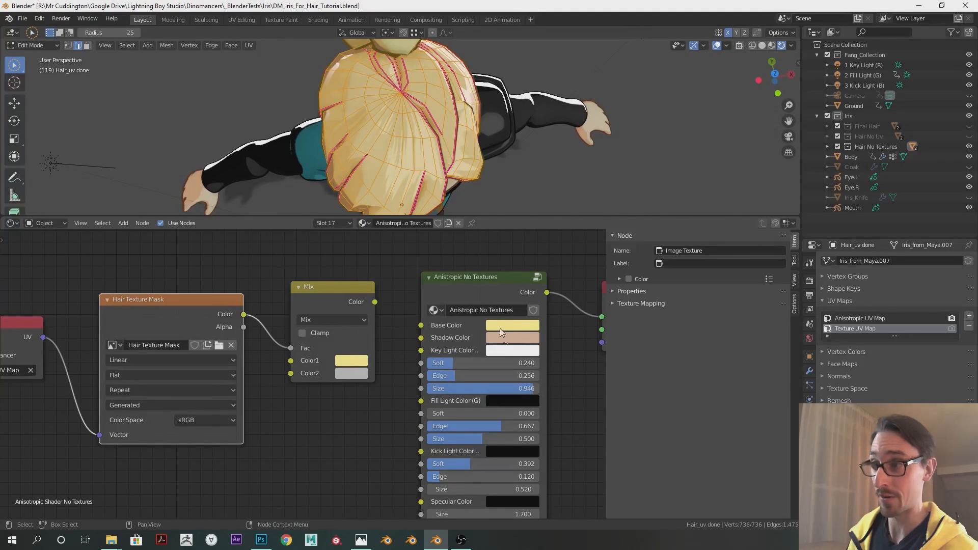
left_click(350, 375)
left_click(436, 320)
left_click(356, 362)
left_click(353, 377)
left_click_drag(437, 230, 438, 217)
left_click(374, 259)
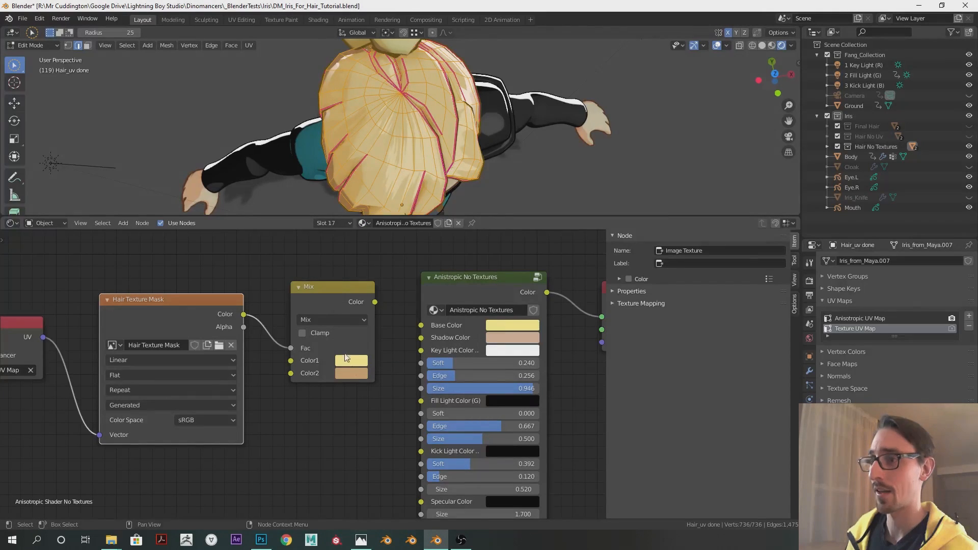
Step: Connect the Mix node's Color output to the shader group's Base Color and reposition the UV Map node
left_click_drag(376, 302, 408, 318)
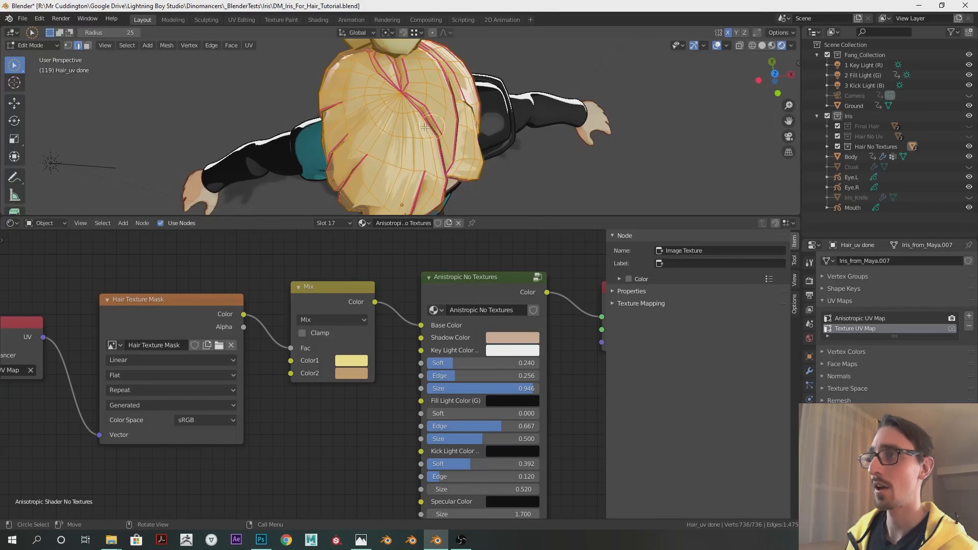
middle_click_drag(528, 176, 429, 107)
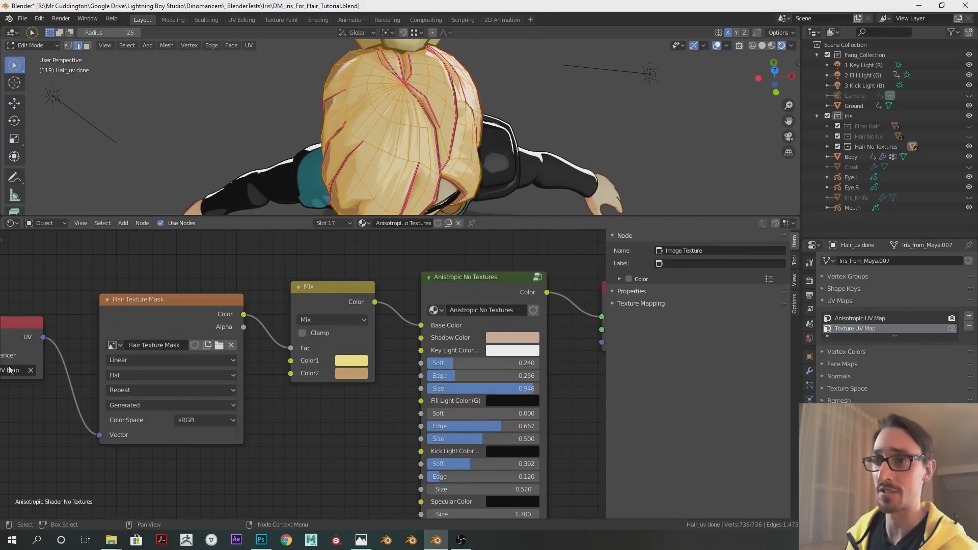
middle_click_drag(133, 297, 234, 296)
left_click_drag(83, 337, 94, 355)
middle_click_drag(373, 127, 381, 146)
Step: Switch the hair from Edit Mode to Texture Paint mode, enlarge the 3D viewport and show its sidebar
key("Tab")
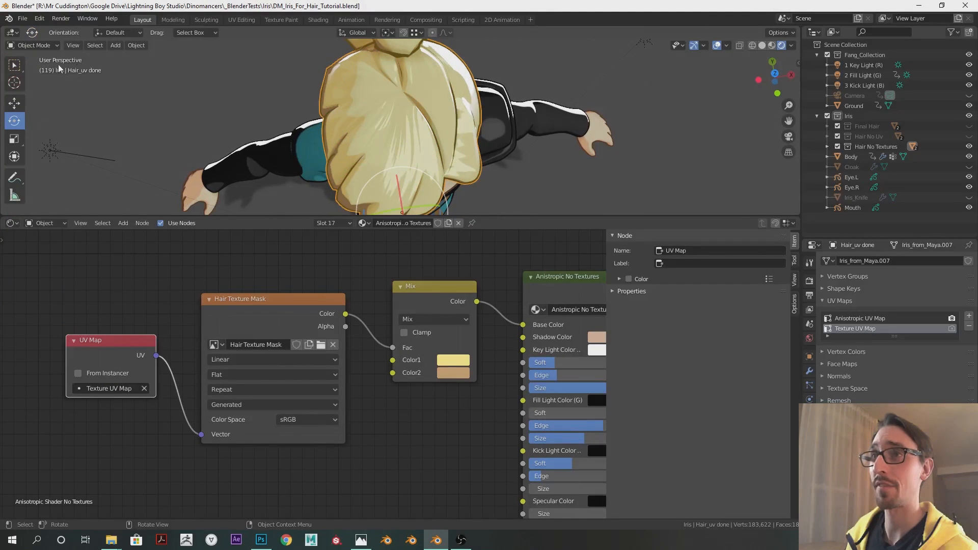
left_click(35, 45)
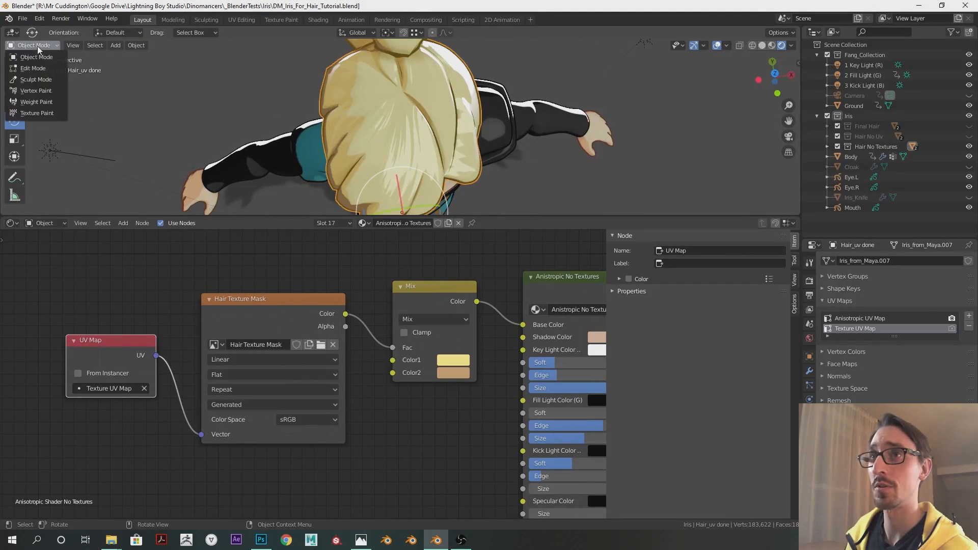
left_click(43, 113)
left_click_drag(655, 220, 655, 365)
key("n")
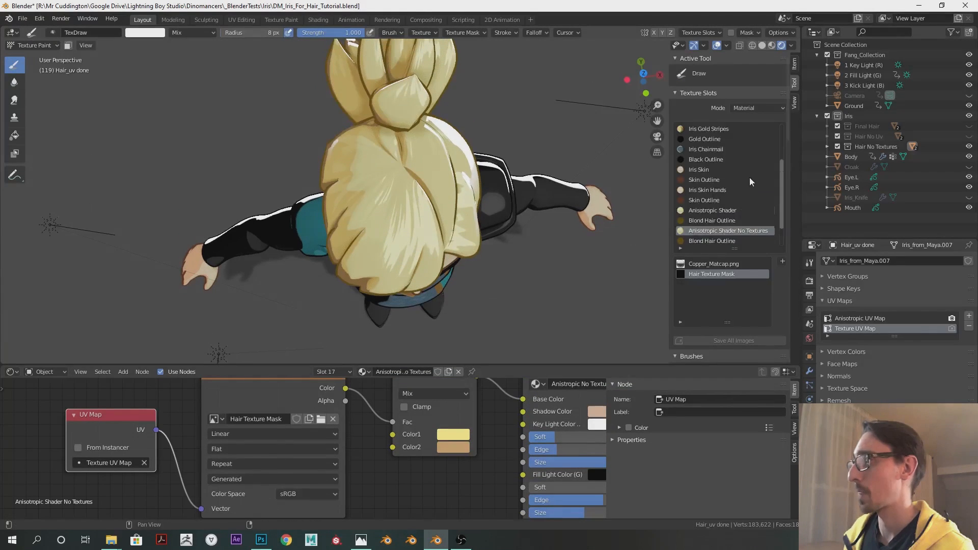
Step: Select Hair Texture Mask as the paint slot of Anisotropic Shader No Textures and review the brush and stroke settings
scroll(750, 177, "down", 3)
left_click(721, 273)
scroll(772, 280, "down", 5)
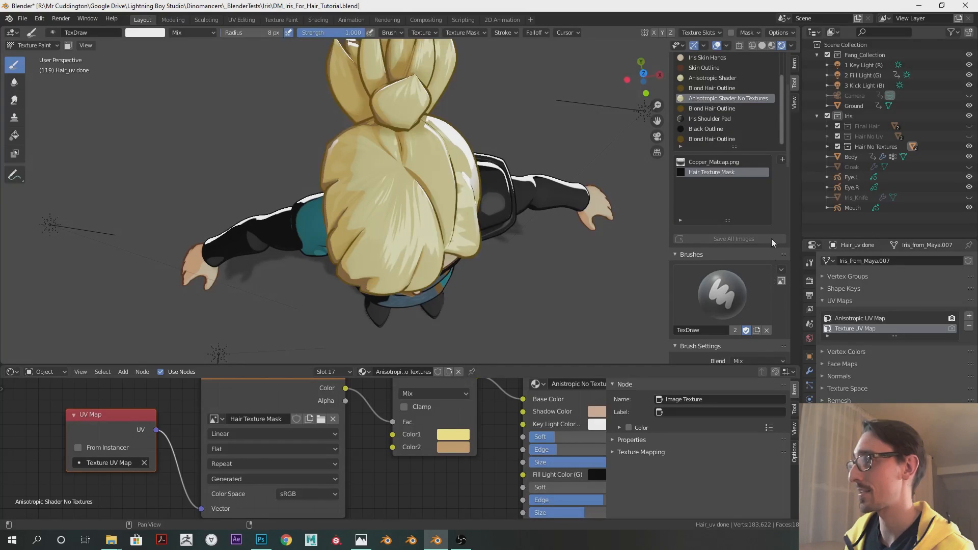
scroll(783, 304, "down", 10)
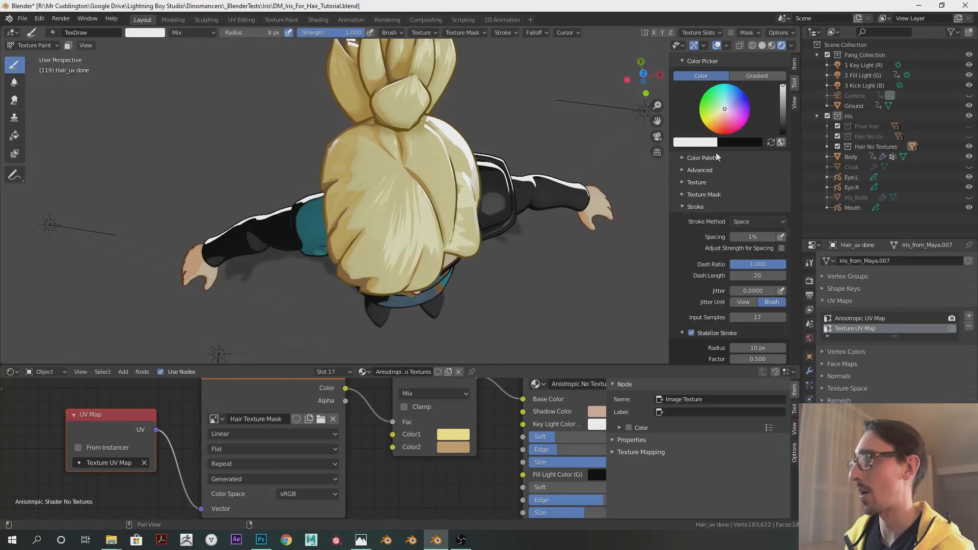
scroll(716, 158, "up", 3)
scroll(459, 173, "up", 4)
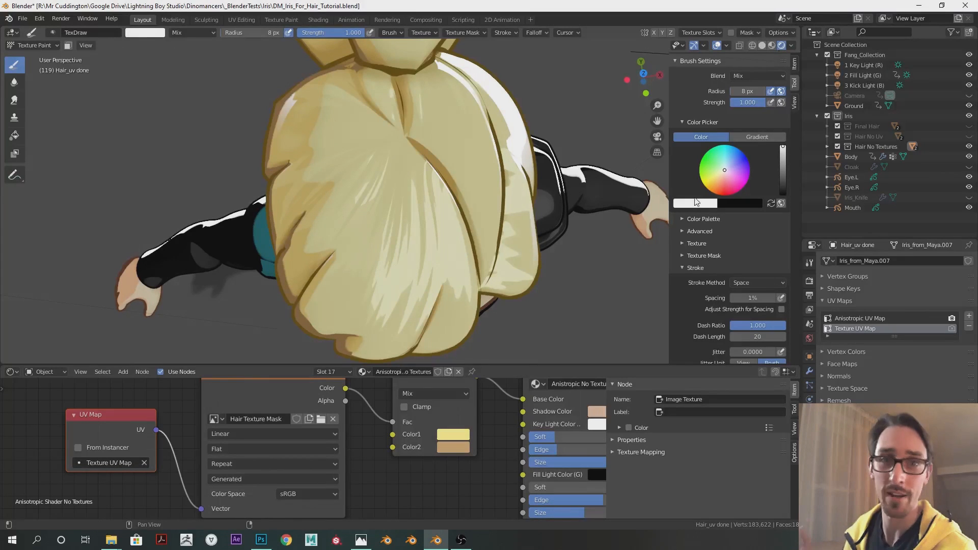
Step: Paint white mask strokes on the hair along the parting at the crown
middle_click_drag(404, 148, 393, 160)
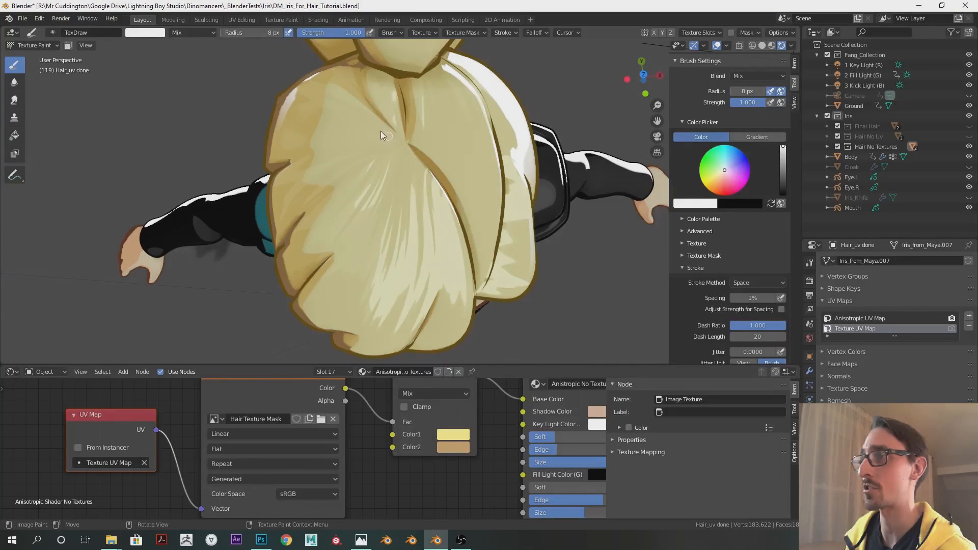
mouse_move(377, 125)
left_mouse_down()
mouse_move(402, 173)
mouse_move(423, 166)
left_mouse_up()
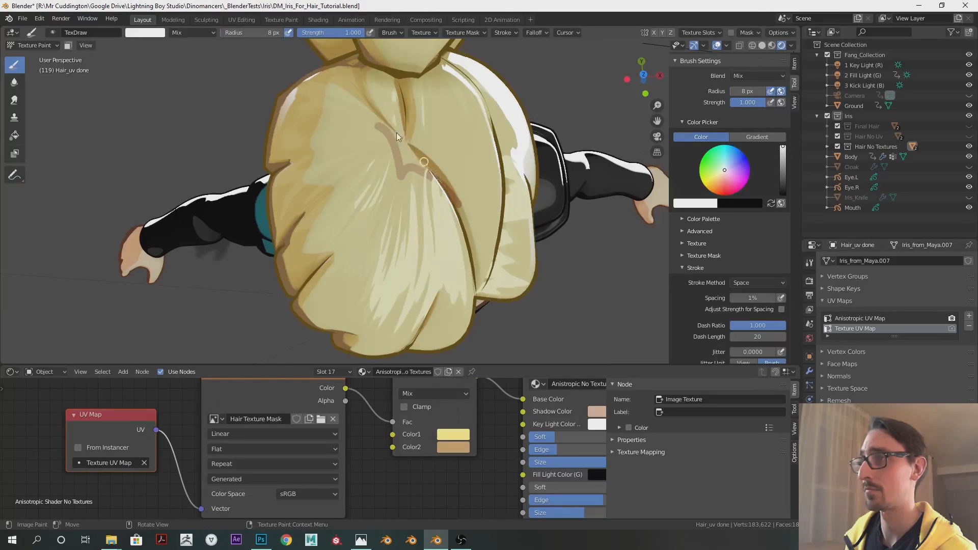
left_click_drag(350, 106, 417, 161)
mouse_move(374, 118)
left_mouse_down()
mouse_move(402, 162)
mouse_move(434, 175)
left_mouse_up()
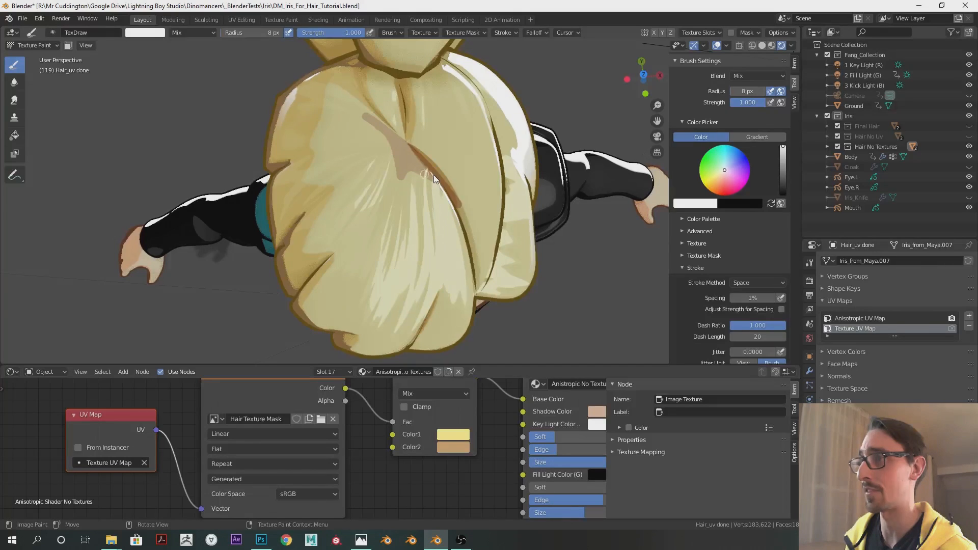
Step: Turn off Stabilize Stroke for the brush and swap the paint color to black
scroll(700, 312, "down", 4)
left_click(692, 313)
scroll(776, 172, "up", 1)
key("x")
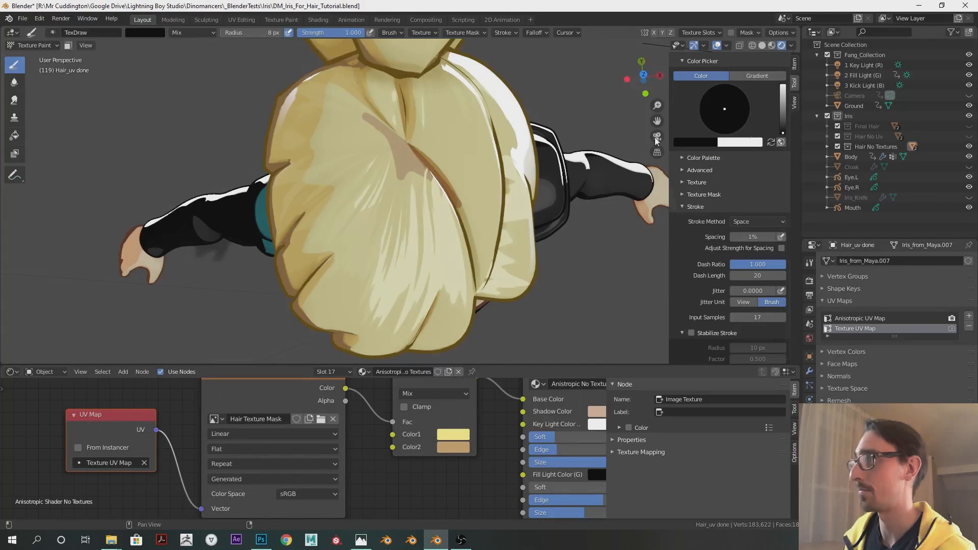
Step: Paint black along the edges of the strand mark at the crown to trim it into a tapered shape
mouse_move(364, 121)
left_mouse_down()
mouse_move(394, 183)
mouse_move(401, 175)
left_mouse_up()
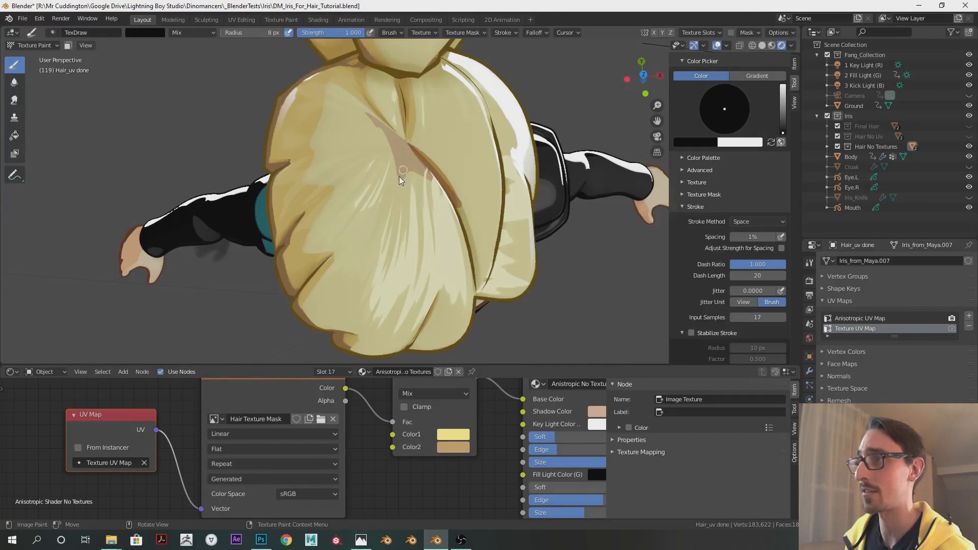
middle_click_drag(414, 148, 459, 173)
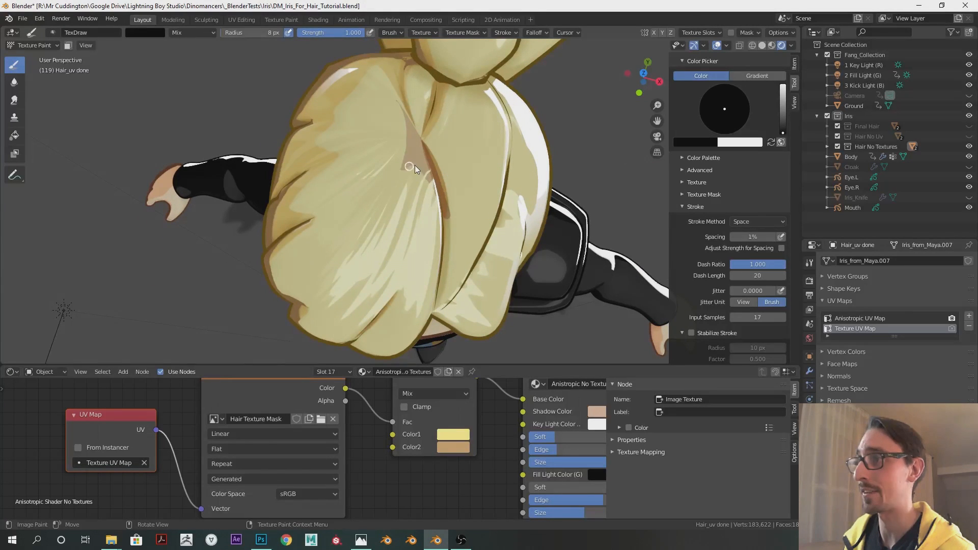
left_click_drag(423, 170, 441, 205)
middle_click_drag(469, 202, 466, 207)
Step: Sample a darker hair tone in the viewport for the Mix node's Color2 and raise its value to 0.921
left_click(456, 447)
left_click(538, 393)
left_click(302, 139)
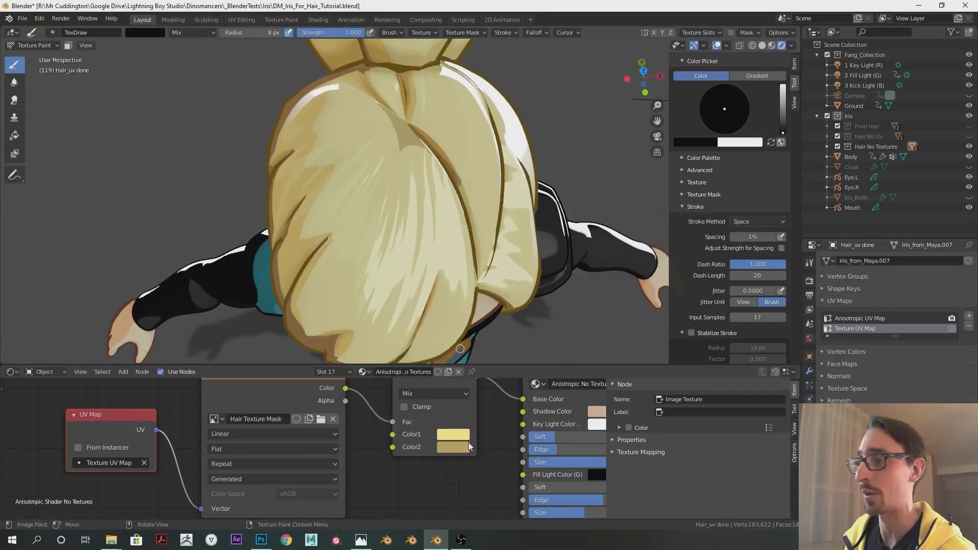
left_click(454, 447)
left_click_drag(540, 296, 540, 288)
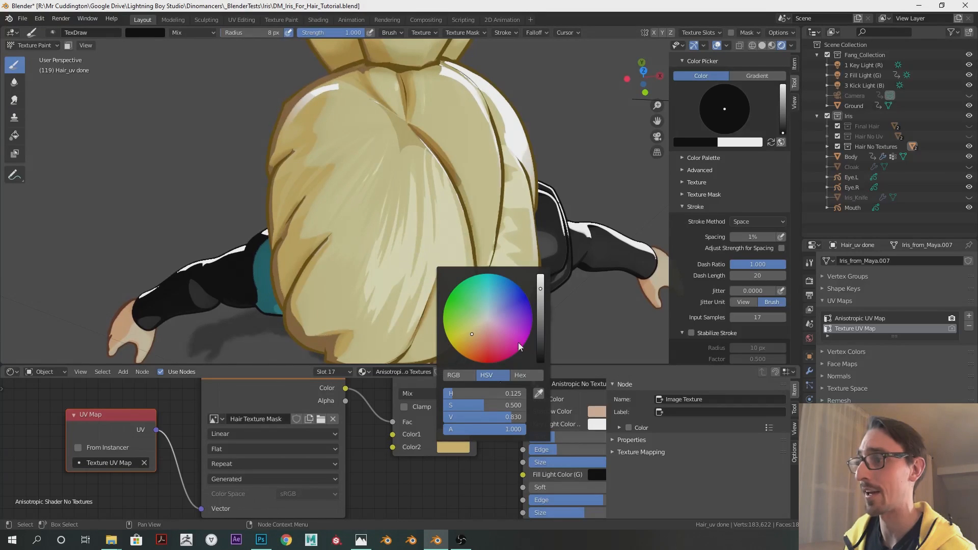
mouse_move(484, 405)
left_mouse_down()
mouse_move(497, 405)
mouse_move(490, 394)
mouse_move(502, 417)
left_mouse_up()
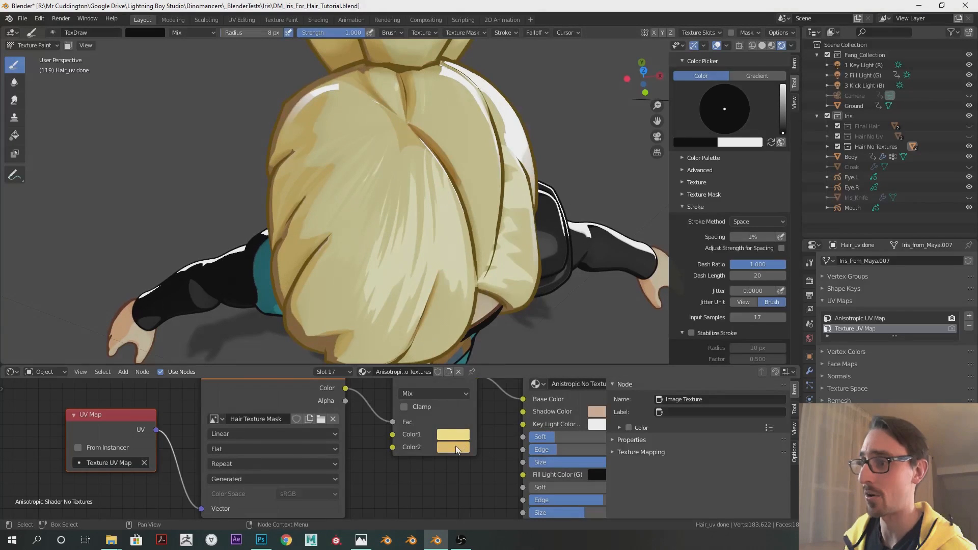
Step: Fine-tune the Mix node's Color2 to hue 0.113 and saturation 0.603, checking the hair from above
left_click(458, 447)
left_click_drag(488, 405, 493, 405)
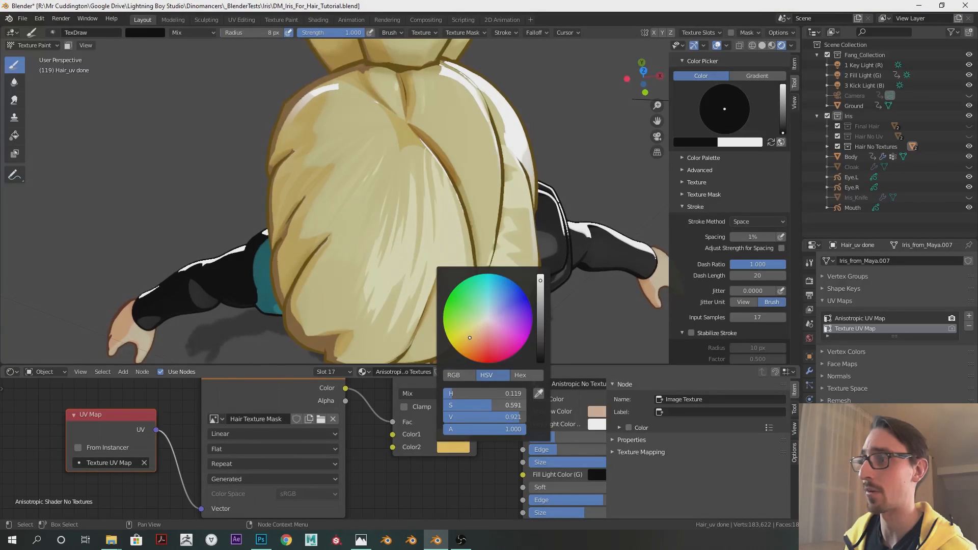
left_click(468, 337)
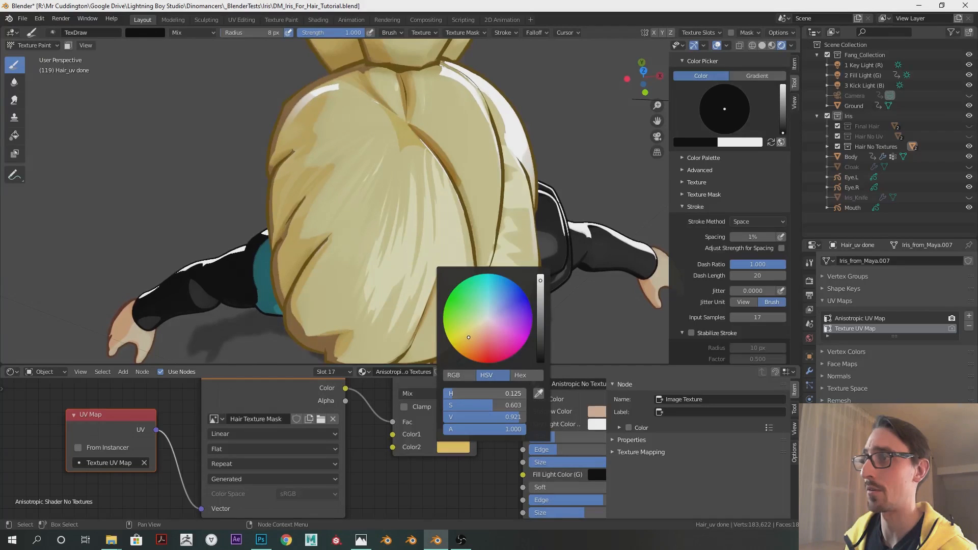
scroll(449, 255, "down", 3)
mouse_move(448, 255)
middle_mouse_down()
mouse_move(451, 203)
mouse_move(457, 252)
mouse_move(455, 240)
middle_mouse_up()
left_click(453, 449)
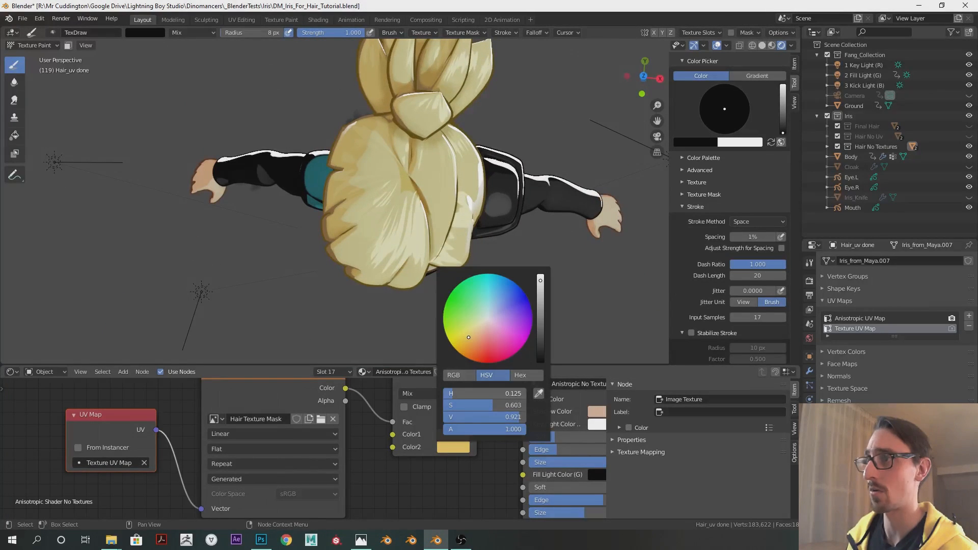
left_click_drag(491, 394, 489, 394)
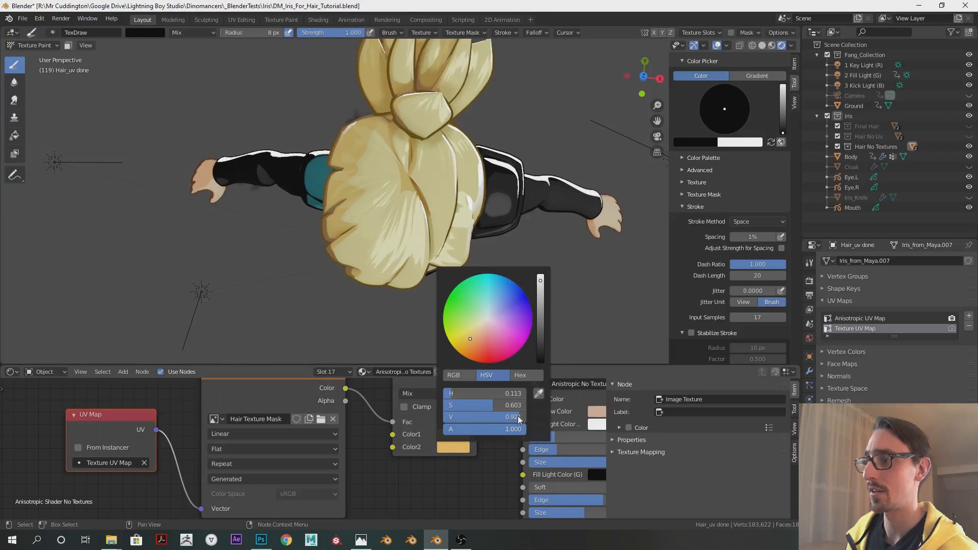
middle_click_drag(414, 344, 418, 215)
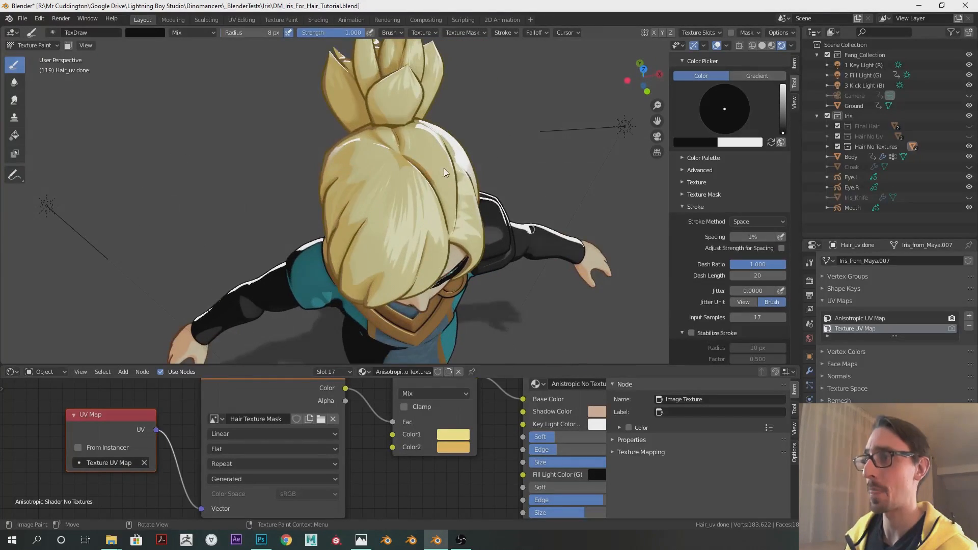
Step: Enter the Anisotropic No Textures node group and add a Mix node near the Group Output
middle_click_drag(469, 193, 443, 174)
key("Home")
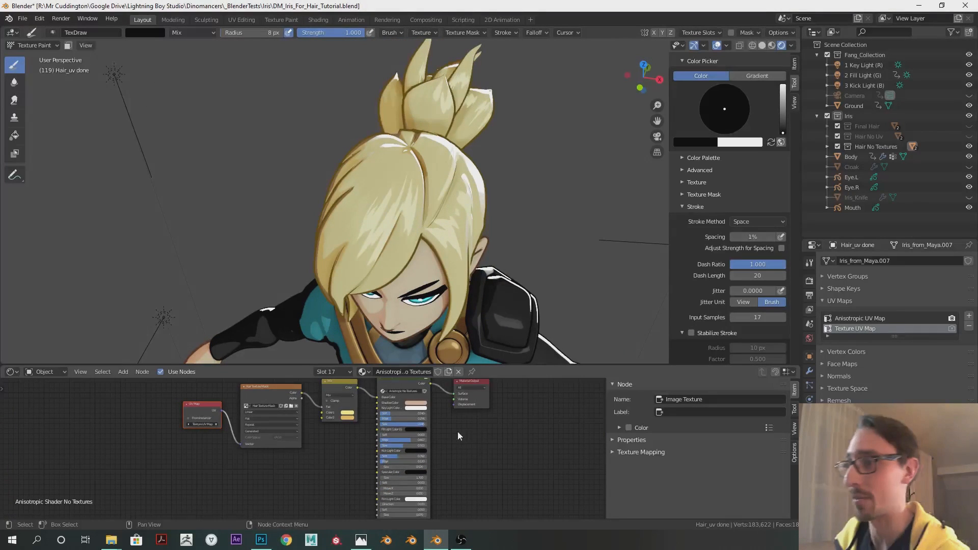
middle_click_drag(458, 432, 461, 473)
left_click(388, 422)
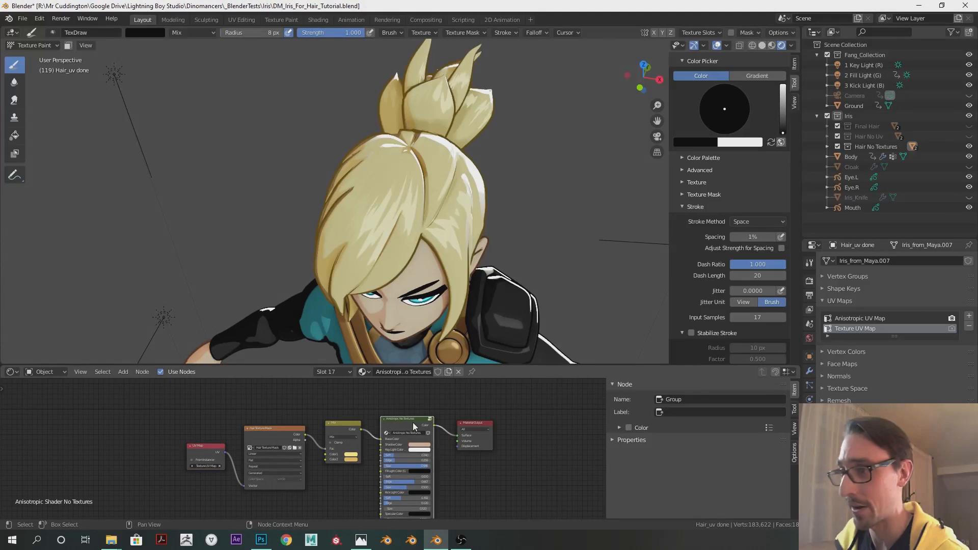
key("Tab")
middle_click_drag(403, 400, 396, 444)
left_click_drag(338, 434, 318, 437)
key("shift+a")
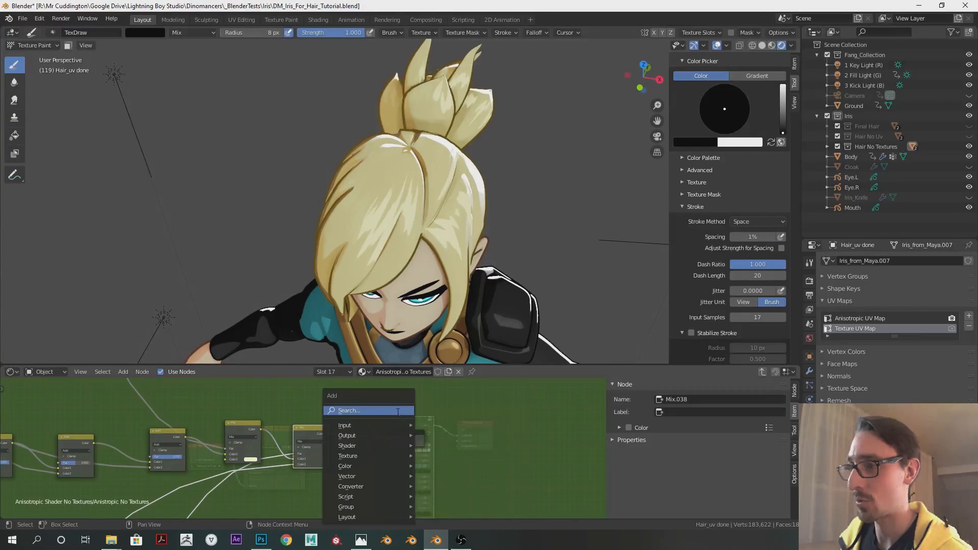
left_click(397, 413)
type("mix")
left_click(428, 434)
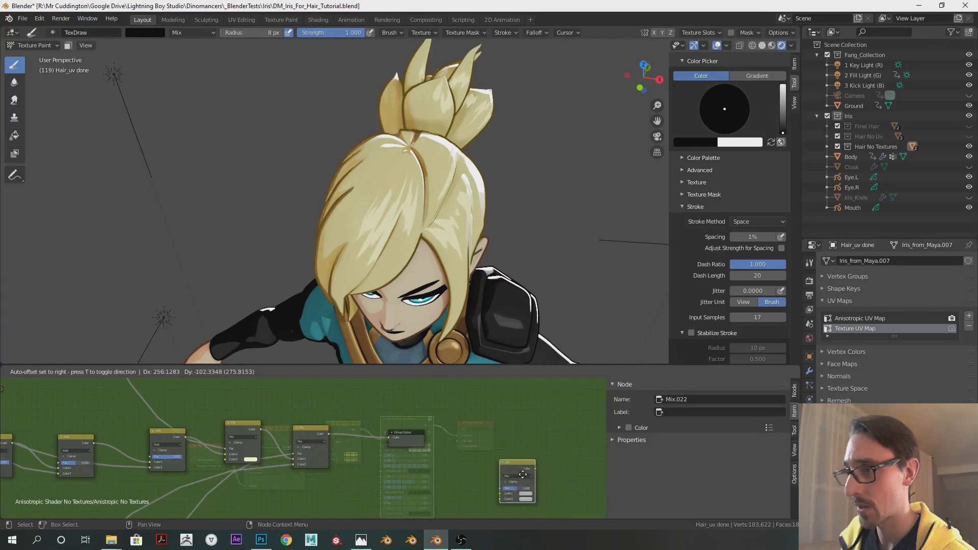
left_click(436, 450)
Step: Duplicate a Group Input node and place the copy just before the Group Output
scroll(301, 451, "down", 5)
middle_click_drag(303, 472, 390, 454)
scroll(209, 441, "down", 9)
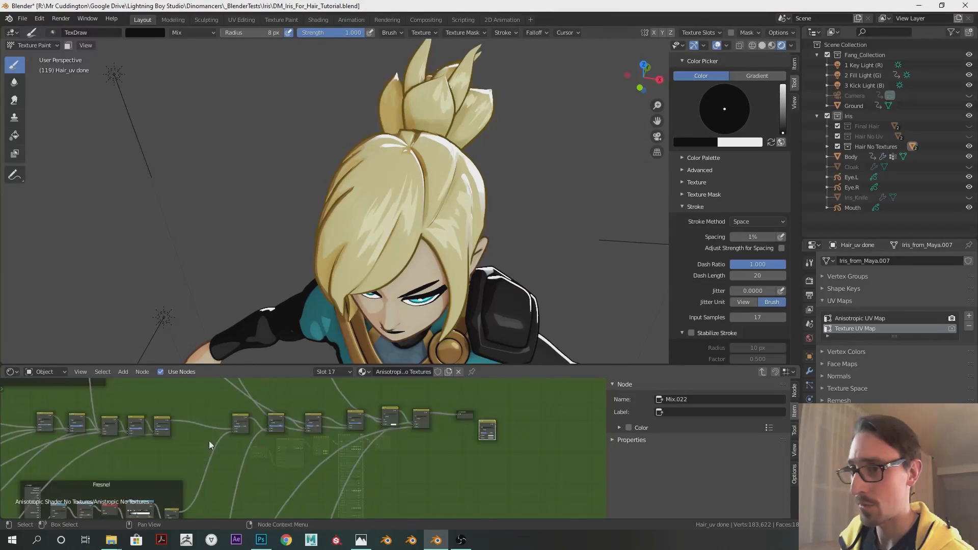
middle_click_drag(206, 441, 258, 419, "shift")
left_click(103, 439)
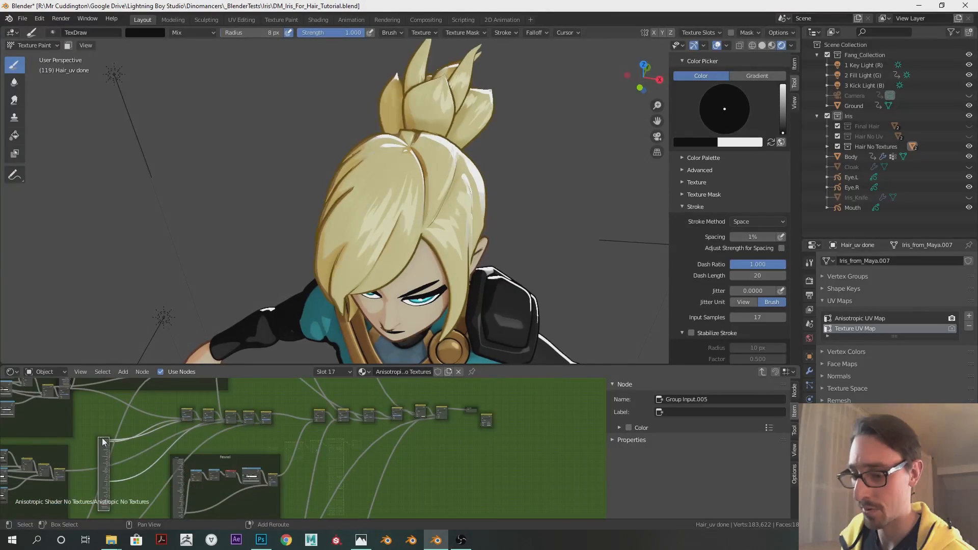
key("shift+d")
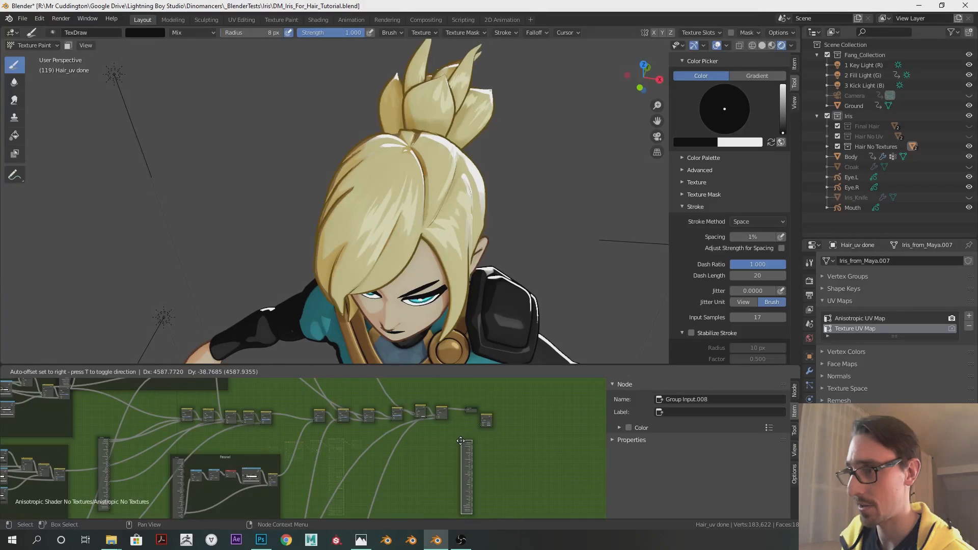
left_click(457, 436)
scroll(490, 427, "up", 6)
middle_click_drag(490, 427, 365, 451)
left_click_drag(306, 460, 286, 383)
left_click(296, 451)
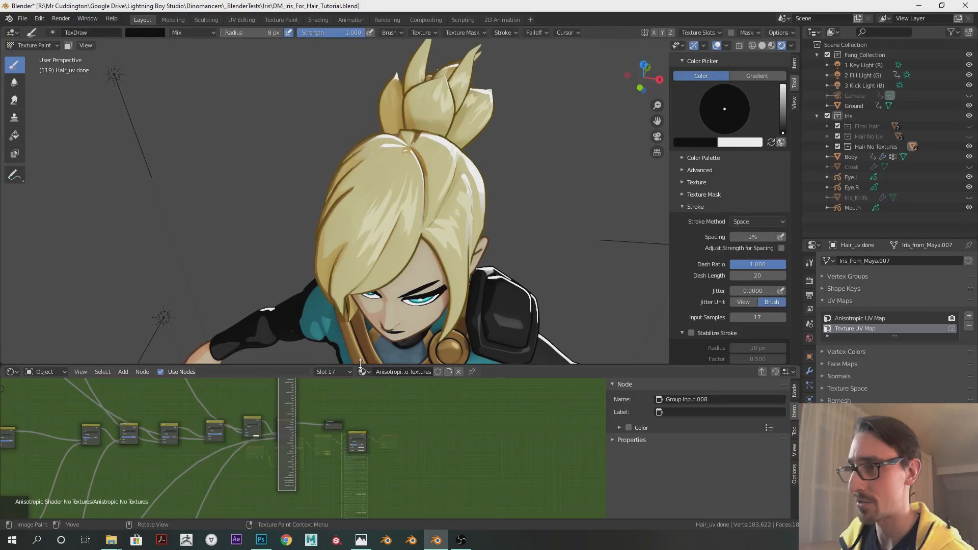
Step: Enlarge the node editor and insert the new Mix node between the last Mix node and the Group Output
left_click_drag(356, 365, 359, 214)
scroll(450, 334, "up", 5)
middle_click_drag(450, 335, 473, 369)
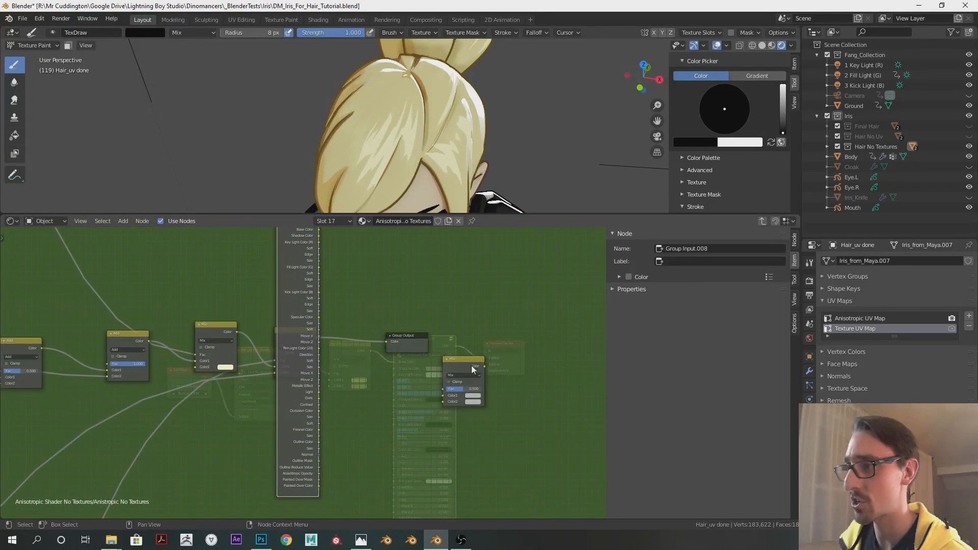
mouse_move(414, 338)
left_mouse_down()
mouse_move(484, 329)
mouse_move(458, 351)
mouse_move(407, 322)
left_mouse_up()
scroll(380, 429, "up", 2)
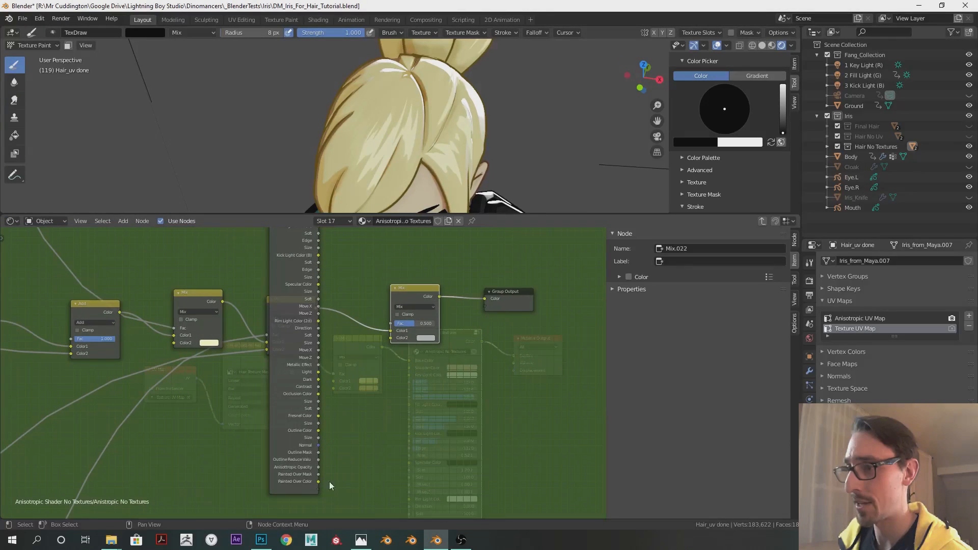
Step: Connect the Group Input's Painted Over Mask to the new Mix node's Fac and Painted Over Color to its Color2
middle_click_drag(319, 492, 330, 503)
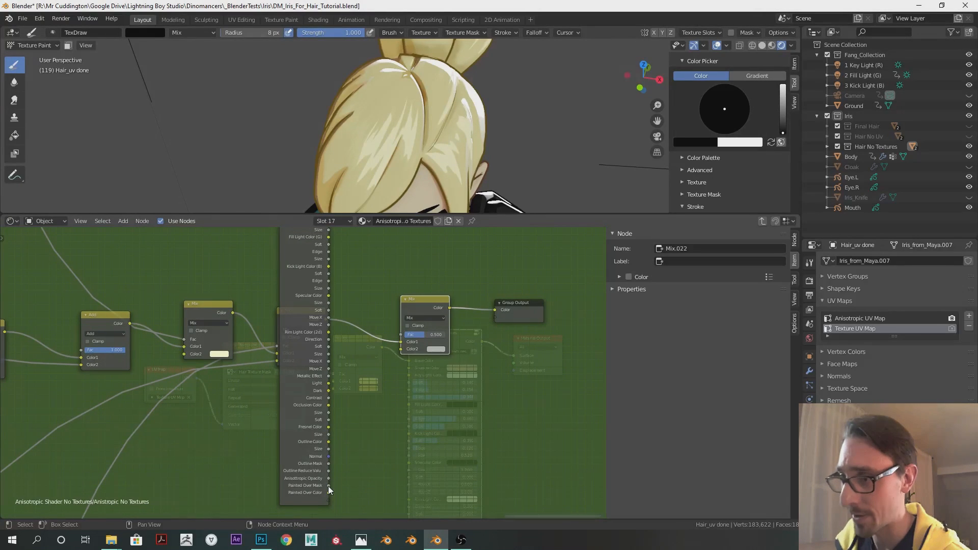
mouse_move(328, 486)
left_mouse_down()
mouse_move(393, 410)
mouse_move(402, 335)
left_mouse_up()
mouse_move(330, 492)
left_mouse_down()
mouse_move(380, 433)
mouse_move(401, 353)
left_mouse_up()
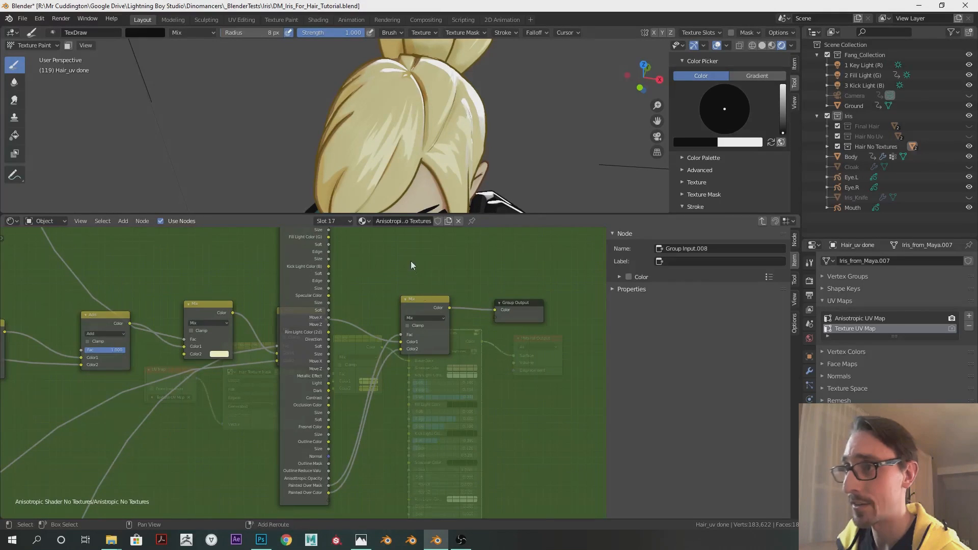
Step: Rearrange the Group Input copy around the new Mix node to expose the wiring, and leave the node group
middle_click_drag(411, 268, 433, 341)
left_click_drag(311, 258, 603, 296)
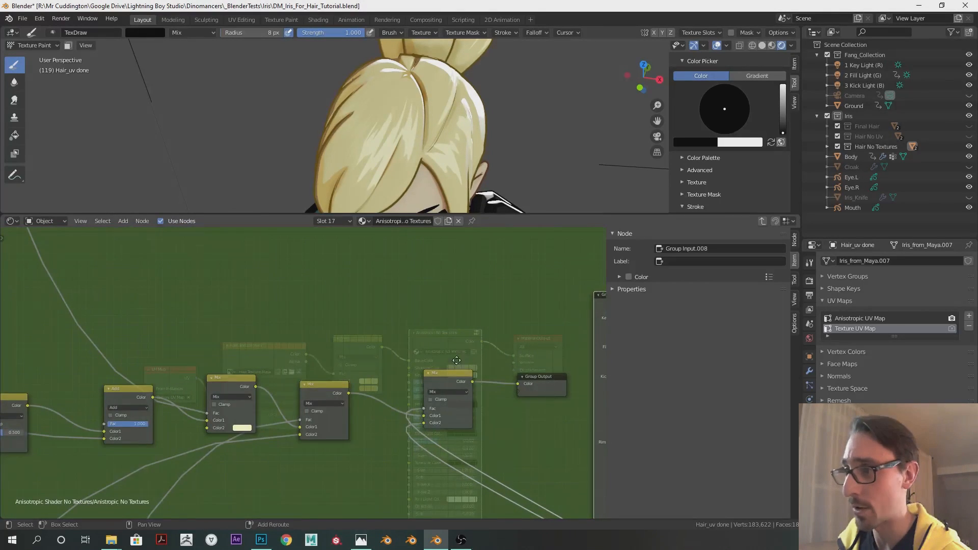
middle_click_drag(457, 360, 432, 363)
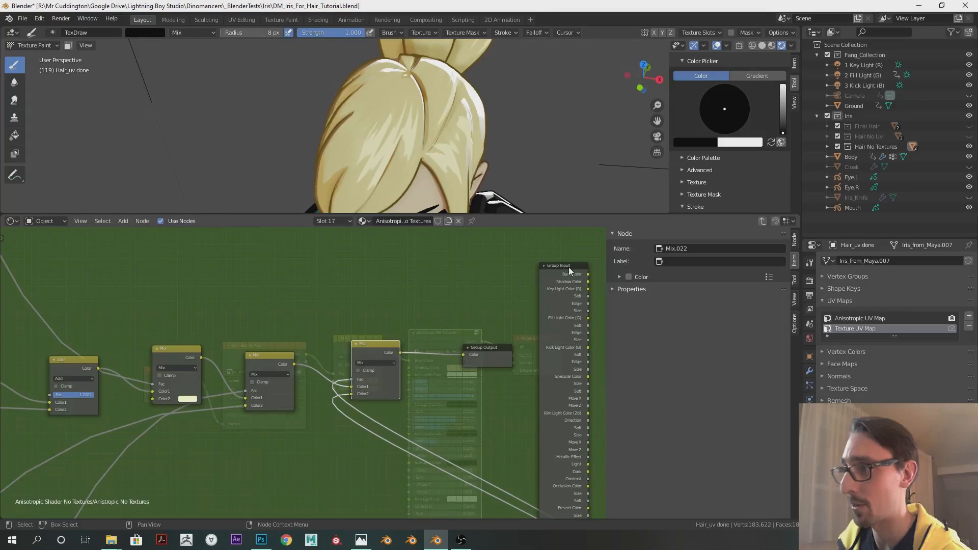
left_click_drag(569, 264, 297, 258)
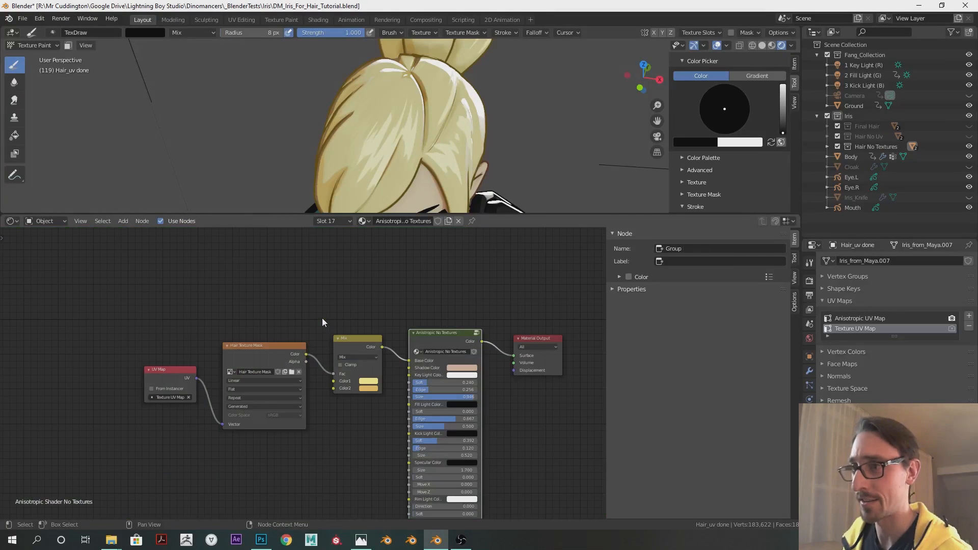
key("Tab")
Step: Duplicate the UV Map and Hair Texture Mask nodes and place the copies beside the group node's lowest inputs
middle_click_drag(297, 330, 364, 403)
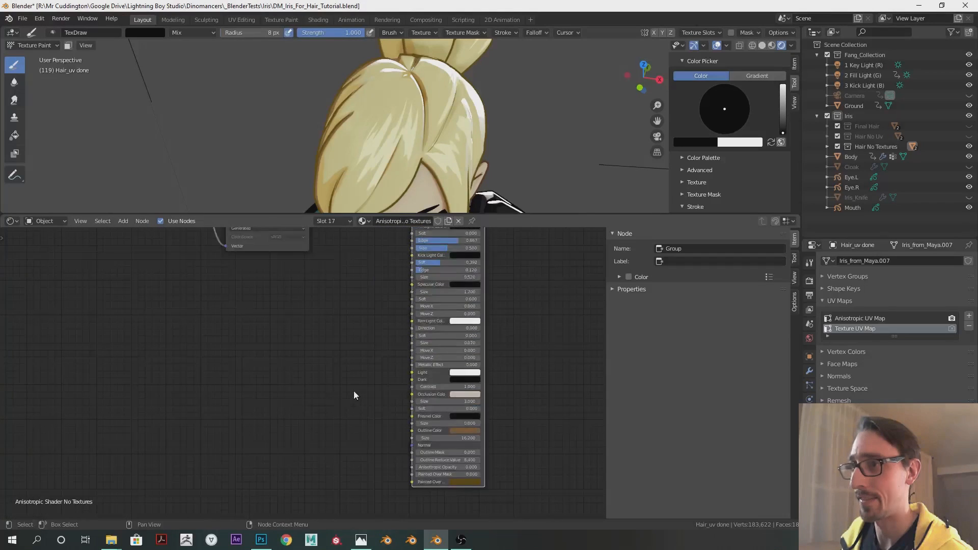
scroll(356, 395, "down", 5)
left_click_drag(155, 246, 275, 284)
key("shift+d")
left_click(327, 425)
Step: Replace the duplicated texture node's image with a new blank 4096 × 4096 px image named Hair Mask Over
scroll(326, 423, "up", 3)
left_click(301, 379)
left_click(254, 379)
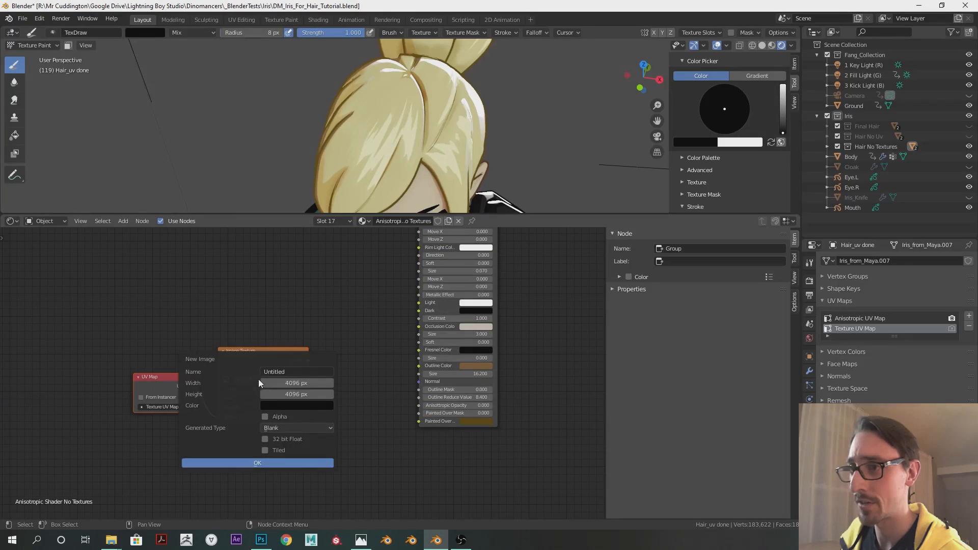
left_click(292, 371)
type("Hair")
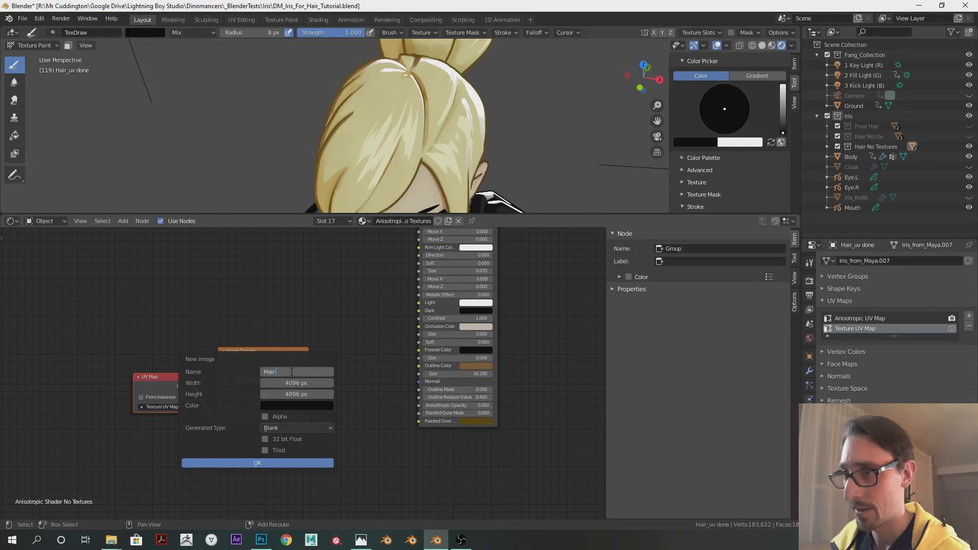
type("air Mask Over")
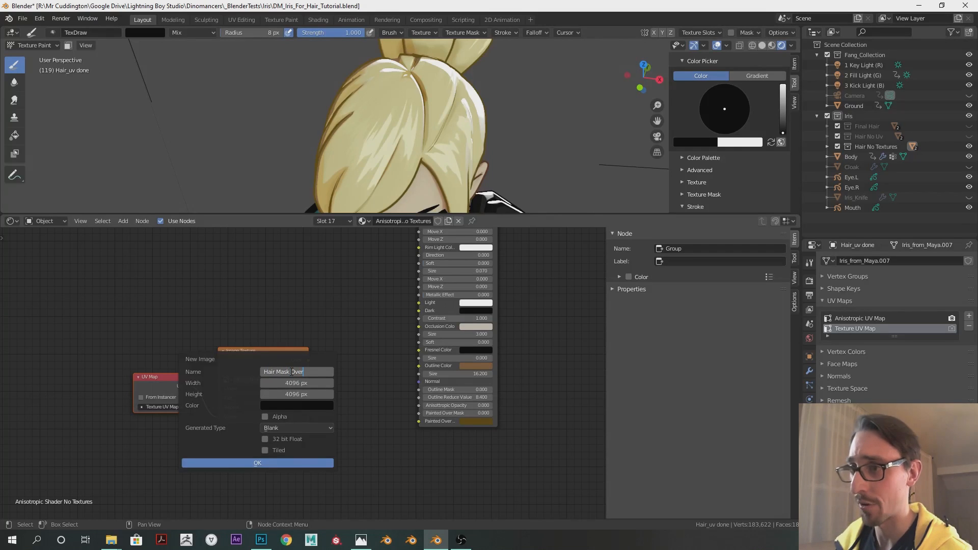
left_click(277, 463)
Step: Connect Hair Mask Over's Color output to the group's Painted Over Mask input and move the duplicated nodes closer to it
scroll(326, 330, "down", 1)
scroll(328, 334, "up", 2)
left_click_drag(283, 354, 398, 413)
left_click_drag(403, 411, 402, 411)
left_click_drag(246, 346, 306, 349)
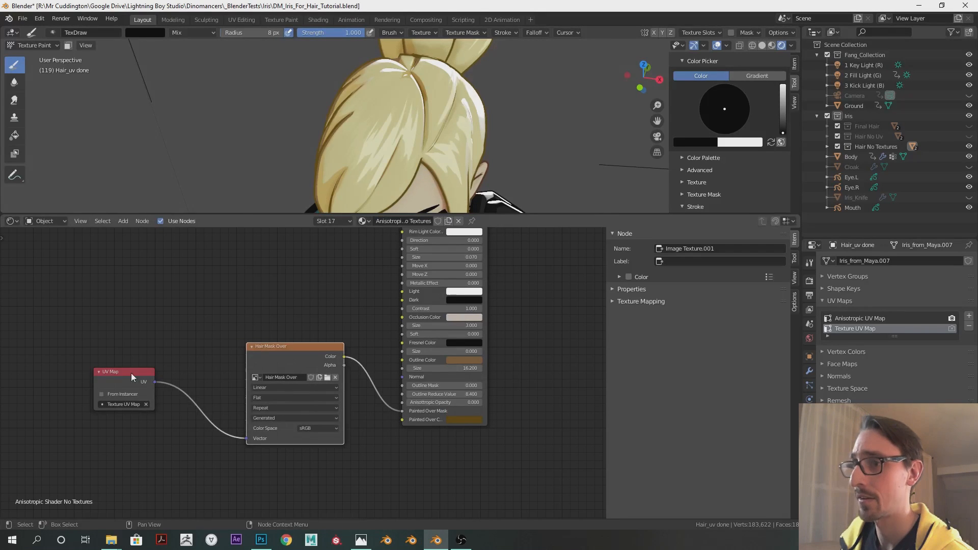
left_click_drag(133, 373, 162, 371)
Step: Sample a dark brown outline tone from the hair in the viewport for the group's Painted Over Color
left_click(460, 418)
left_click(518, 369)
left_click(429, 167)
scroll(397, 149, "up", 2)
middle_click_drag(393, 146, 444, 124)
left_click(478, 419)
left_click(525, 375)
left_click(349, 128)
middle_click_drag(396, 124, 402, 161)
Step: Refresh the texture slots by switching to Object Mode and back to Texture Paint, and select Hair Mask Over for painting
left_click(37, 45)
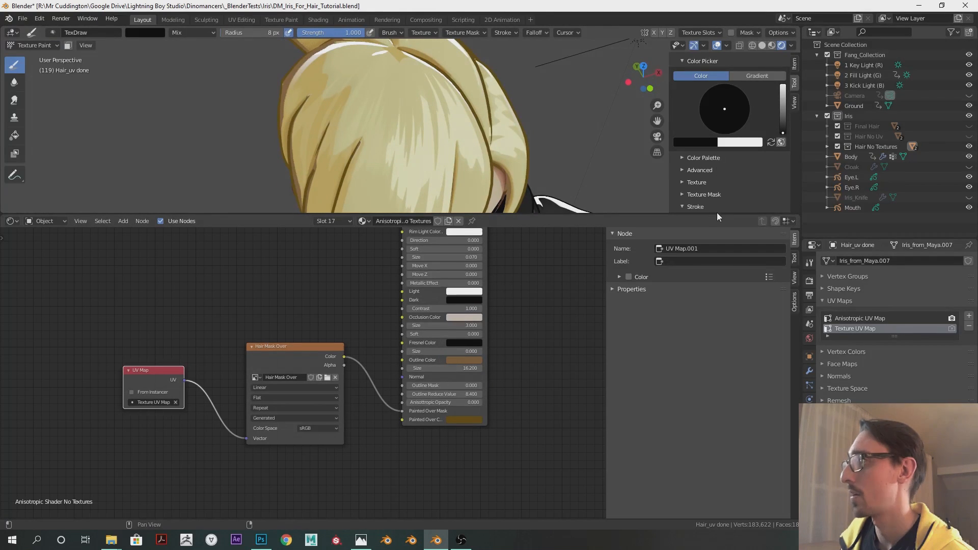
left_click_drag(722, 218, 724, 363)
scroll(747, 201, "up", 8)
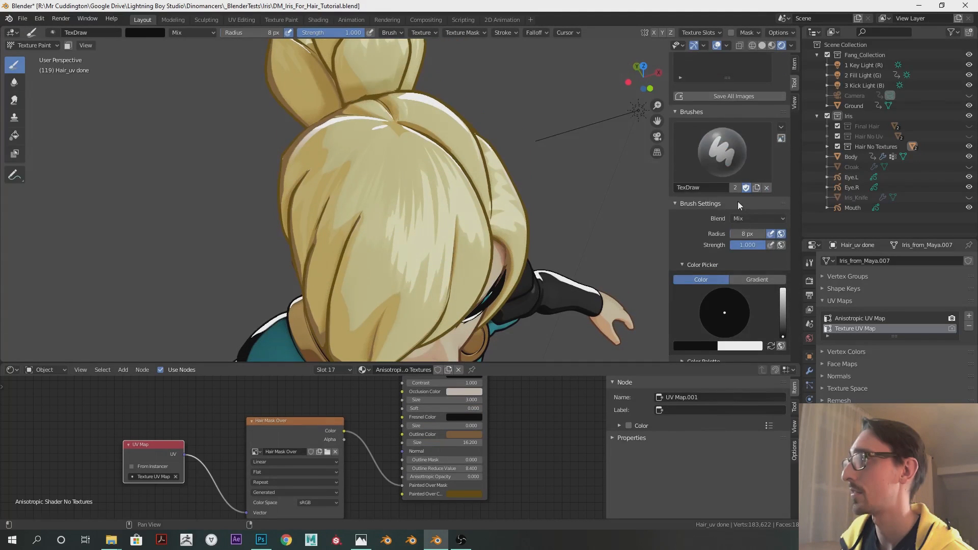
scroll(739, 201, "up", 5)
left_click(707, 149)
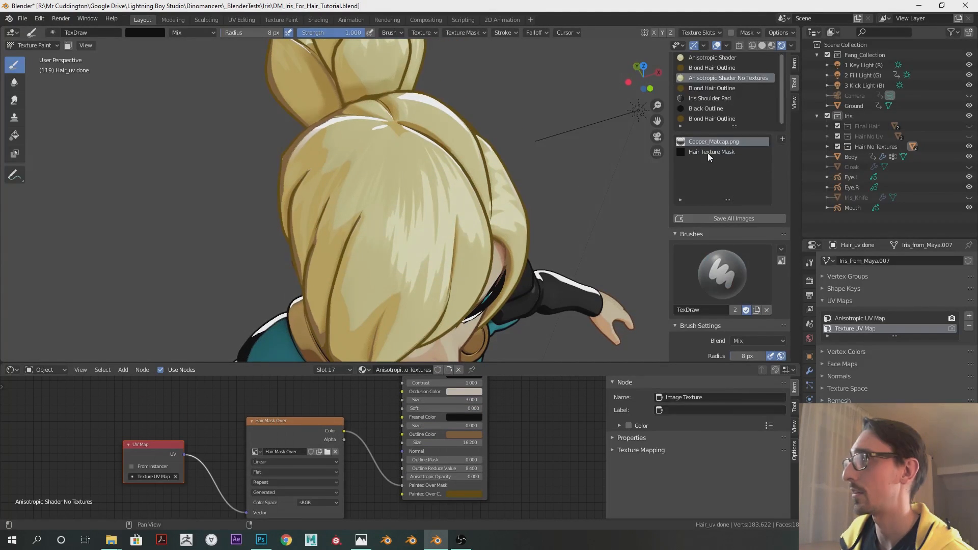
left_click(38, 44)
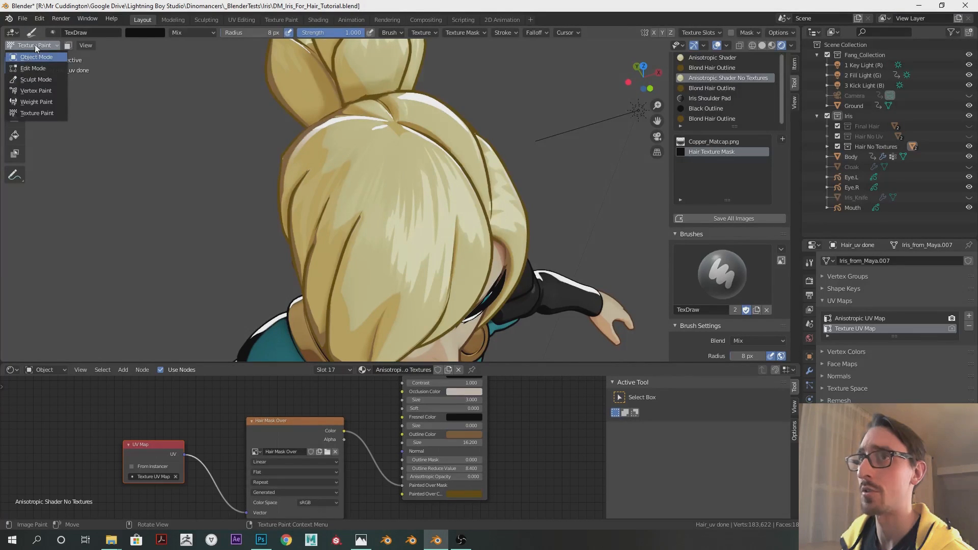
left_click(35, 56)
left_click(34, 45)
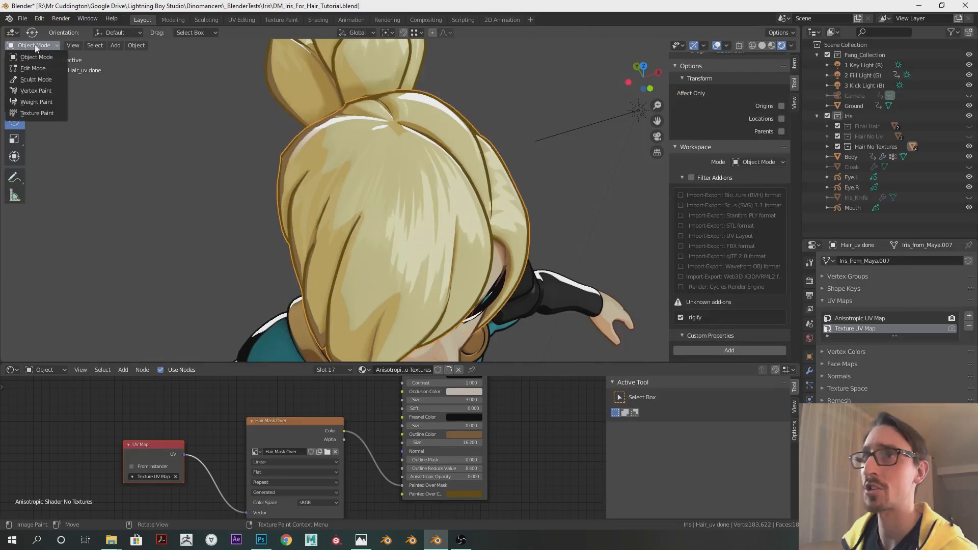
left_click(40, 113)
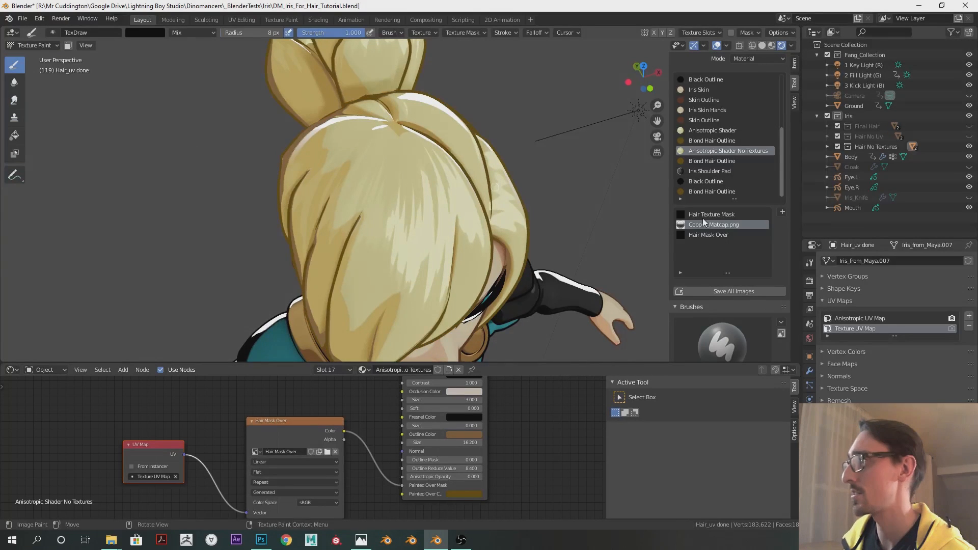
left_click(701, 235)
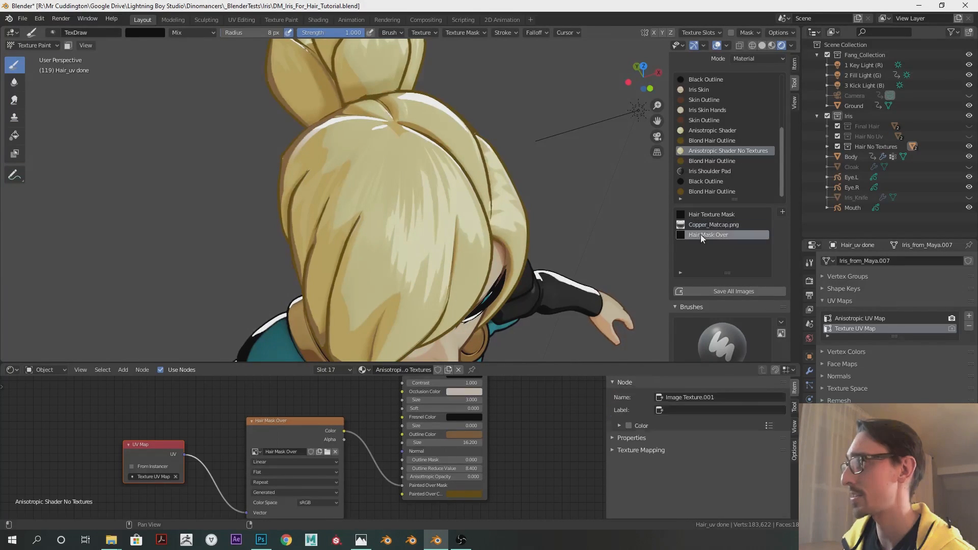
Step: Swap the brush color to white and paint thin tapered strand lines down the top and side of the hair
middle_click_drag(366, 210, 396, 200)
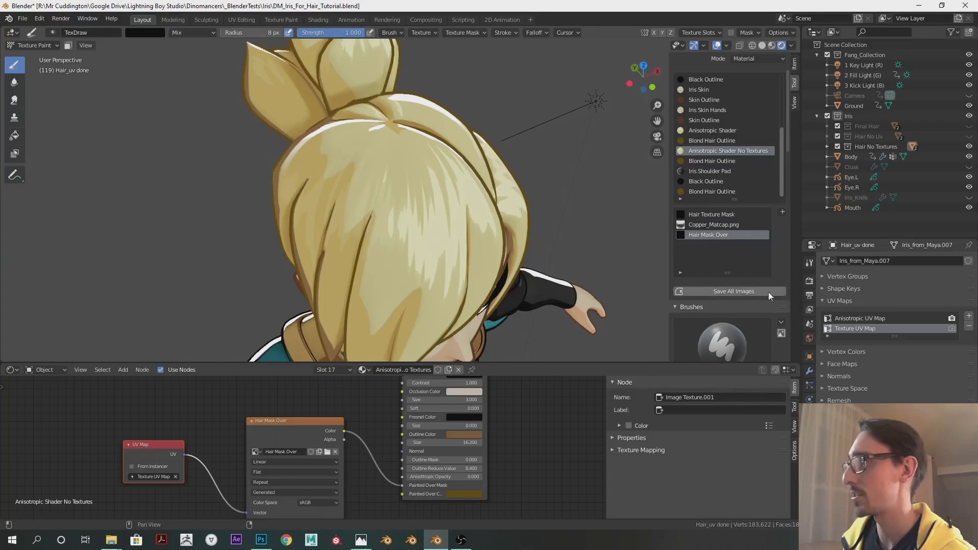
scroll(778, 298, "down", 10)
left_click(771, 256)
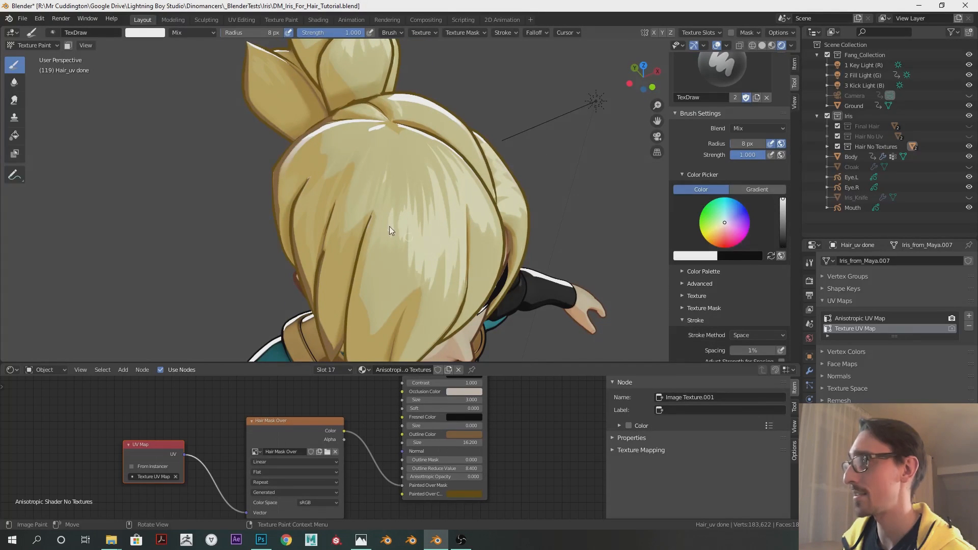
mouse_move(408, 178)
left_mouse_down()
mouse_move(408, 281)
mouse_move(417, 169)
left_mouse_up()
mouse_move(414, 252)
left_mouse_down("ctrl")
mouse_move(413, 180)
mouse_move(414, 285)
left_mouse_up("ctrl")
middle_click_drag(400, 233, 436, 229)
mouse_move(391, 187)
left_mouse_down()
mouse_move(399, 247)
mouse_move(391, 179)
left_mouse_up()
left_click_drag(405, 270, 390, 174, "ctrl")
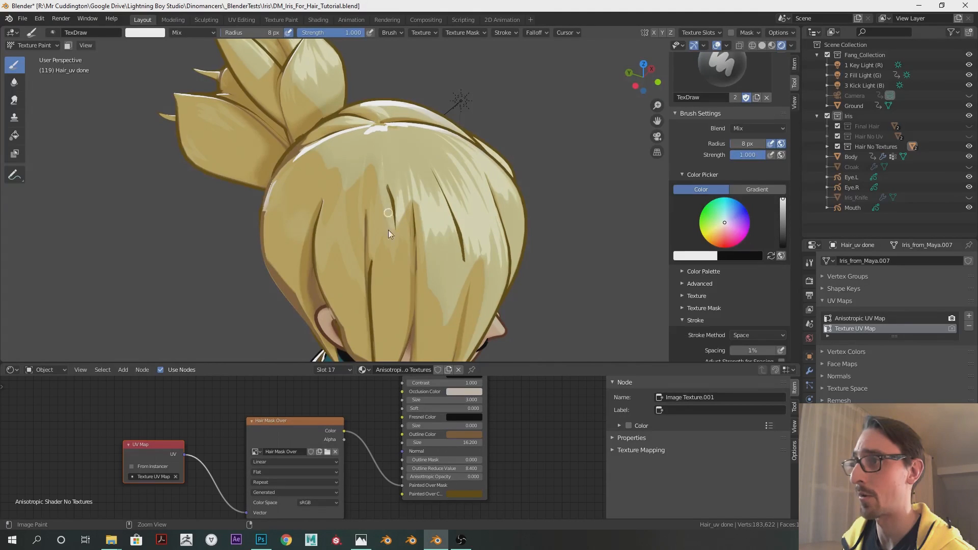
middle_click_drag(426, 222, 331, 199)
scroll(416, 225, "down", 5)
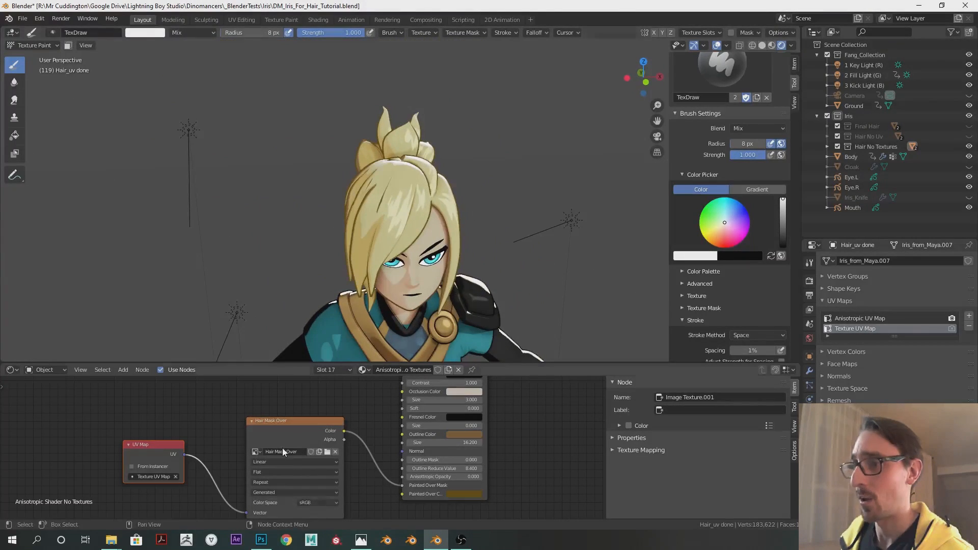
Step: Switch the shader node area to the Image Editor and display the Hair Texture Mask image in it
key("shift+F10")
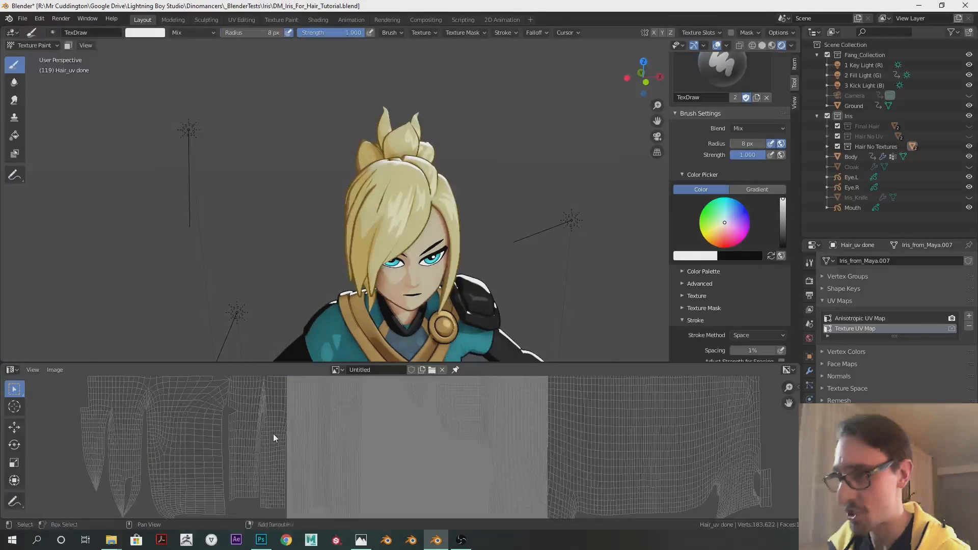
left_click(10, 370)
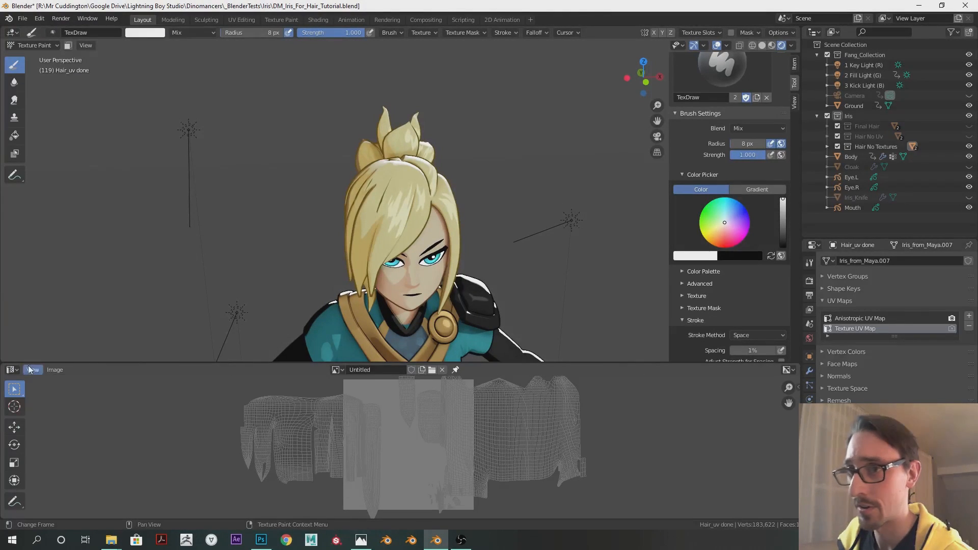
left_click(10, 370)
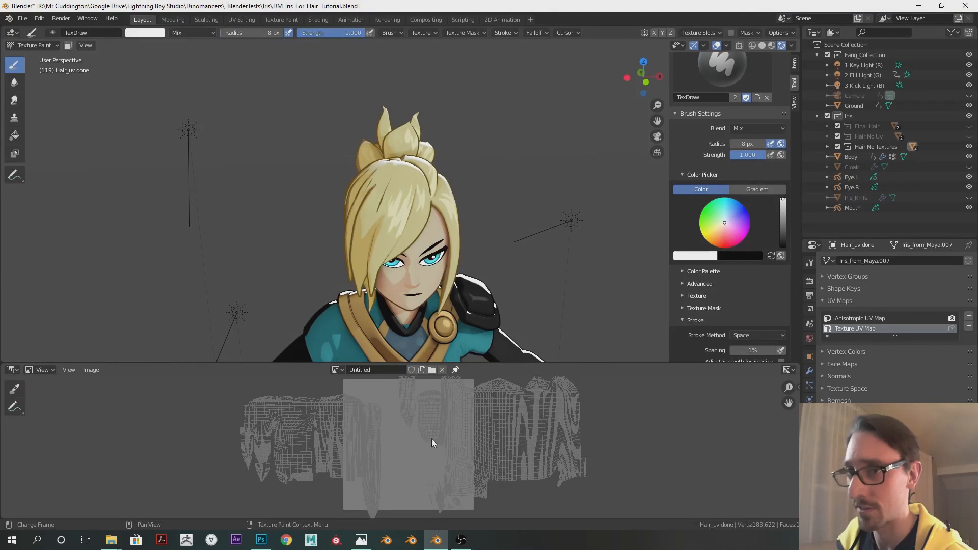
left_click(336, 370)
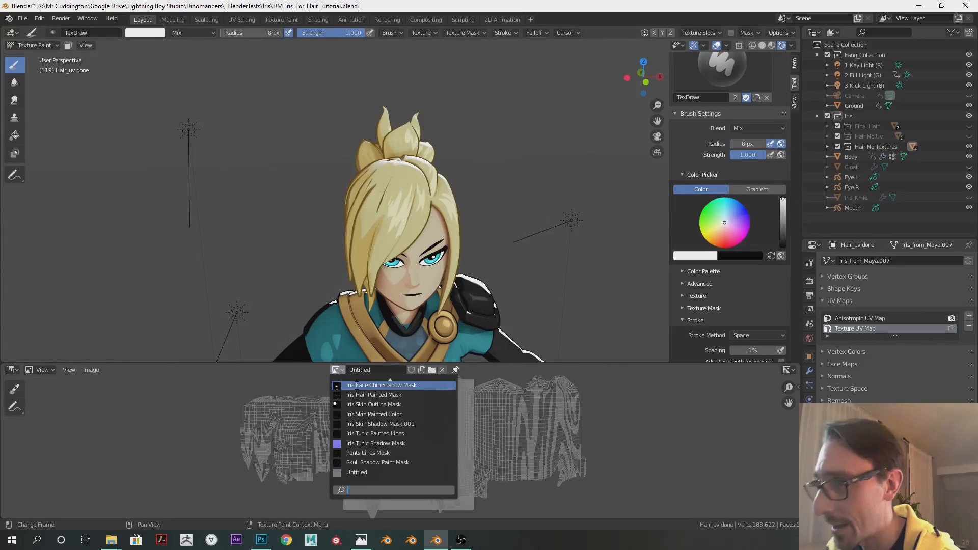
type("hair")
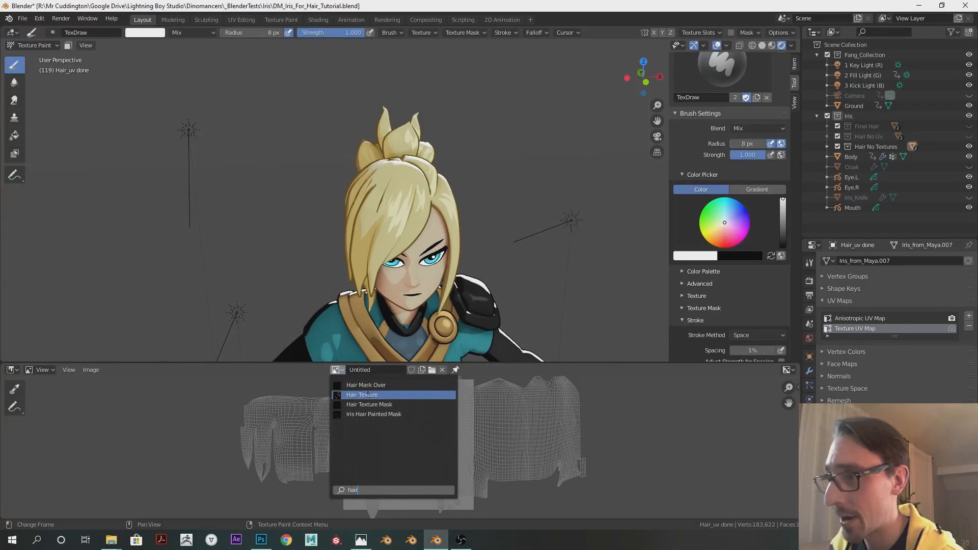
left_click(359, 405)
Step: Save the displayed mask to the Desktop as Hair Texture Mask.png in PNG format, overwriting the existing file
left_click(91, 370)
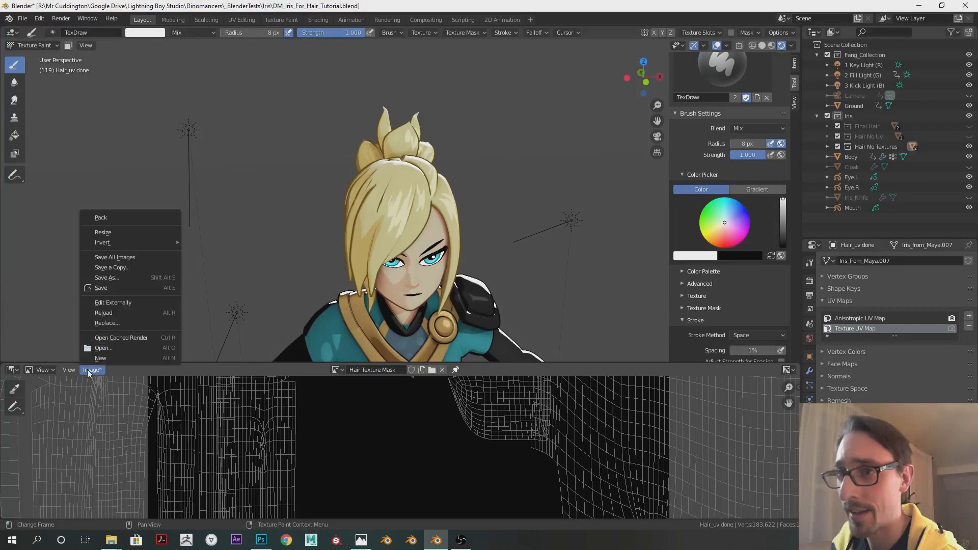
left_click(107, 278)
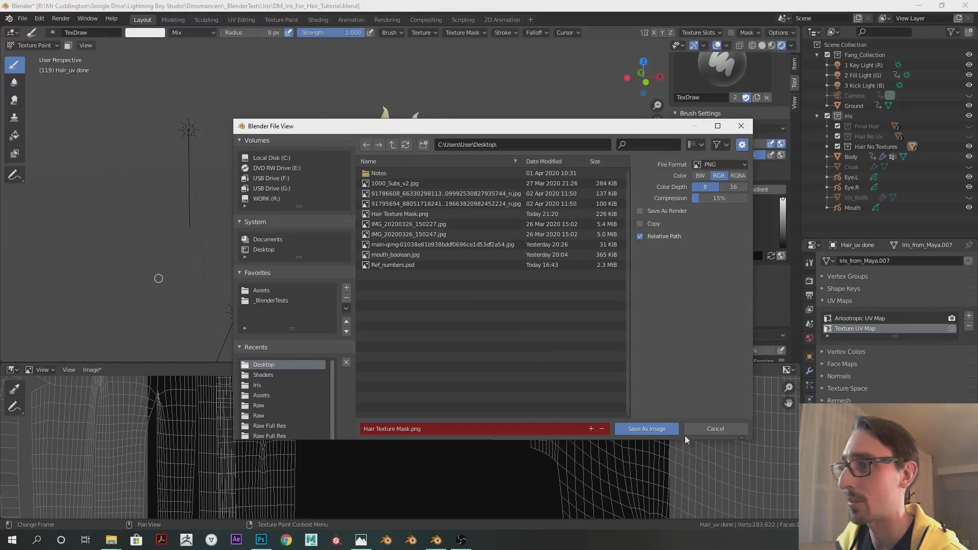
left_click(662, 431)
Step: Display the Hair Mask Over image in the Image Editor and save it to the Desktop as Hair Mask Over.png
left_click(337, 370)
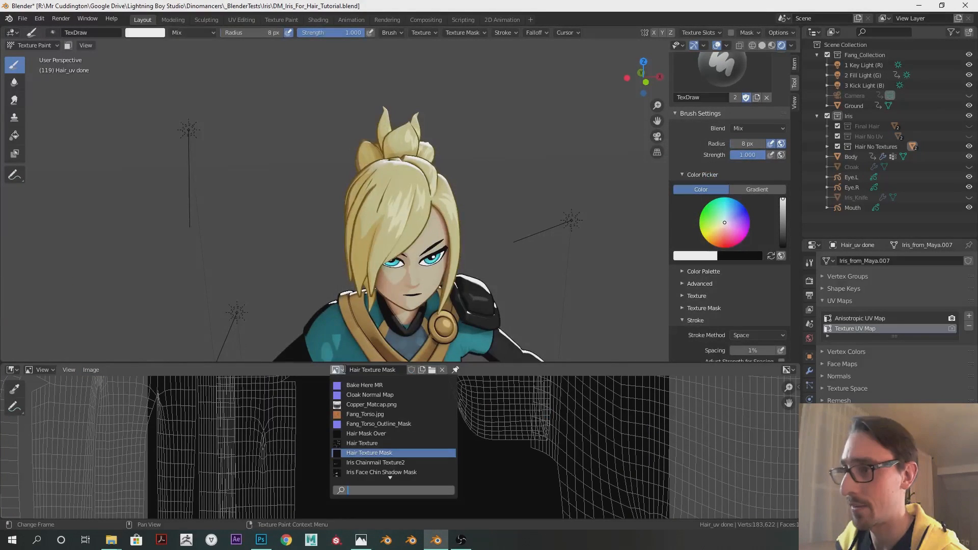
type("hair te")
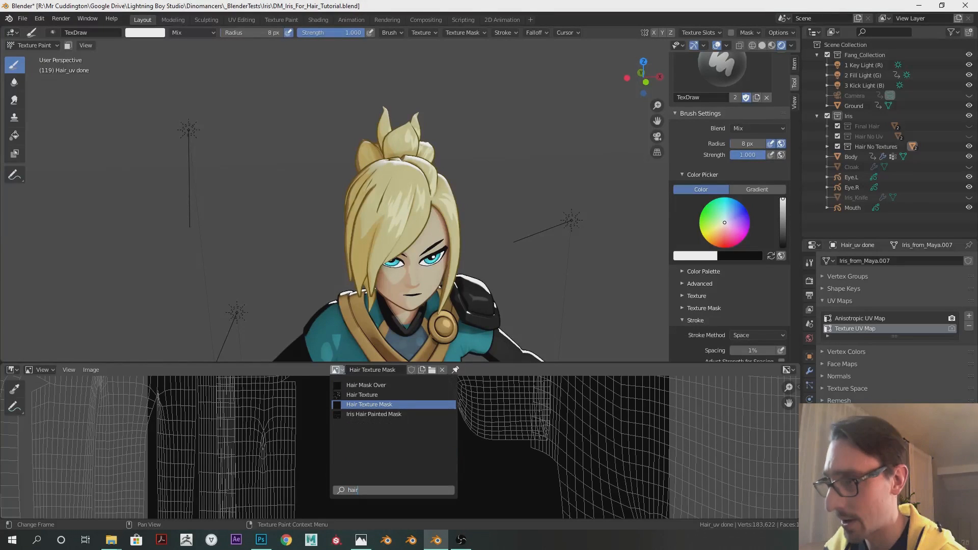
key("BackSpace")
key("BackSpace")
type("ma")
left_click(393, 386)
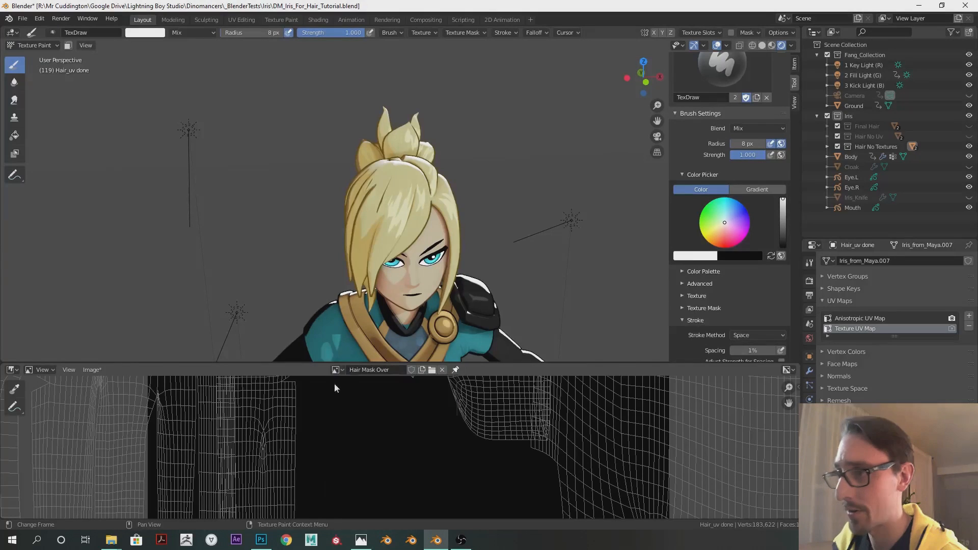
left_click(91, 370)
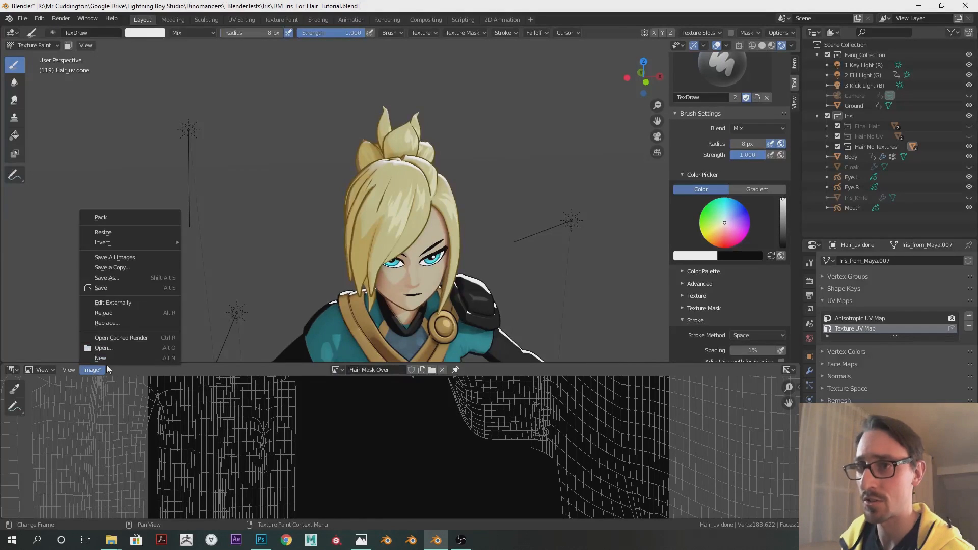
left_click(130, 278)
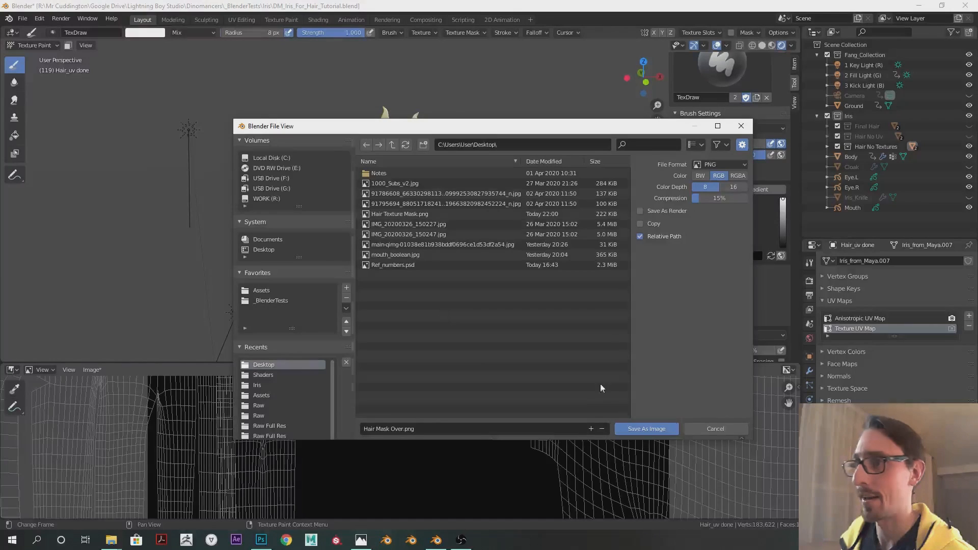
key("Return")
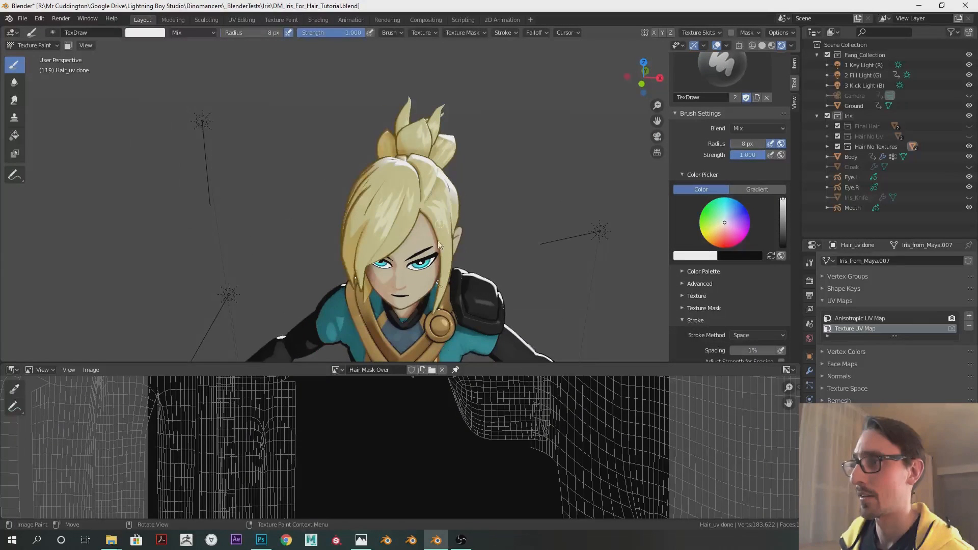
Step: Enlarge the 3D viewport slightly and examine the finished hair shading from the front and side
left_click_drag(468, 362, 467, 387)
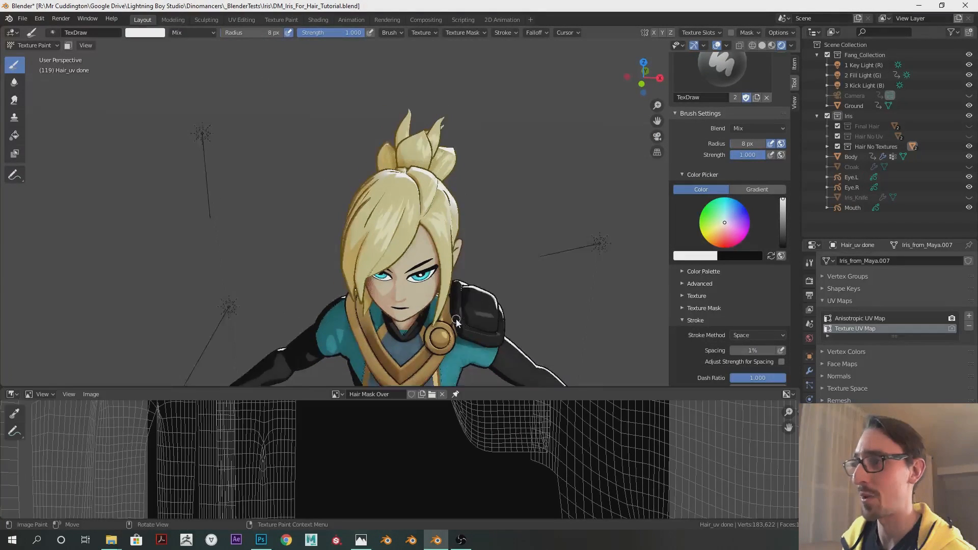
middle_click_drag(456, 322, 400, 293)
middle_click_drag(448, 220, 464, 145)
middle_click_drag(419, 270, 472, 189)
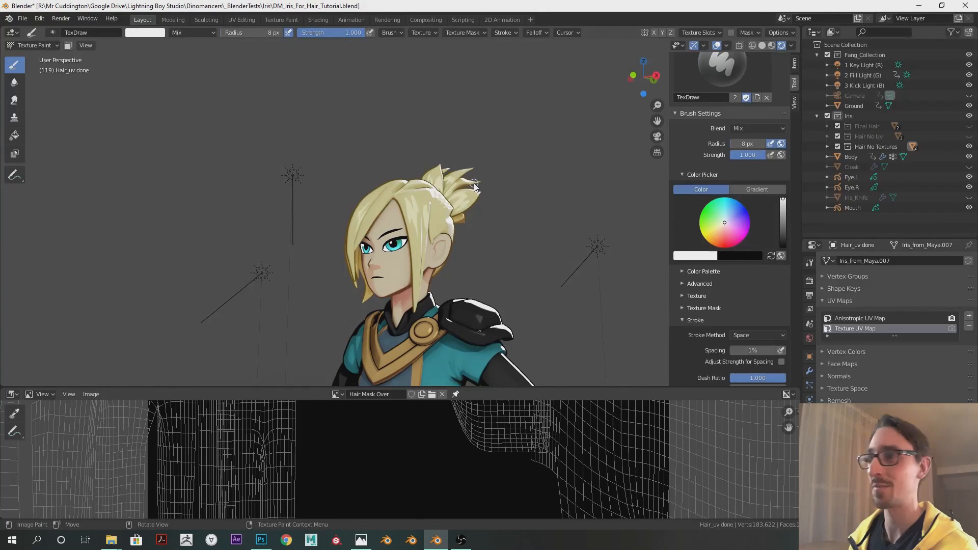
mouse_move(483, 175)
middle_mouse_down()
mouse_move(360, 194)
mouse_move(233, 185)
mouse_move(477, 185)
mouse_move(531, 210)
mouse_move(516, 228)
mouse_move(460, 194)
mouse_move(485, 189)
middle_mouse_up()
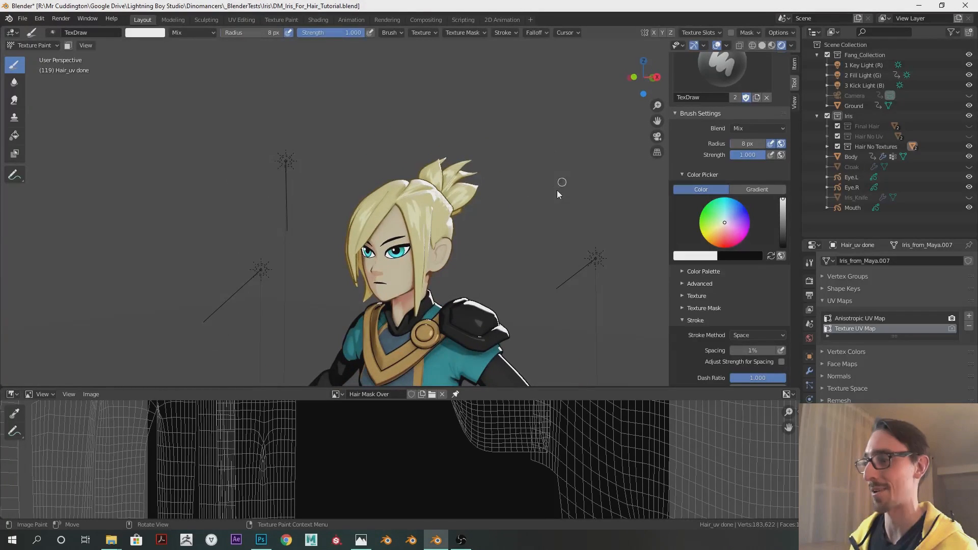